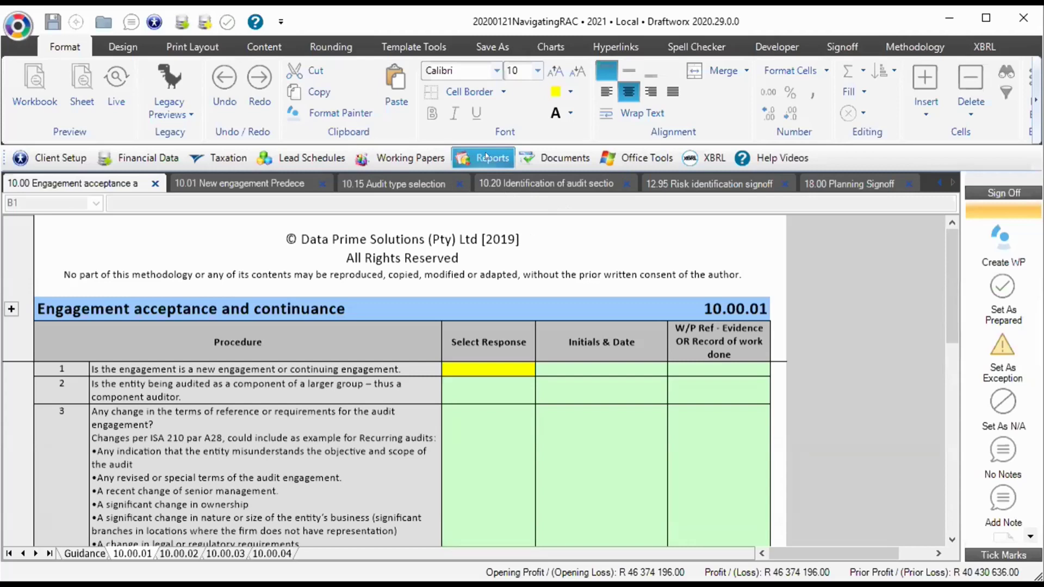
Look through the 00-09 Finalisation working papers down to 07.00 EQCR without opening any
left_click(405, 157)
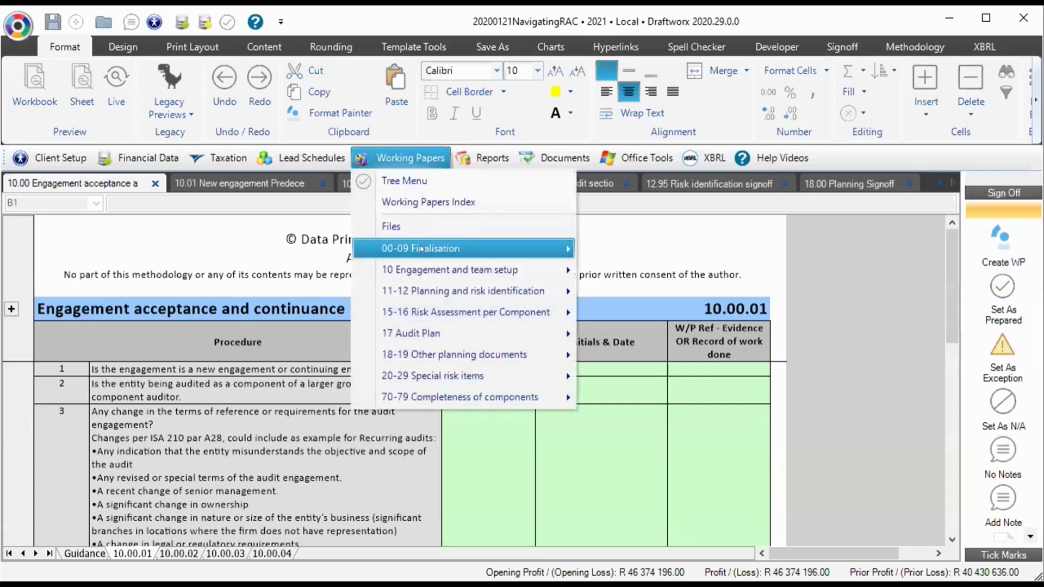
left_click(424, 249)
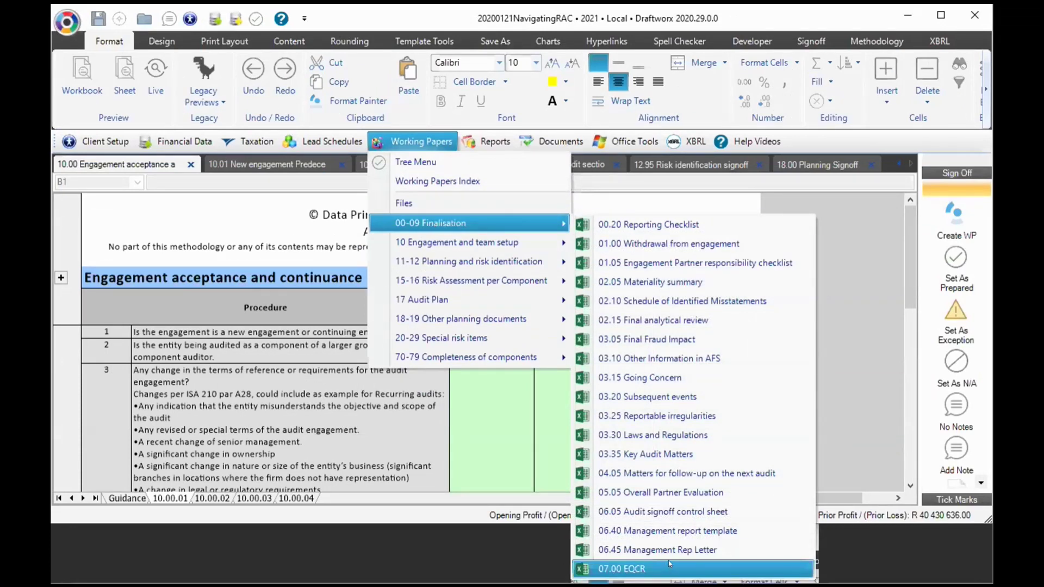
left_click(212, 195)
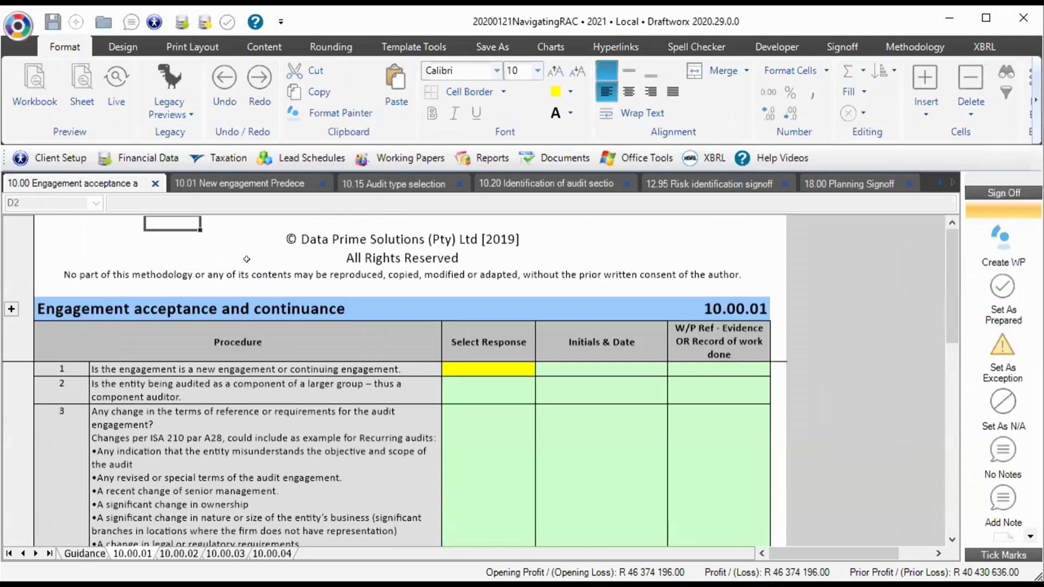
Examine the EQCR Requirement sheet 10.00.03, including the Action 2 rows for the firm's EQCR criteria
left_click(275, 553)
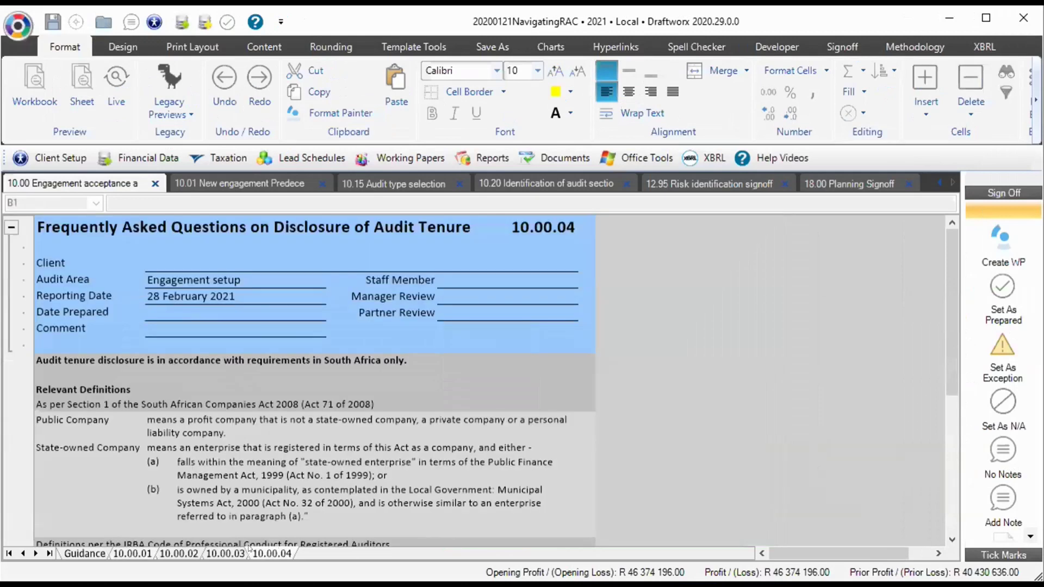
left_click(226, 552)
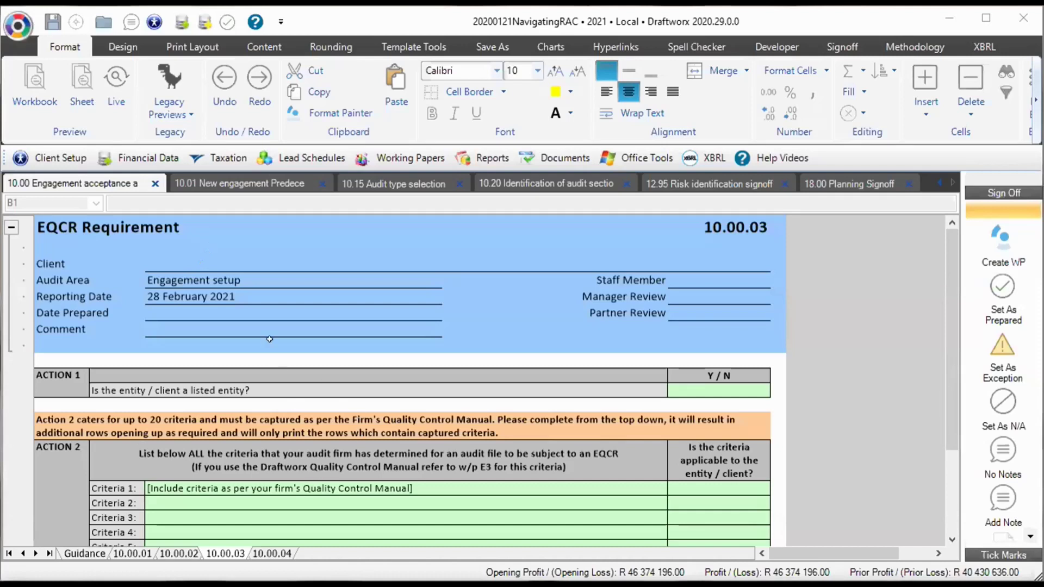
scroll(275, 472, "down", 1)
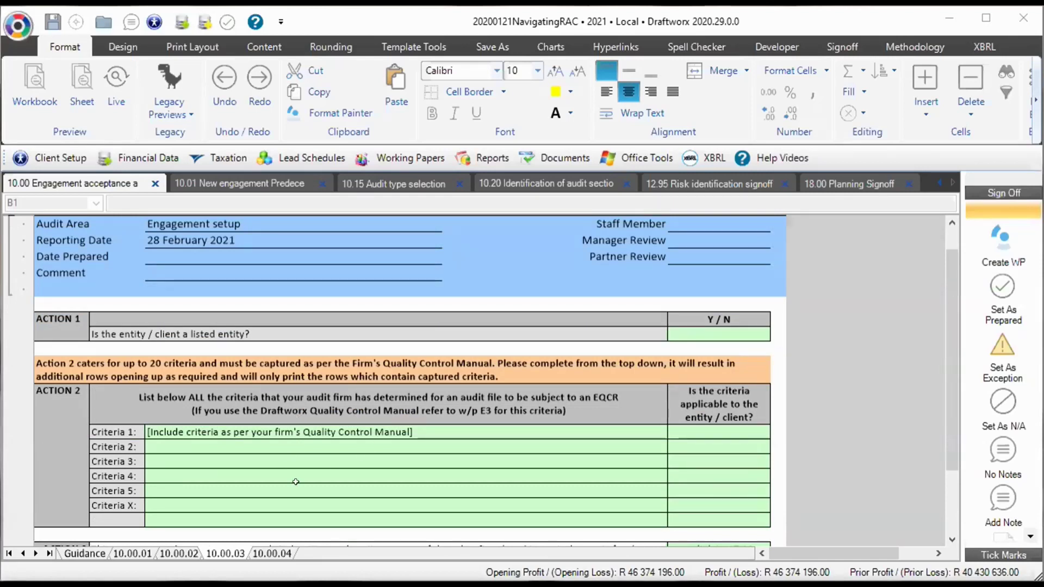
left_click_drag(318, 446, 333, 470)
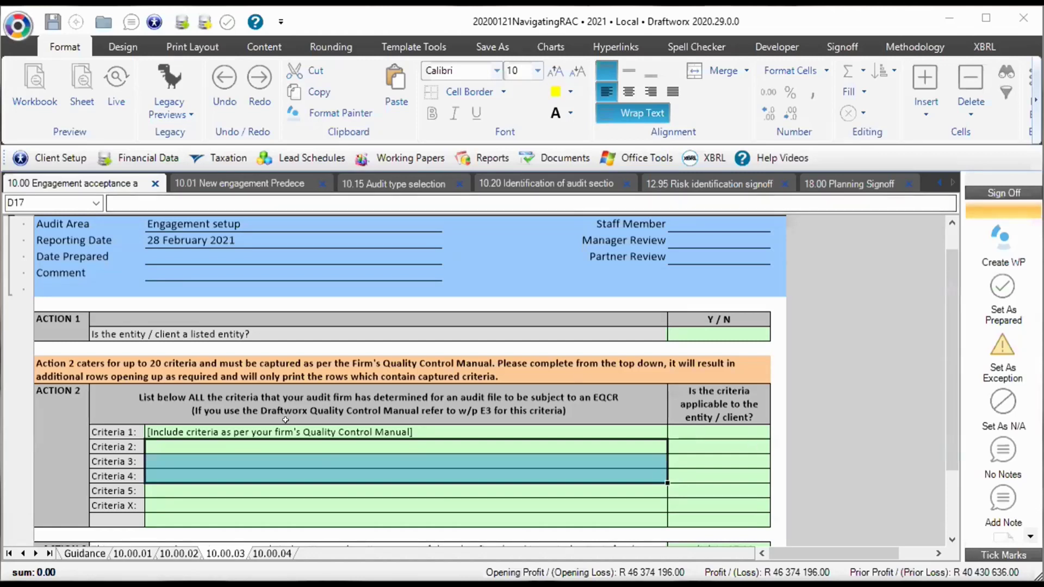
Read through the Guidance sheet of working paper 10.00, from the ISAs addressed and training videos to the PI Score notes
left_click(84, 551)
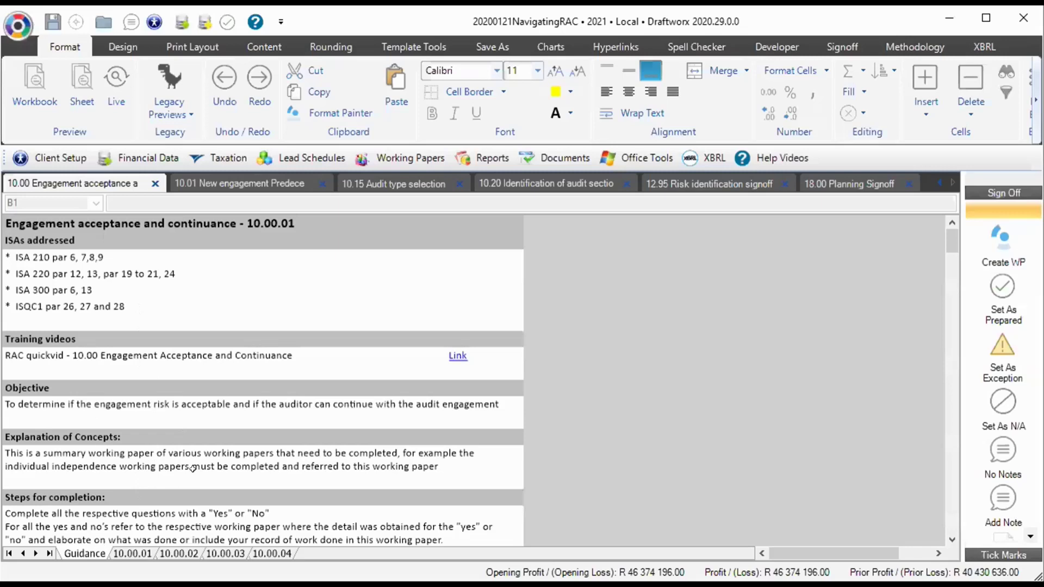
scroll(177, 378, "down", 3)
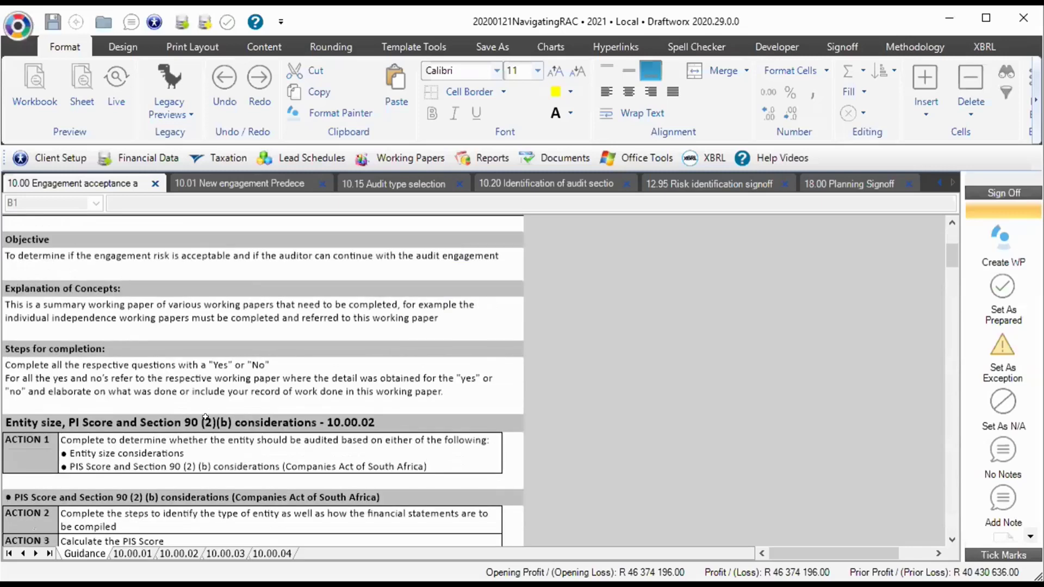
scroll(205, 416, "up", 3)
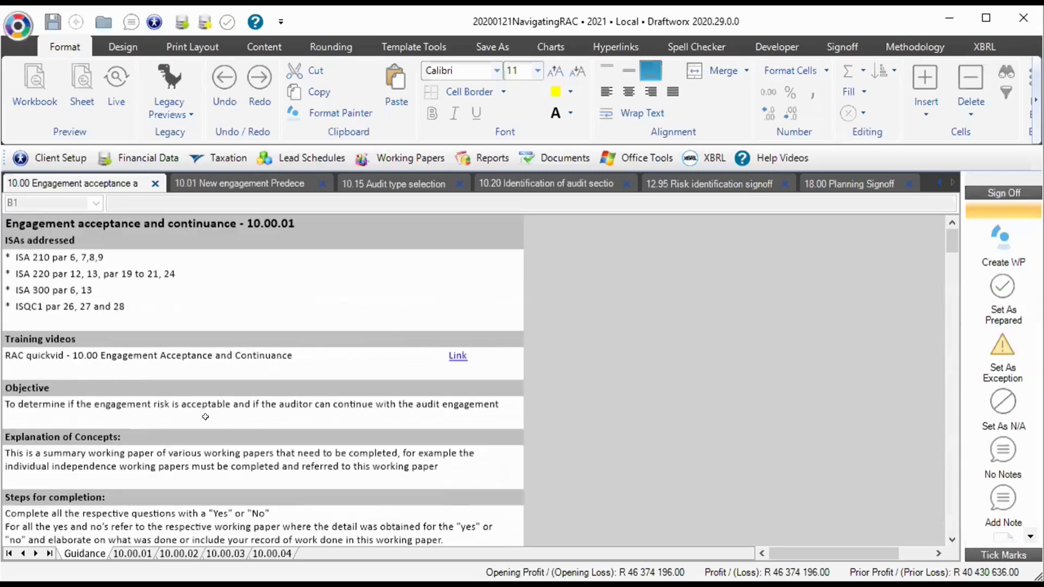
left_click(115, 351)
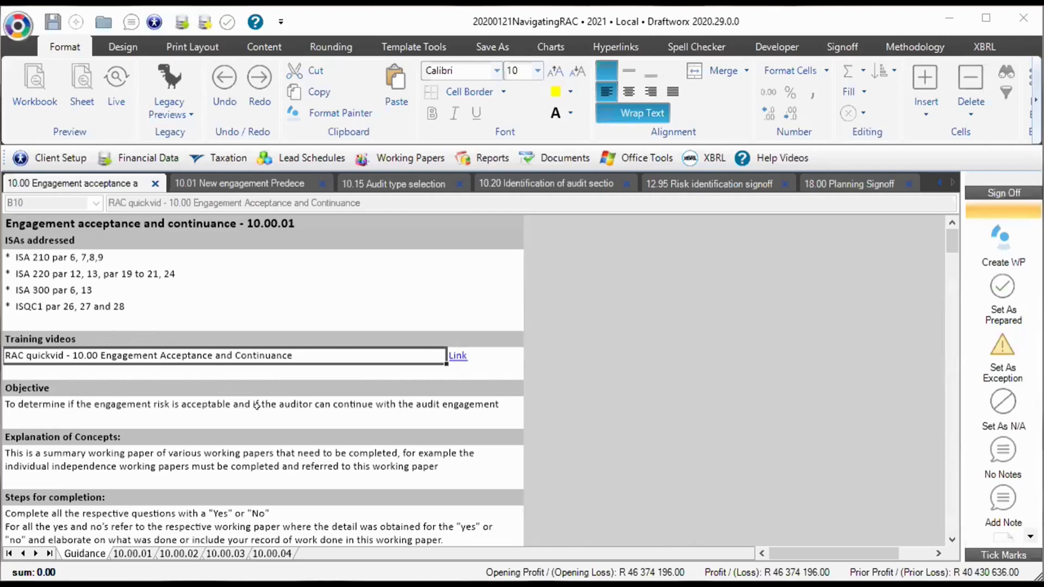
scroll(258, 429, "down", 15)
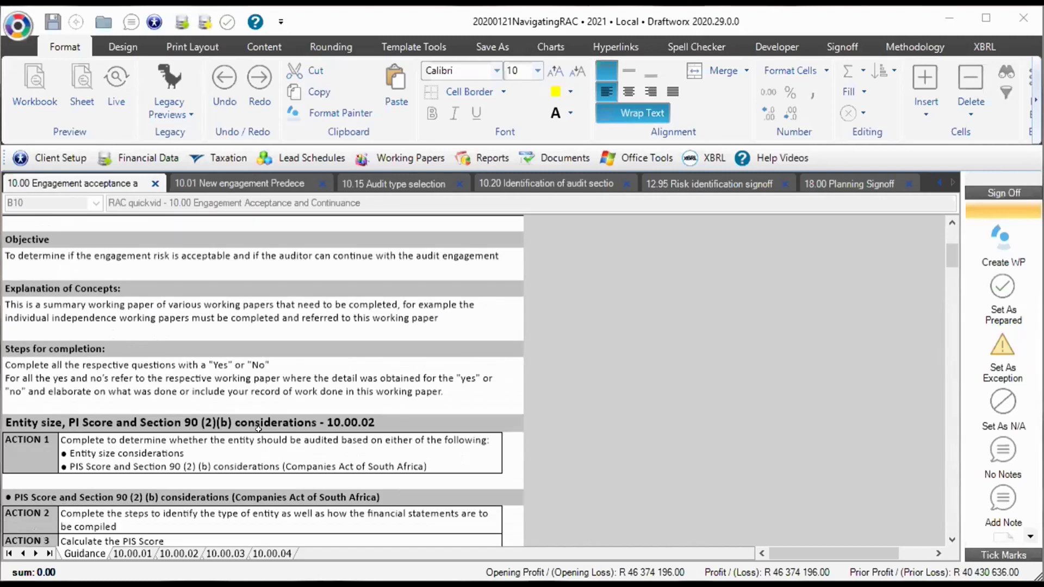
scroll(270, 417, "down", 10)
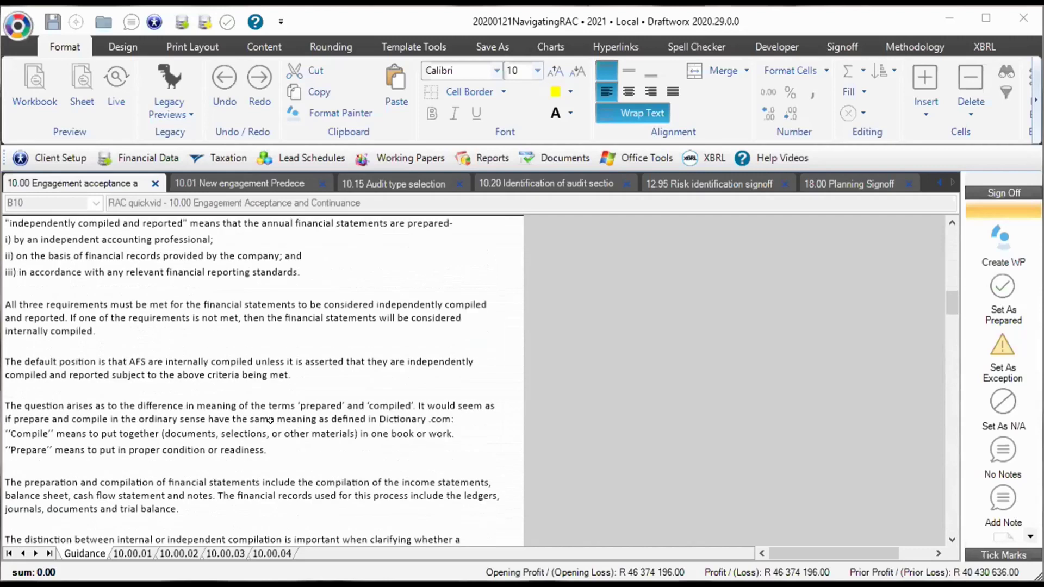
scroll(269, 430, "down", 12)
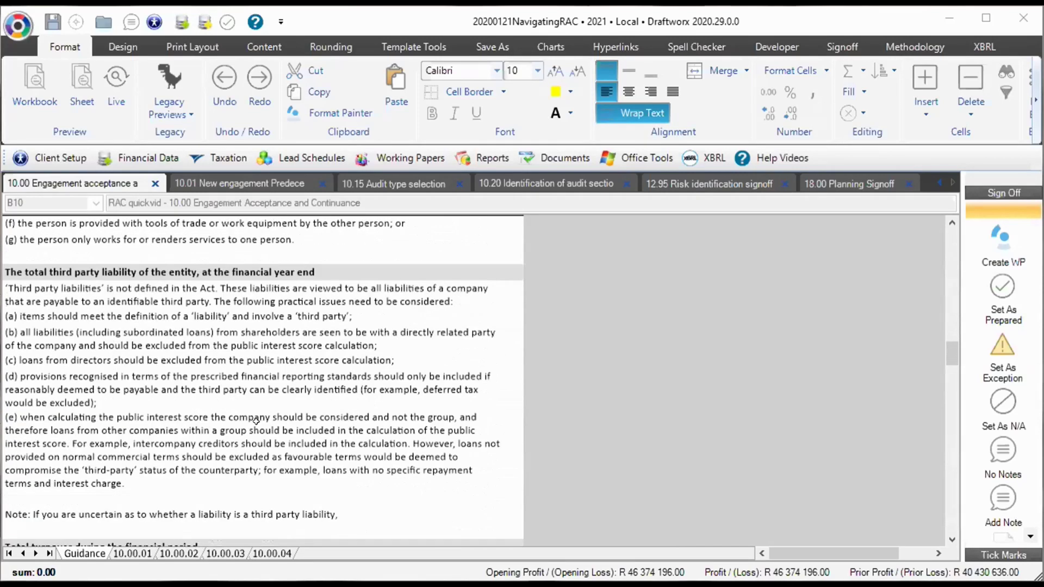
scroll(256, 430, "up", 10)
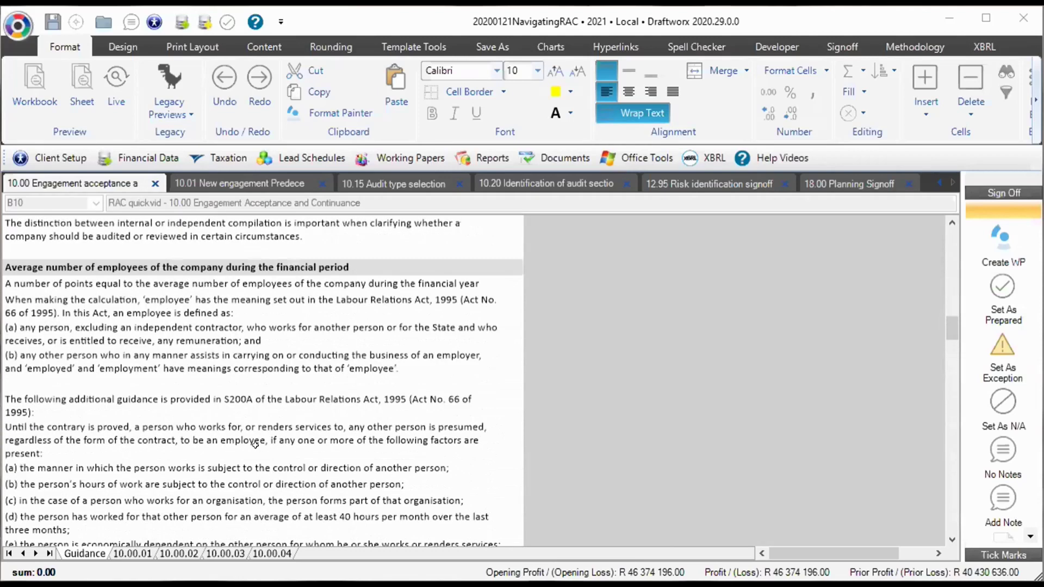
scroll(254, 444, "up", 15)
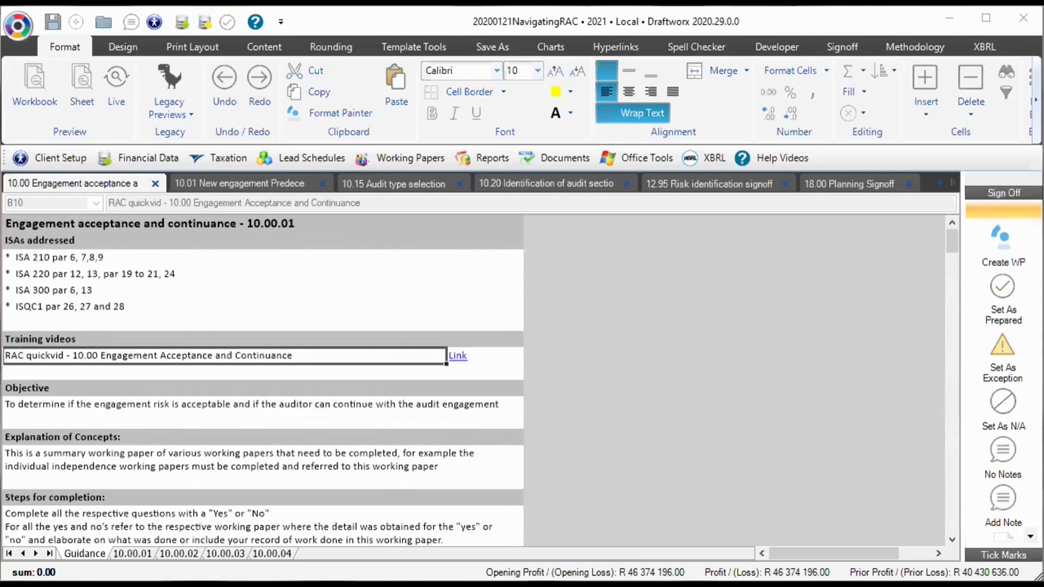
On sheet 10.00.01, set the response for procedure 1 to New engagement
left_click(144, 555)
left_click_drag(180, 367, 217, 433)
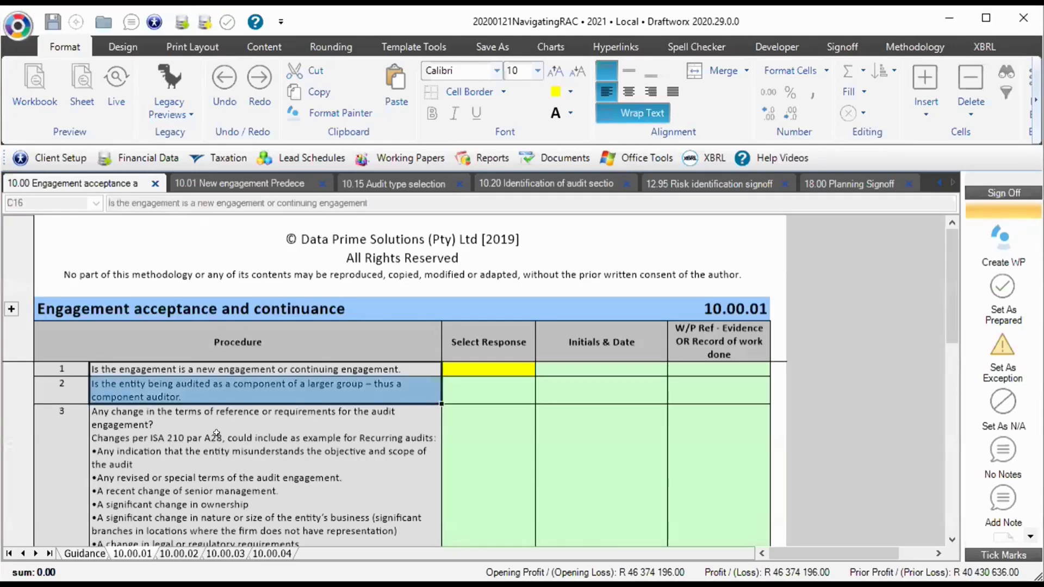
left_click(219, 368)
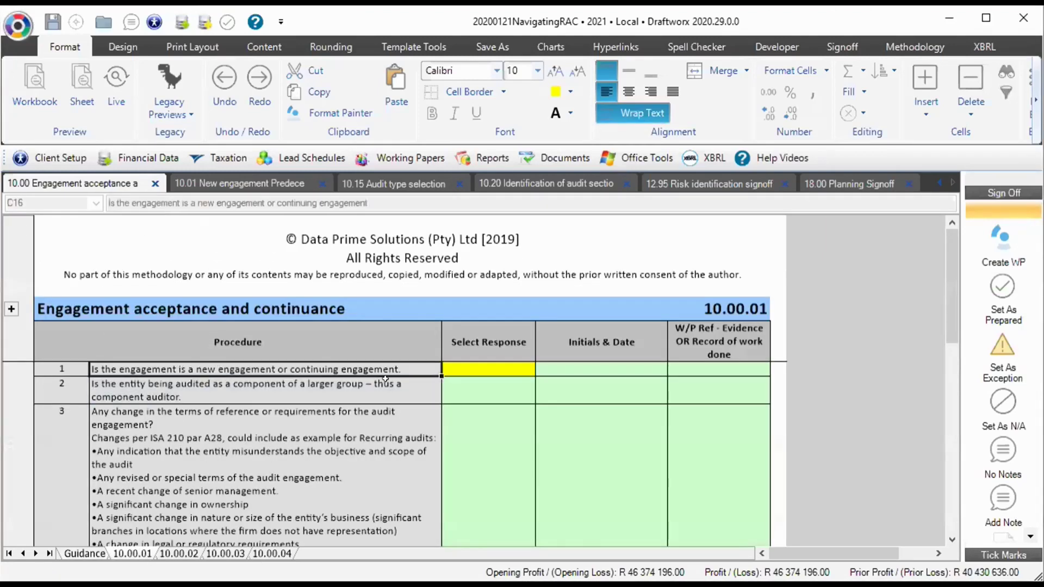
left_click(478, 366)
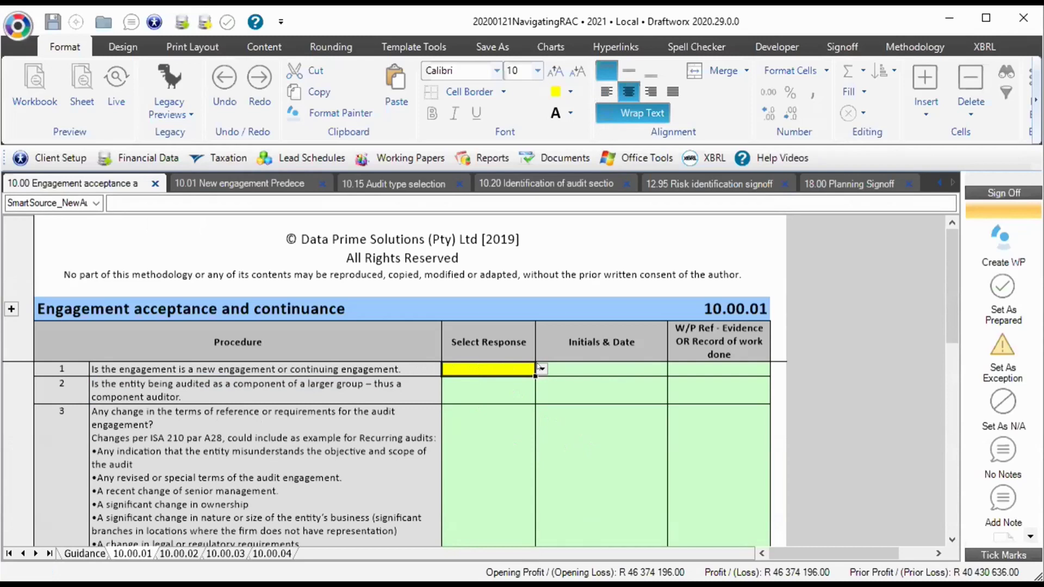
left_click(541, 369)
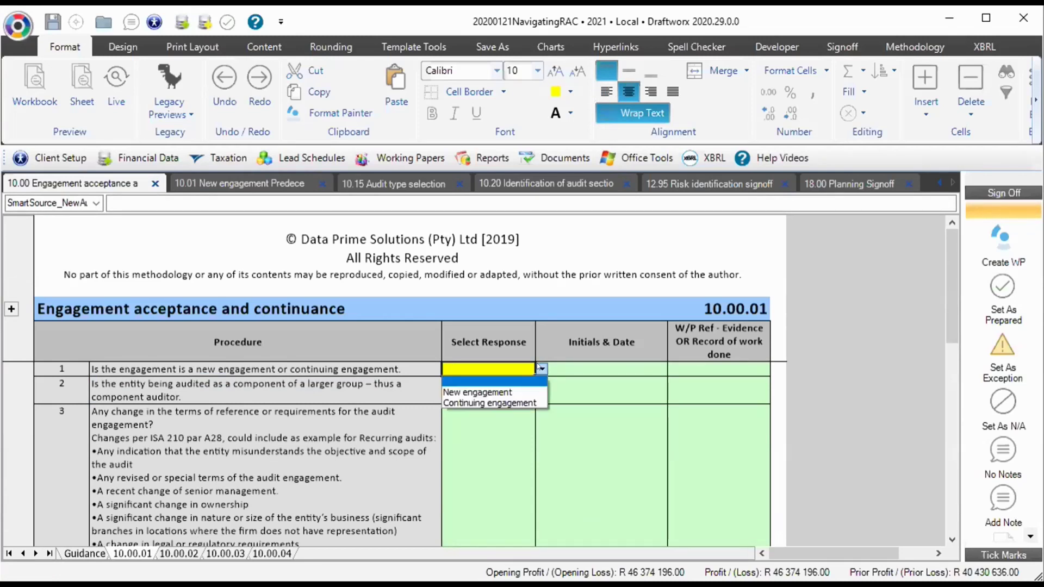
left_click(489, 389)
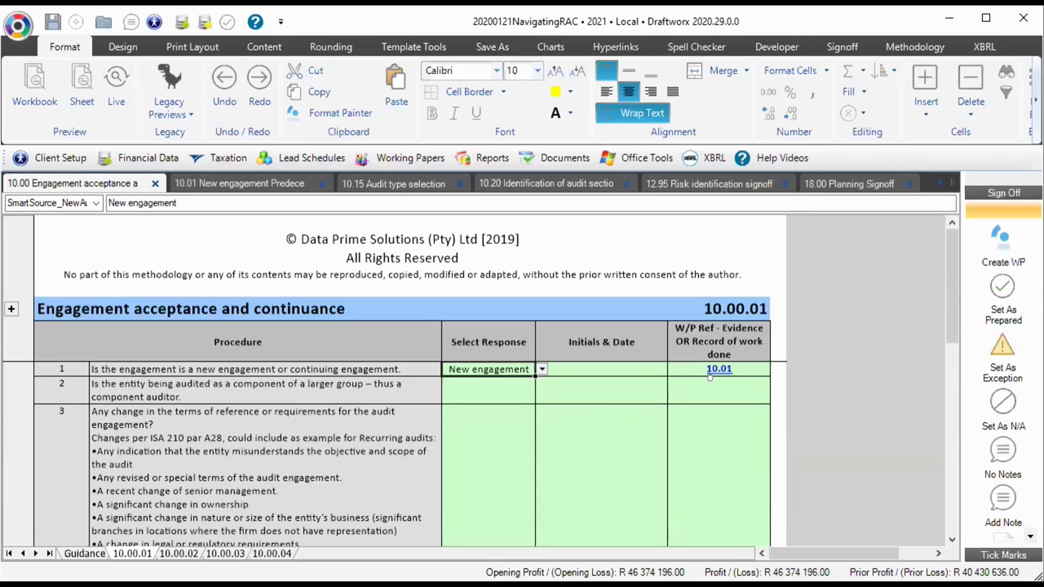
Review the 10.01 New engagement Predecessor auditor review working paper from Action 1 to the Action 3 second partner review
left_click(254, 188)
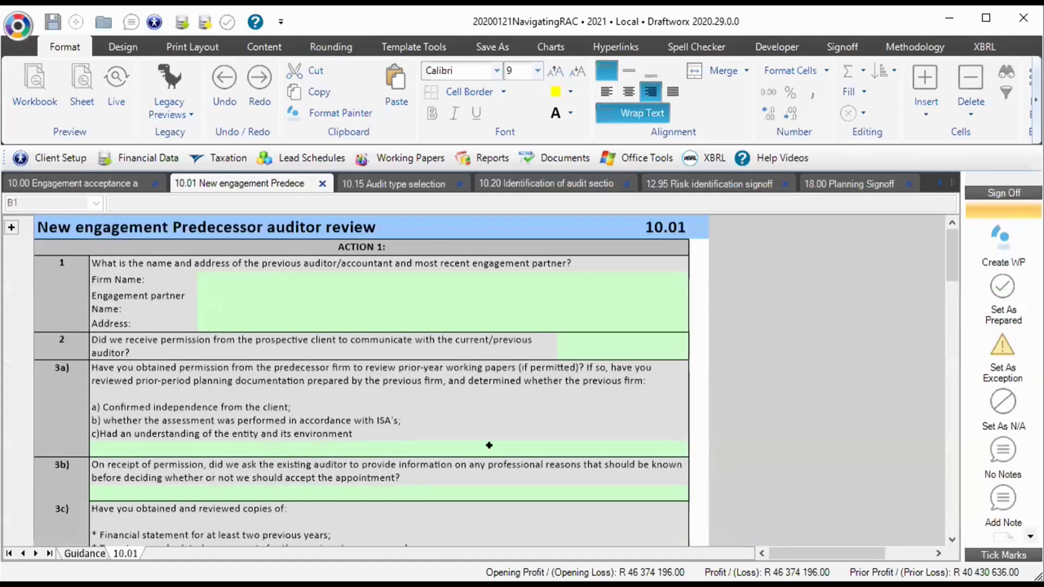
scroll(307, 406, "down", 10)
scroll(336, 432, "down", 15)
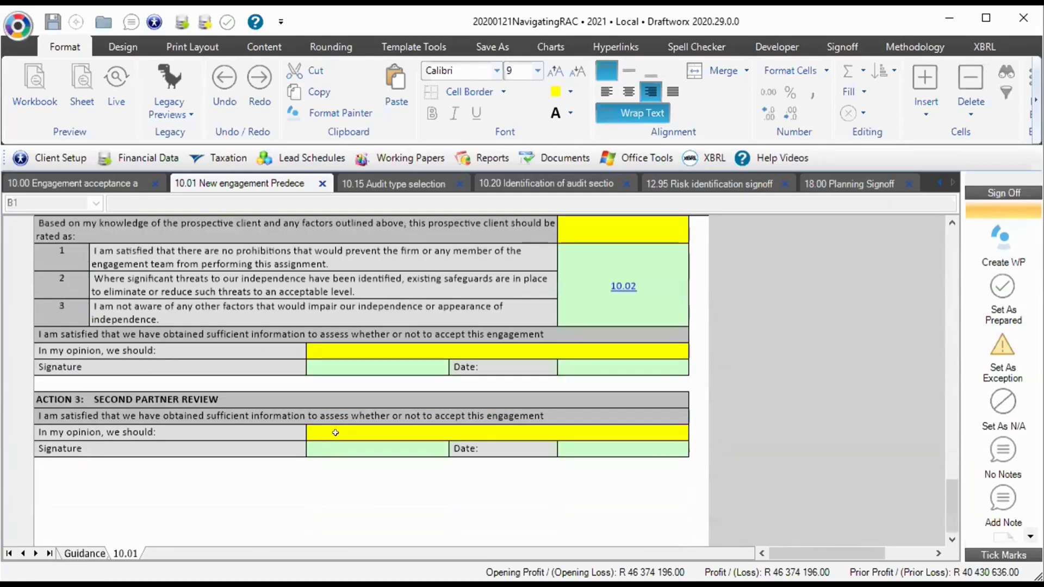
scroll(336, 443, "up", 20)
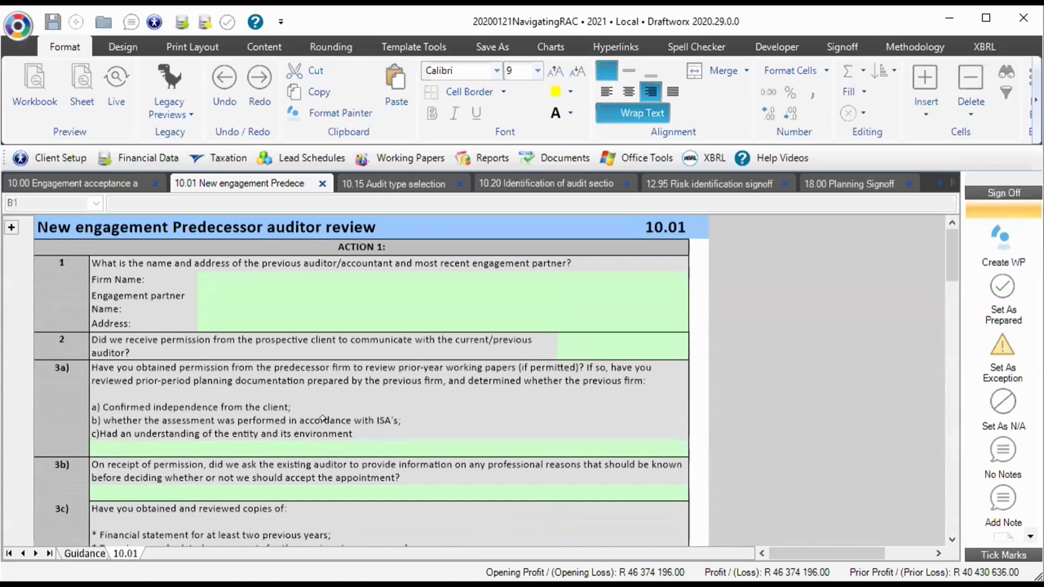
Return to working paper 10.00 and set the procedure 1 response to Continuing engagement
left_click(71, 183)
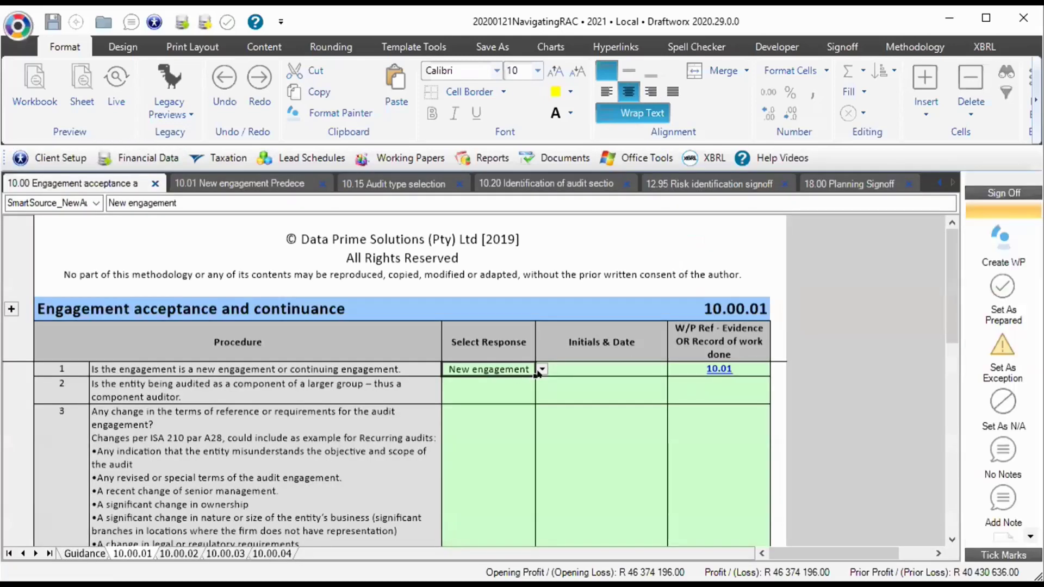
left_click(542, 370)
left_click(487, 401)
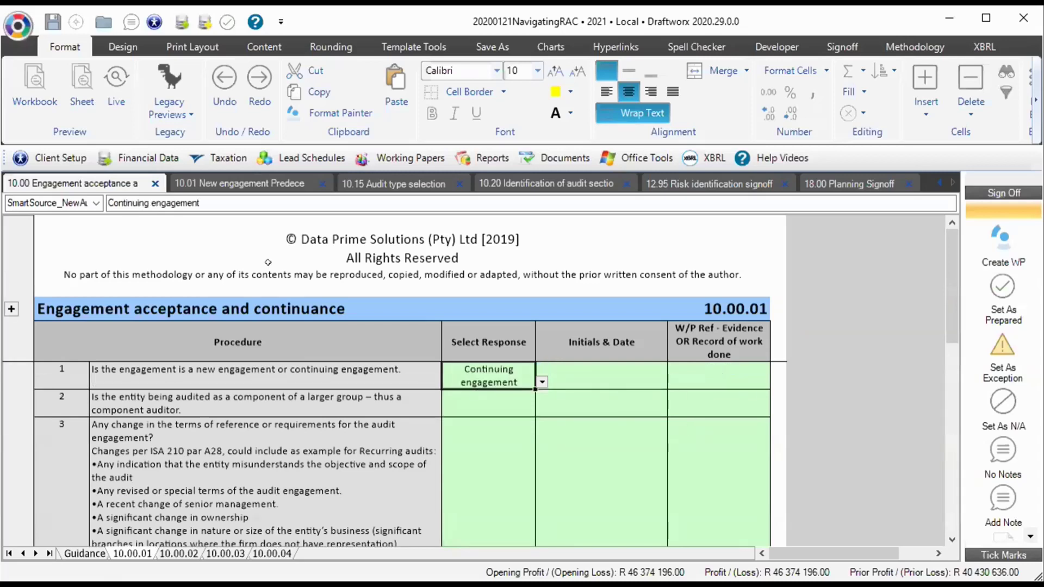
Mark the 10.01 New engagement Predecessor auditor review working paper as N/A and close it
left_click(234, 184)
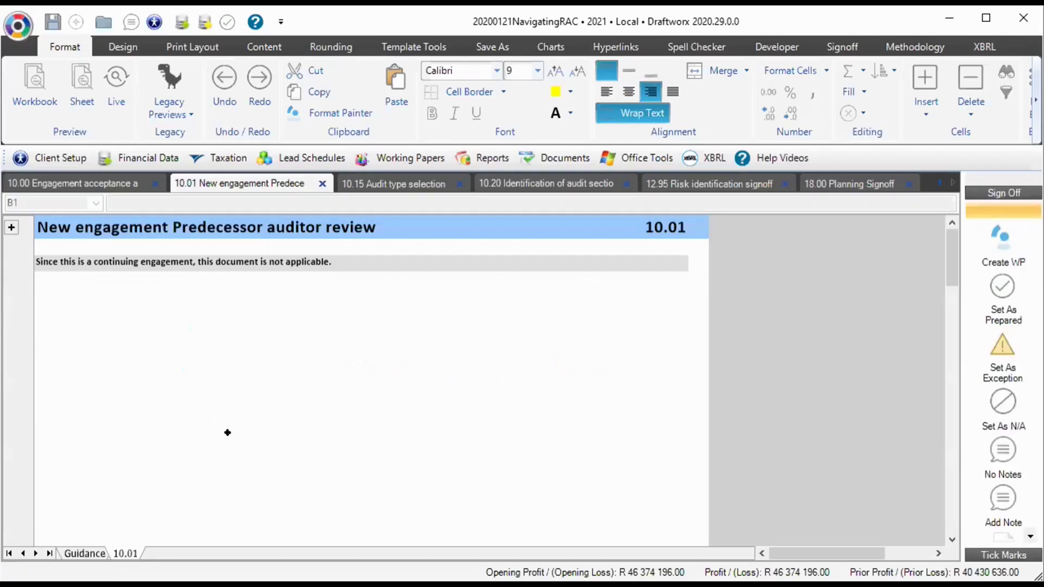
left_click(143, 262)
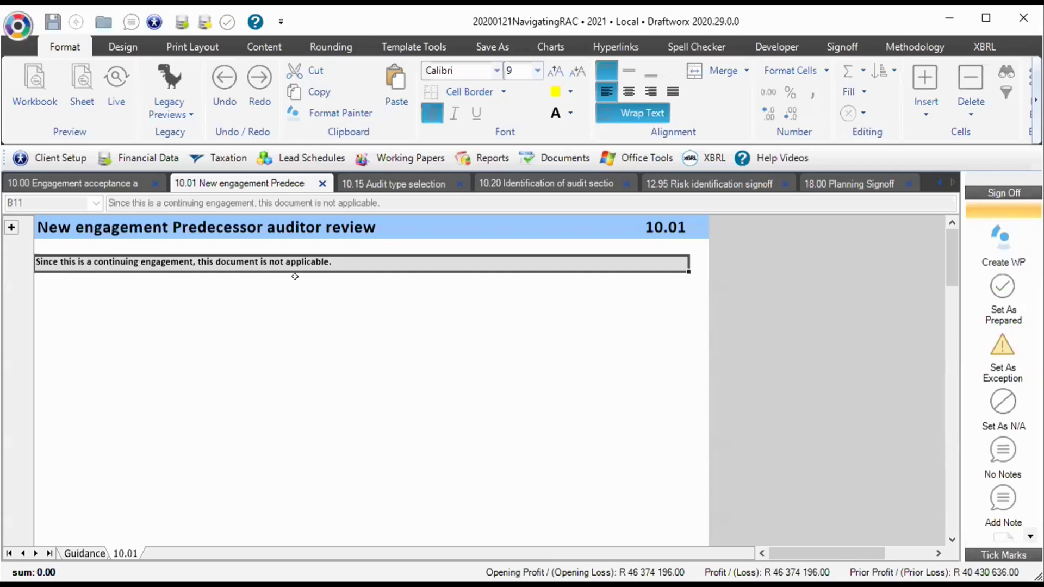
left_click(1001, 416)
left_click(320, 181)
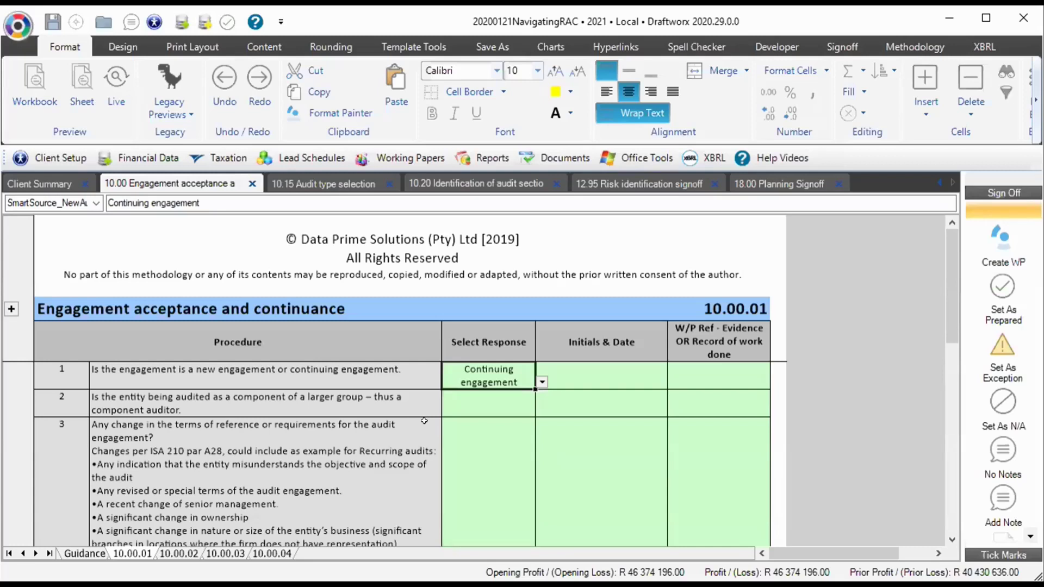
Select a response for procedure 2, on whether the entity is audited as a component of a larger group
left_click(456, 408)
left_click(542, 409)
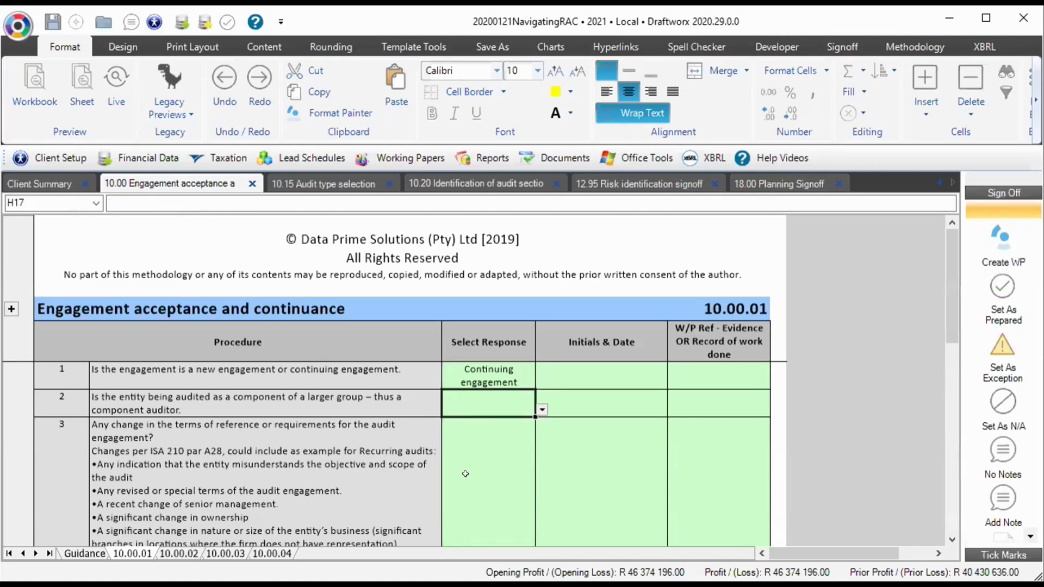
key("Down")
key("Return")
key("Return")
Set the response to Y for procedure 3 on changes in the engagement's terms of reference or requirements
scroll(467, 473, "down", 3)
scroll(511, 472, "up", 1)
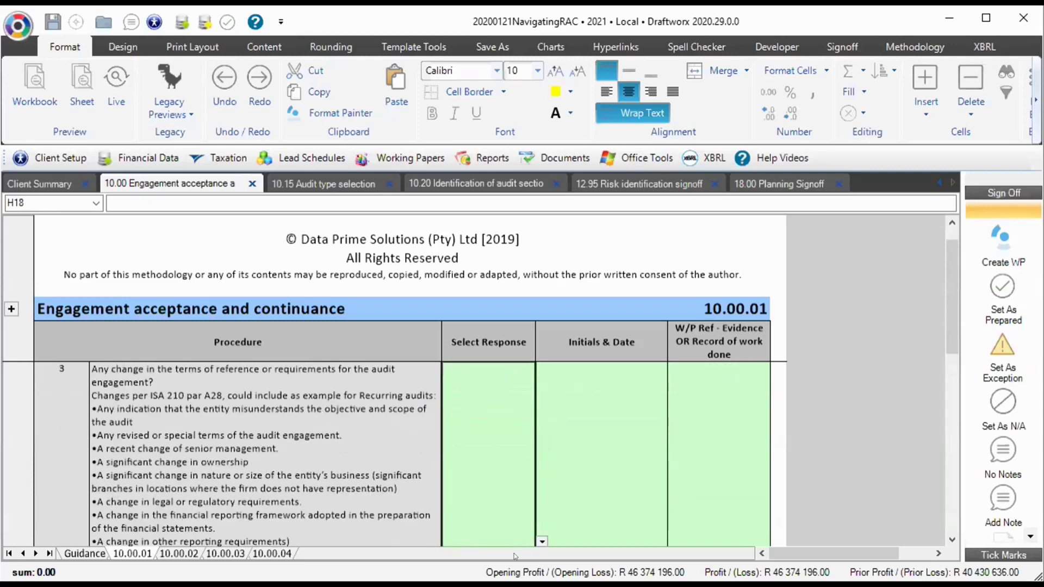
left_click(541, 543)
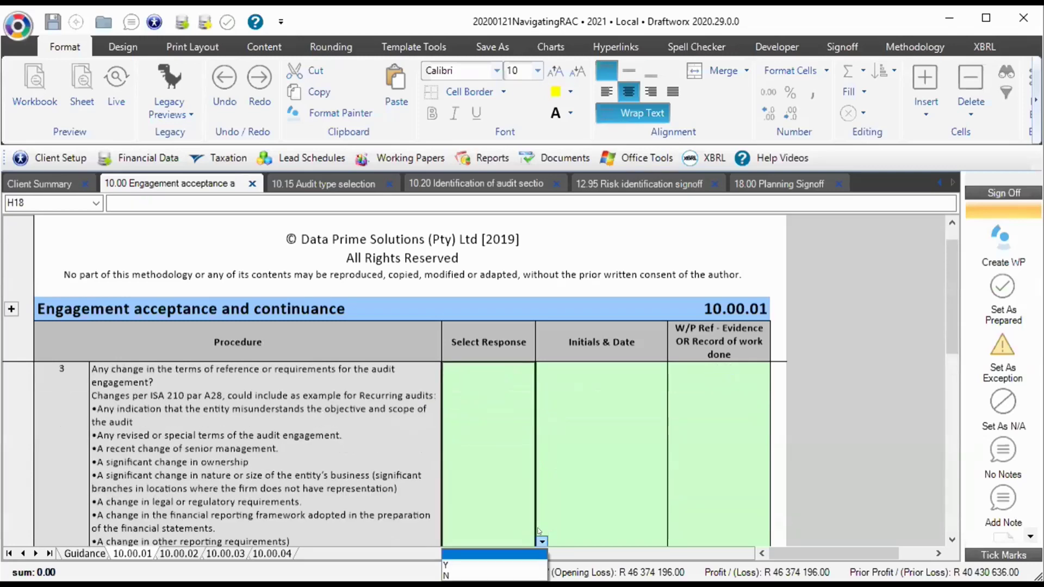
left_click(473, 565)
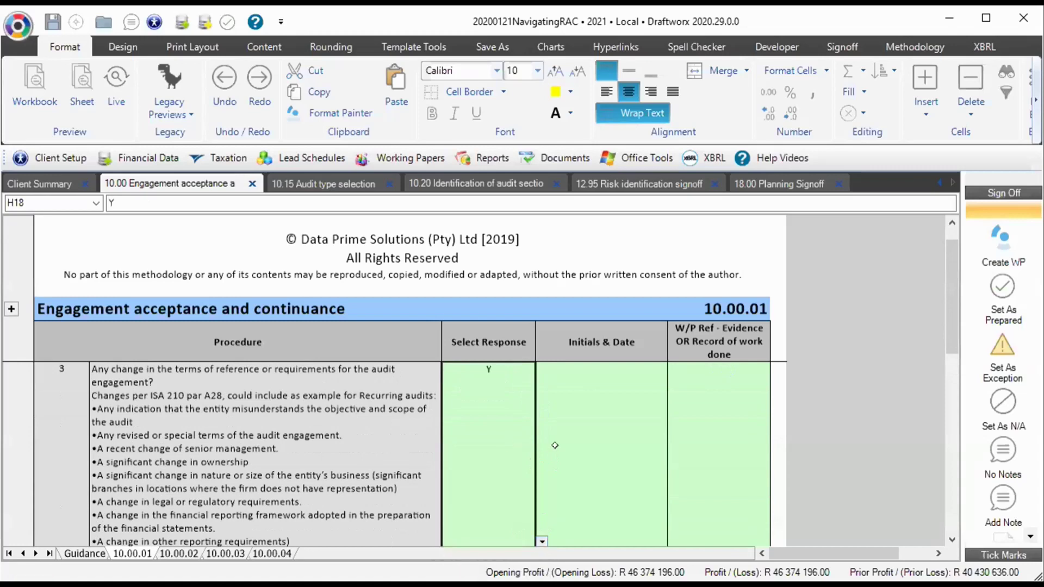
scroll(530, 487, "down", 1)
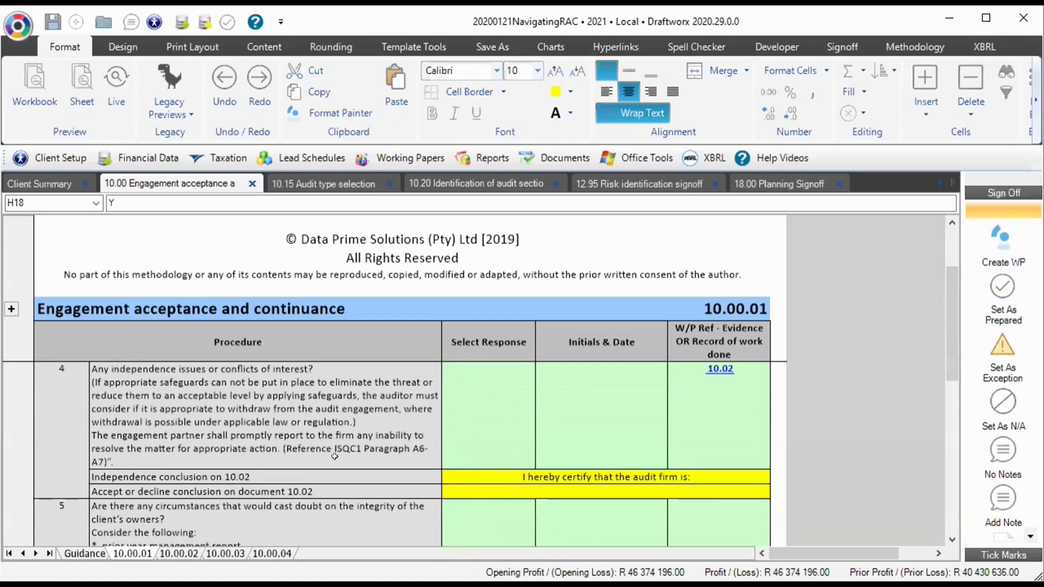
scroll(375, 445, "up", 1)
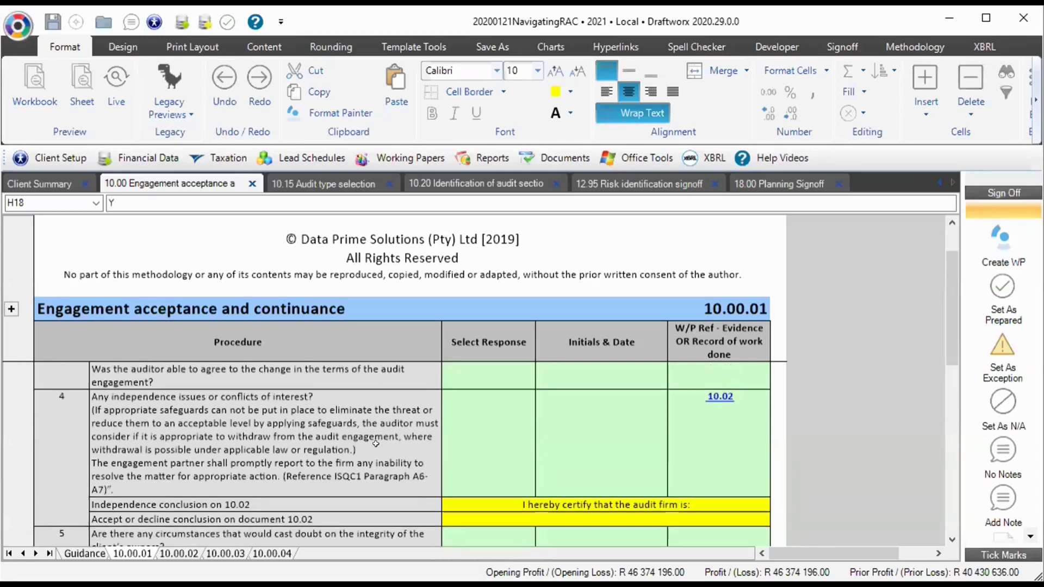
Examine the follow-up rows of procedure 3 and the procedure 4 independence questions with their conclusion linked to 10.02
scroll(336, 452, "up", 3)
left_click(336, 446)
key("Down")
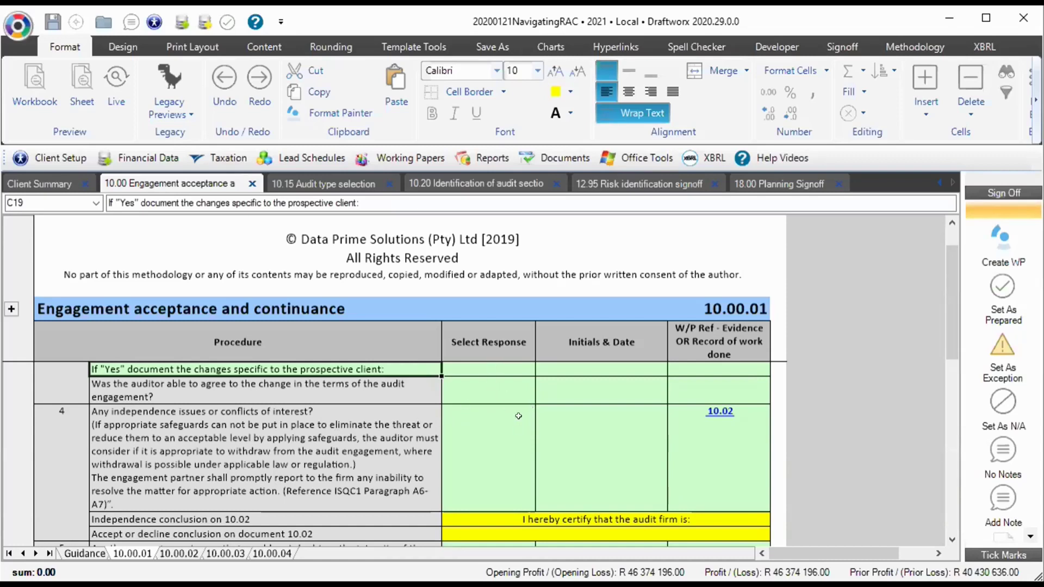
left_click(202, 434)
scroll(268, 444, "down", 1)
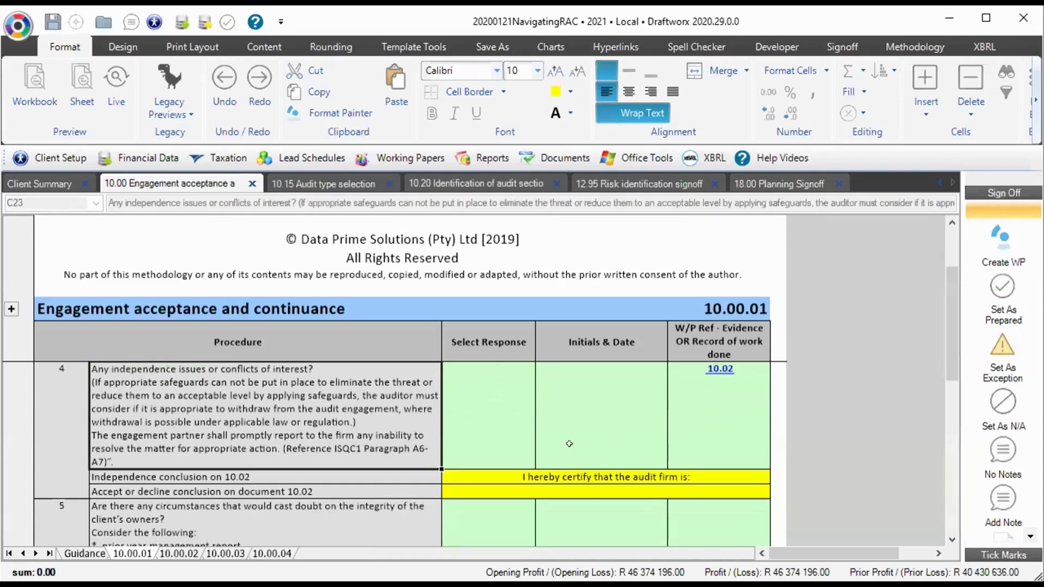
left_click(558, 471)
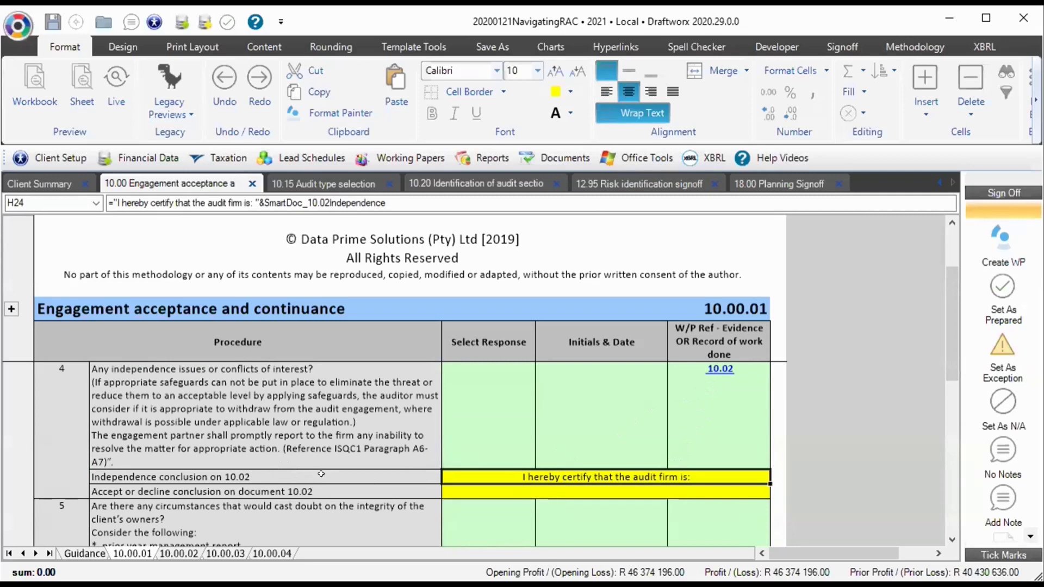
Set the partner conclusion to "Based on the above assessment, I am willing to continue with the audit / accept the client"
scroll(320, 474, "down", 2)
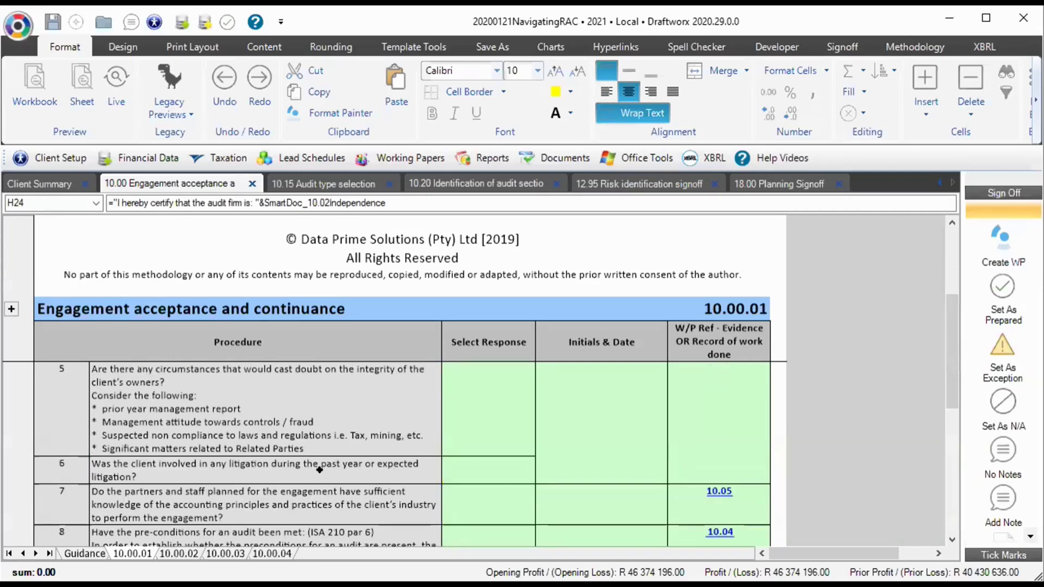
scroll(308, 463, "down", 5)
scroll(297, 447, "down", 5)
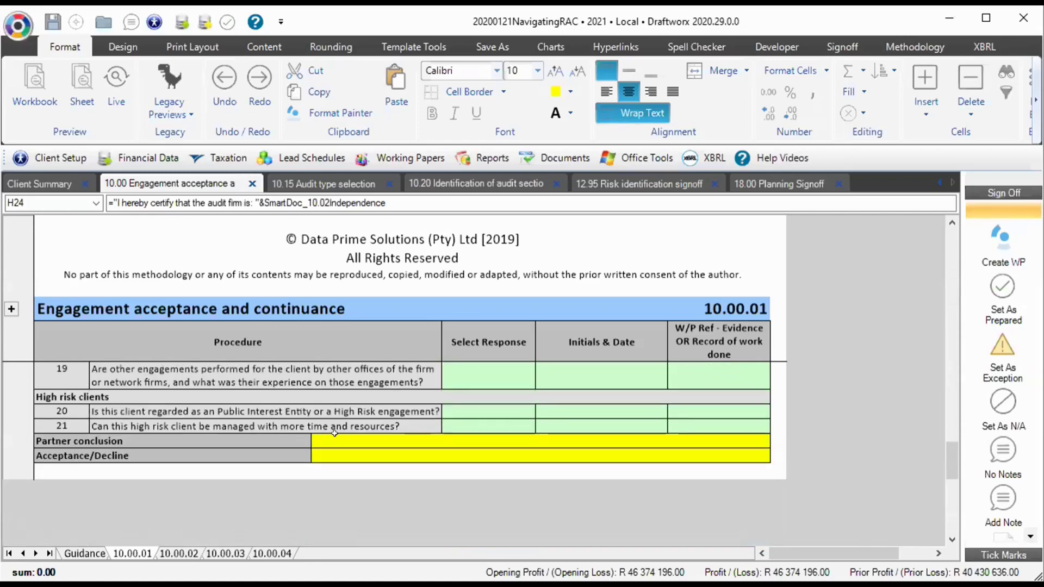
left_click(333, 439)
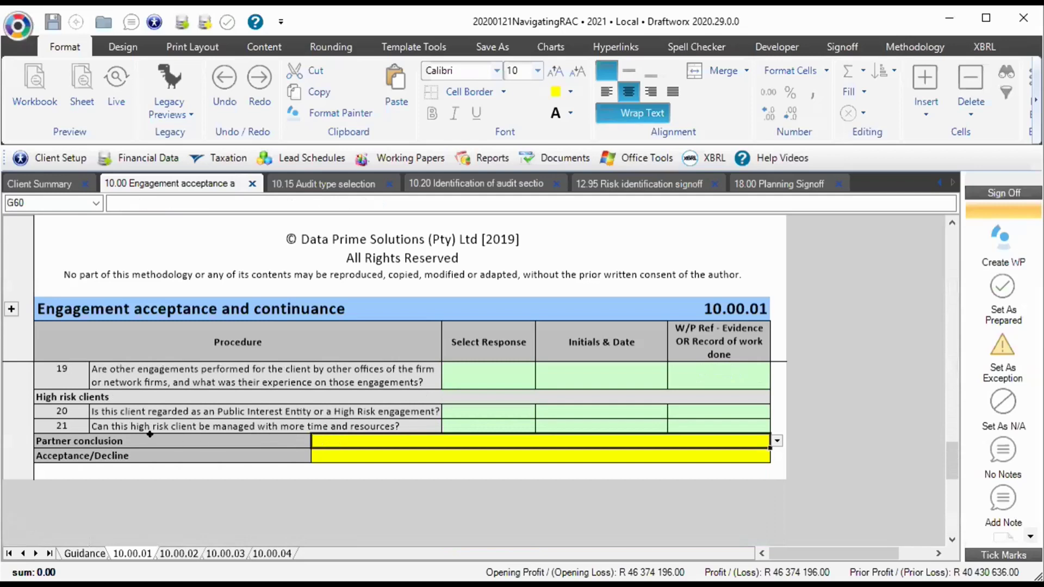
left_click(777, 441)
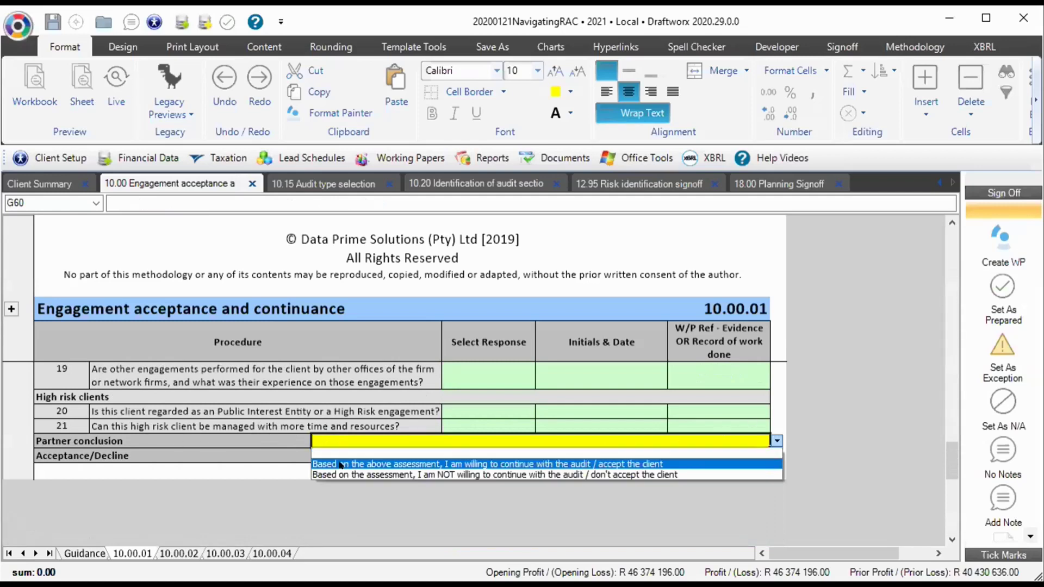
key("Return")
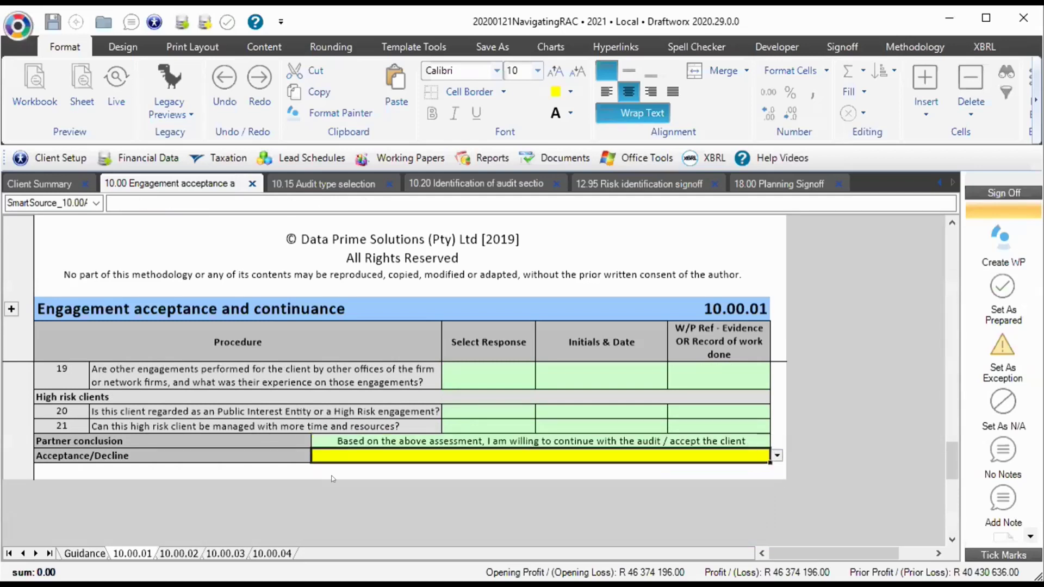
Set the Acceptance/Decline response to Decline and view the additional rows for a declined engagement
key("alt+Down")
key("Return")
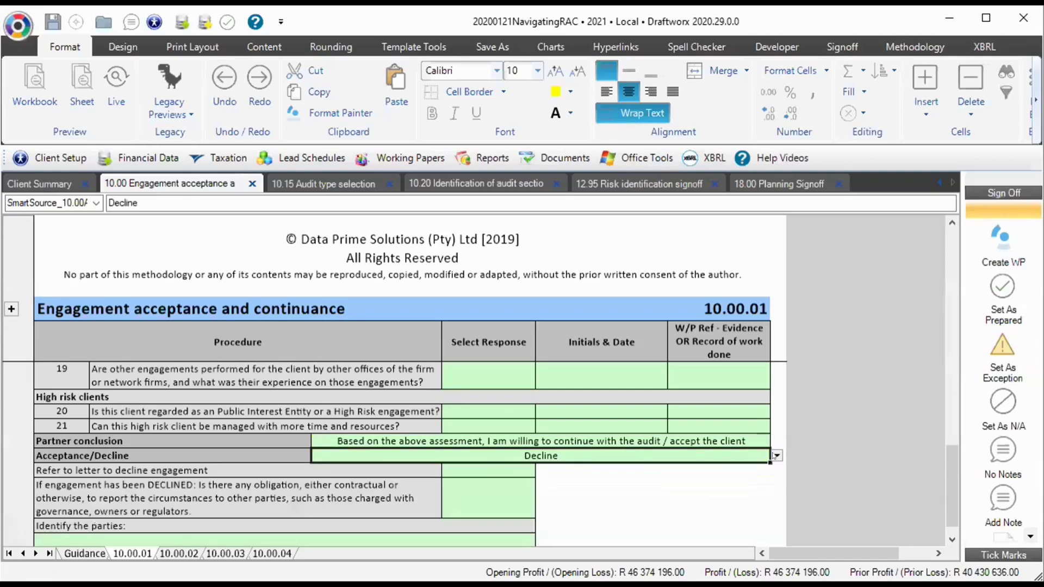
scroll(642, 452, "down", 1)
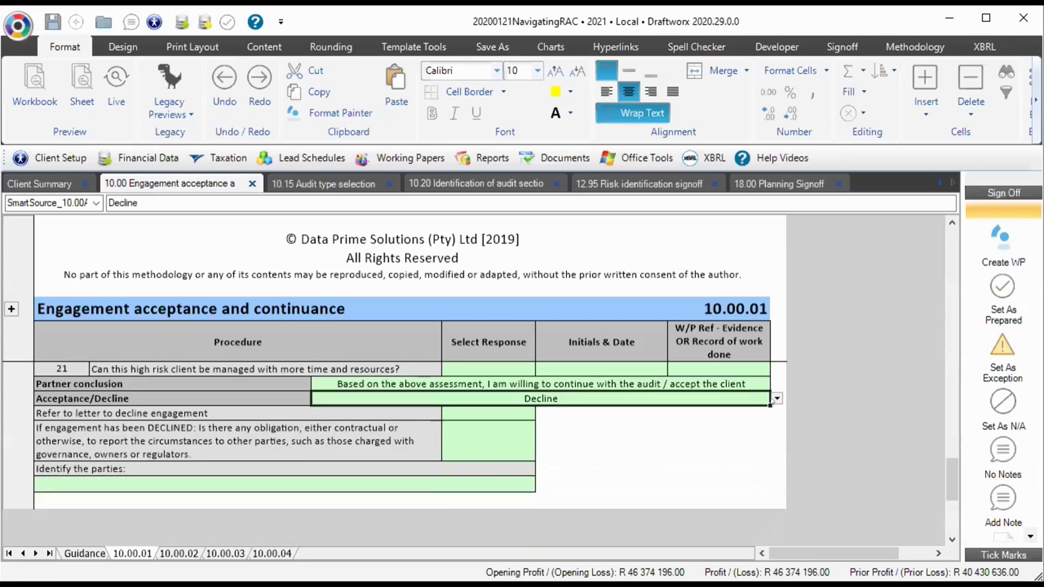
key("ctrl+c")
key("ctrl+v")
Set the Acceptance/Decline response of the engagement to Accept
left_click(777, 399)
left_click(381, 423)
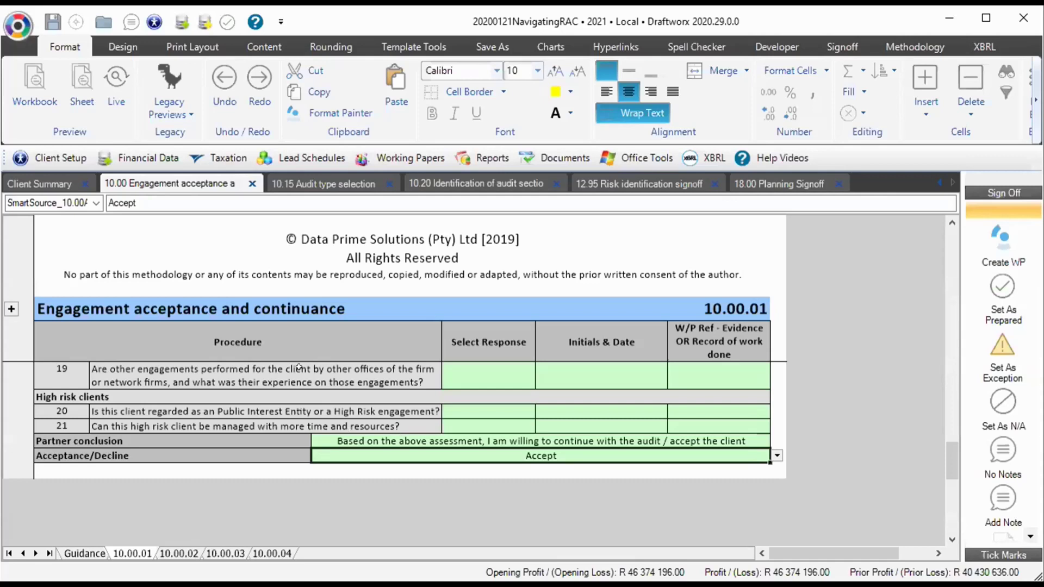
scroll(311, 393, "up", 5)
scroll(306, 442, "up", 5)
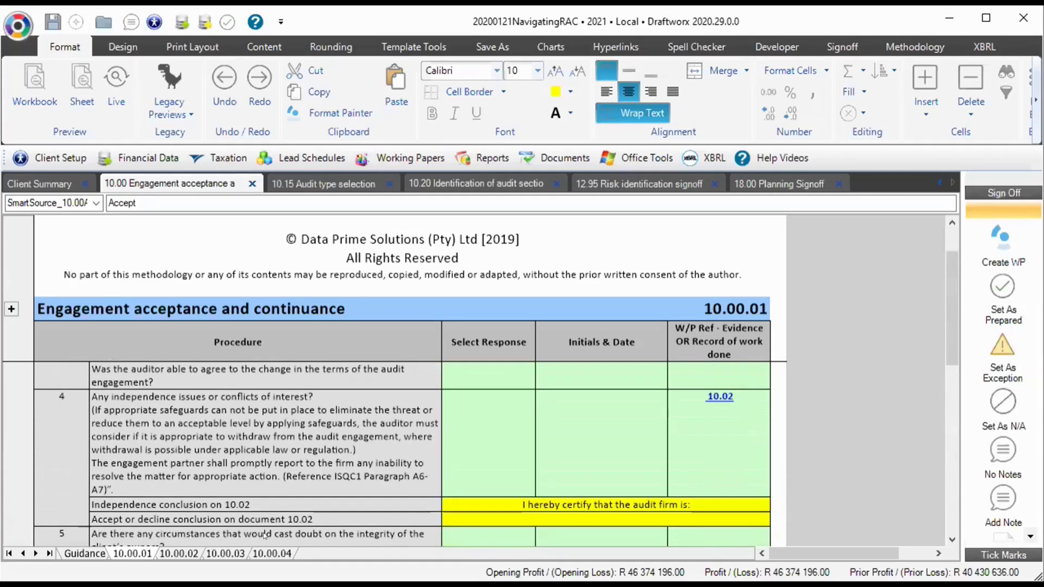
Open sheet 10.00.02 and answer N to whether the entity falls under the Companies Act of South Africa
left_click(179, 553)
left_click(674, 390)
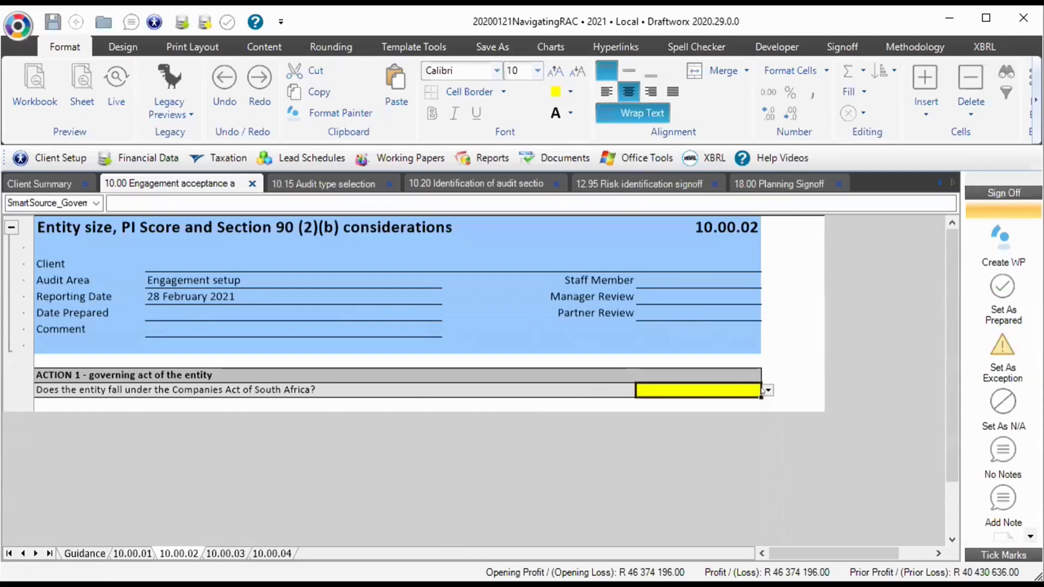
left_click(766, 390)
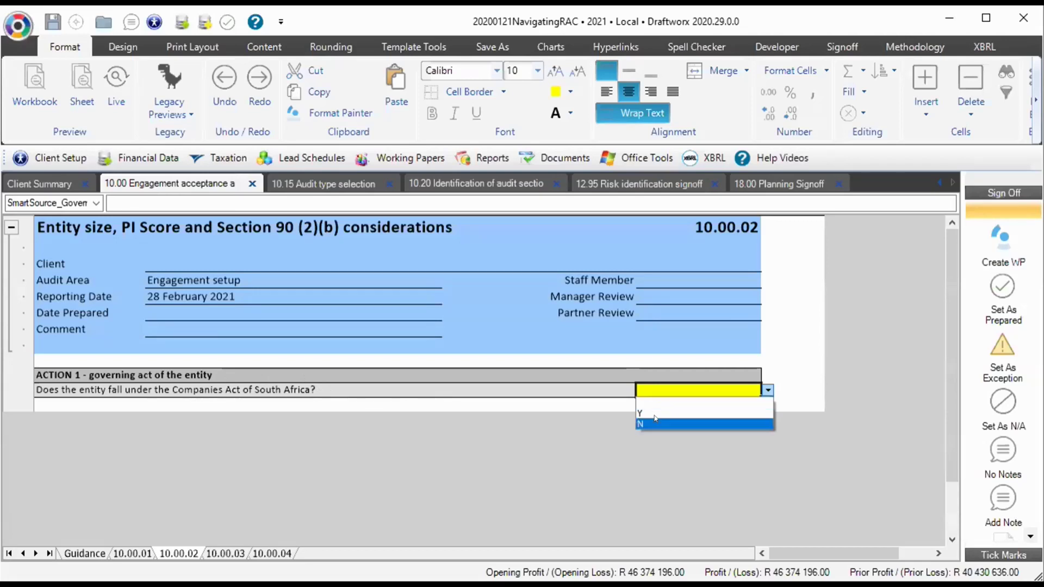
key("Return")
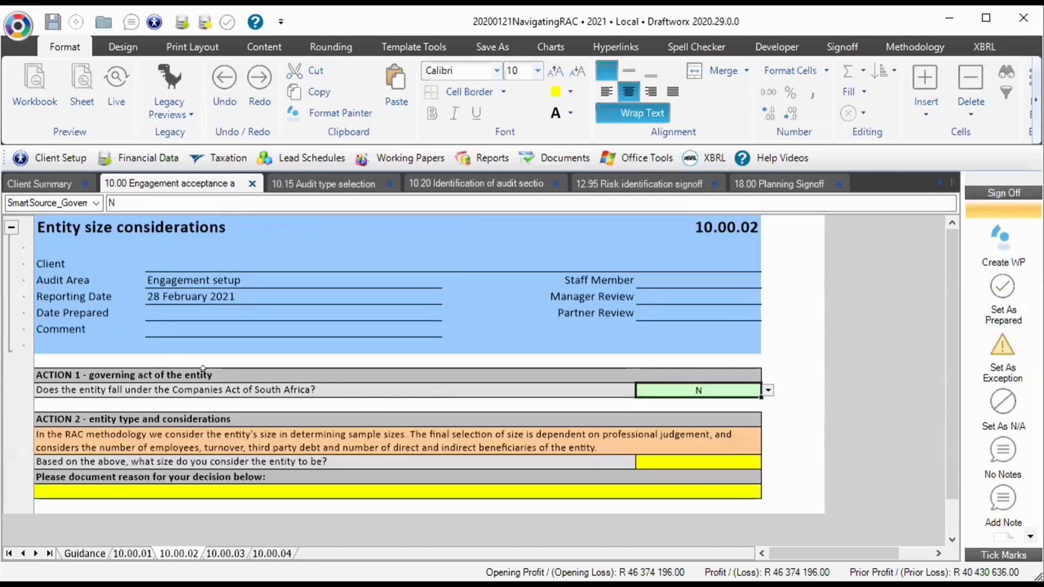
Set the Companies Act response on sheet 10.00.02 to Y and review the PI score calculation fields under Action 3
left_click(767, 390)
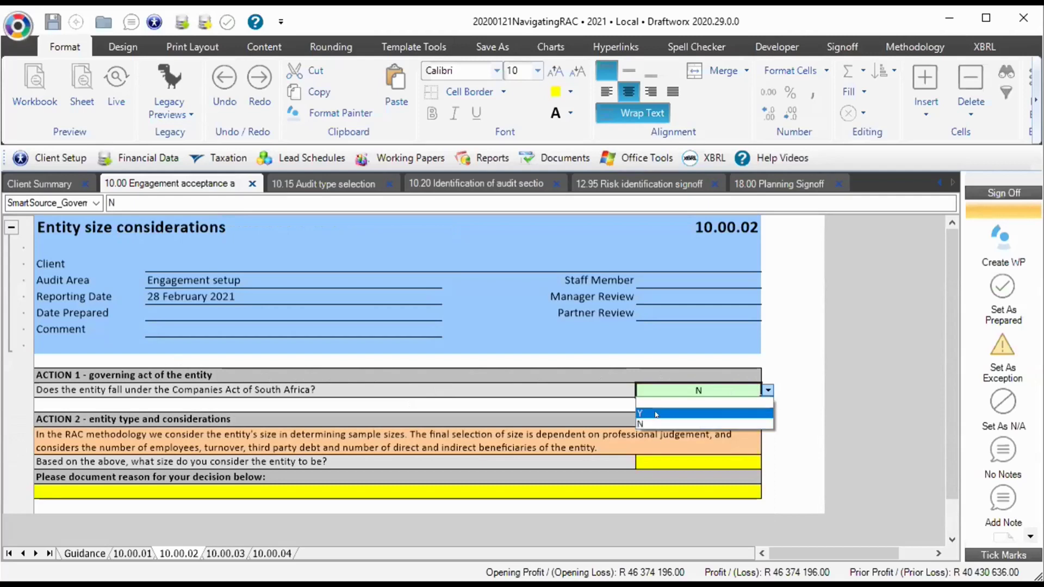
left_click(657, 415)
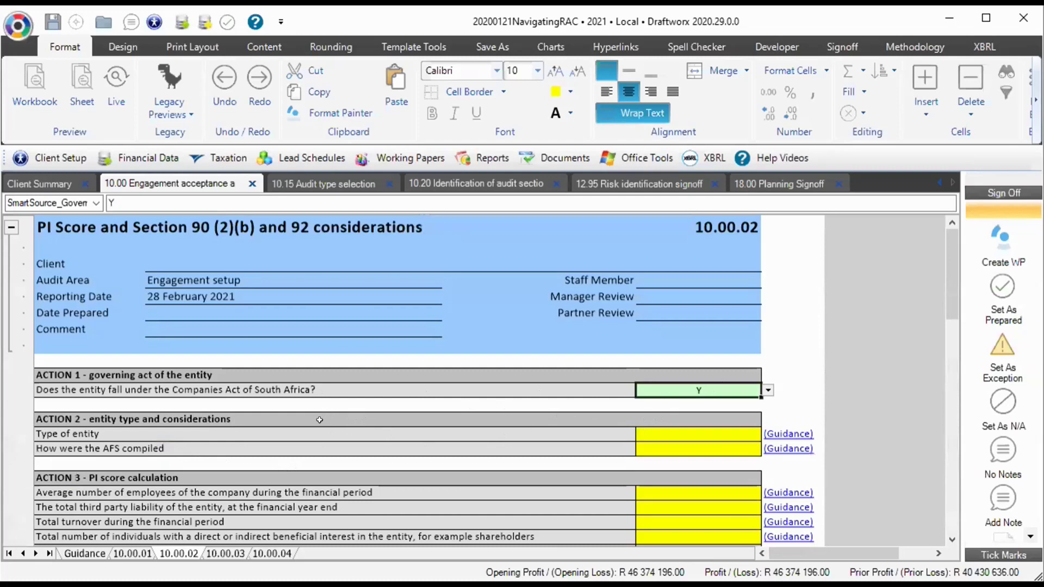
scroll(320, 420, "down", 1)
left_click_drag(658, 435, 660, 484)
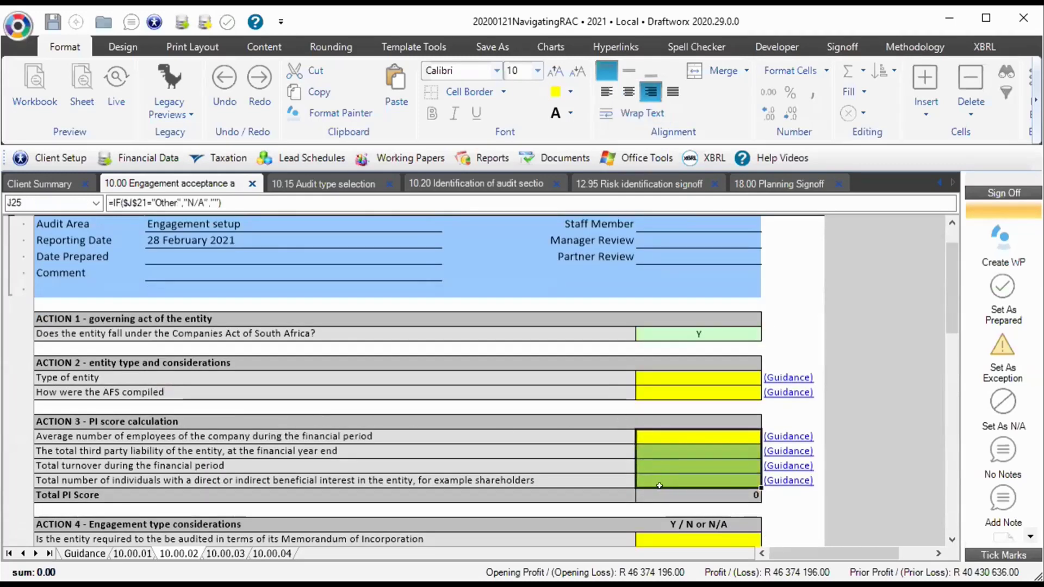
scroll(557, 460, "down", 1)
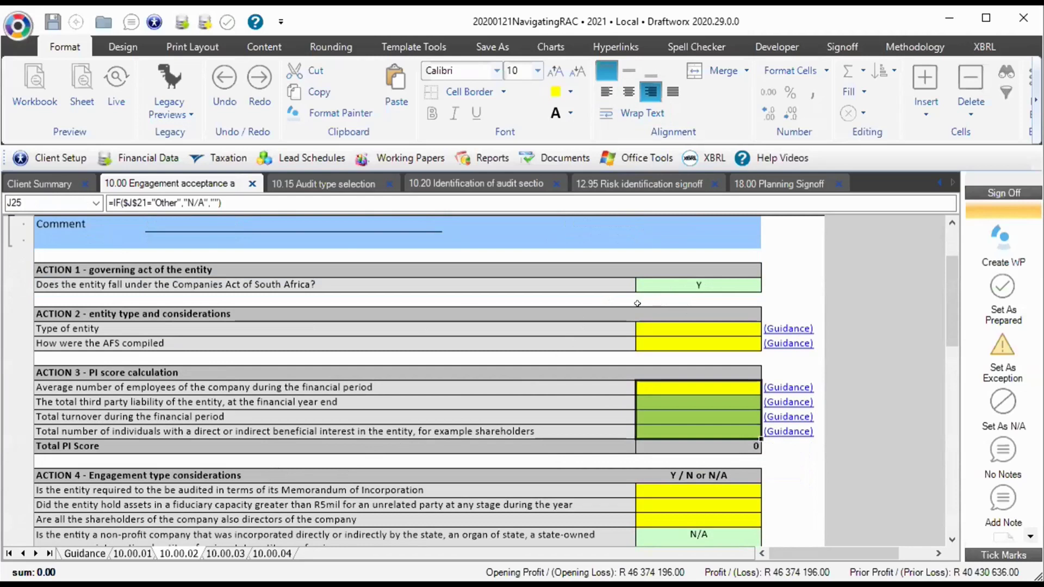
Open the EQCR Requirement sheet 10.00.03 and examine the listed entity question and the criteria rows under Action 2
left_click(225, 553)
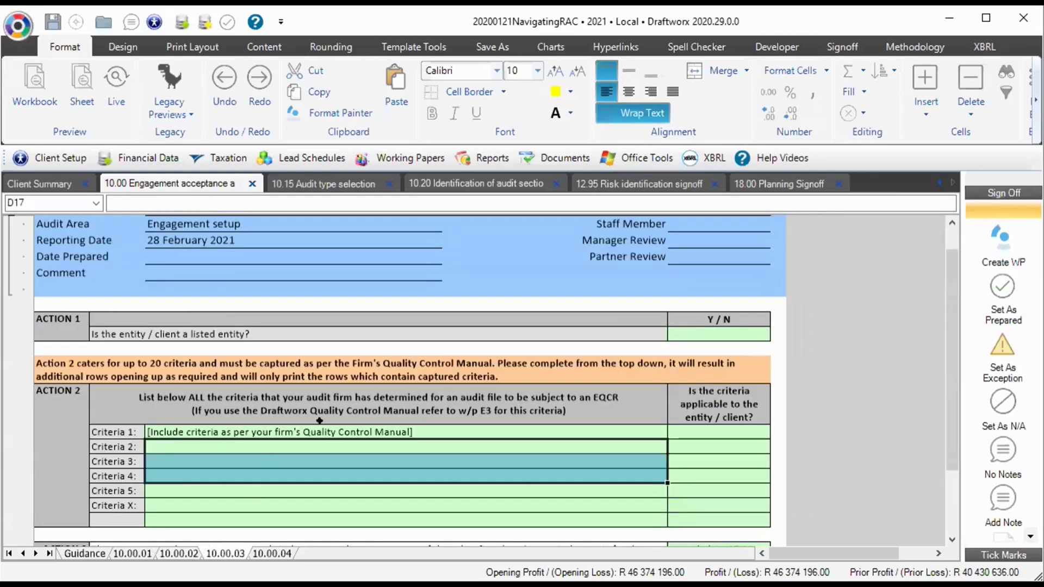
scroll(310, 419, "up", 1)
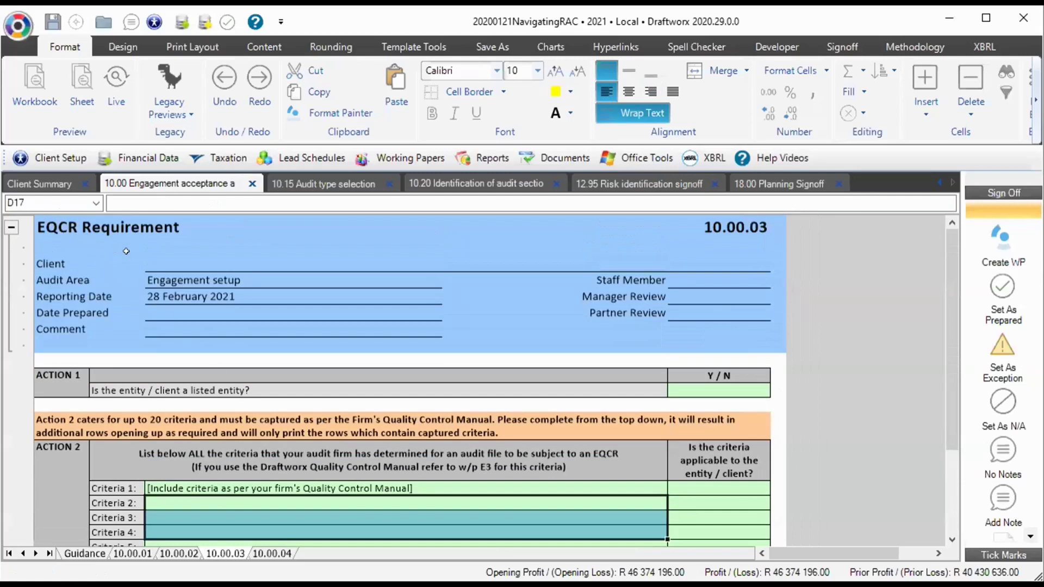
scroll(357, 407, "down", 1)
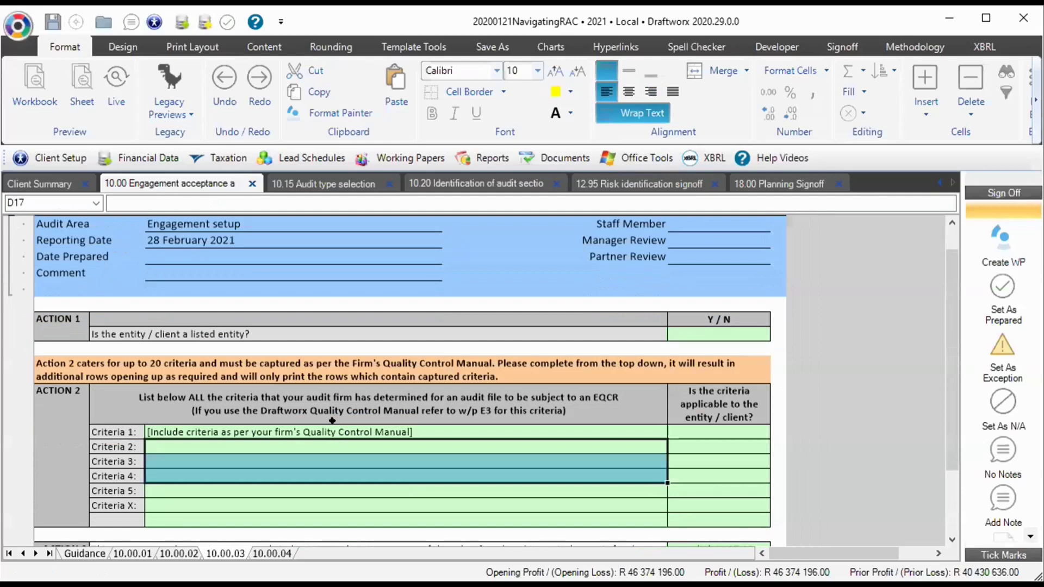
left_click_drag(333, 431, 334, 497)
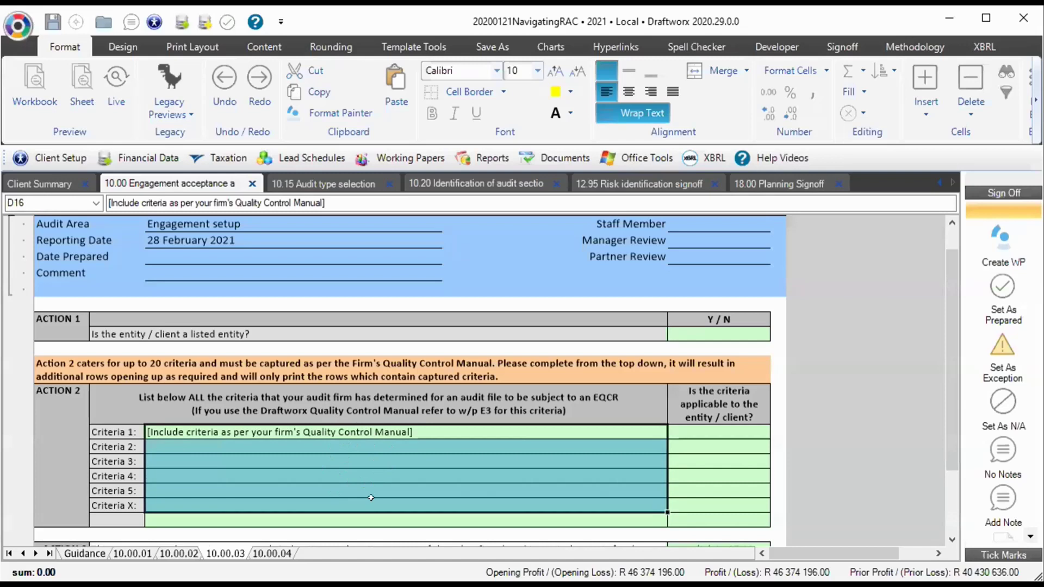
left_click(319, 333)
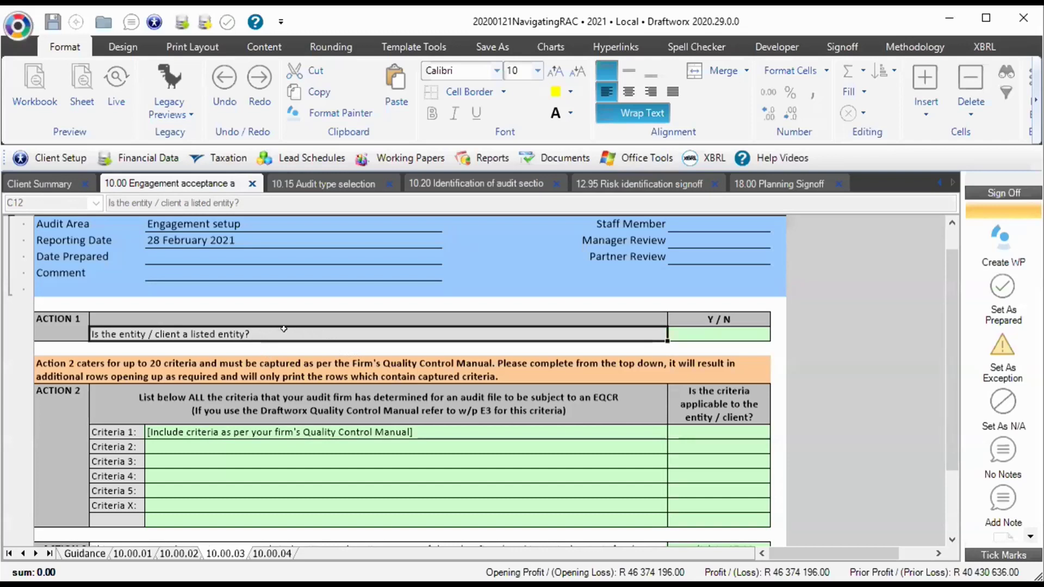
left_click(307, 357)
left_click_drag(302, 432, 315, 507)
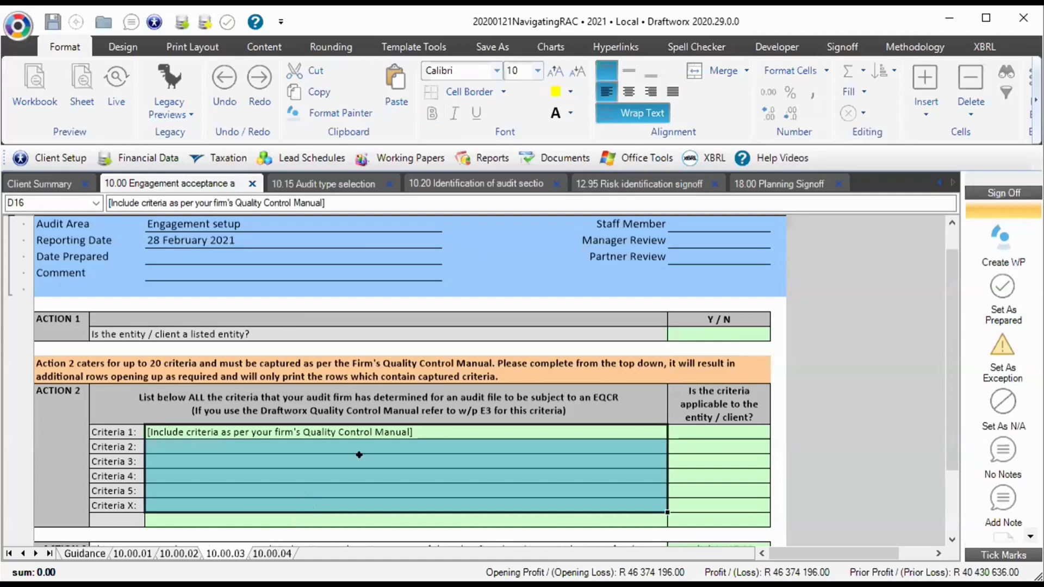
Open sheet 10.00.04 on disclosure of audit tenure and read through its definitions, communiqués and questions
key("ctrl+Page_Down")
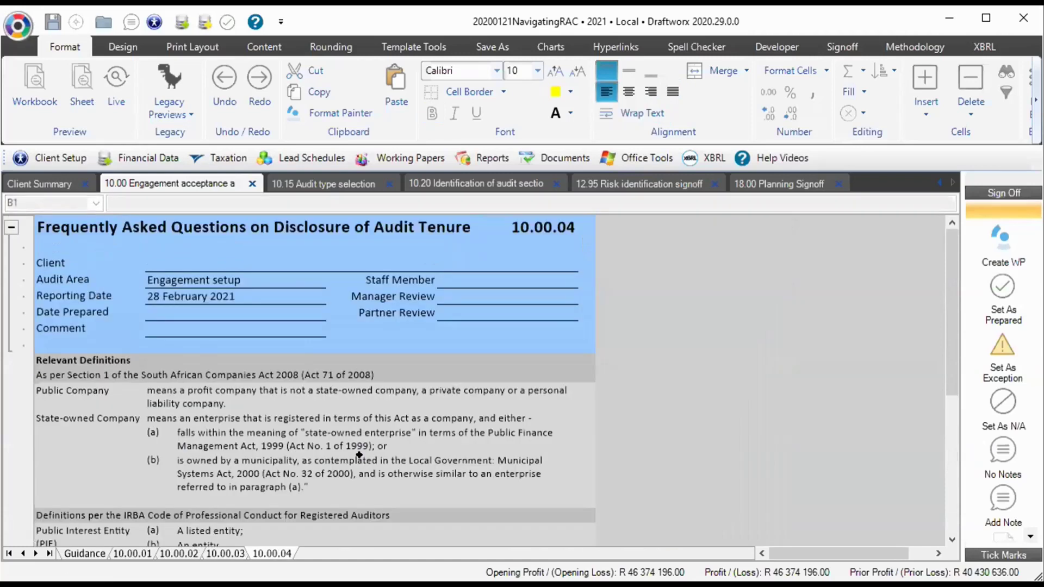
scroll(362, 433, "down", 6)
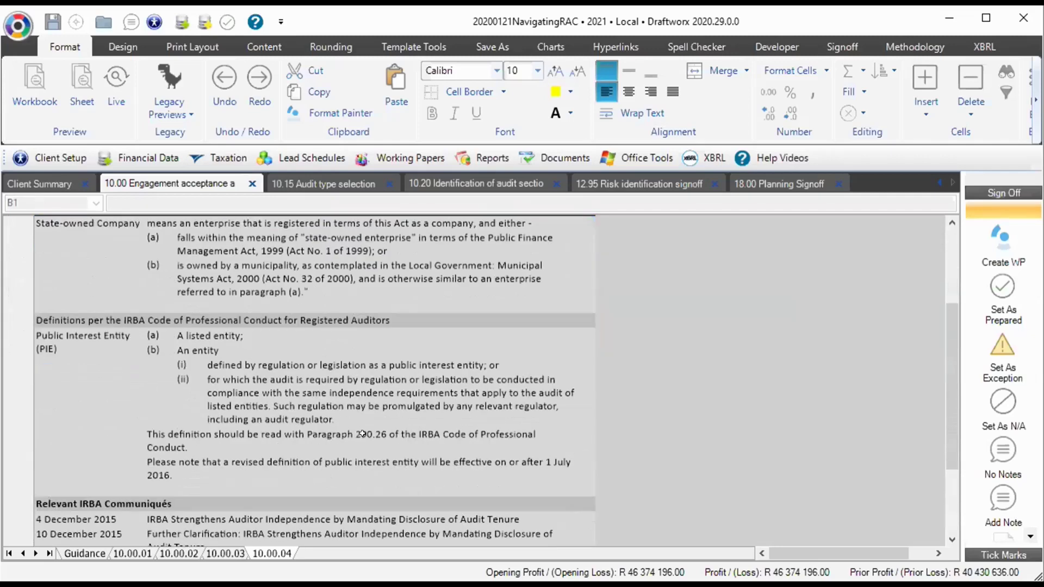
scroll(362, 434, "down", 4)
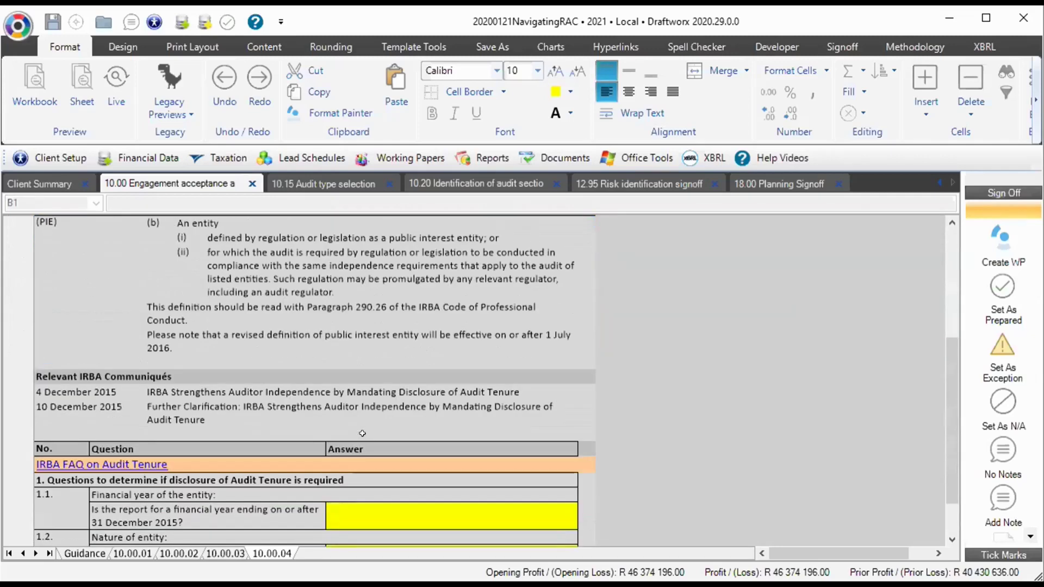
scroll(362, 433, "down", 3)
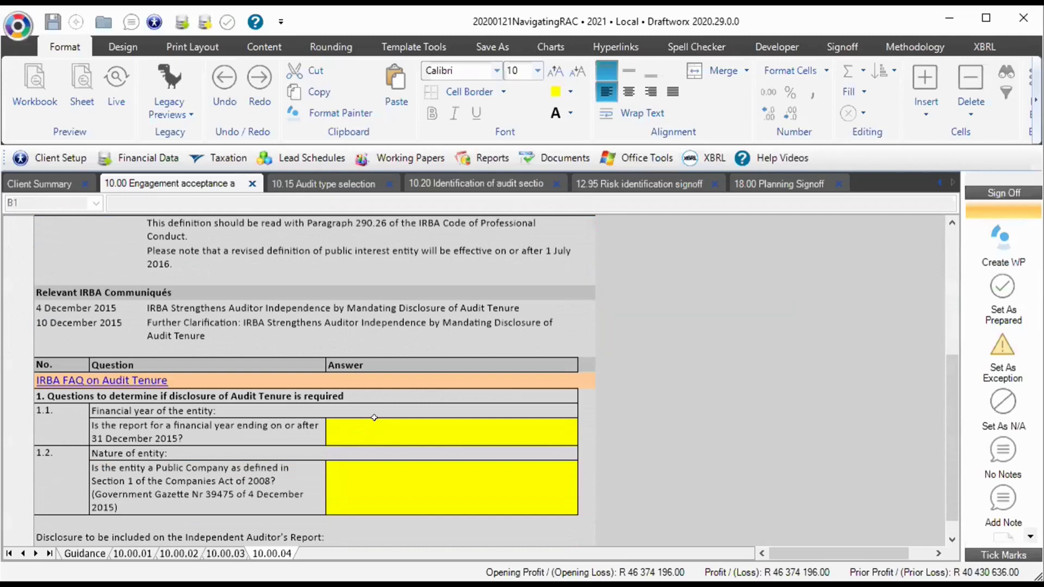
scroll(374, 418, "down", 3)
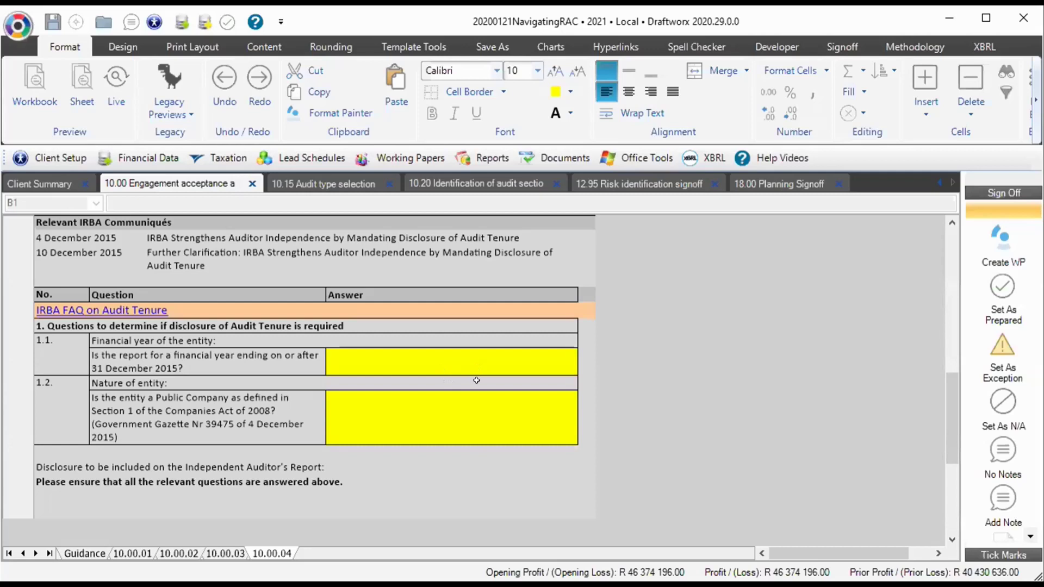
scroll(493, 406, "up", 4)
scroll(495, 405, "up", 5)
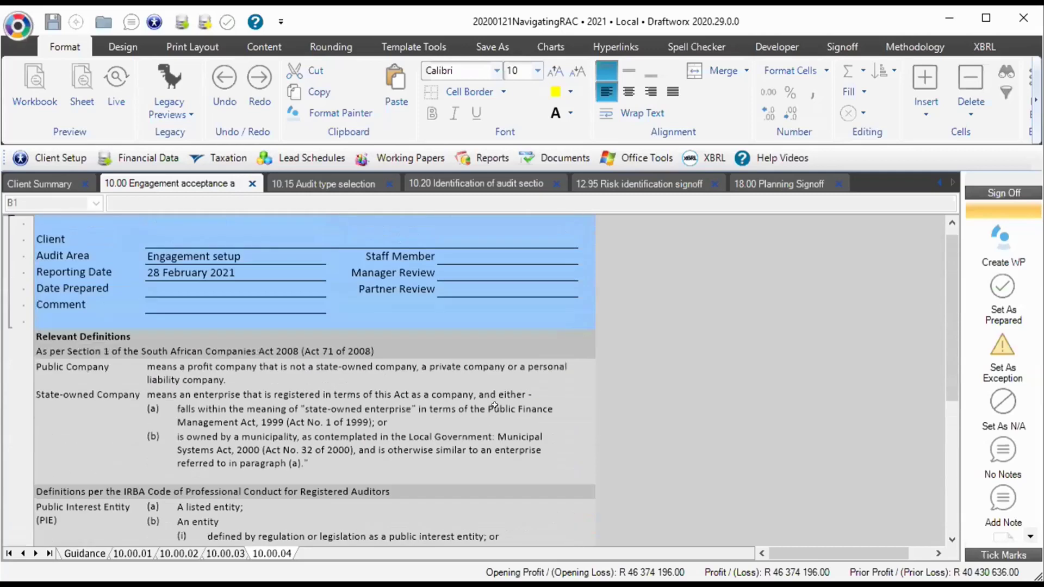
scroll(232, 285, "up", 1)
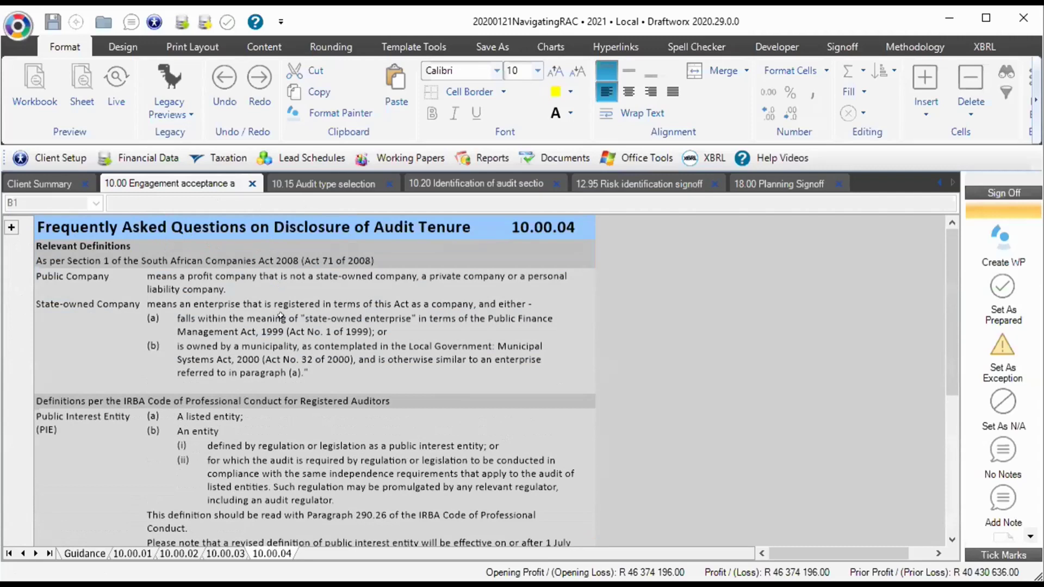
Return to sheet 10.00.01 and expand the collapsed header details of Engagement acceptance and continuance
left_click(132, 554)
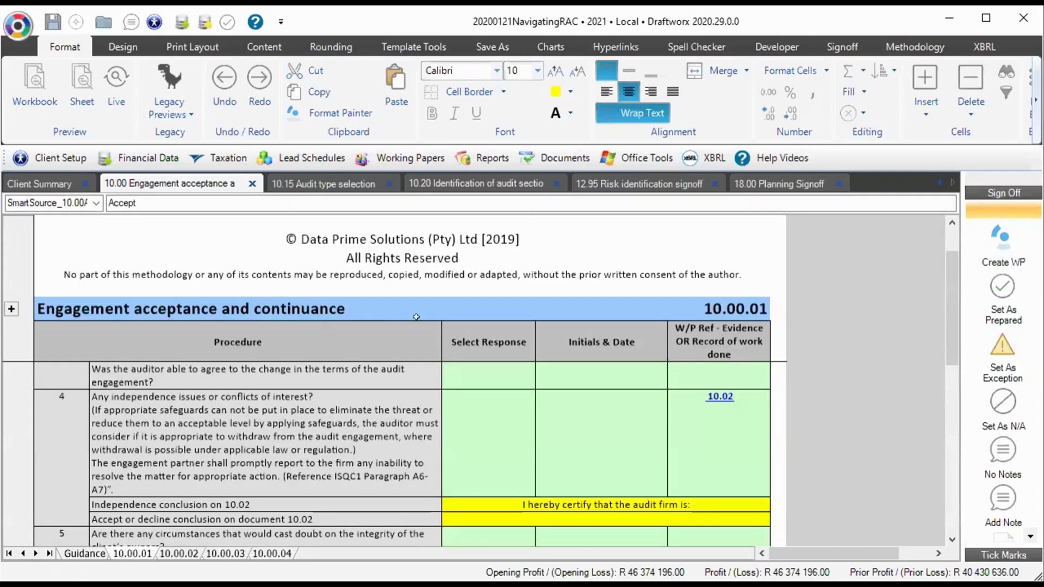
left_click(11, 309)
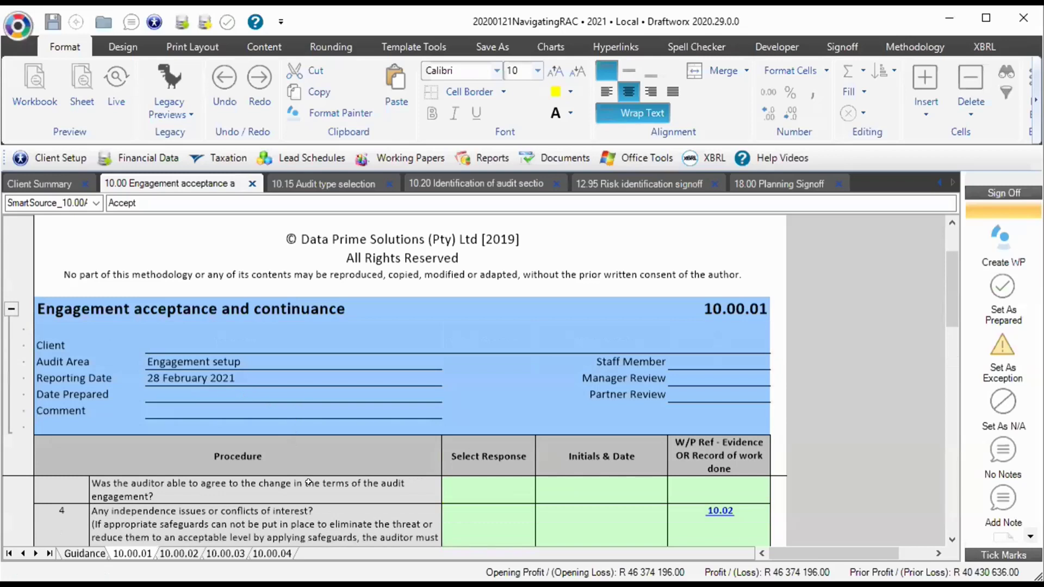
scroll(307, 480, "down", 1)
scroll(296, 498, "down", 1)
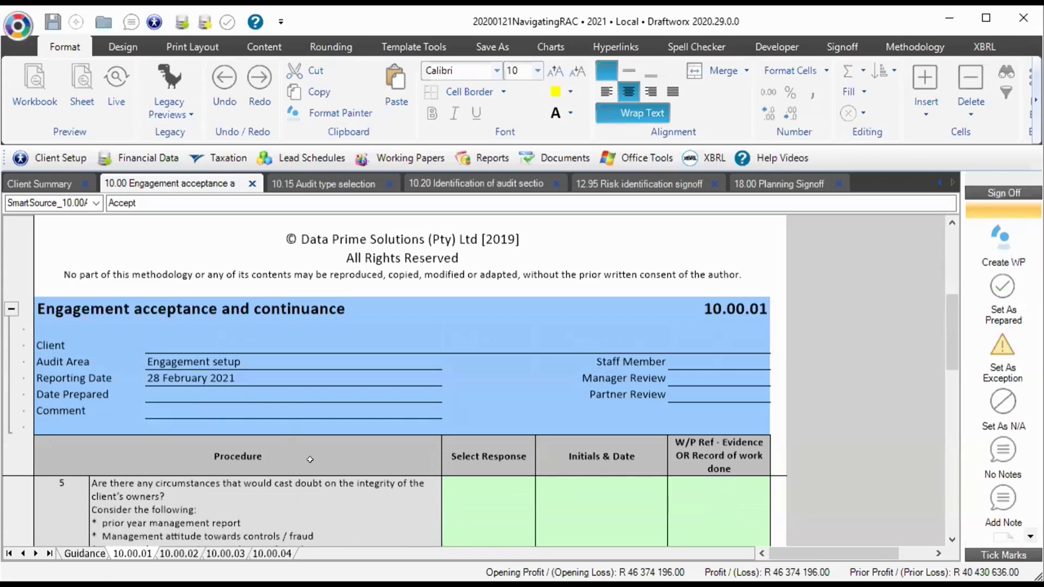
Review the response guidance and procedure questions 5 to 21 on the engagement acceptance and continuance sheet 10.00.01
left_click_drag(257, 454, 760, 466)
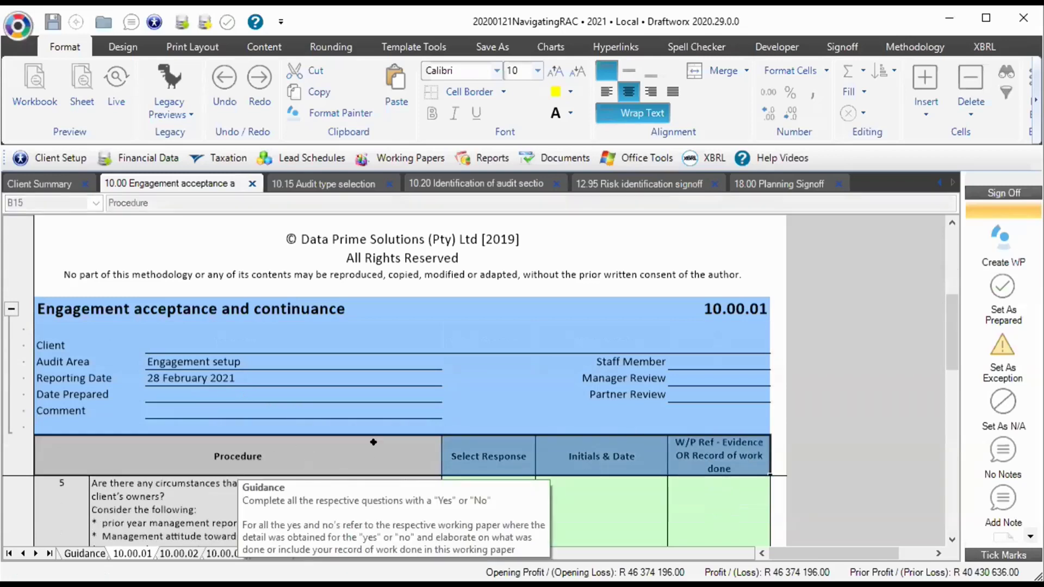
left_click(332, 456)
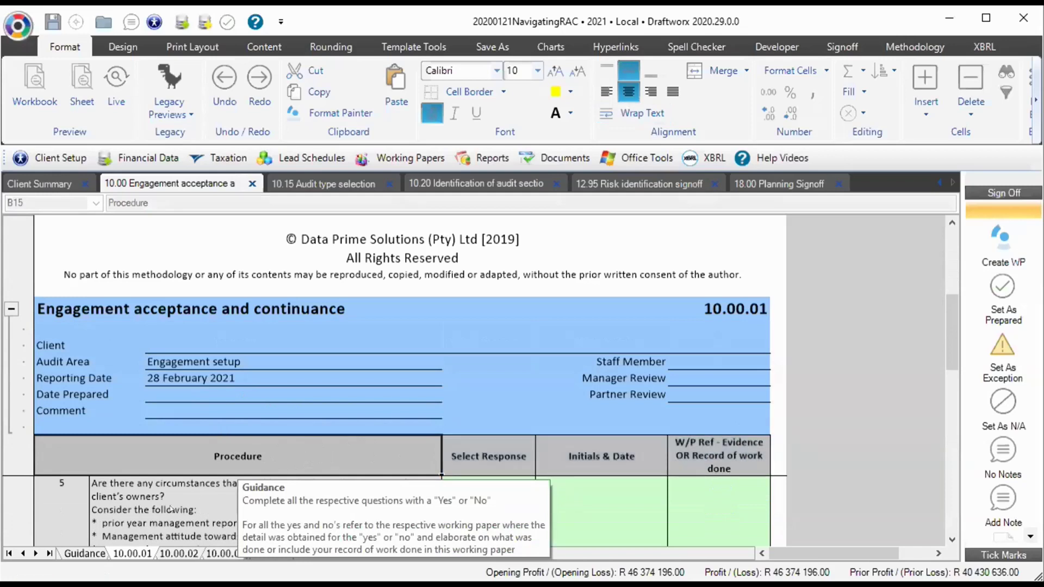
left_click(188, 497)
scroll(194, 496, "down", 5)
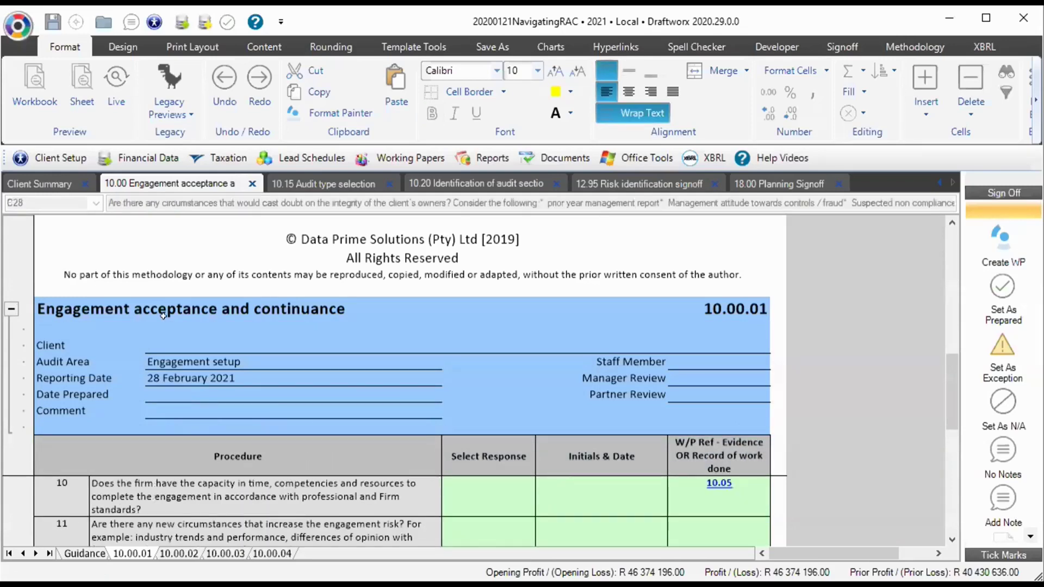
scroll(297, 403, "down", 1)
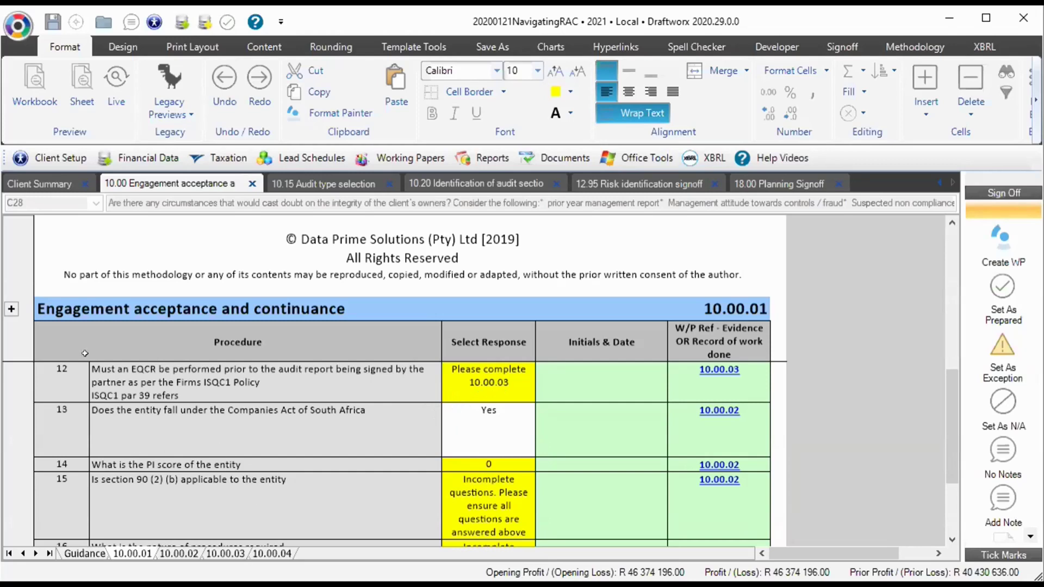
scroll(227, 471, "down", 2)
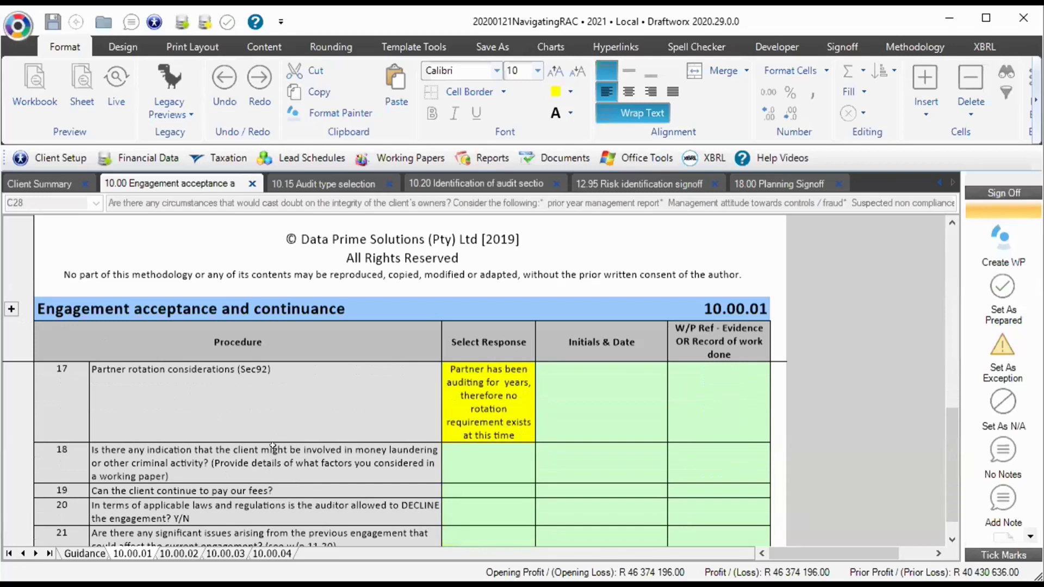
scroll(273, 446, "up", 5)
Open working paper 10.15 Audit type selection and set the desired detail level for the planning documents to Moderate
left_click(324, 183)
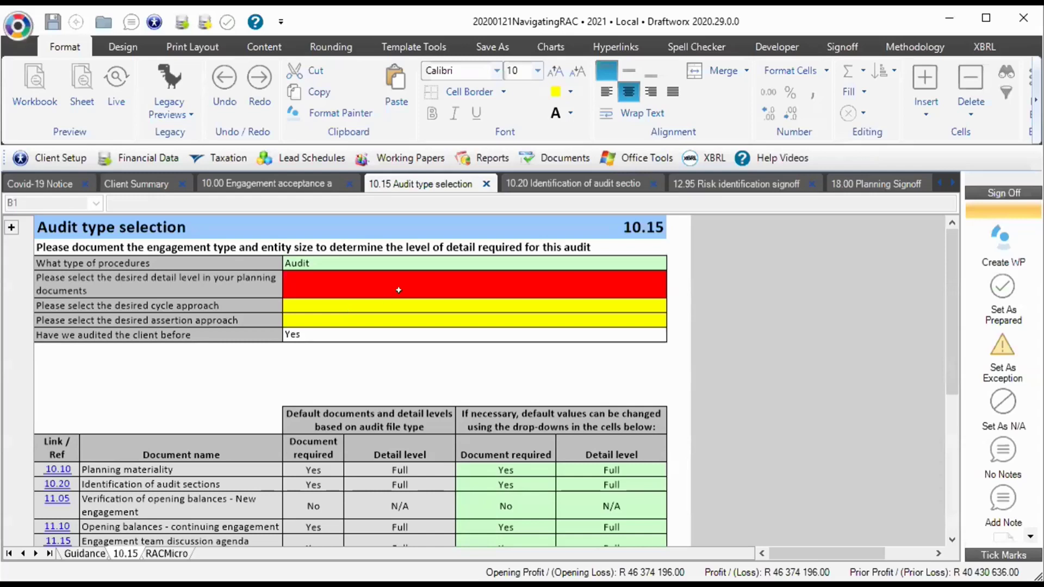
left_click(485, 275)
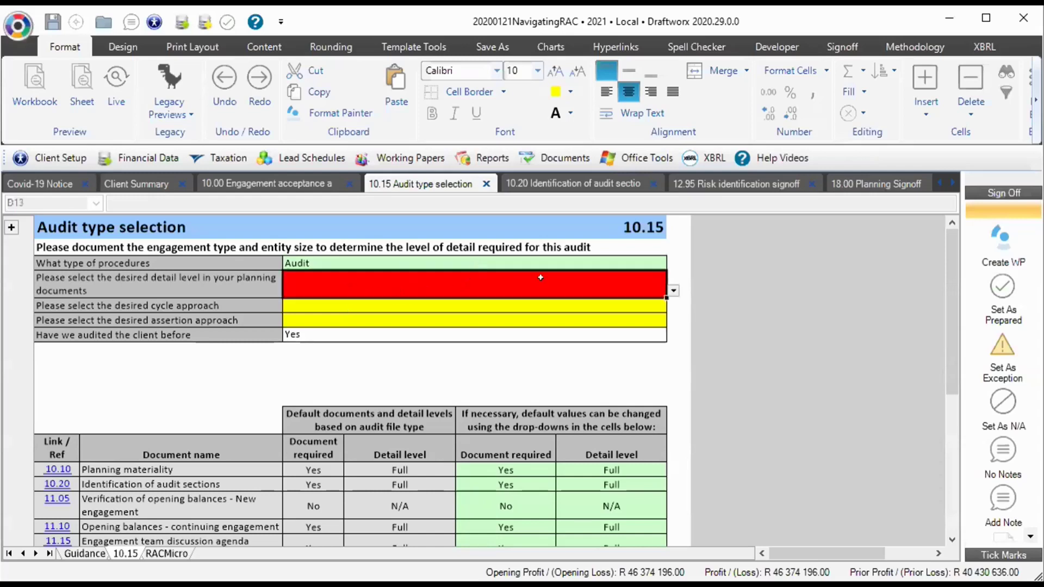
left_click(673, 288)
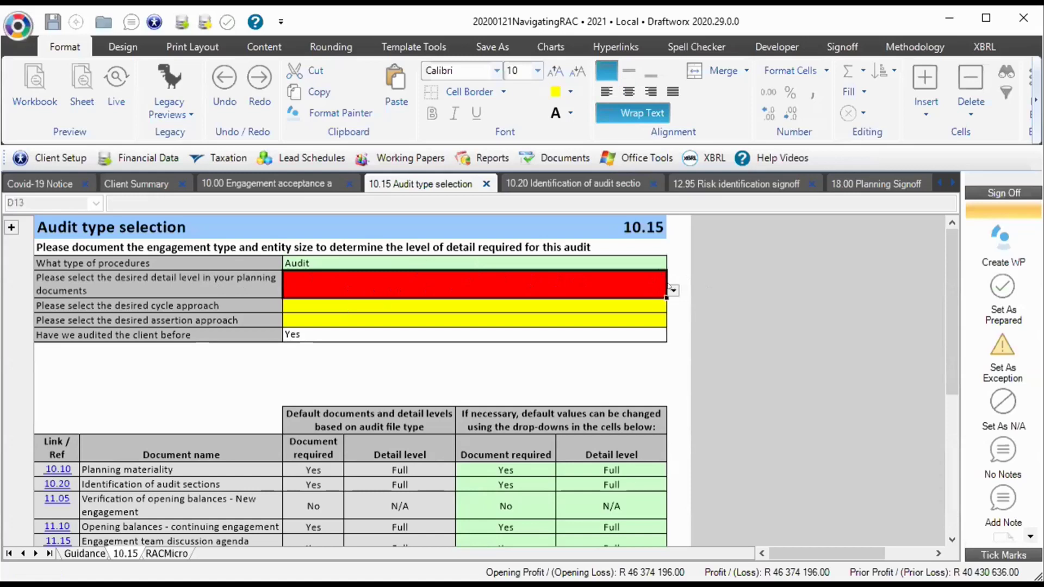
left_click(669, 289)
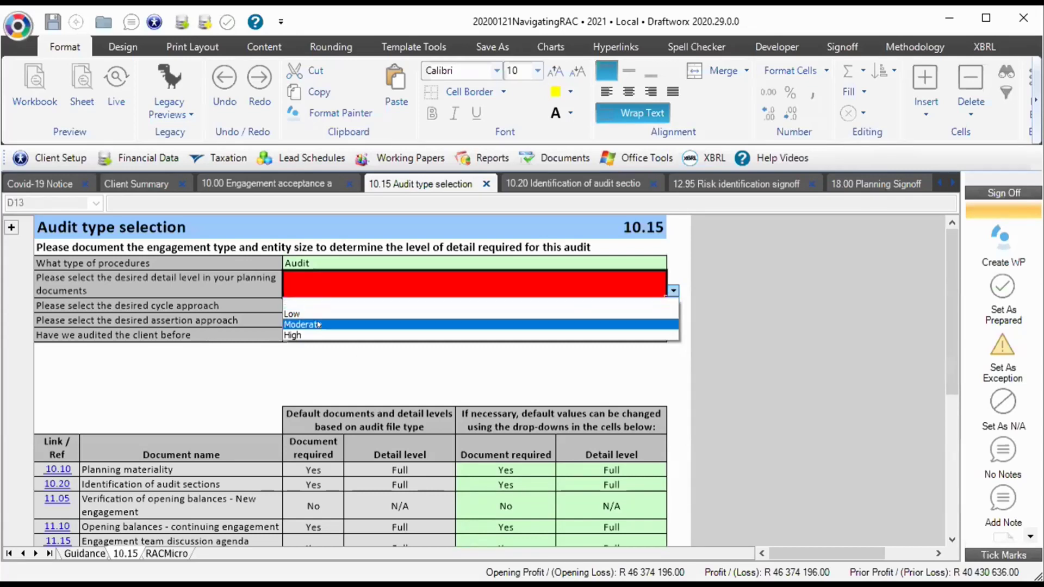
left_click(337, 325)
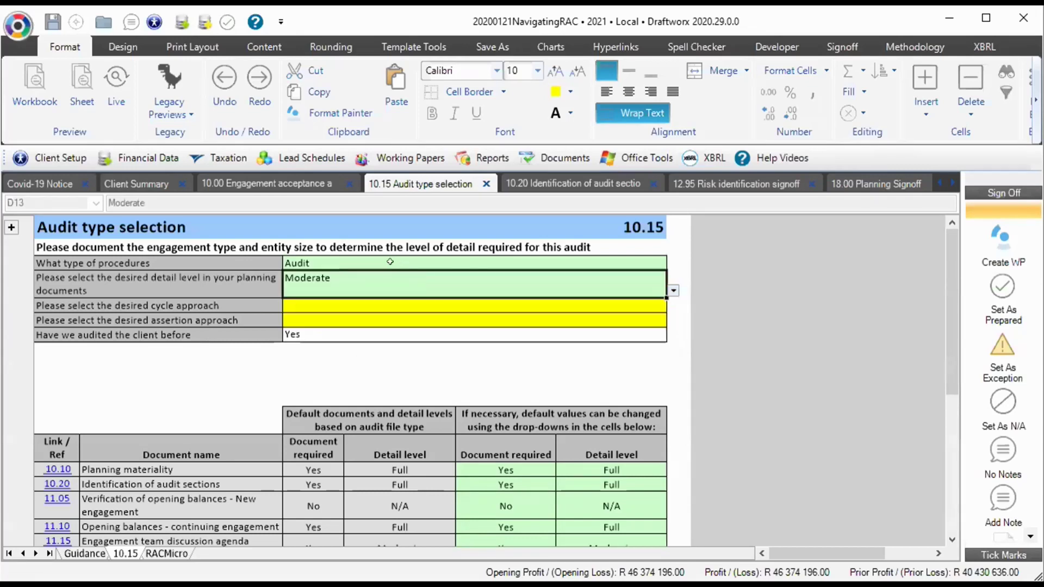
Change the desired detail level in the planning documents to Low
right_click(437, 285)
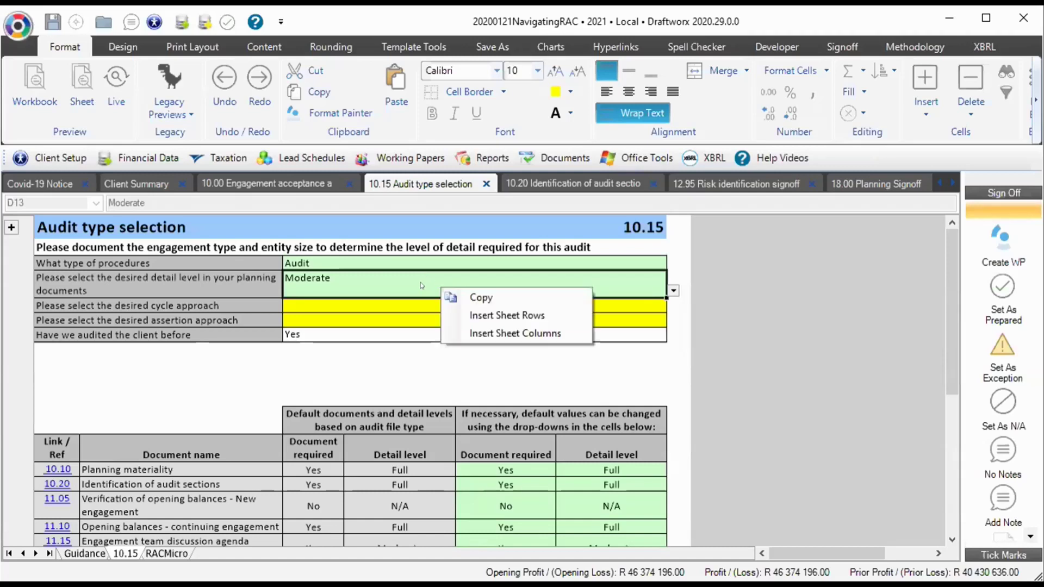
left_click(422, 285)
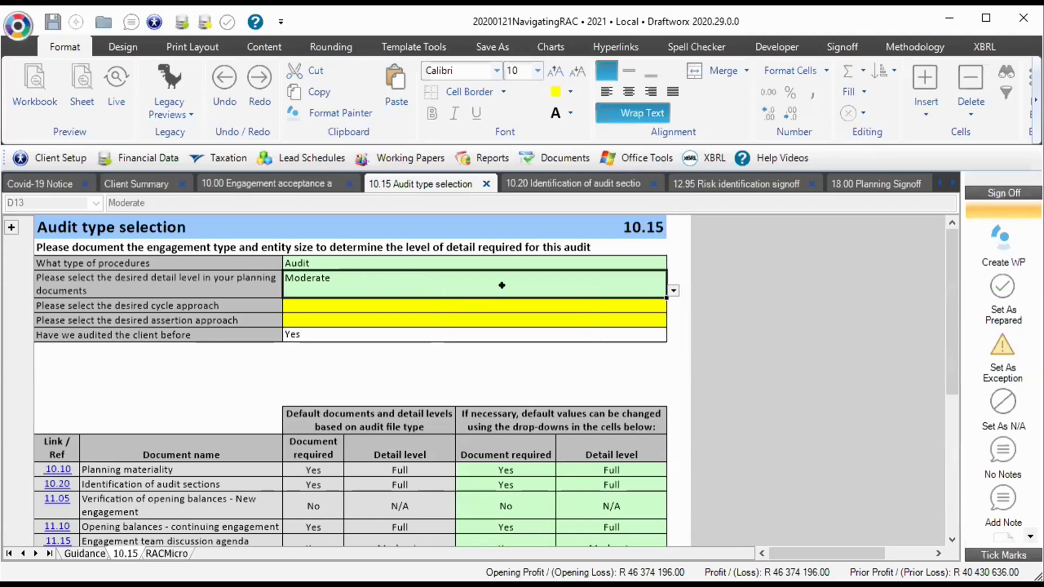
left_click(673, 290)
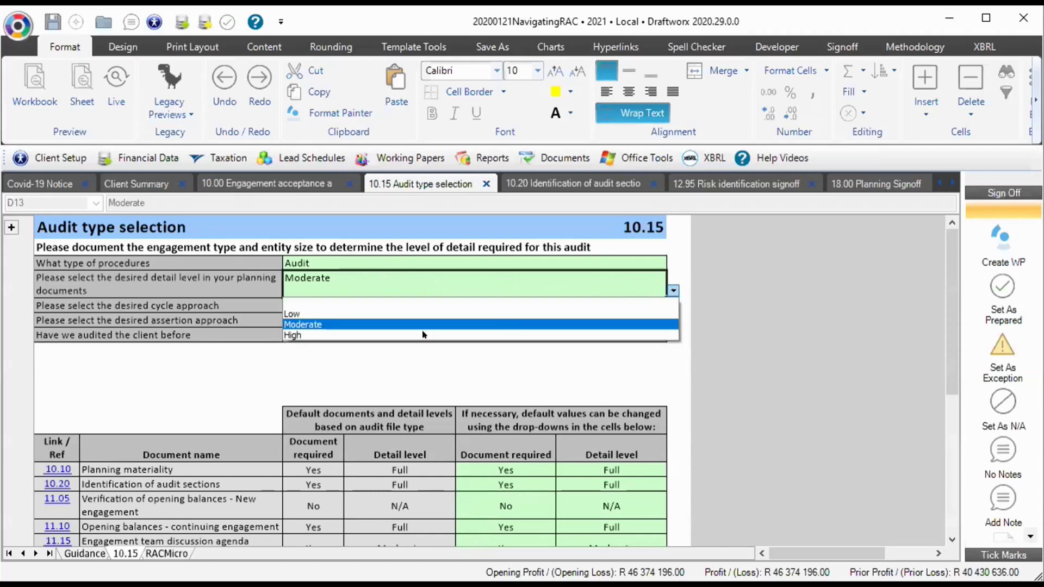
left_click(355, 312)
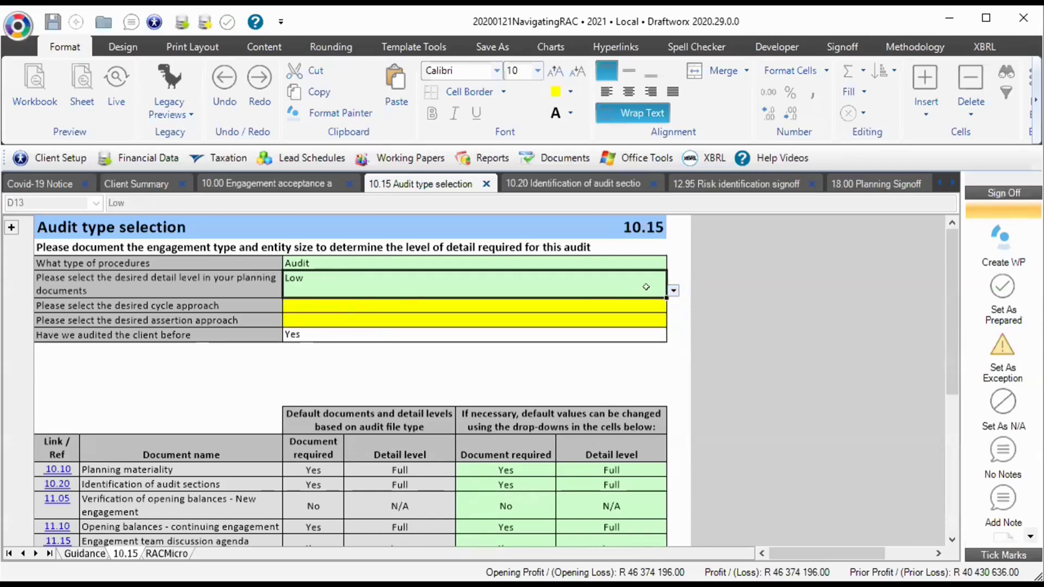
Open the RACMicro sheet and read its explanation of RAC Micro and the key assumptions for using it
left_click(169, 552)
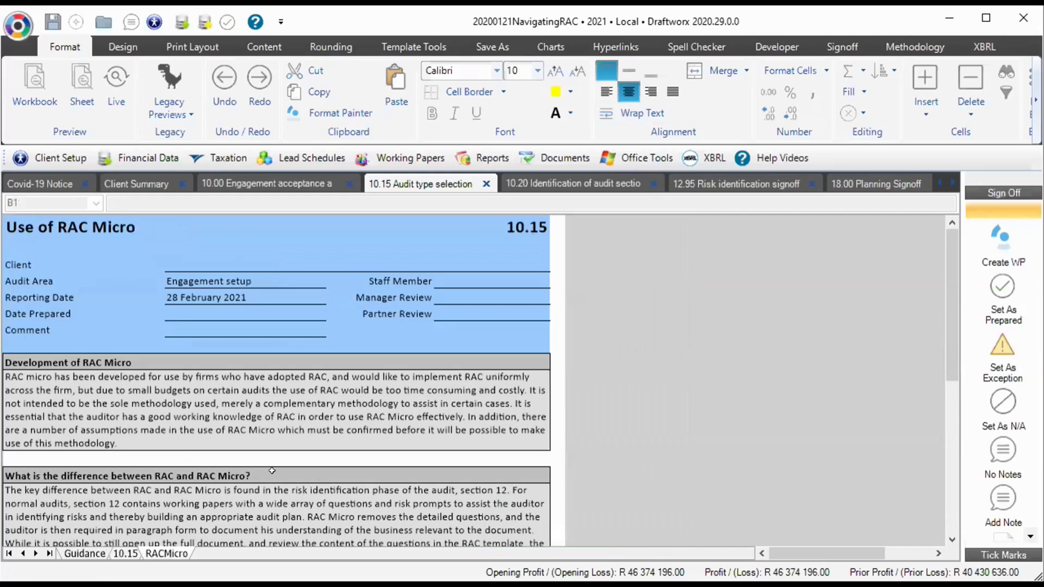
scroll(271, 469, "down", 3)
scroll(929, 530, "down", 4)
scroll(928, 521, "up", 2)
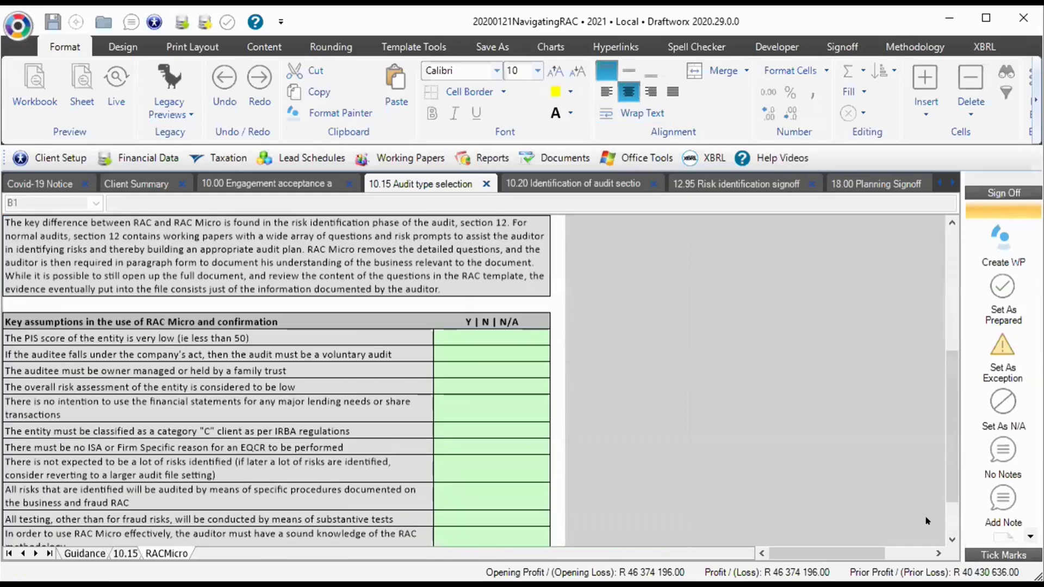
scroll(916, 517, "down", 3)
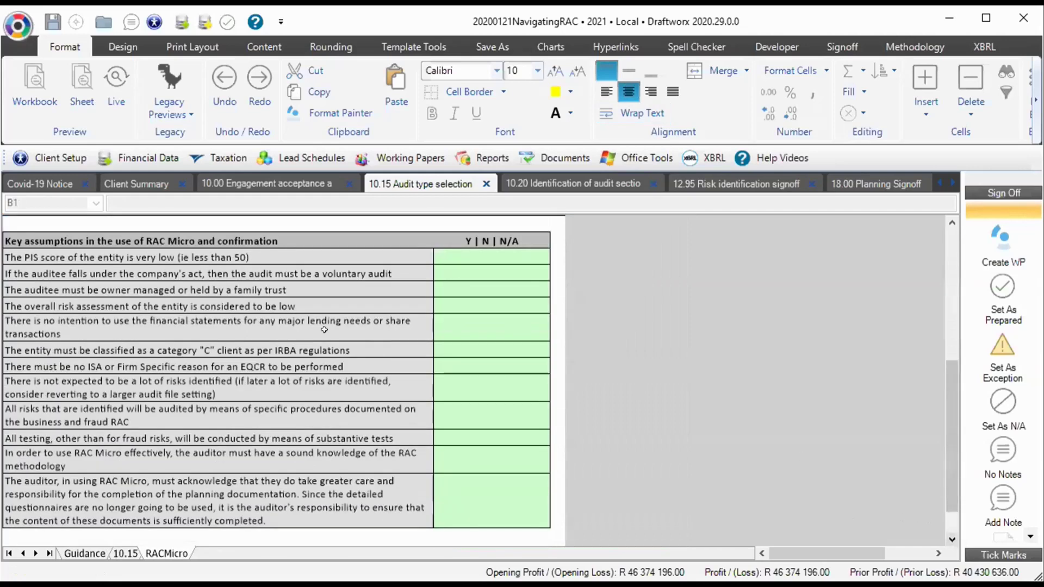
left_click(83, 257)
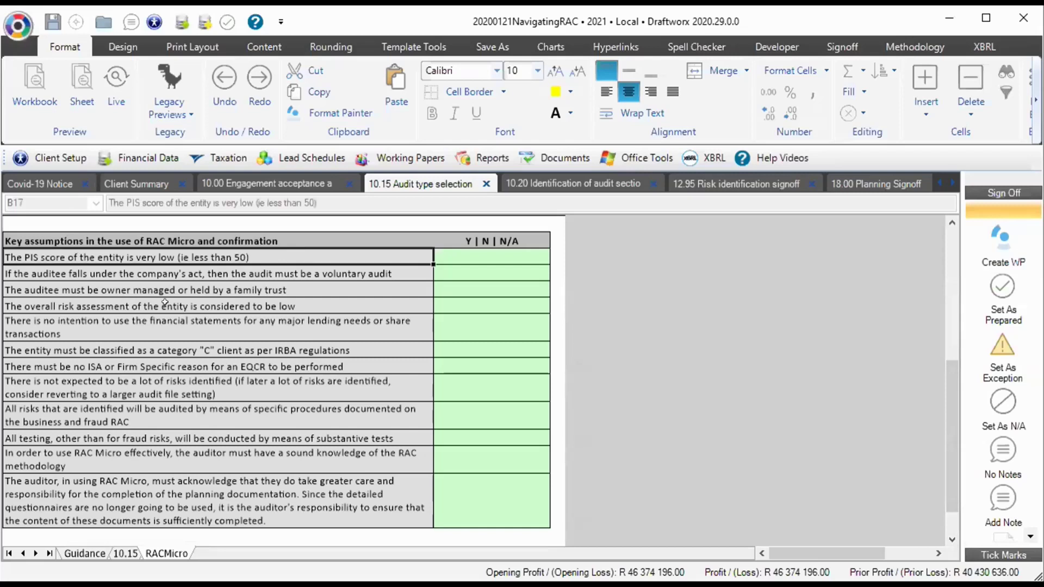
Set the response for the assumption that the entity's PIS score is very low to N/A
left_click(481, 256)
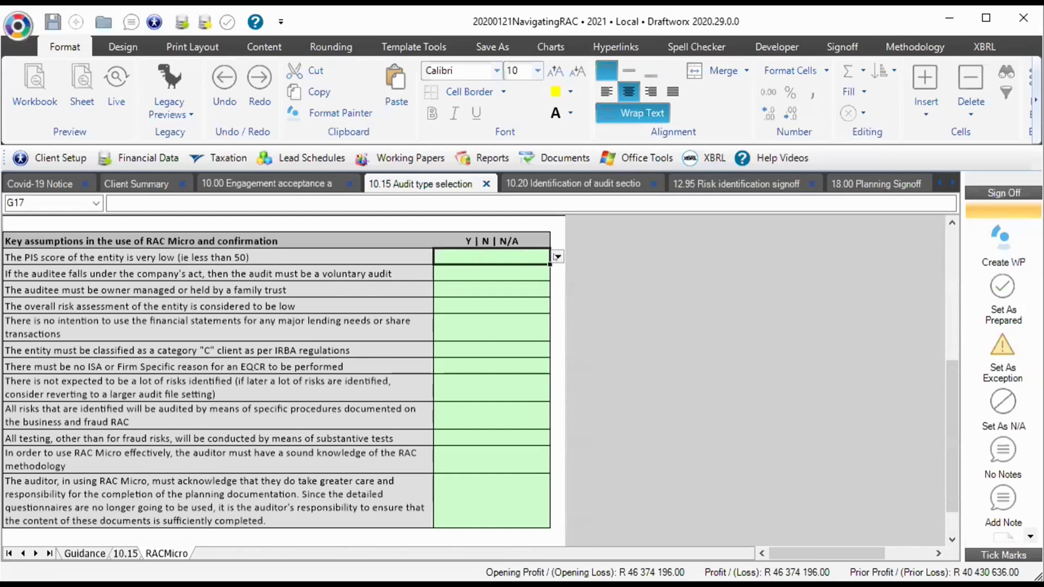
left_click(558, 257)
left_click(452, 302)
Answer Y to all remaining RAC Micro key assumptions, from the voluntary audit row through the auditor's acknowledgement
left_click(530, 274)
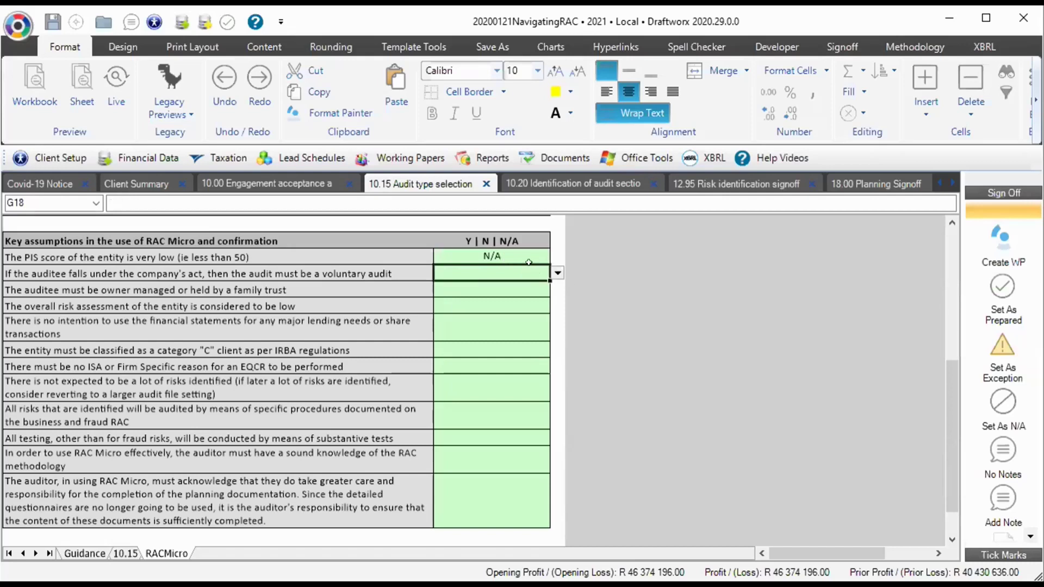
type("Y")
key("Return")
type("Y")
key("Return")
type("Y")
key("Return")
type("Y")
key("Return")
type("Y")
key("Return")
type("Y")
key("Return")
type("Y")
key("Return")
type("Y")
key("Return")
type("Y")
key("Return")
type("Y")
key("Return")
type("Y")
key("Up")
key("Up")
key("Up")
key("Up")
key("Up")
key("Up")
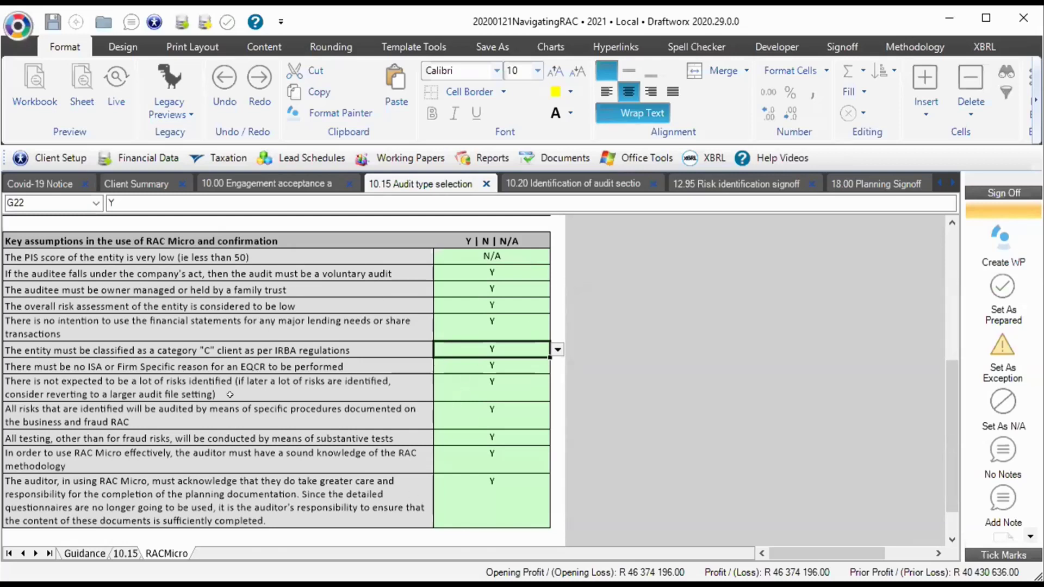
Examine the last RAC Micro assumption on the auditor's acknowledgement of greater care and responsibility for the planning documentation
left_click(350, 508)
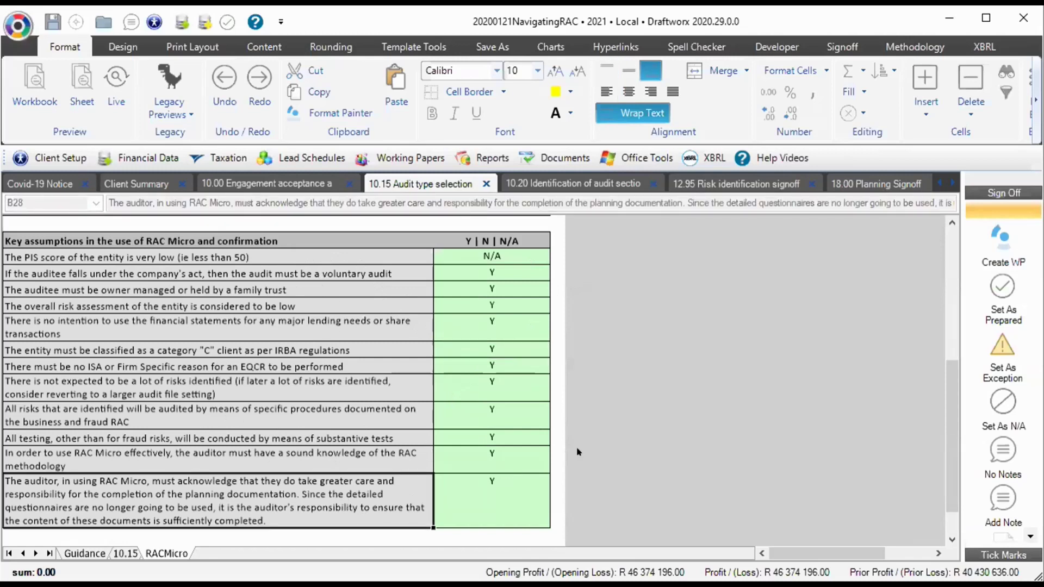
scroll(588, 442, "down", 2)
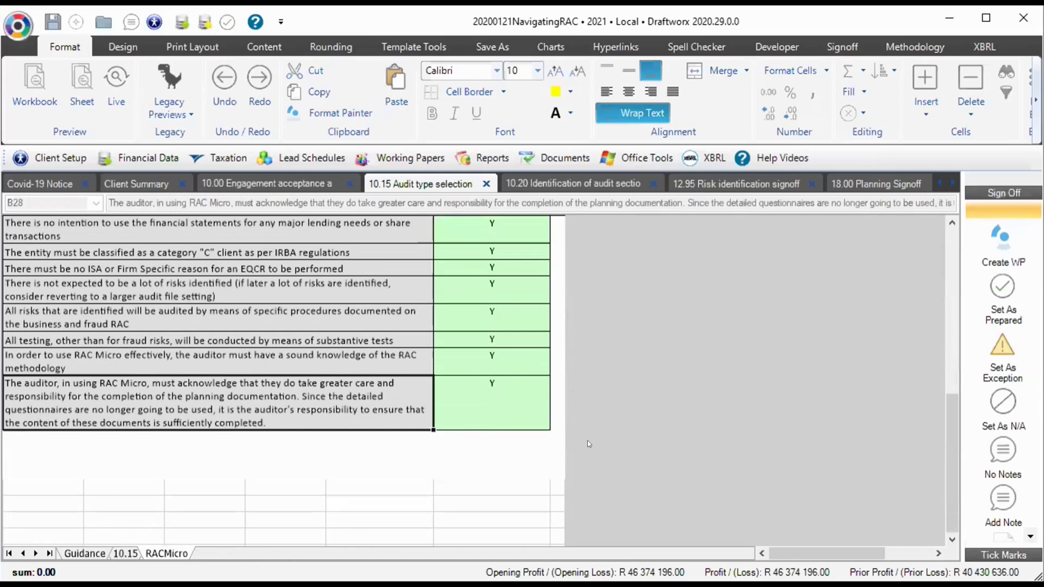
scroll(587, 444, "down", 1)
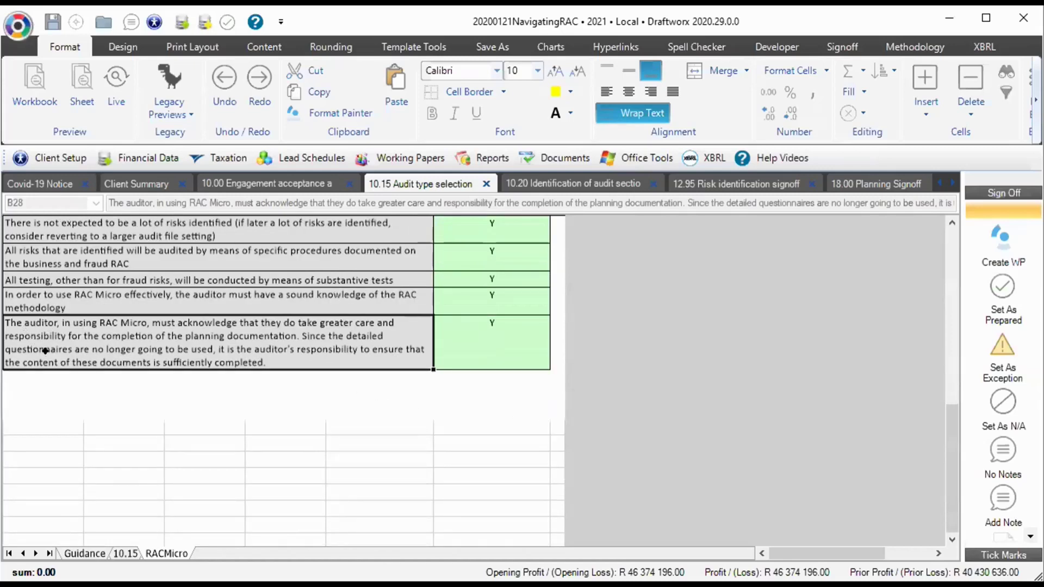
scroll(116, 389, "up", 4)
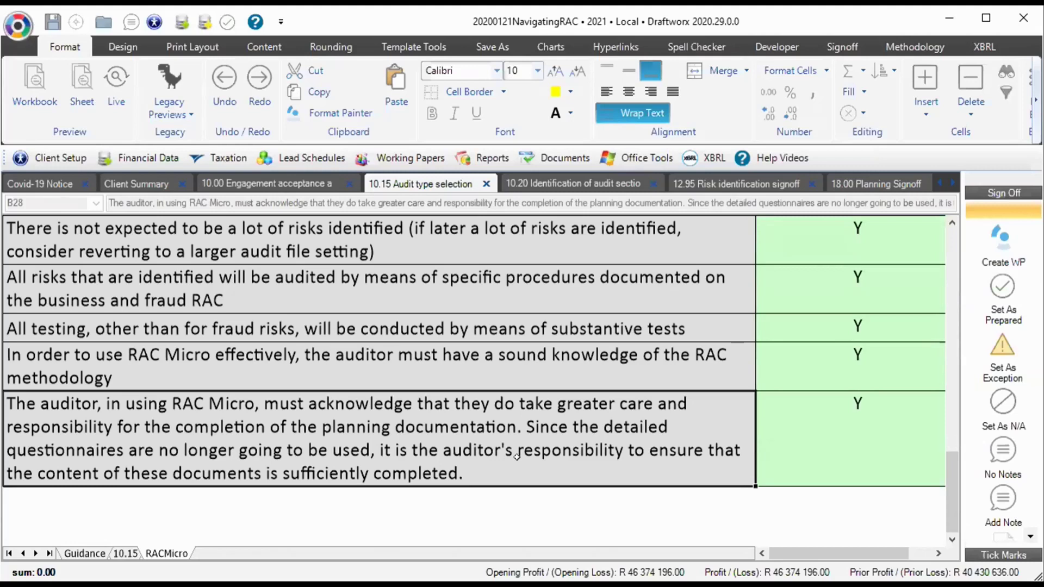
scroll(517, 457, "down", 1)
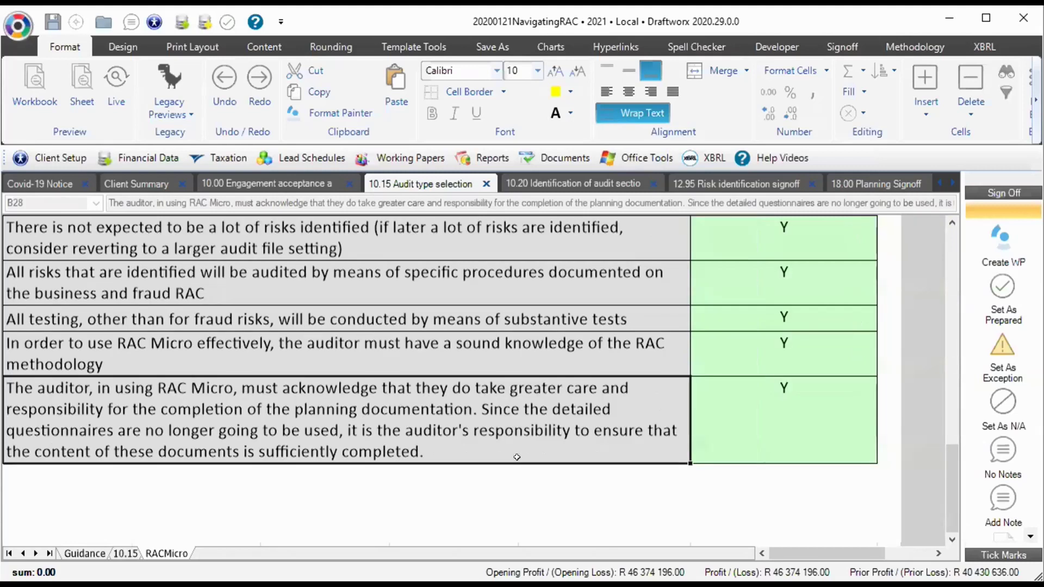
scroll(517, 457, "down", 2)
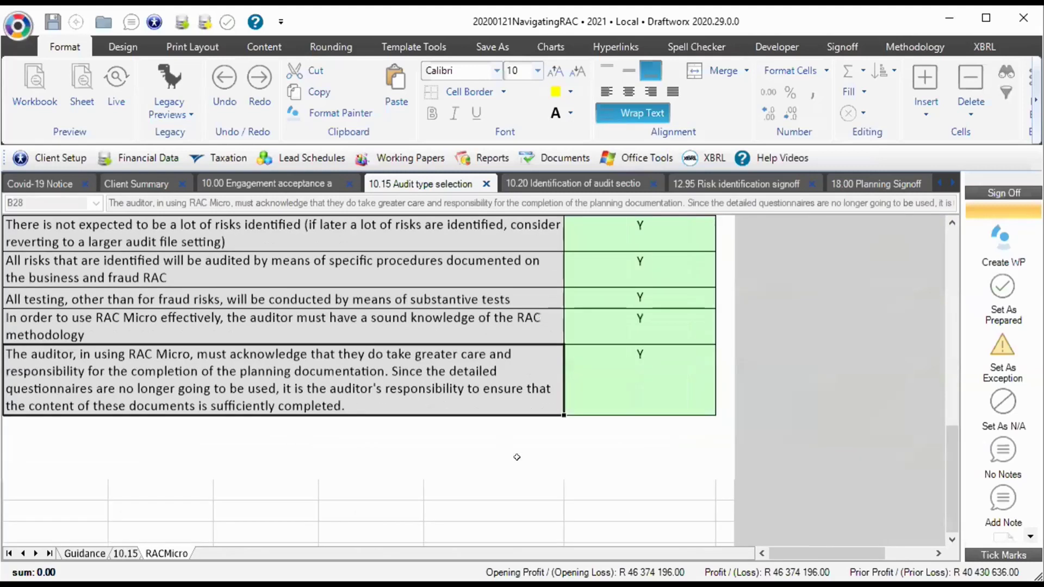
scroll(516, 457, "down", 1)
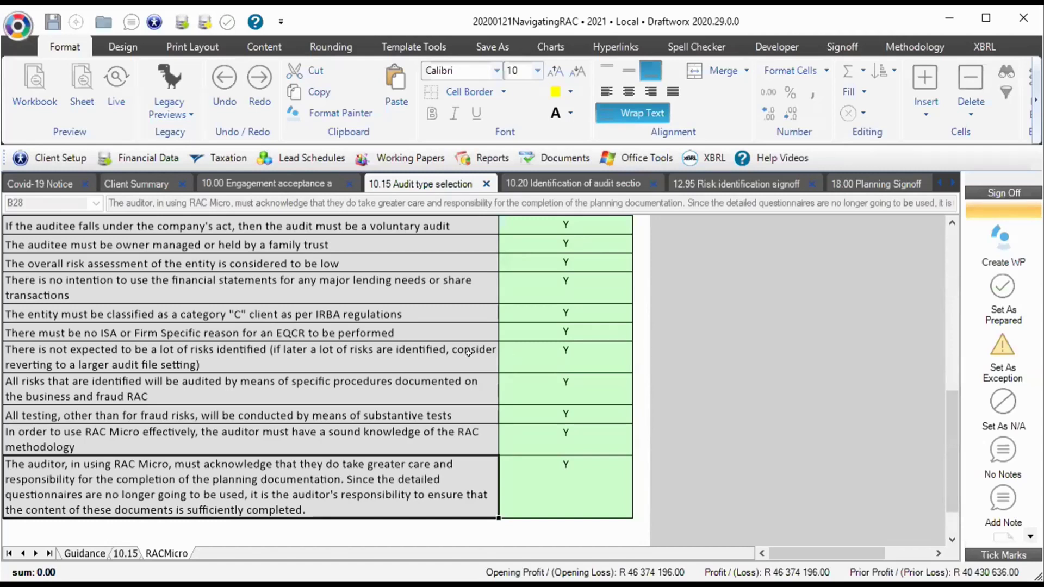
Return to sheet 10.15 and set the desired detail level in the planning documents to Moderate
left_click(125, 551)
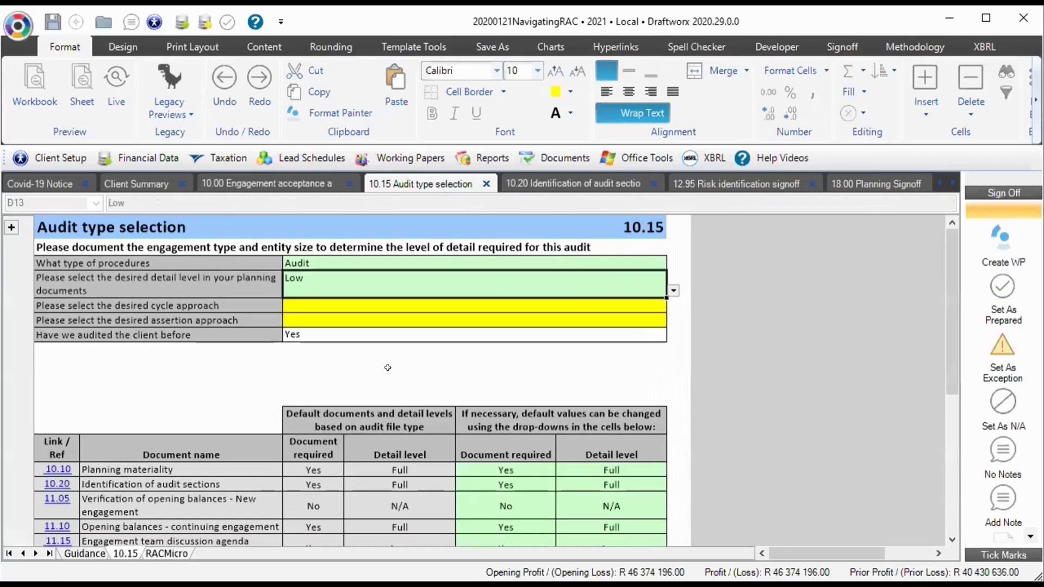
left_click(673, 290)
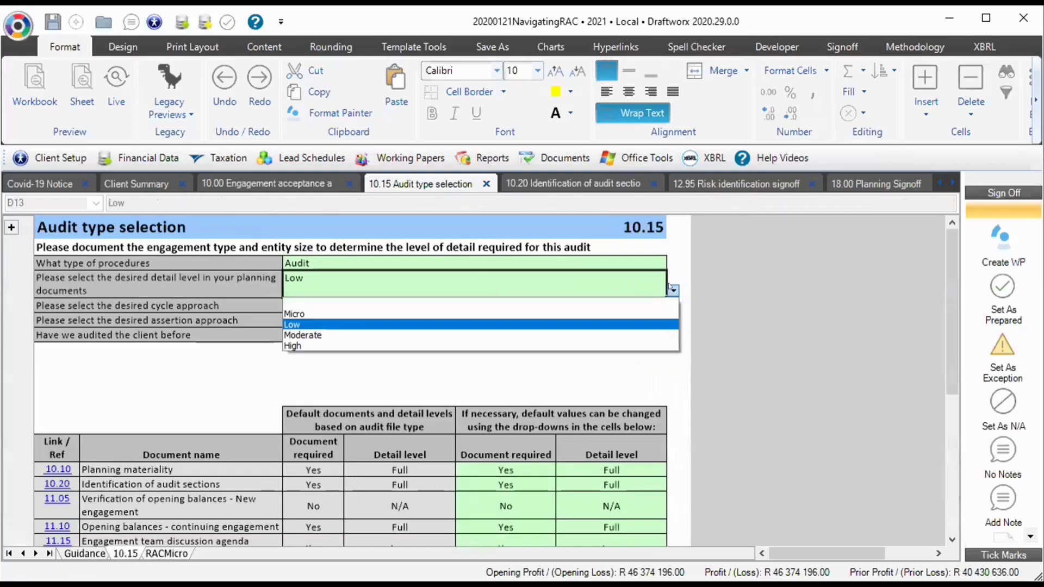
left_click(313, 335)
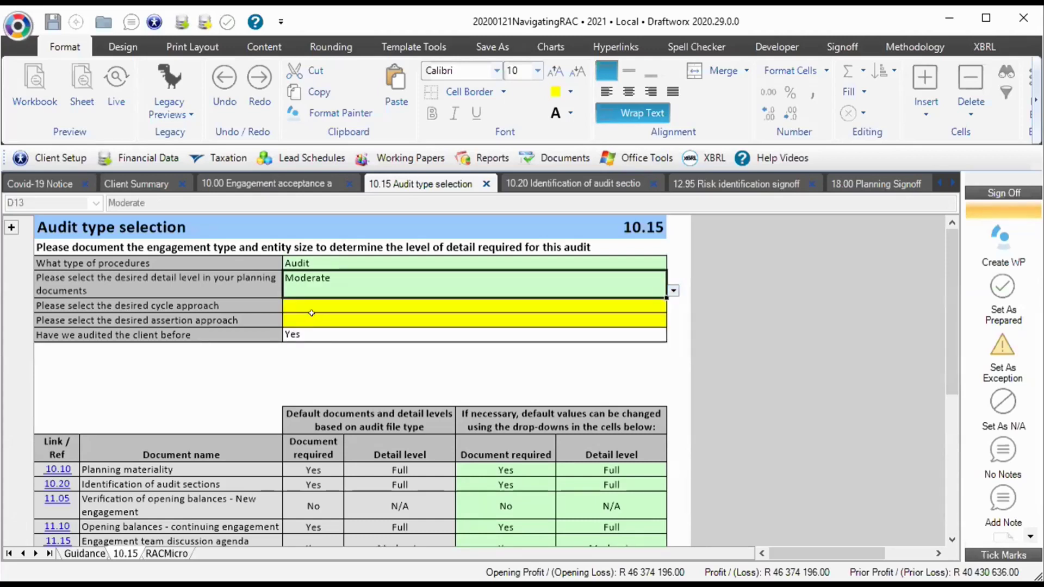
Set the desired cycle approach to Full (Full business cycles) and reselect the planning detail level cell
key("Down")
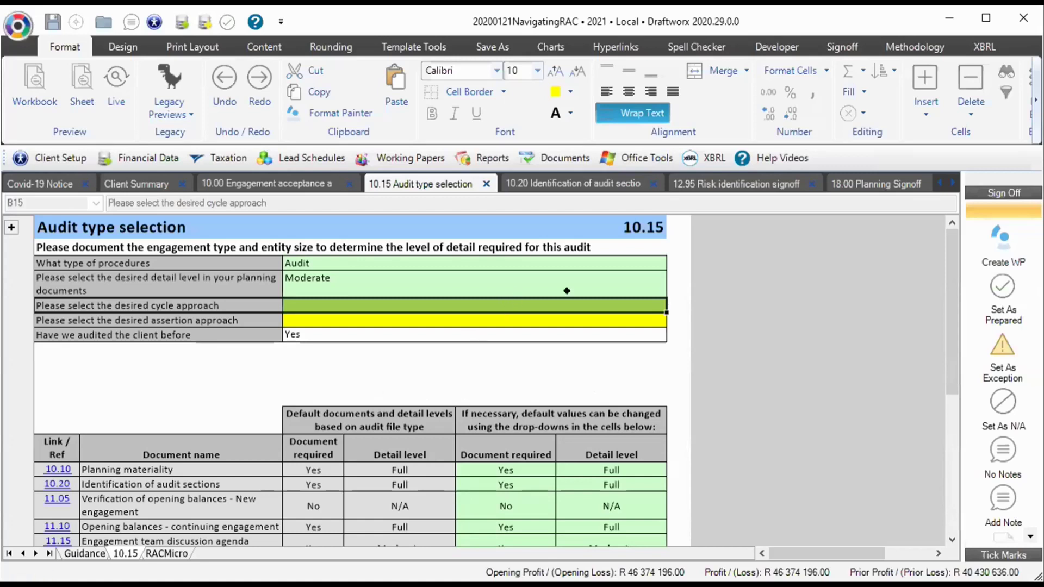
left_click(661, 306)
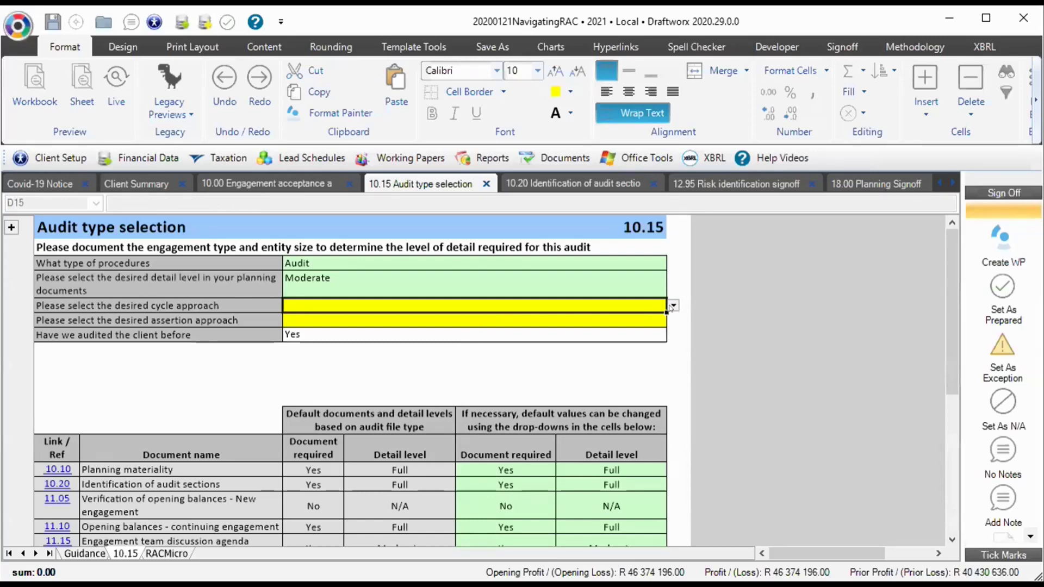
left_click(672, 306)
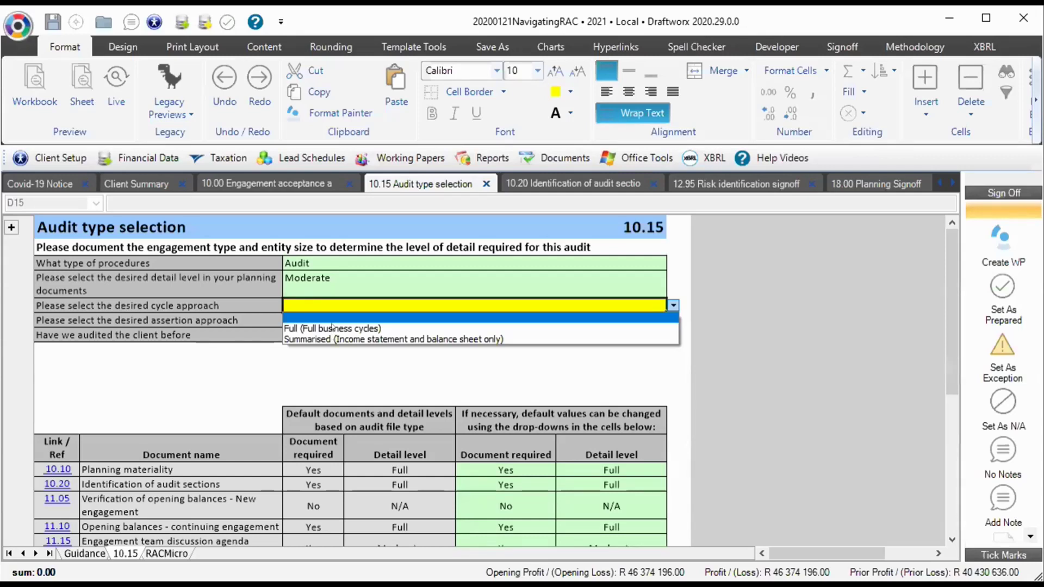
left_click(332, 328)
left_click(332, 281)
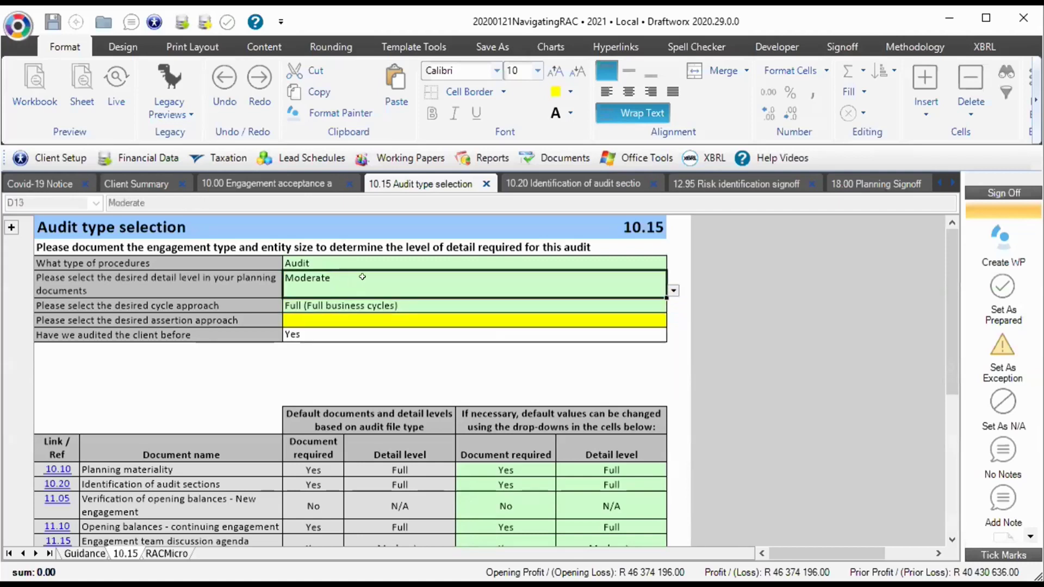
Set the desired assertion approach on sheet 10.15 to Summarised
left_click(344, 304)
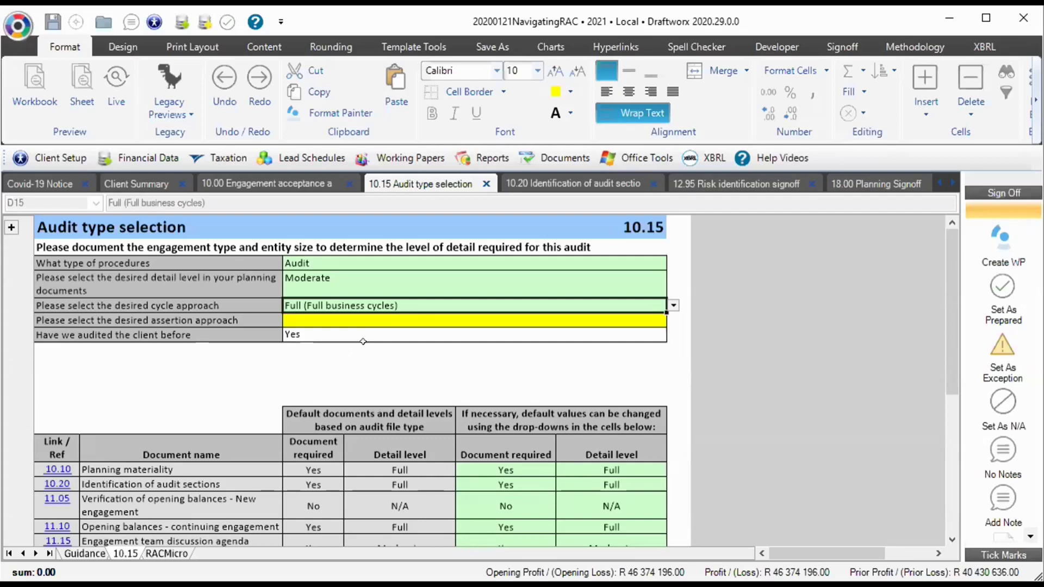
left_click(324, 316)
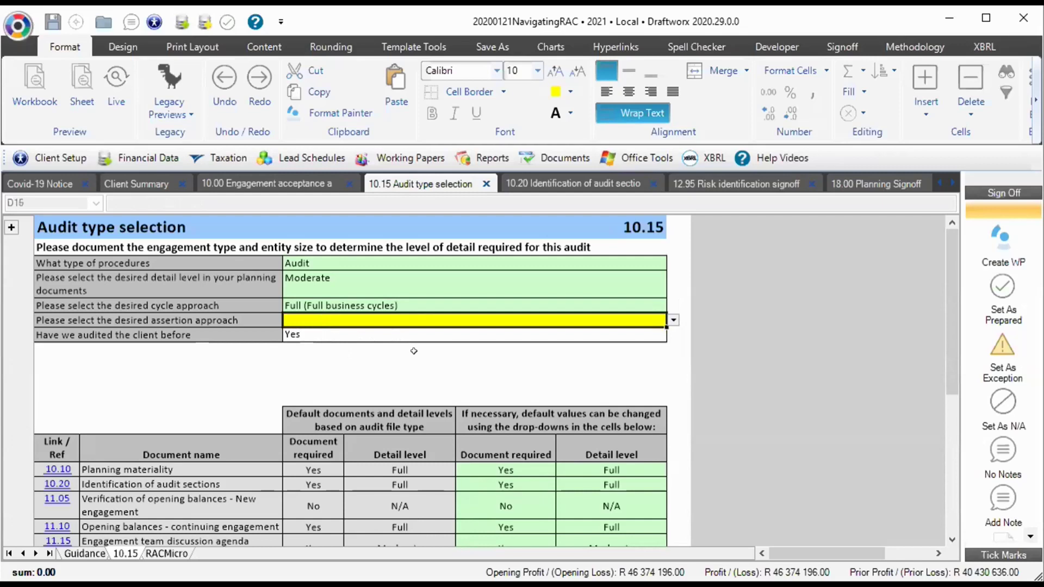
left_click(673, 320)
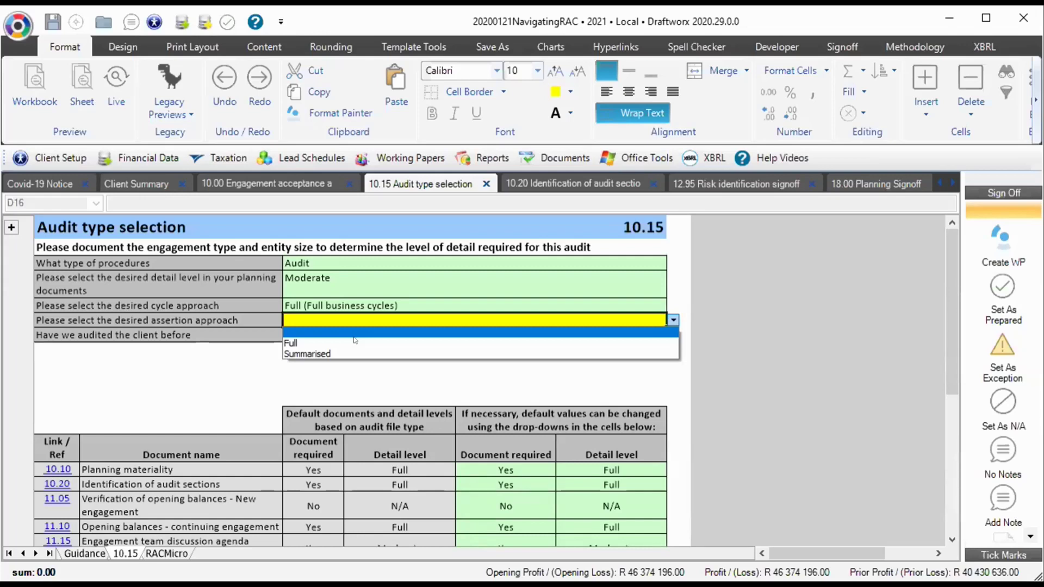
left_click(330, 353)
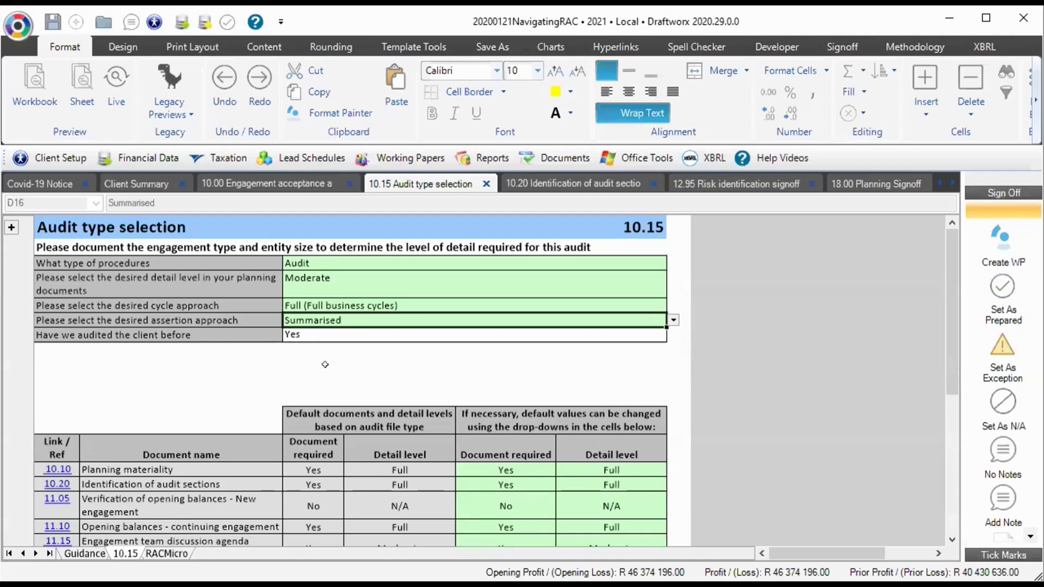
Review the available options for the cycle approach and assertion approach, keeping the assertion approach at Summarised
left_click(353, 306)
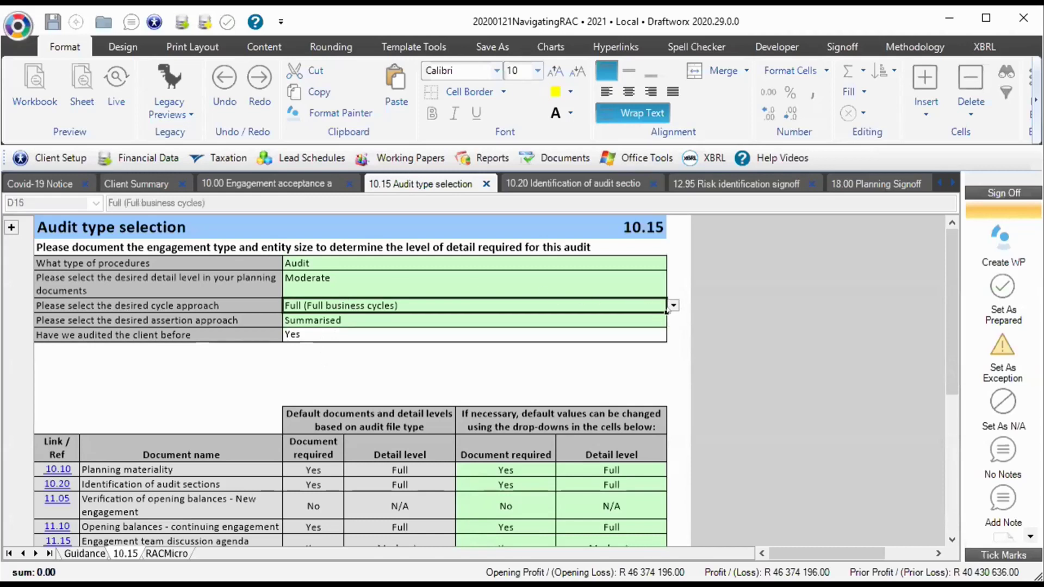
left_click(672, 307)
left_click(673, 307)
left_click(668, 316)
left_click(673, 320)
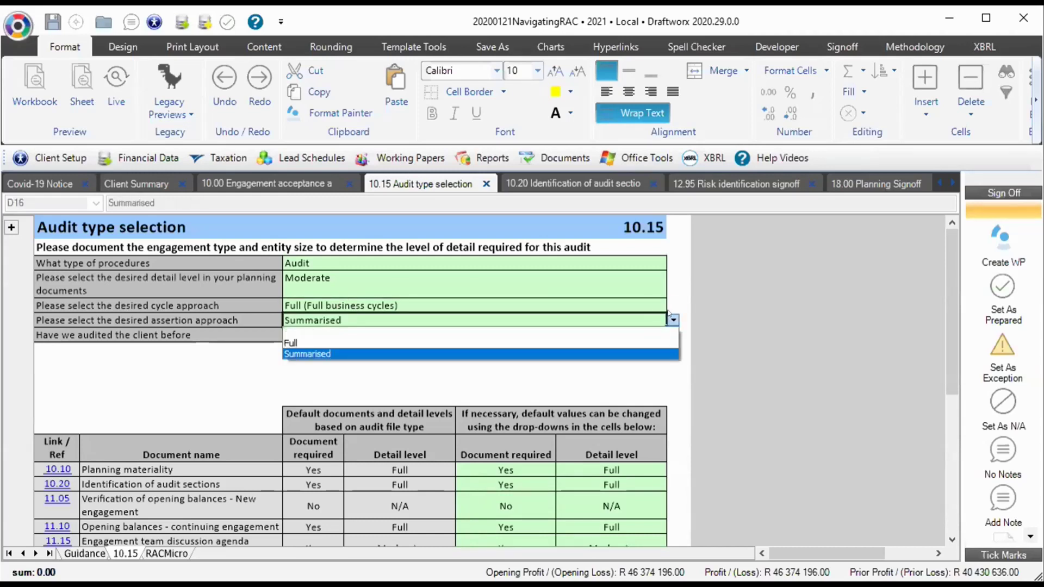
left_click(664, 354)
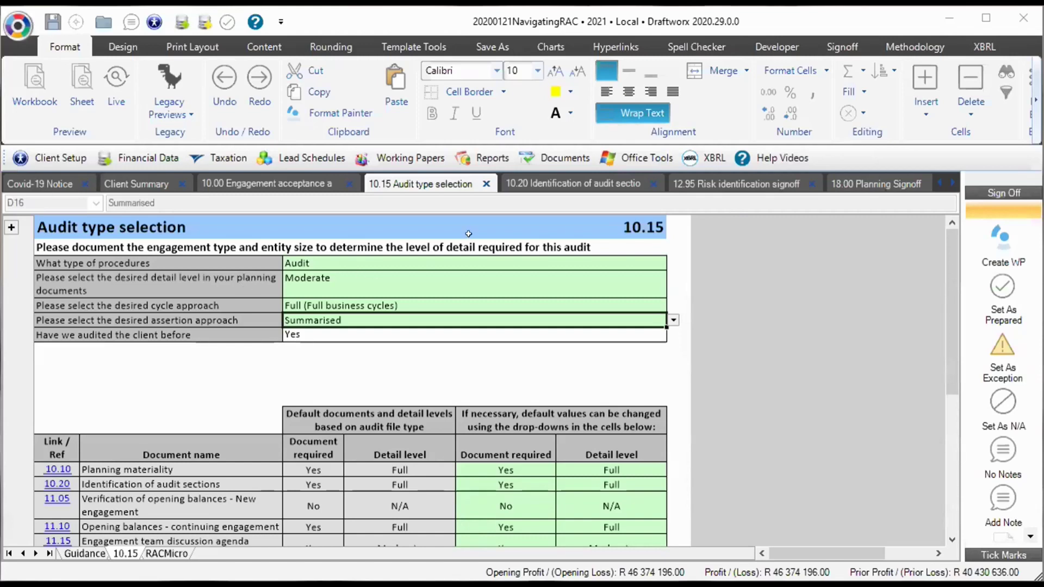
Open working paper 10.20 Identification of audit sections and choose Opening as the balance basis for the 2021 figures
left_click(537, 182)
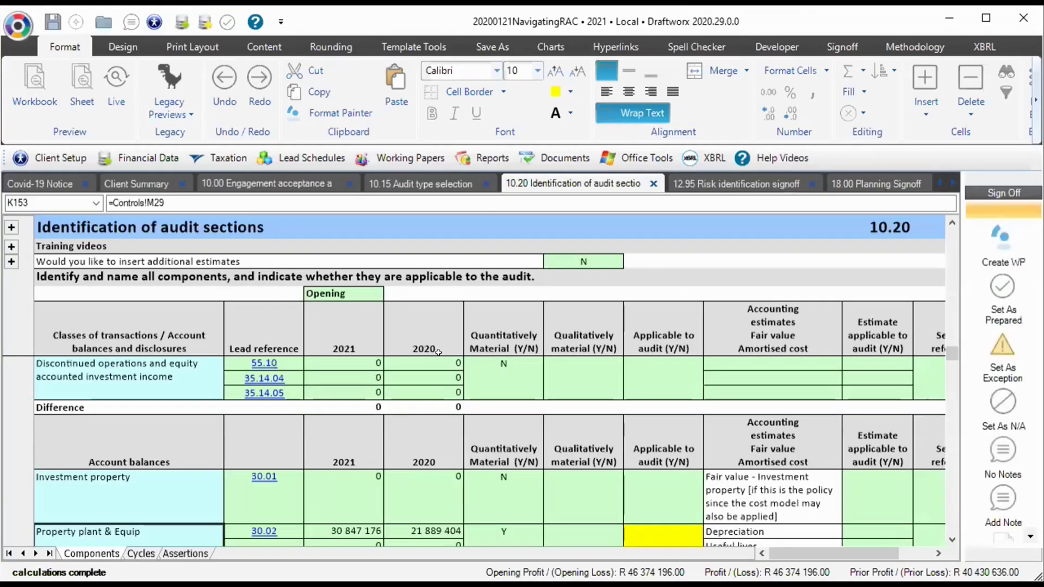
scroll(439, 353, "up", 10)
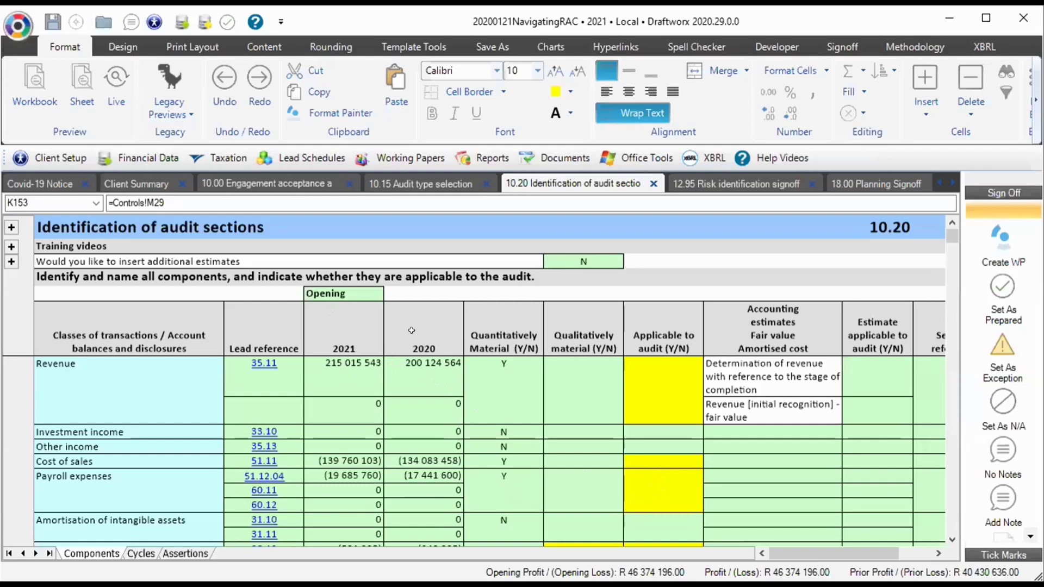
left_click(344, 297)
left_click(391, 294)
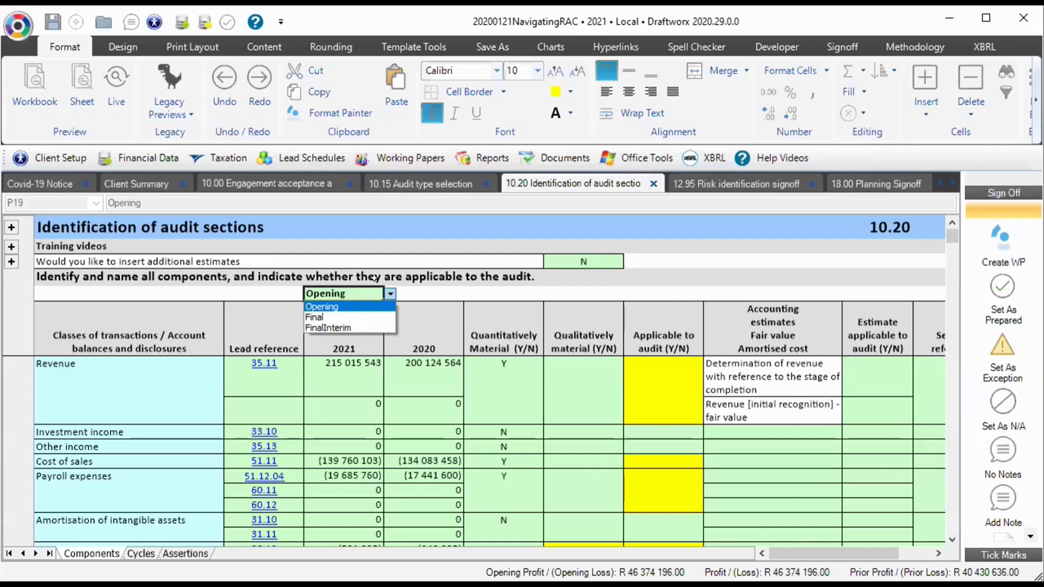
left_click(353, 307)
Check the Revenue amounts for 2020 and 2021, and the 2021 amount and quantitative materiality of Depreciation - PPE
left_click(408, 366)
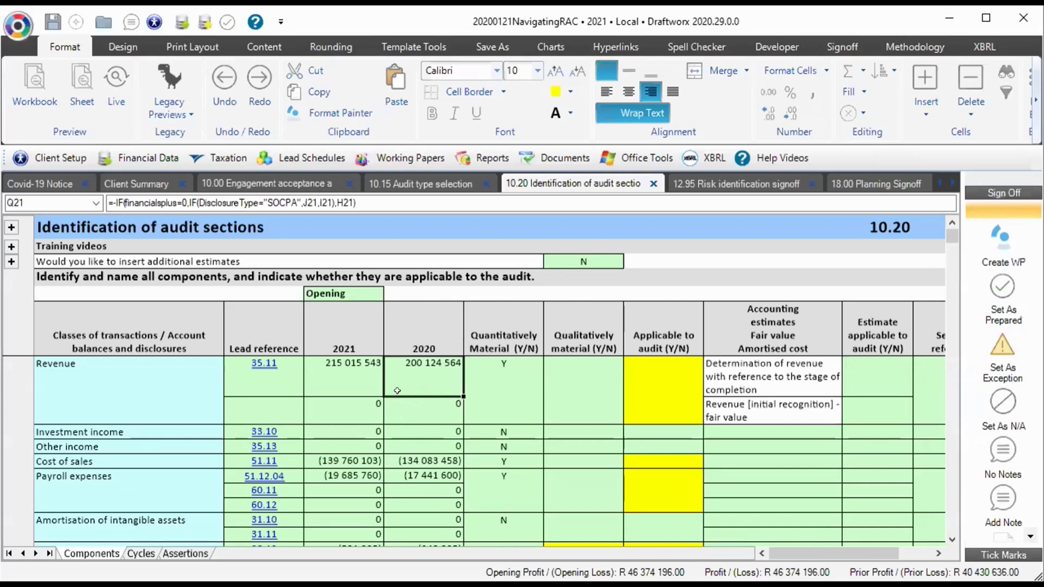
left_click(349, 375)
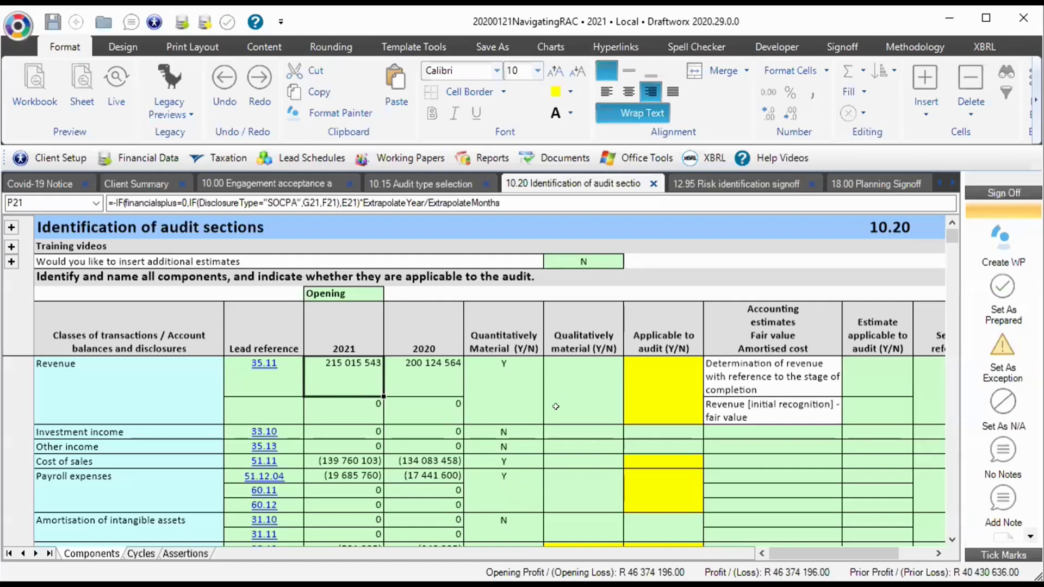
scroll(554, 407, "down", 1)
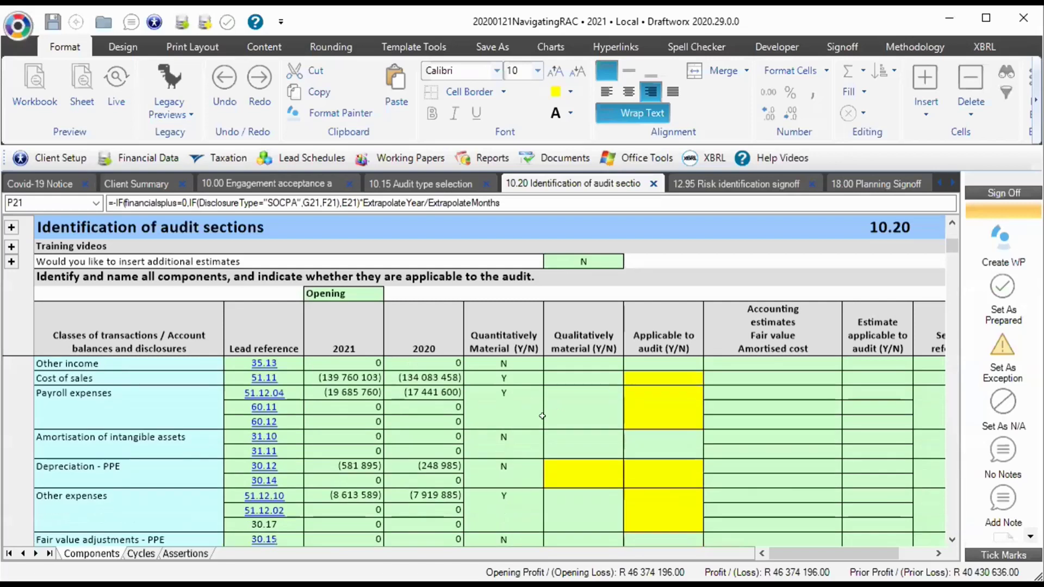
left_click(121, 468)
left_click(349, 462)
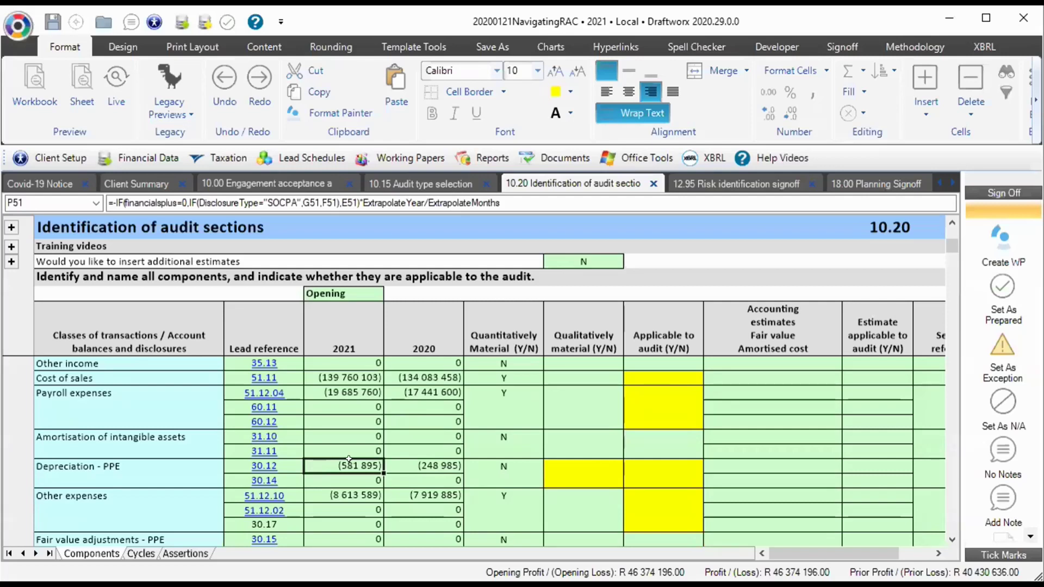
left_click(512, 482)
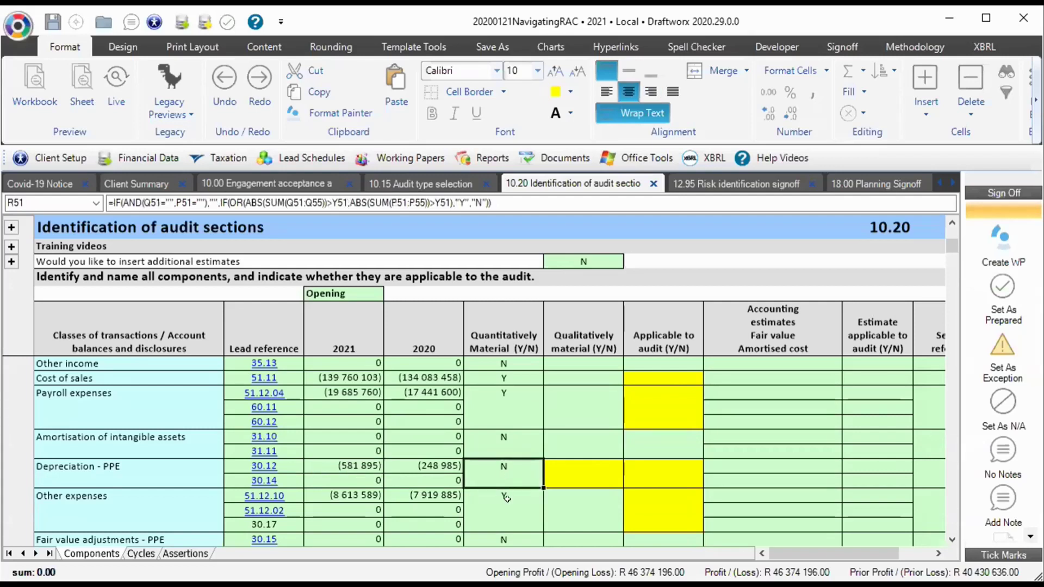
Mark Depreciation - PPE as qualitatively material with Y and clear that answer again
left_click(566, 460)
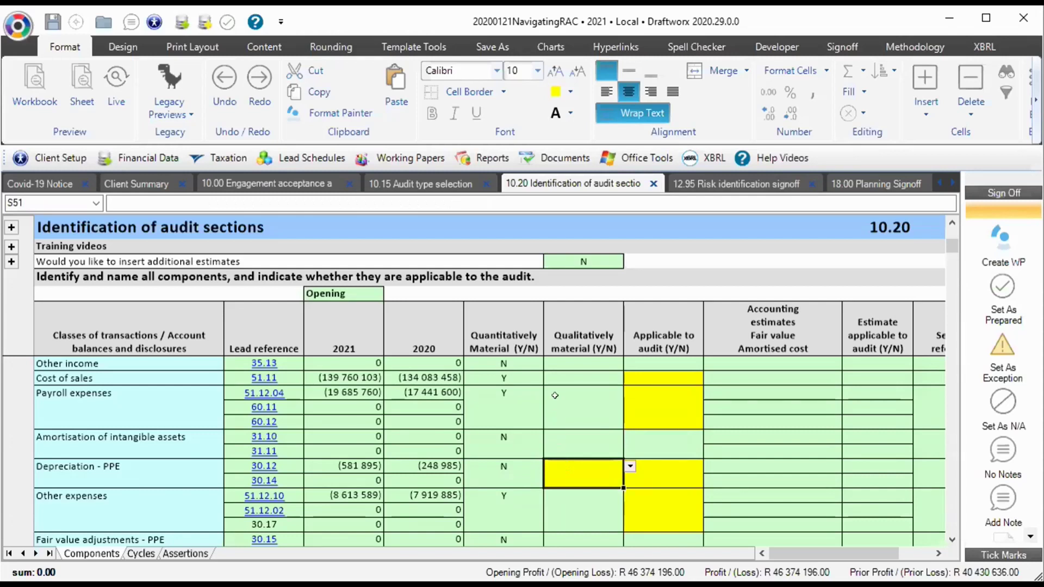
left_click(629, 467)
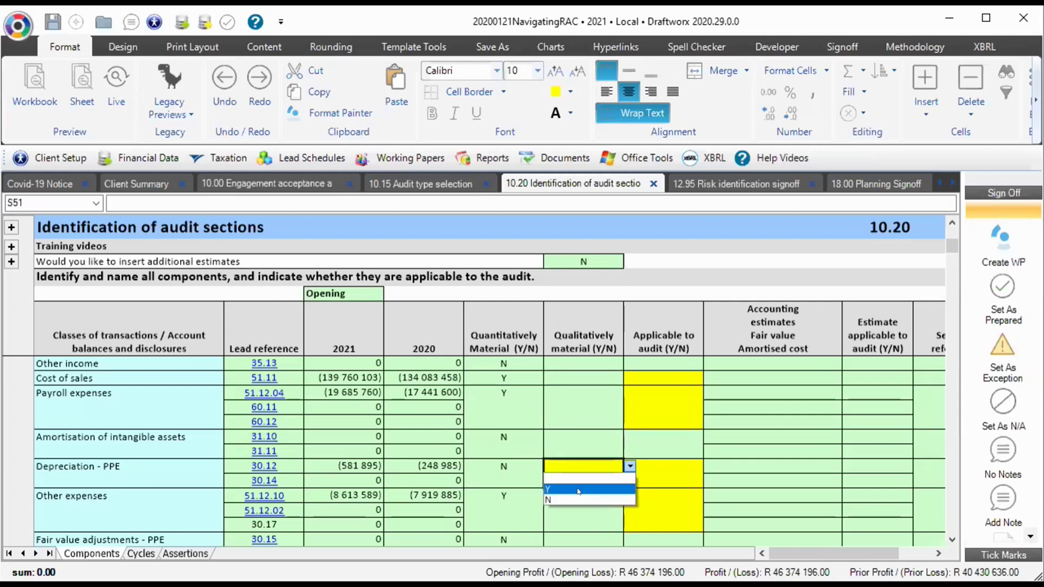
left_click(579, 490)
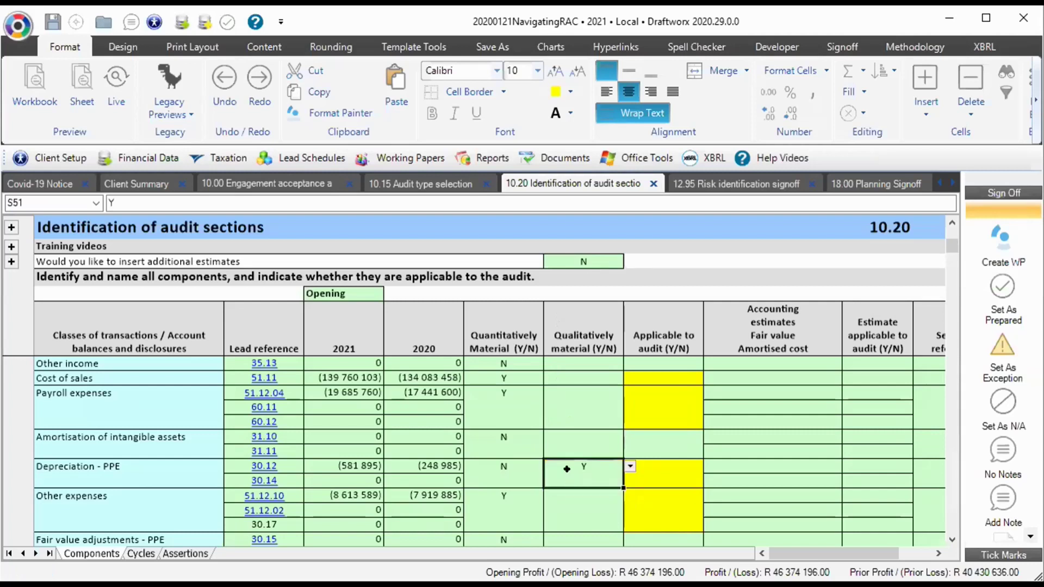
scroll(577, 470, "down", 3)
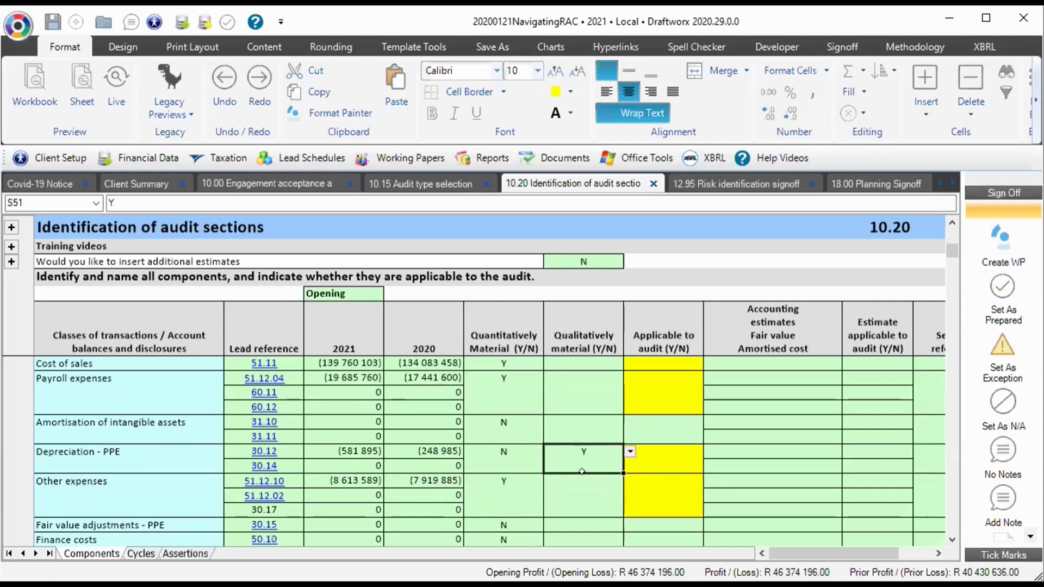
scroll(582, 472, "down", 2)
scroll(593, 462, "up", 5)
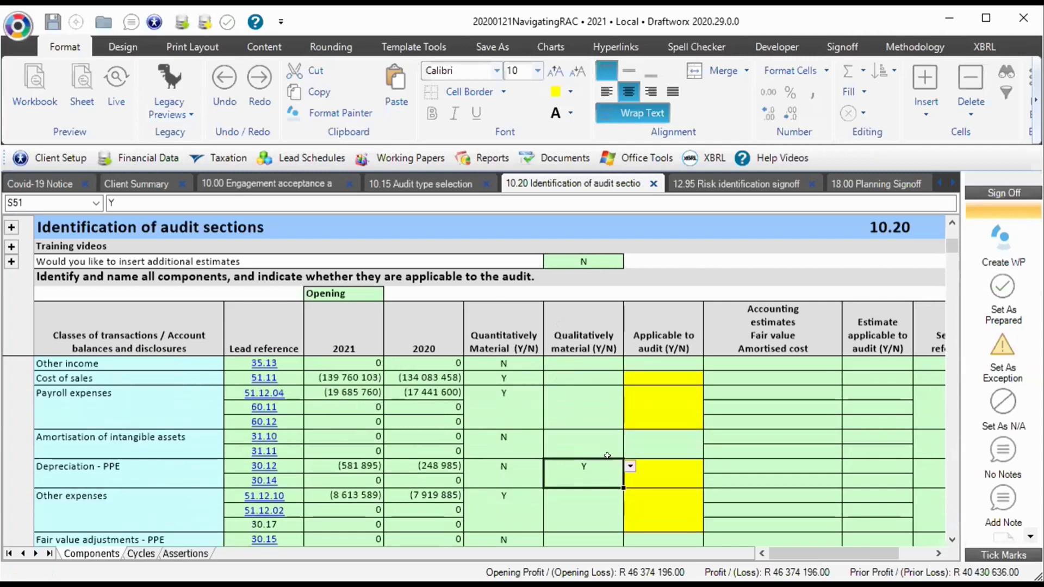
key("BackSpace")
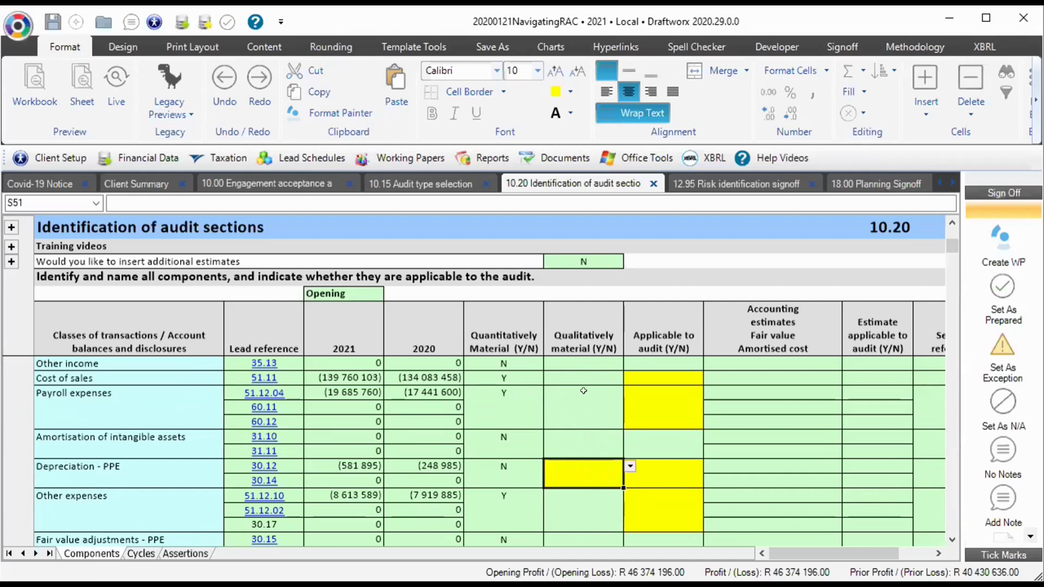
Set the qualitatively material answer for Depreciation - PPE to Y
scroll(576, 393, "up", 1)
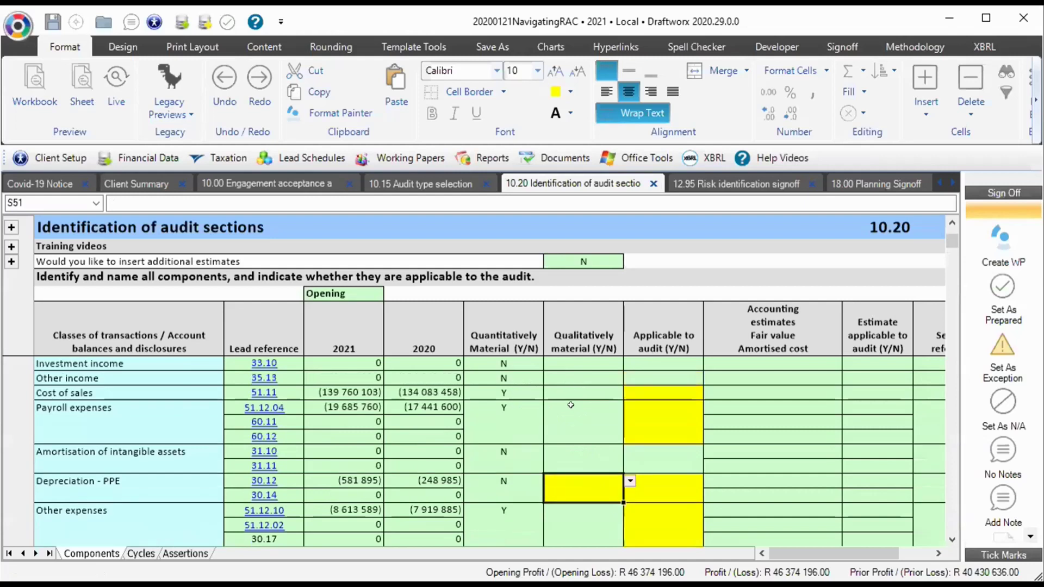
left_click(325, 375)
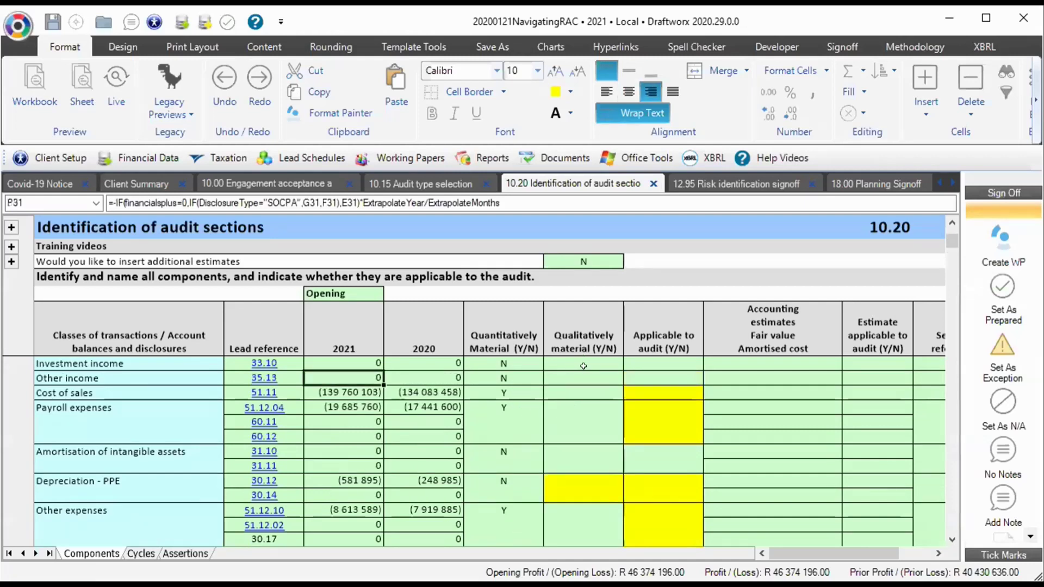
left_click(589, 481)
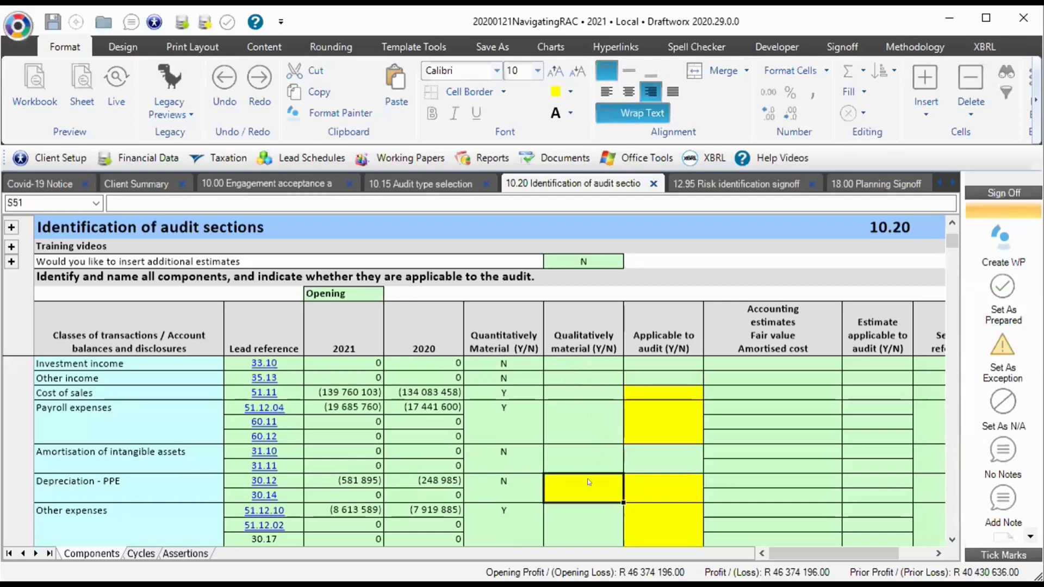
left_click(630, 480)
key("Return")
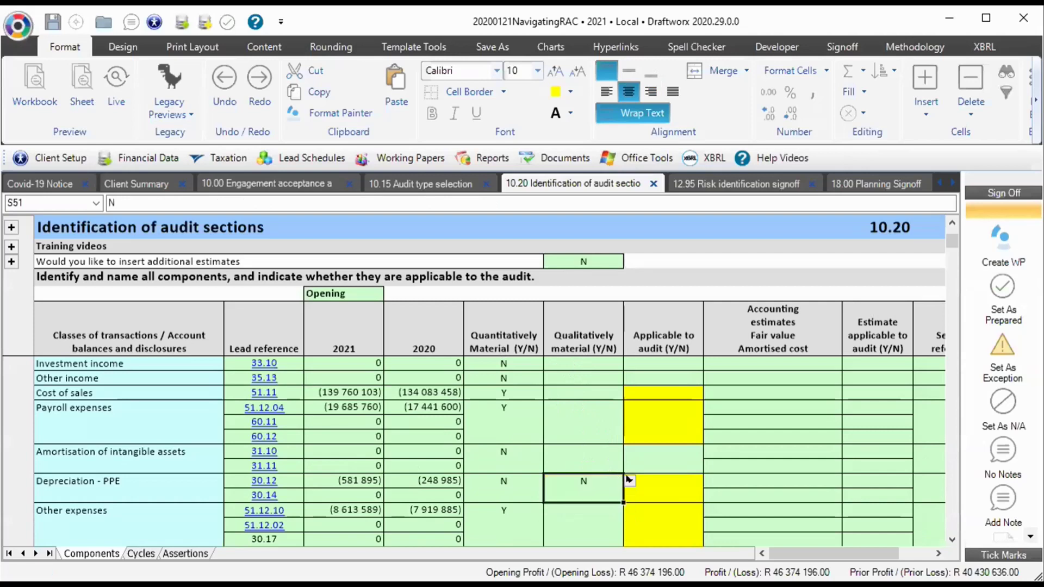
left_click(630, 480)
key("Down")
key("Return")
Check the 2021 and 2020 balances of Taxation expense and the 2021 balance of Depreciation - PPE
scroll(351, 430, "down", 3)
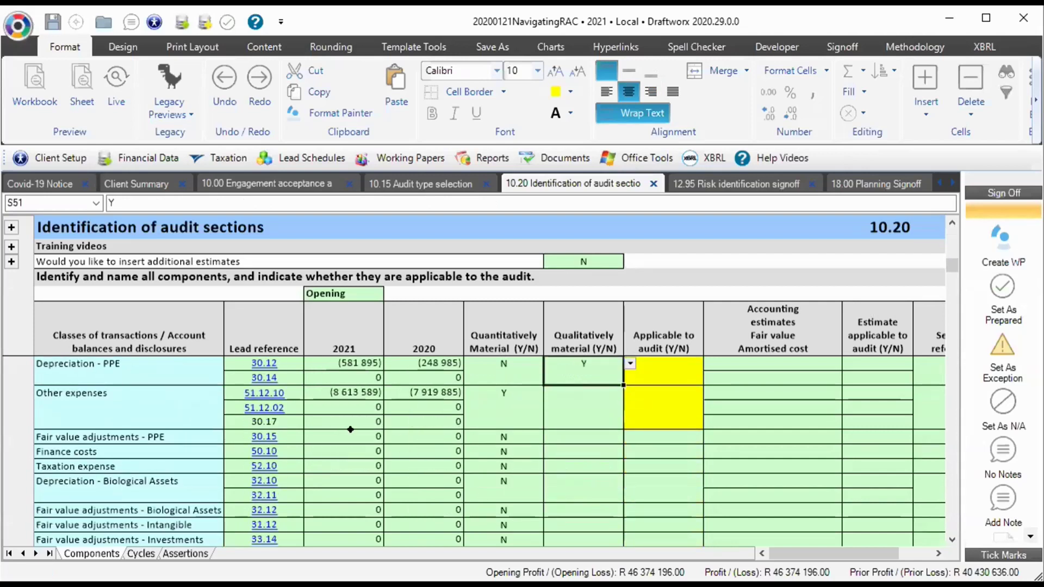
scroll(436, 440, "down", 1)
left_click_drag(343, 438, 436, 438)
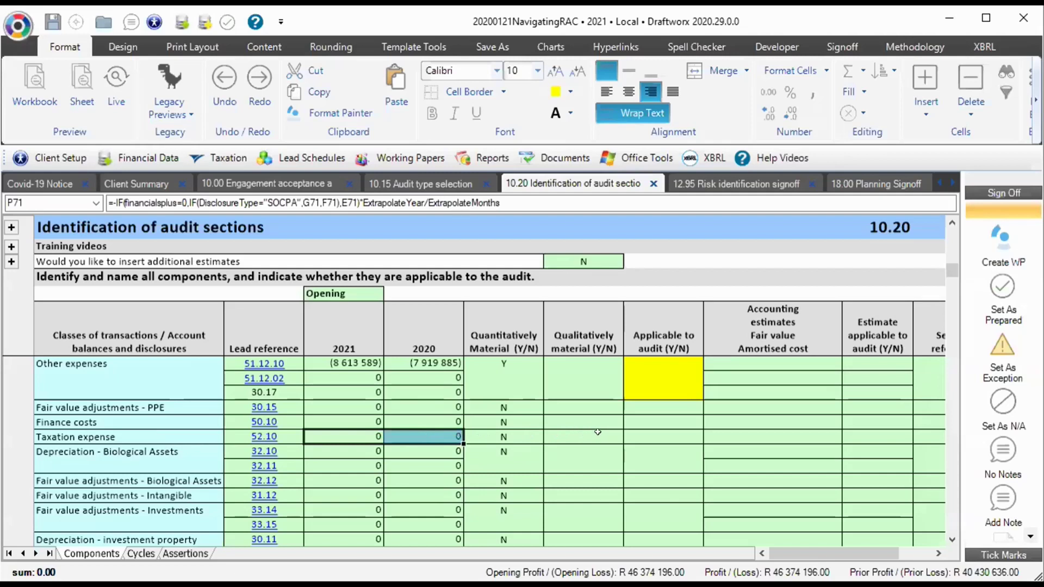
scroll(594, 417, "up", 2)
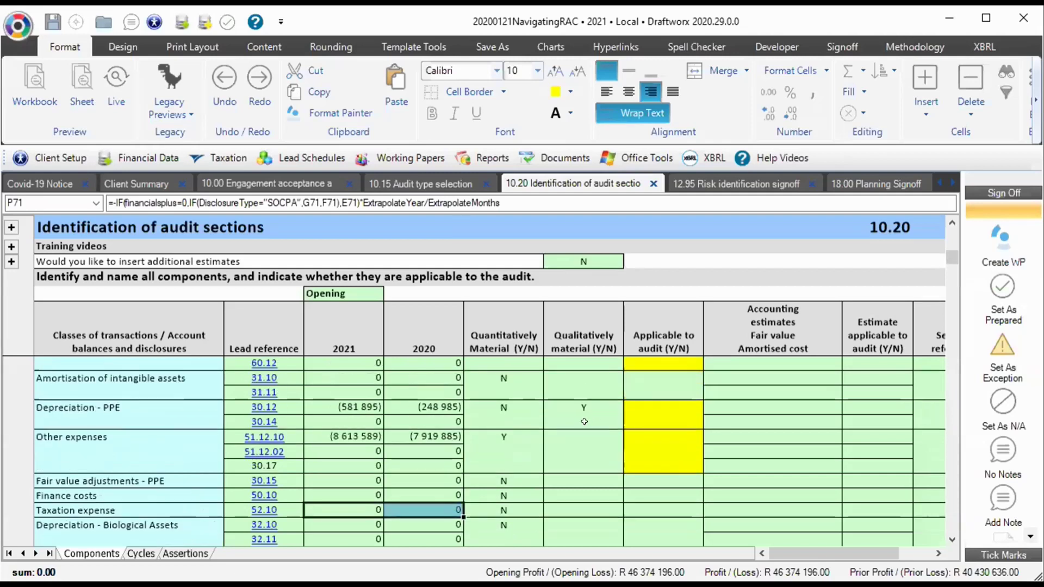
left_click(346, 406)
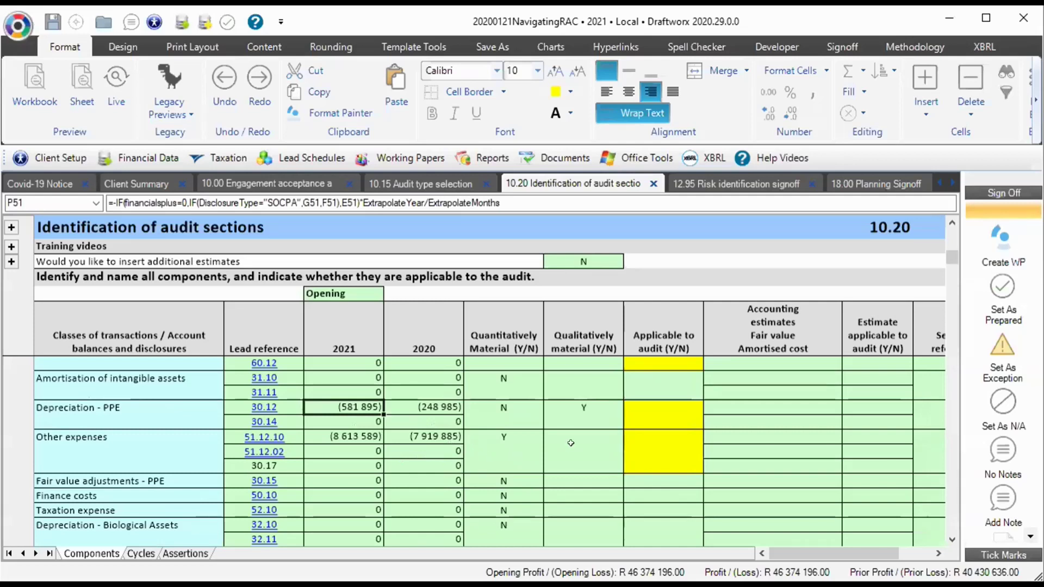
Review the remaining expense and fair value components and set the qualitatively material answer for Taxation expense to Y
scroll(583, 444, "down", 3)
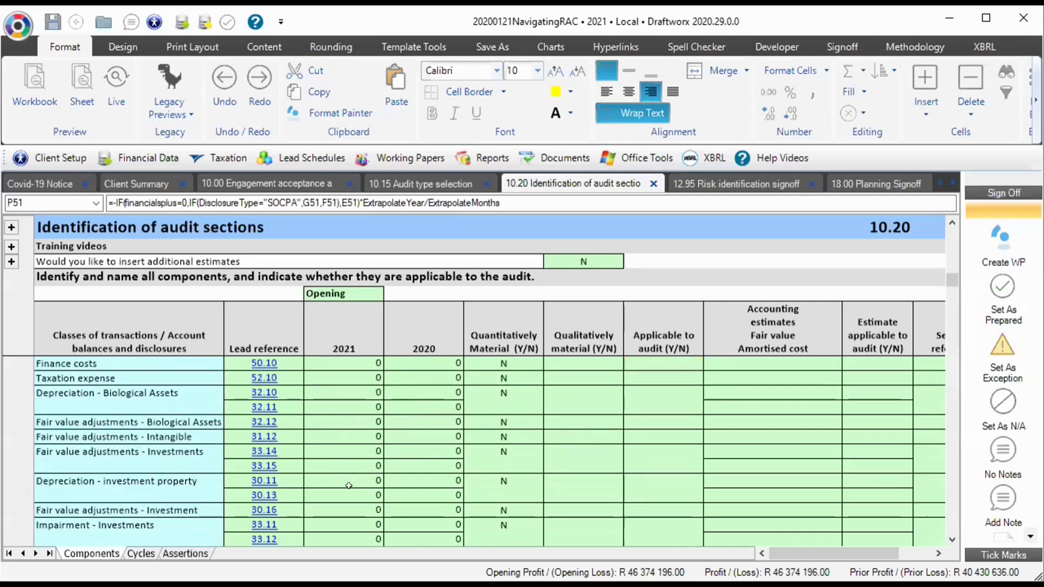
scroll(468, 471, "up", 2)
scroll(581, 446, "down", 2)
scroll(582, 446, "down", 2)
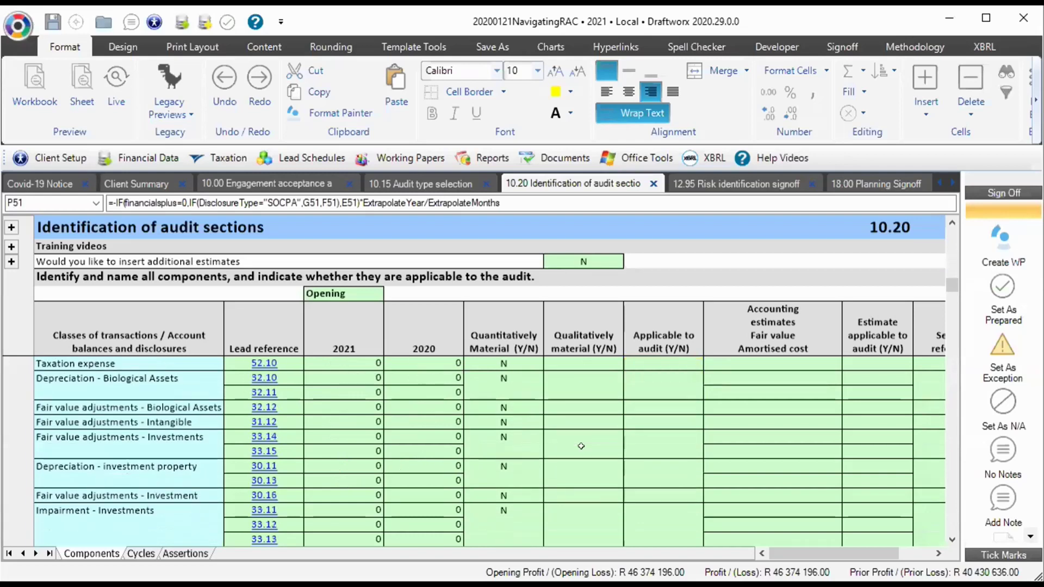
scroll(581, 446, "down", 7)
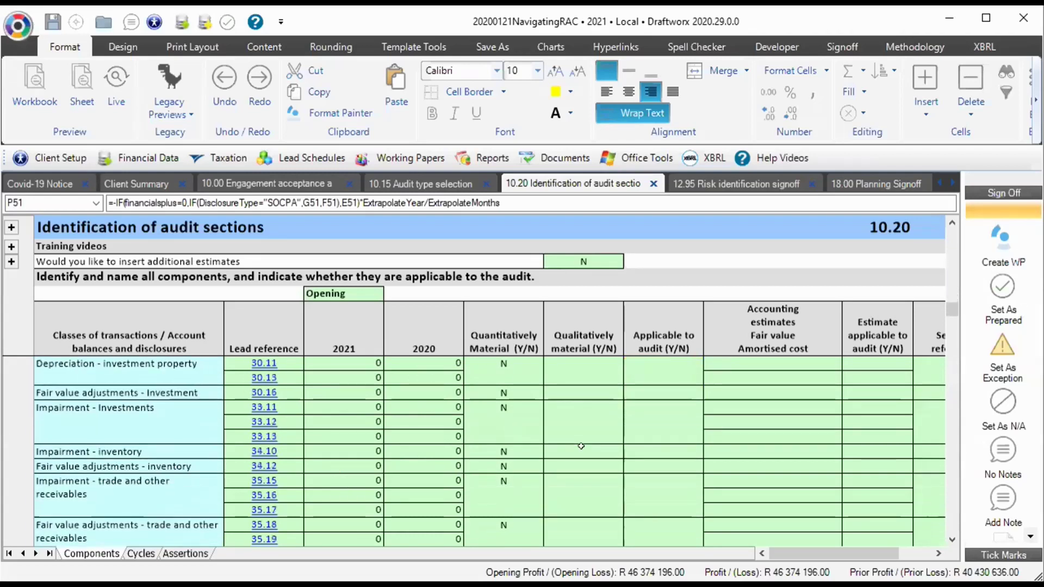
scroll(581, 446, "up", 10)
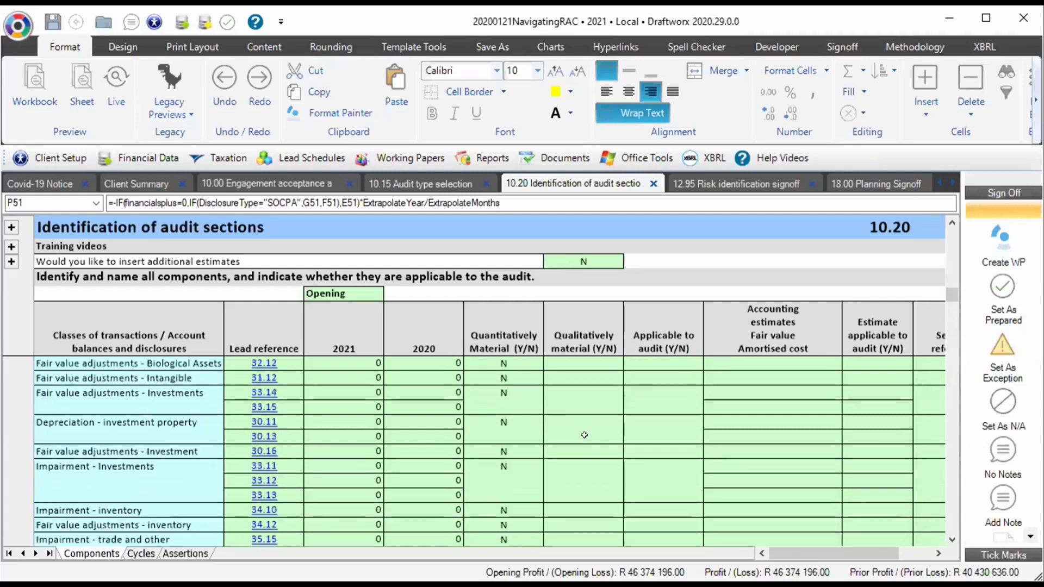
left_click(435, 405)
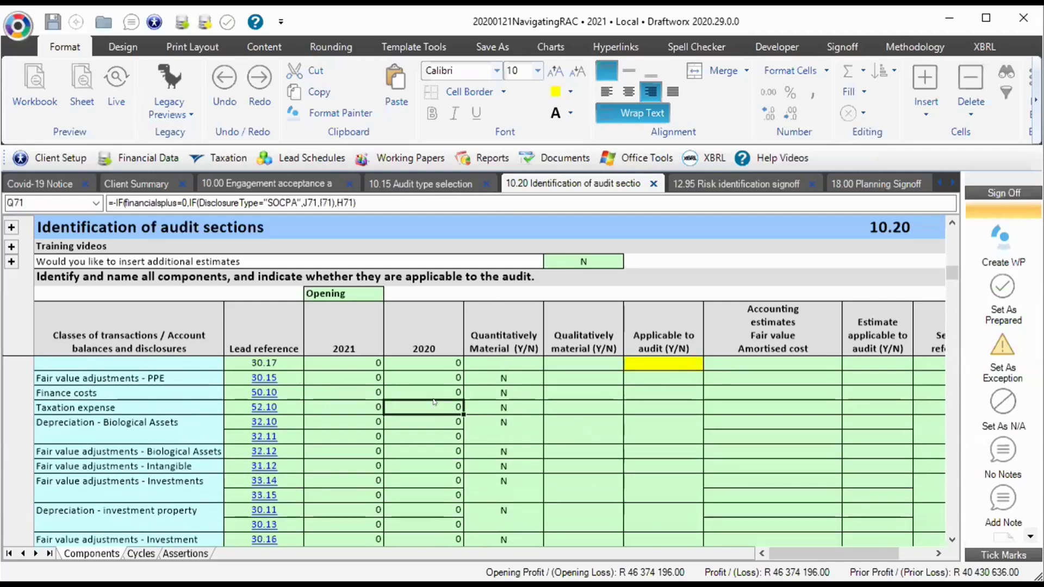
left_click(574, 405)
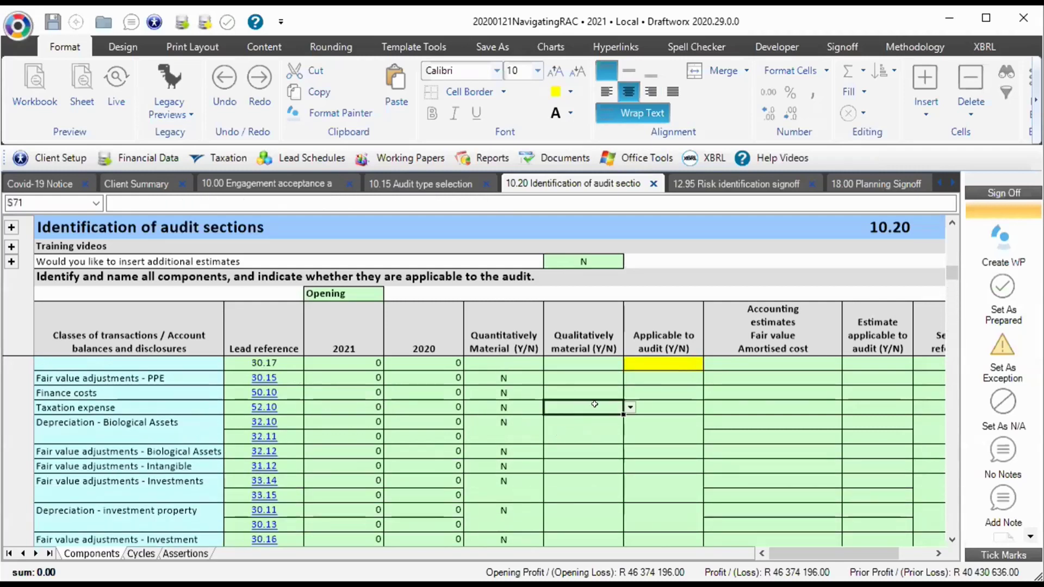
key("alt+Down")
key("Down")
key("Return")
Set the applicable to audit answer for Taxation expense to N
left_click(660, 403)
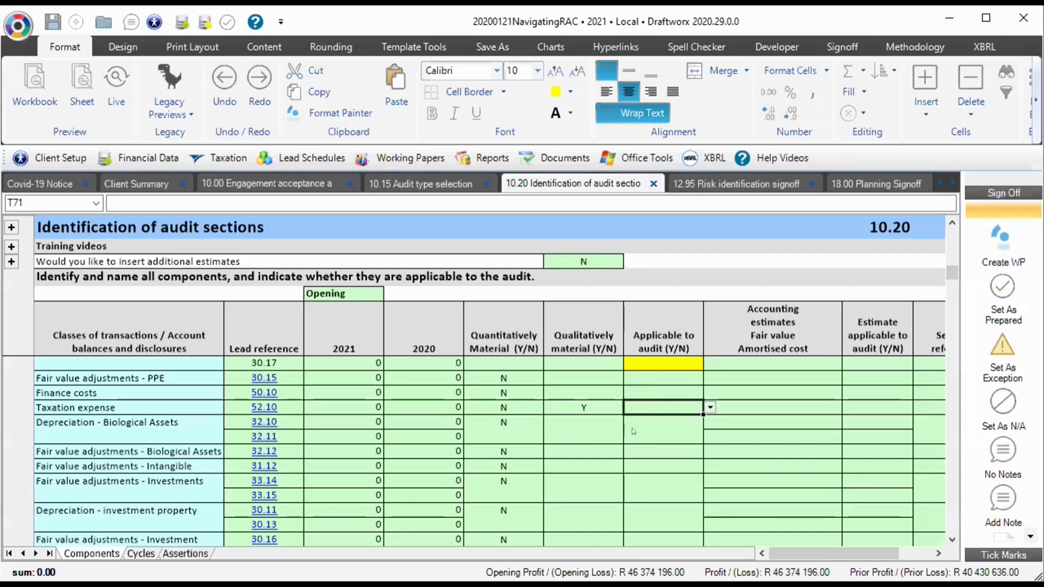
key("alt+Down")
left_click(685, 419)
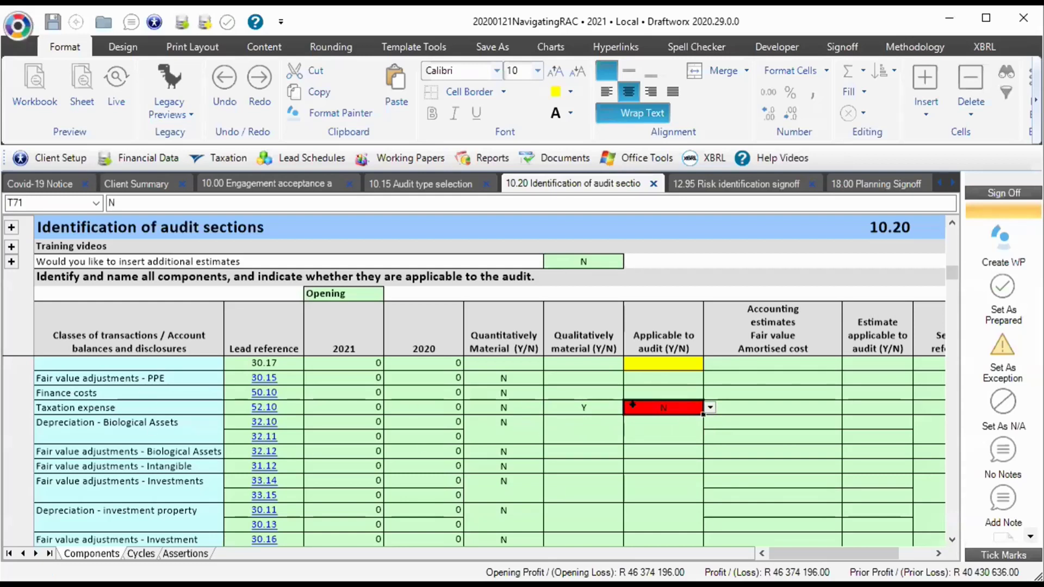
Change the applicable to audit answer for Taxation expense to Y
left_click(710, 408)
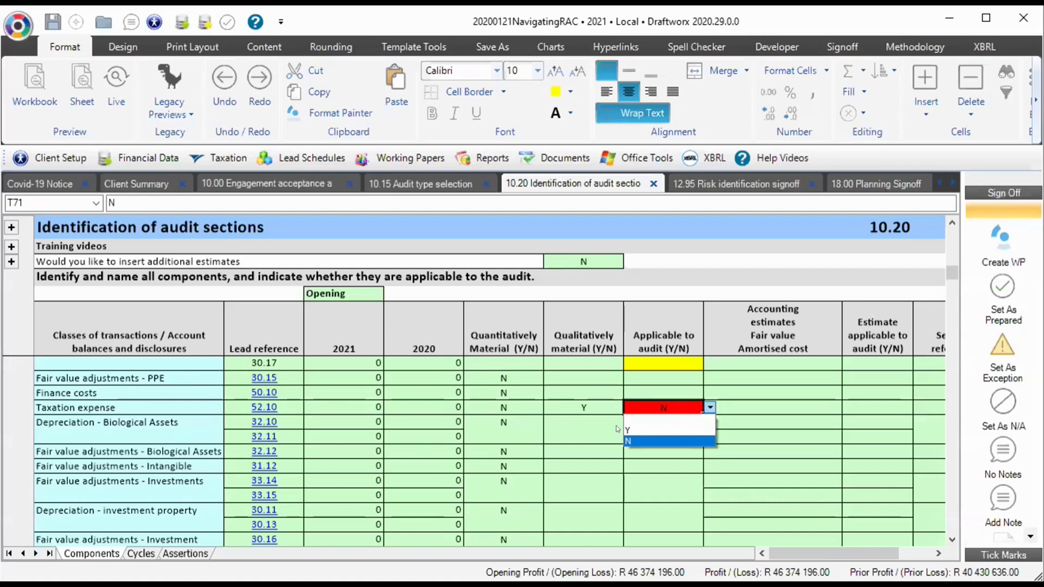
left_click(616, 426)
left_click(671, 408)
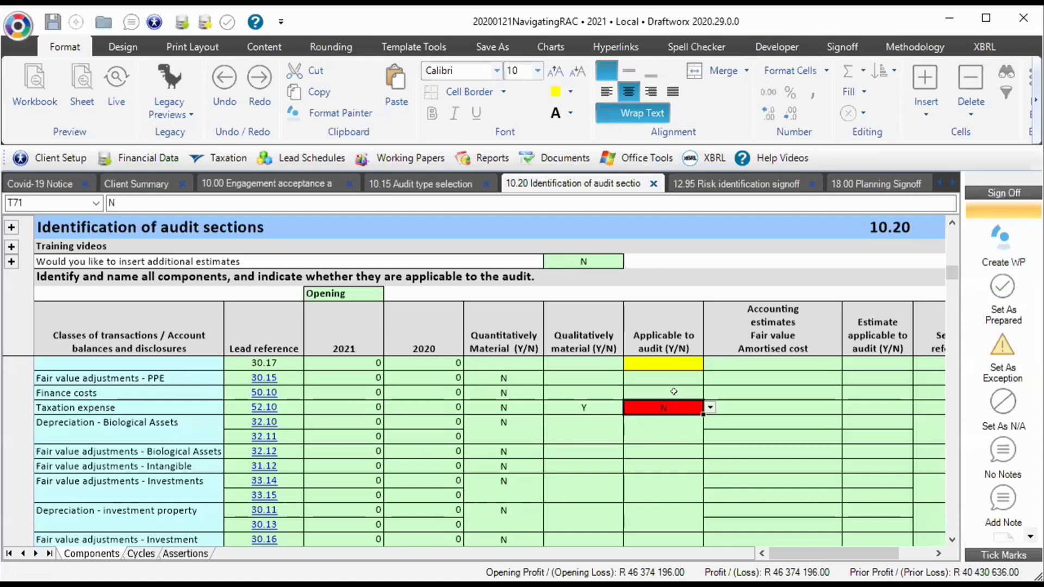
left_click(711, 408)
left_click(647, 419)
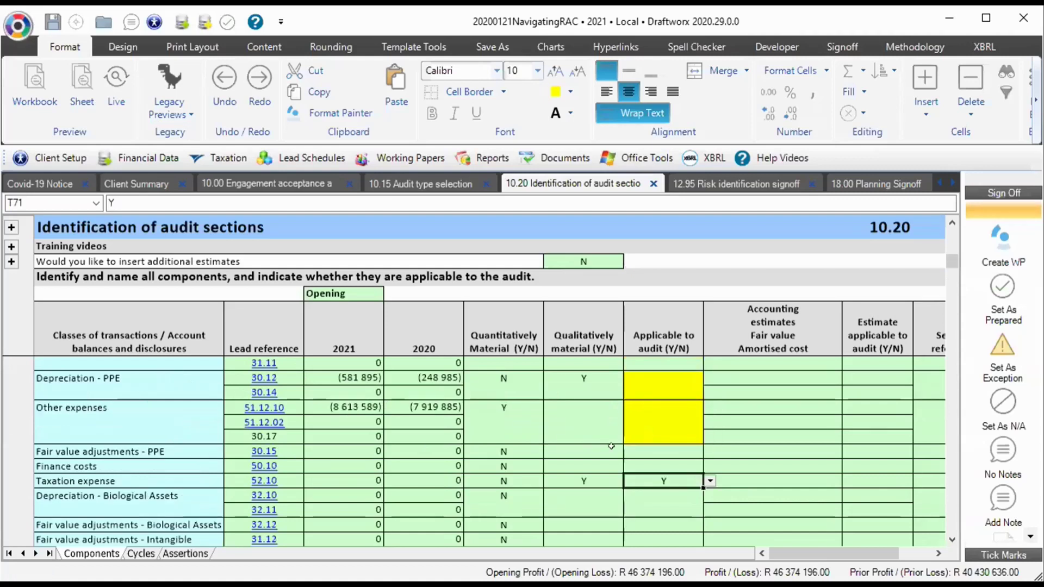
Set the applicable to audit answer for Investment income to N
left_click(647, 431)
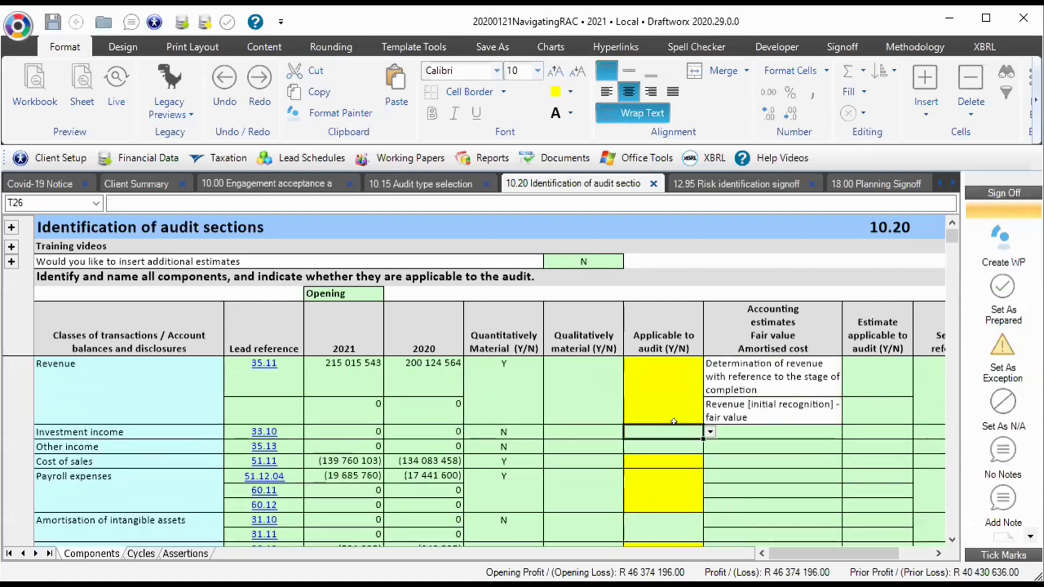
left_click(710, 431)
left_click(639, 458)
Check the 2021 amounts of the income and expense components and enter 16 as the 2021 amount of Investment income
left_click(344, 431)
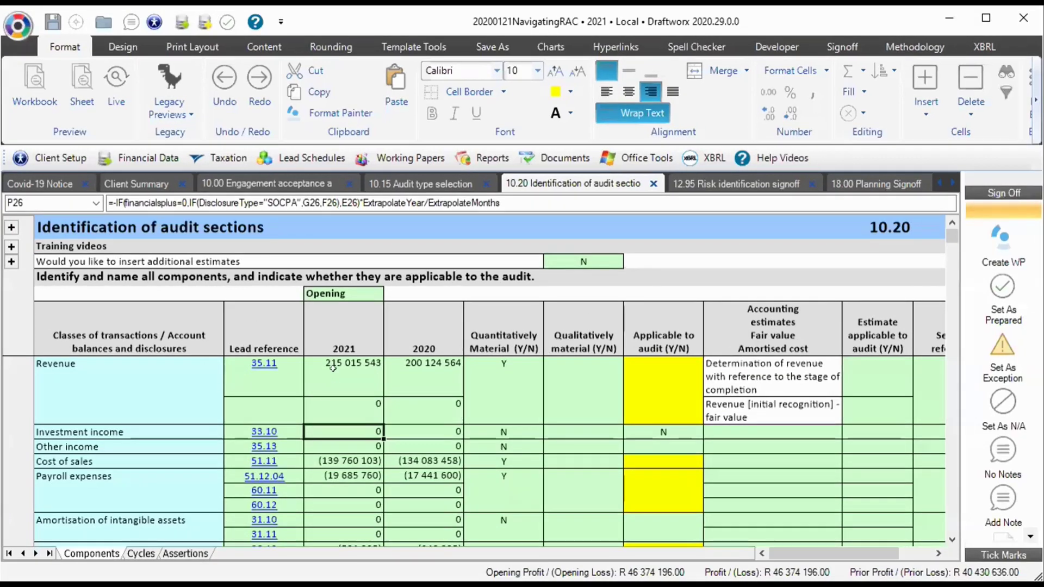
left_click_drag(333, 369, 353, 461)
left_click_drag(419, 531, 407, 502)
left_click(356, 387)
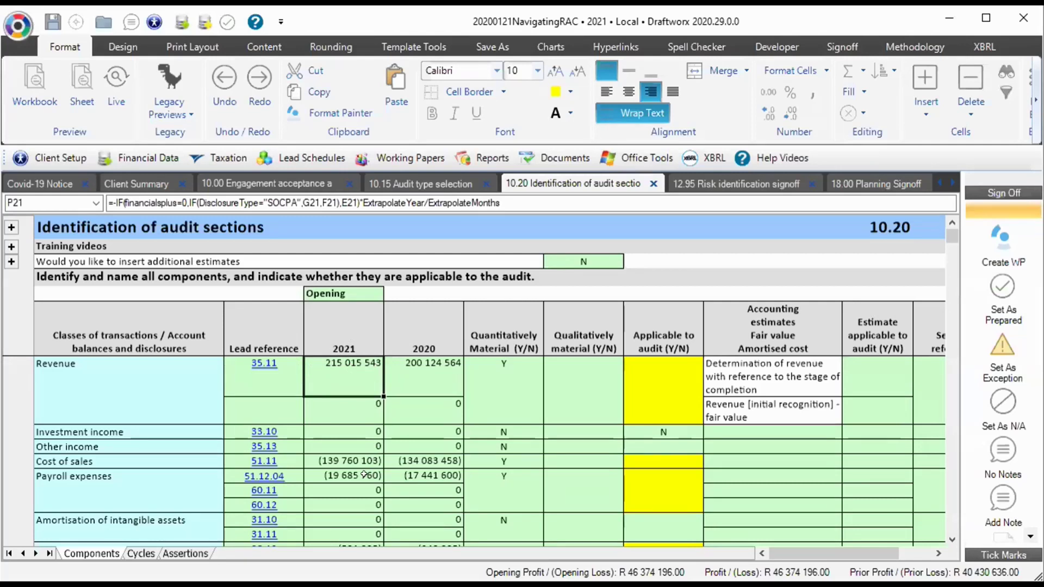
left_click(341, 432)
type("16")
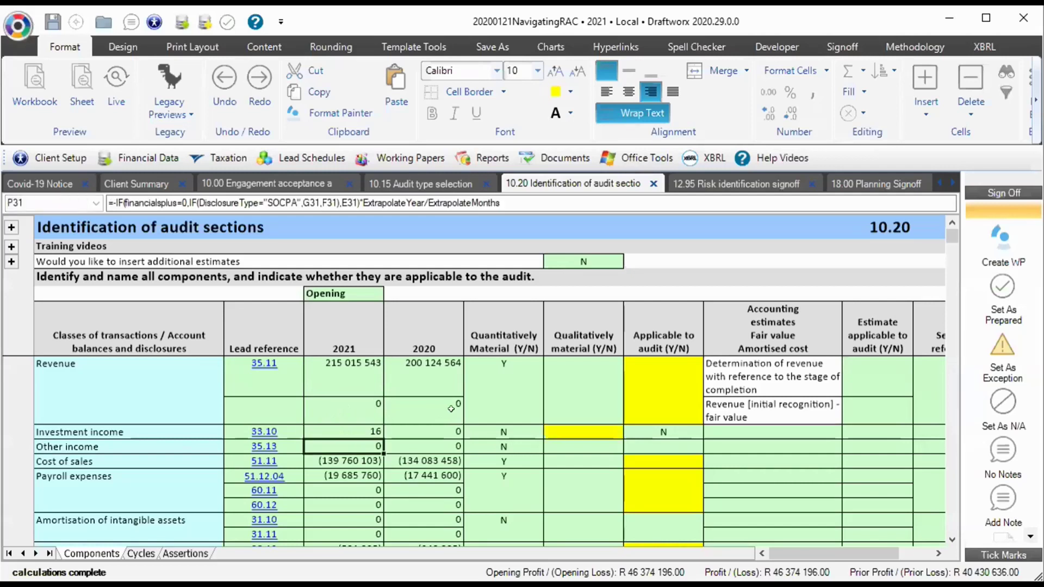
key("Return")
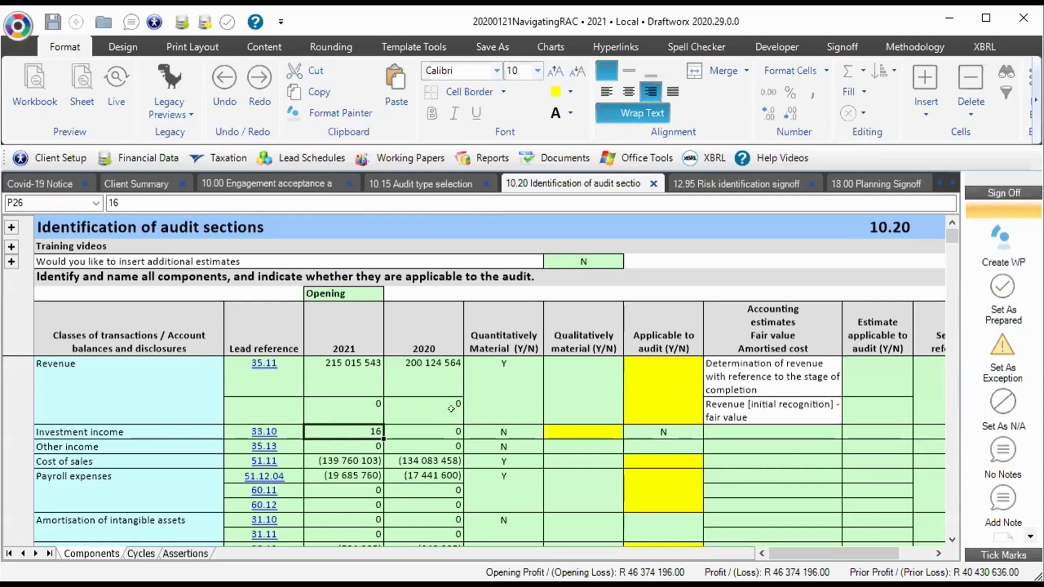
Set the qualitatively material answer for Investment income to N
left_click(619, 431)
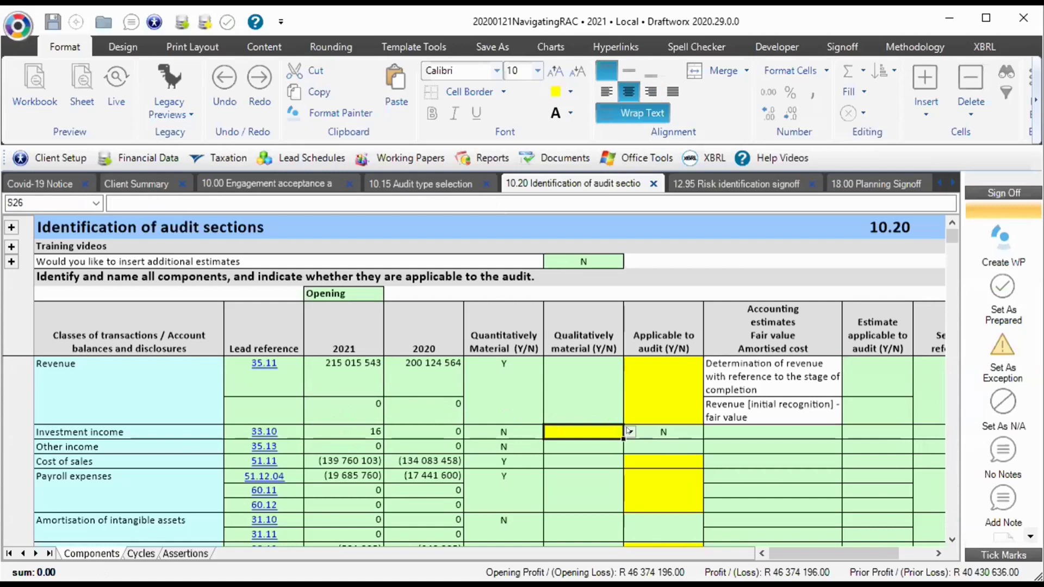
left_click(629, 431)
left_click(560, 466)
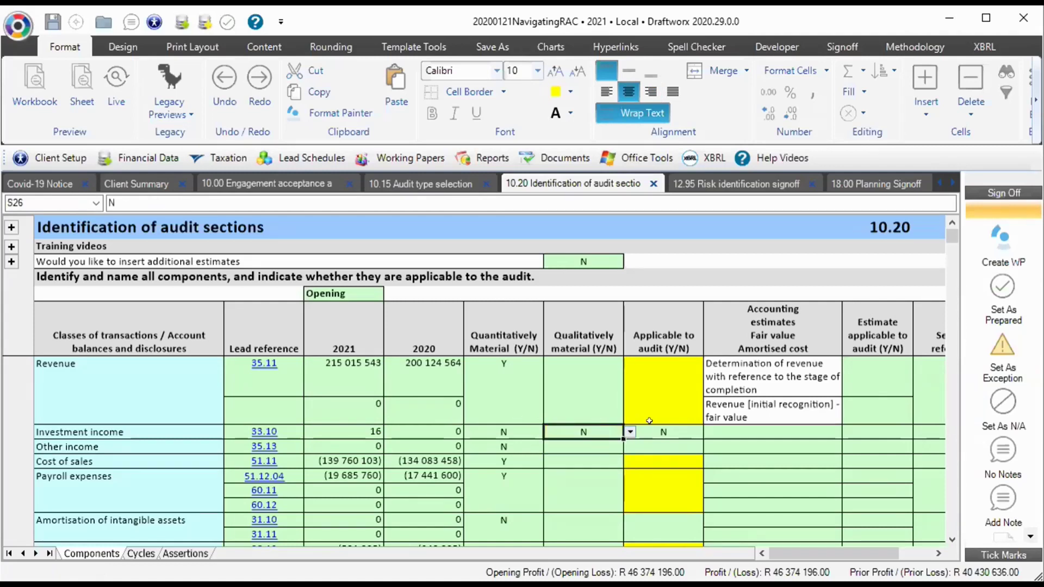
key("Tab")
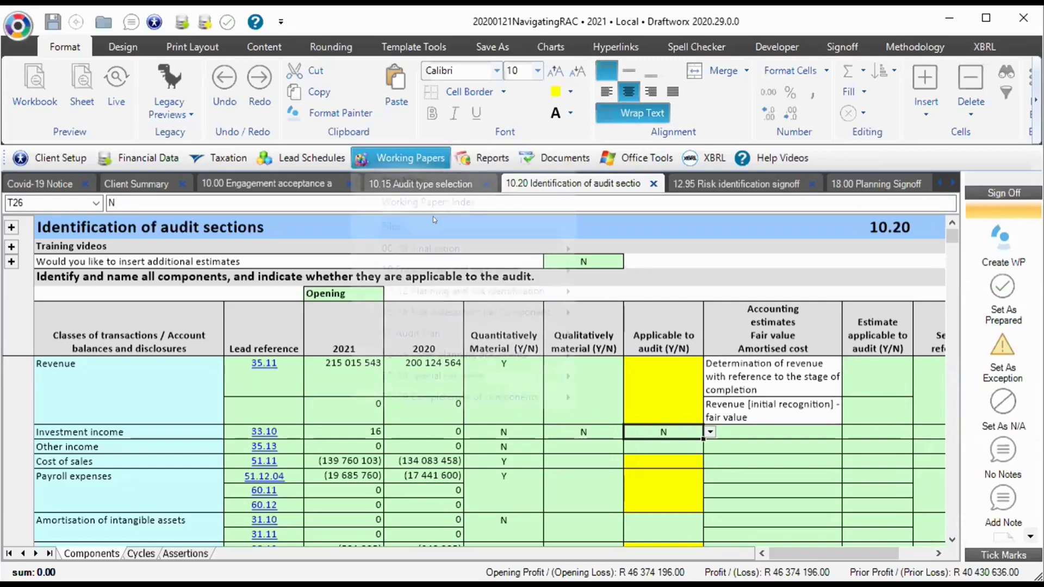
Look up the 70.20 Overall completeness working paper in the 70-79 Completeness of components section, then return to the 2021 amount of Investment income
left_click(402, 158)
mouse_move(473, 391)
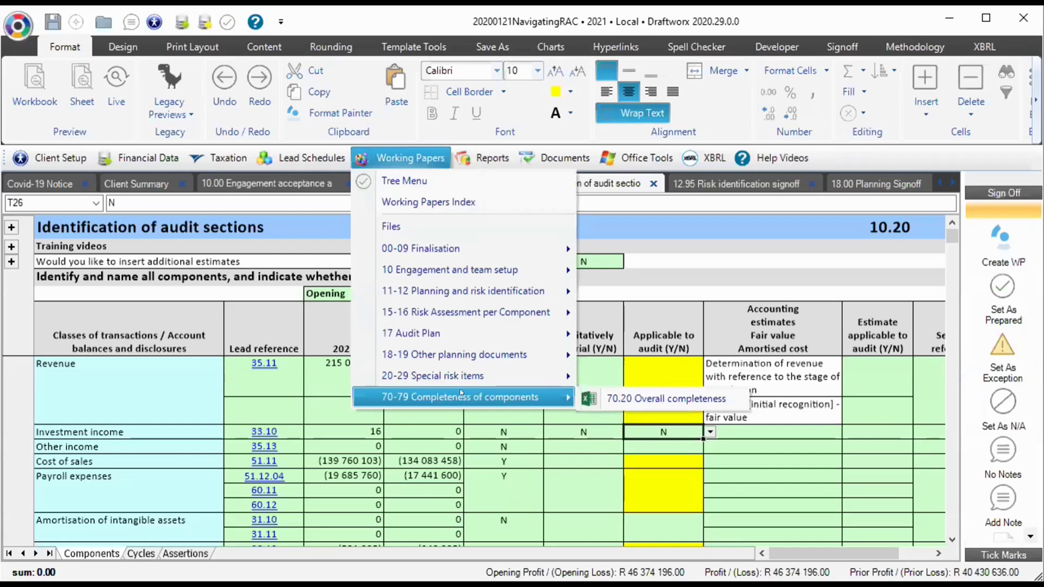
left_click(381, 433)
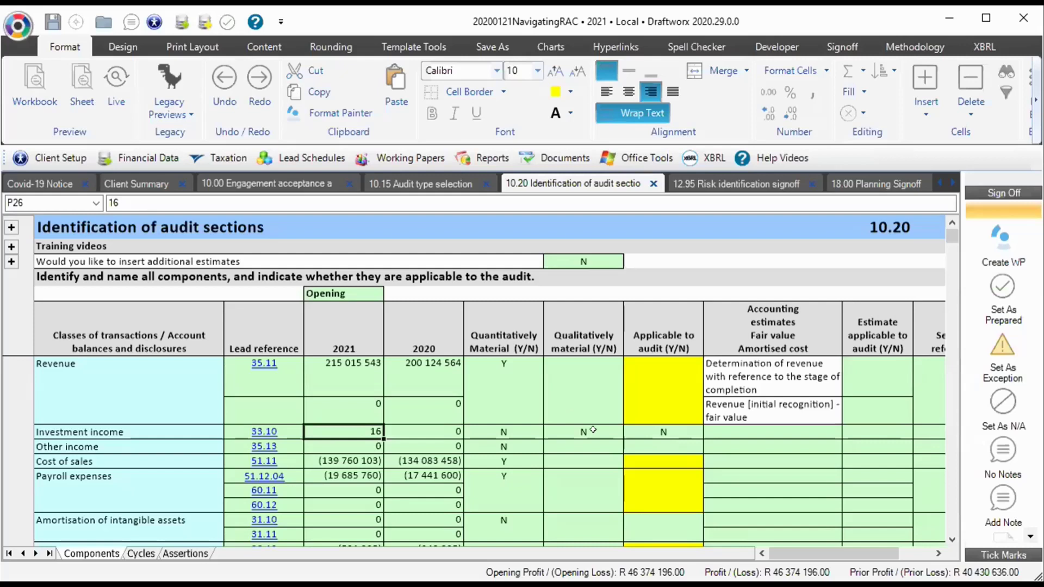
Examine the materiality and audit applicability columns, and the accounting estimates listed for investment property and PPE
left_click(503, 330)
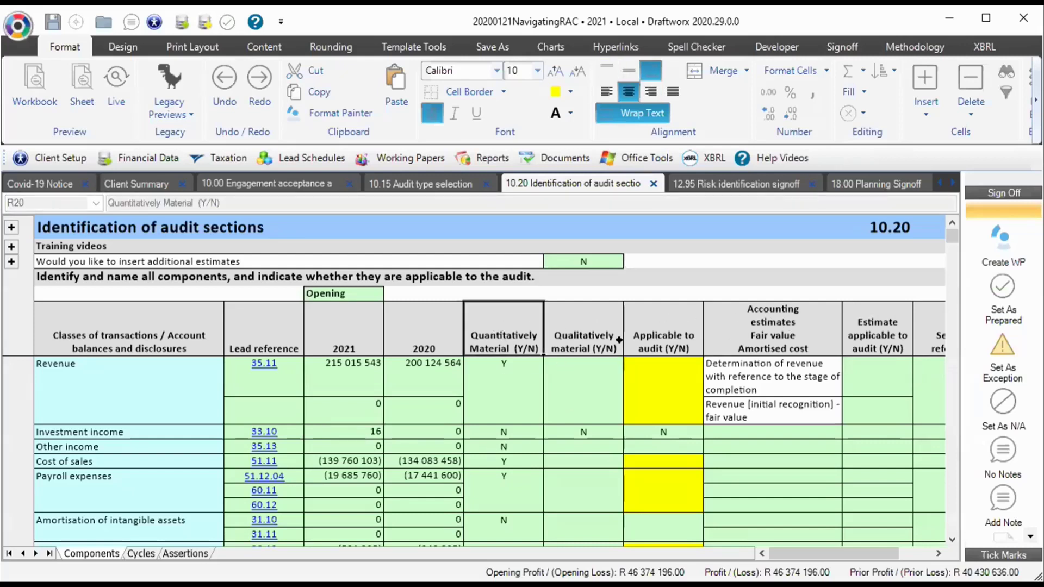
left_click(582, 330)
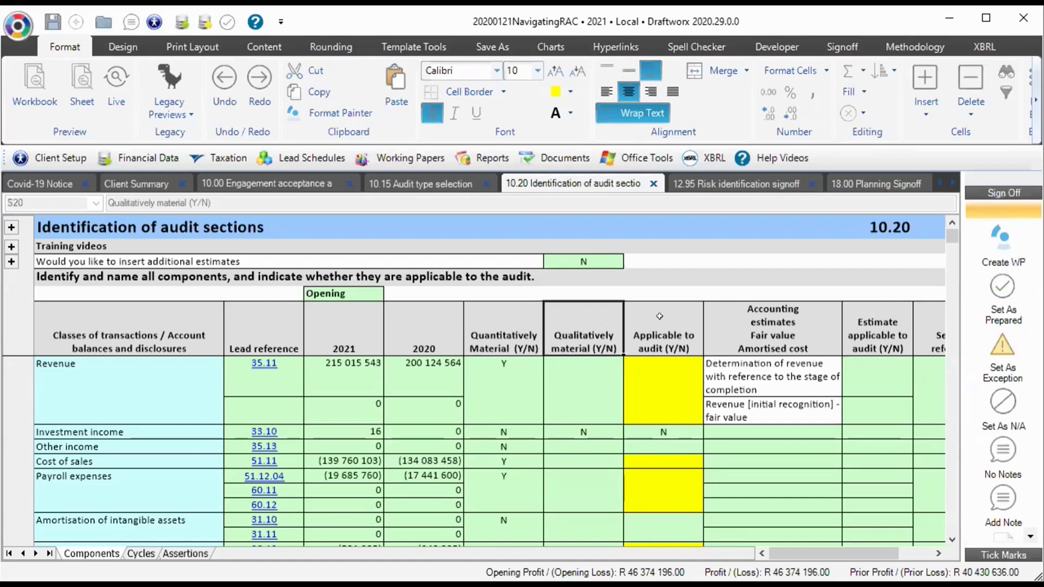
left_click_drag(667, 326, 664, 389)
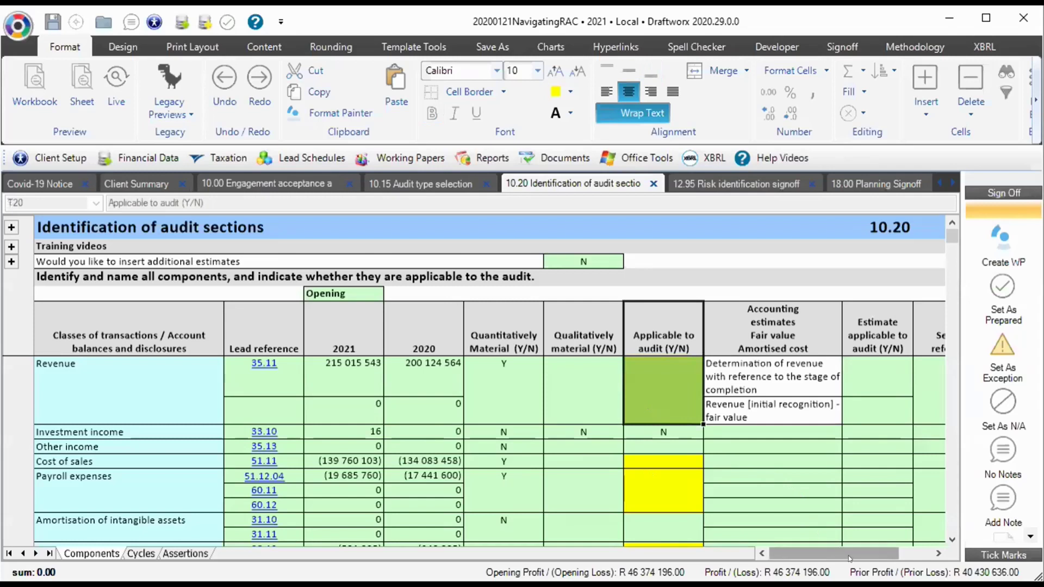
left_click(751, 329)
scroll(824, 517, "right", 2)
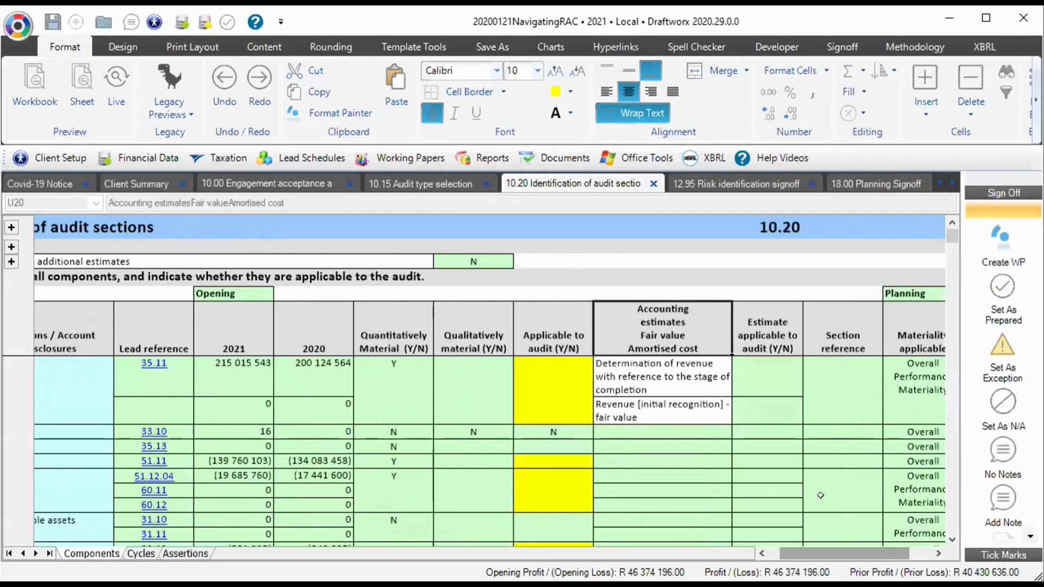
scroll(819, 484, "down", 5)
scroll(816, 471, "up", 5)
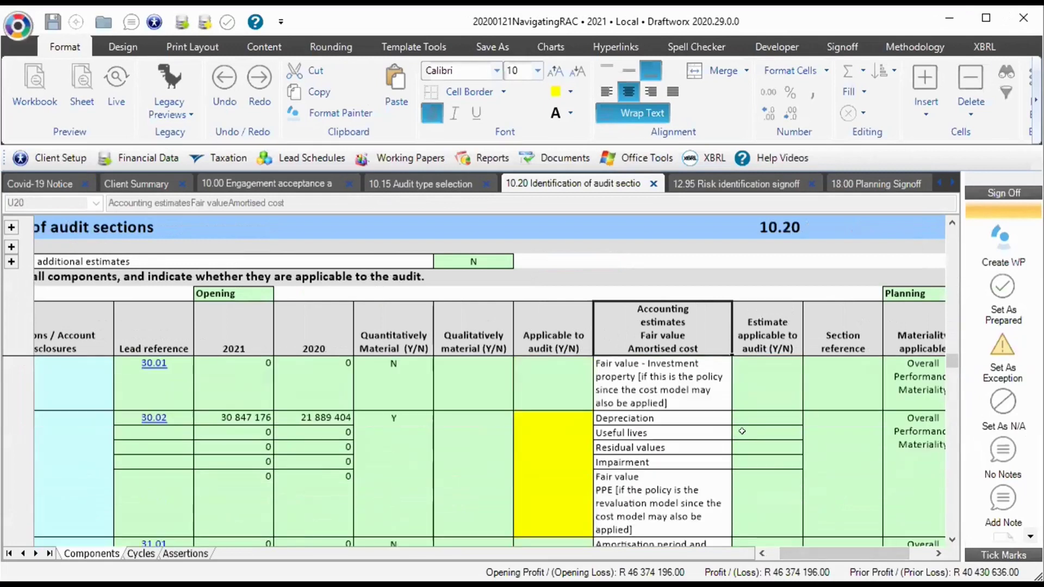
left_click(673, 382)
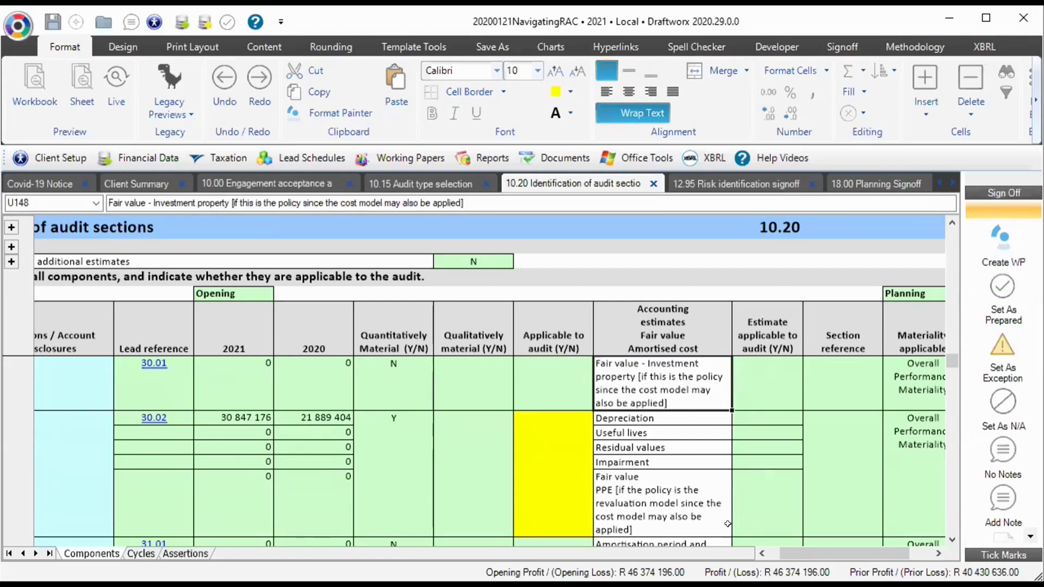
left_click_drag(680, 302, 755, 495)
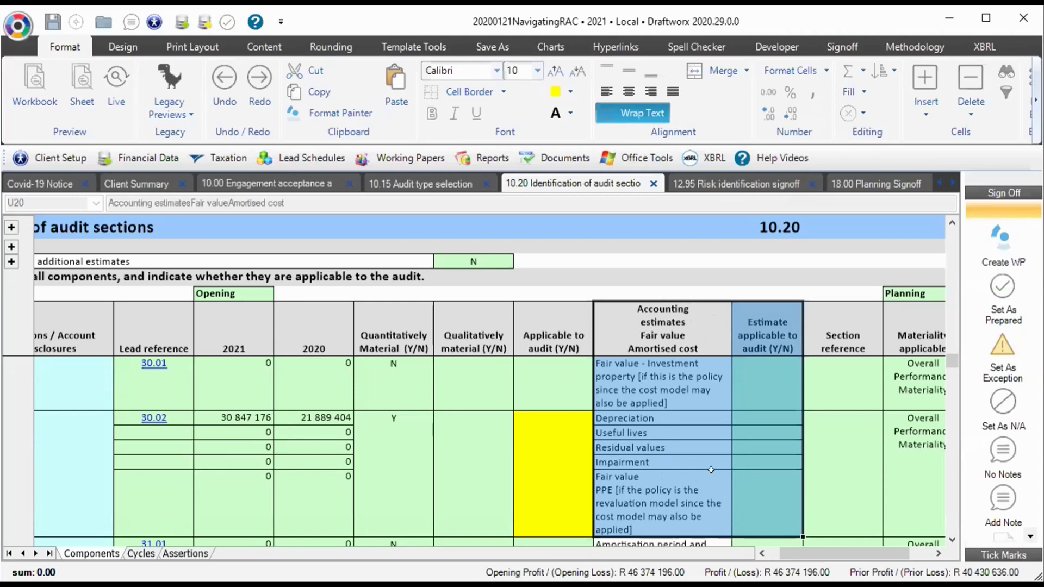
Set the applicable to audit answer for Revenue to Y
scroll(712, 470, "up", 10)
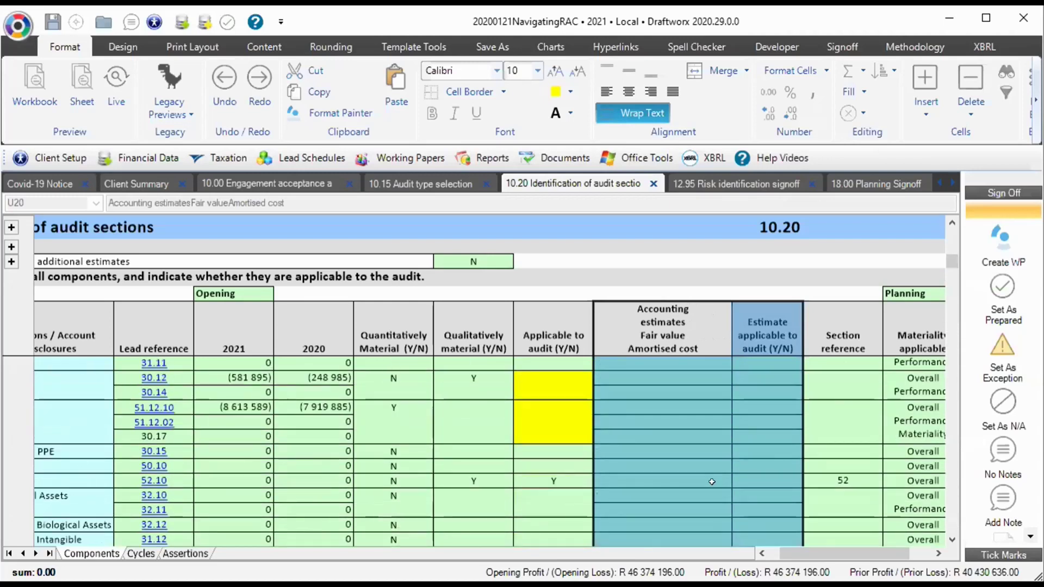
left_click(546, 382)
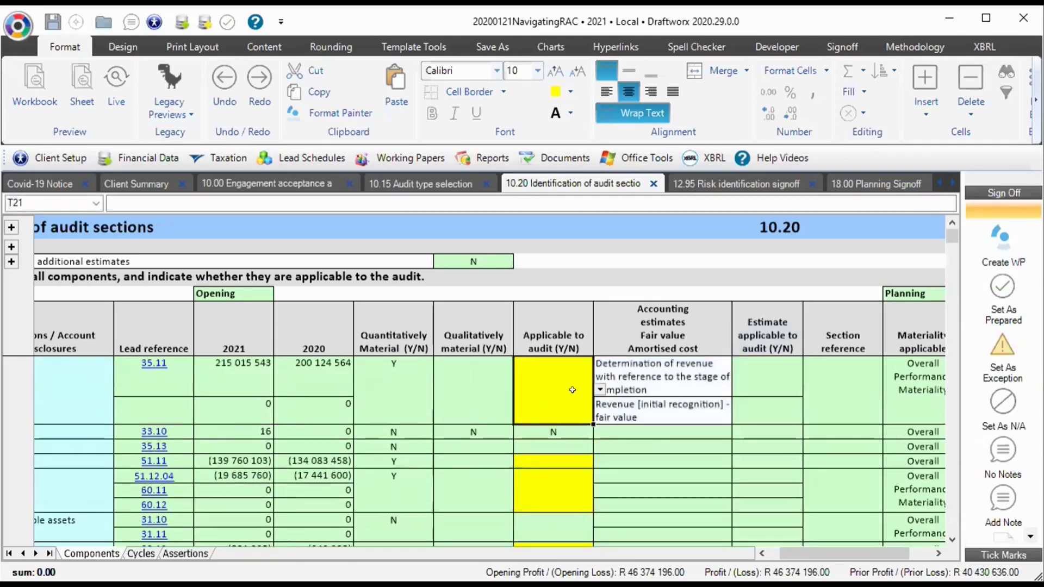
type("Y")
key("Return")
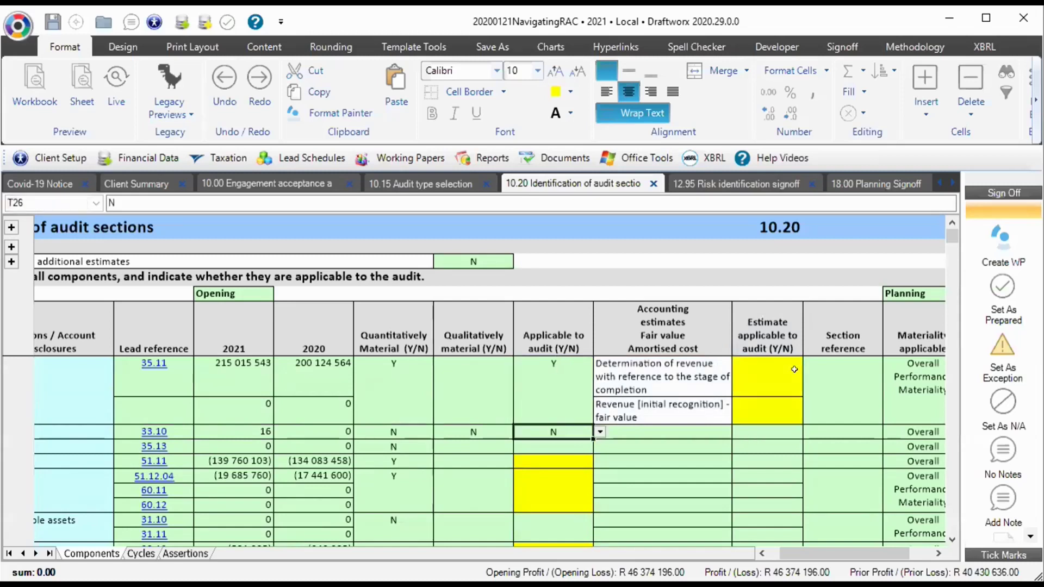
Check the section reference of Revenue and view the lead schedules in the 35 Revenue and receivables cycle
left_click(815, 379)
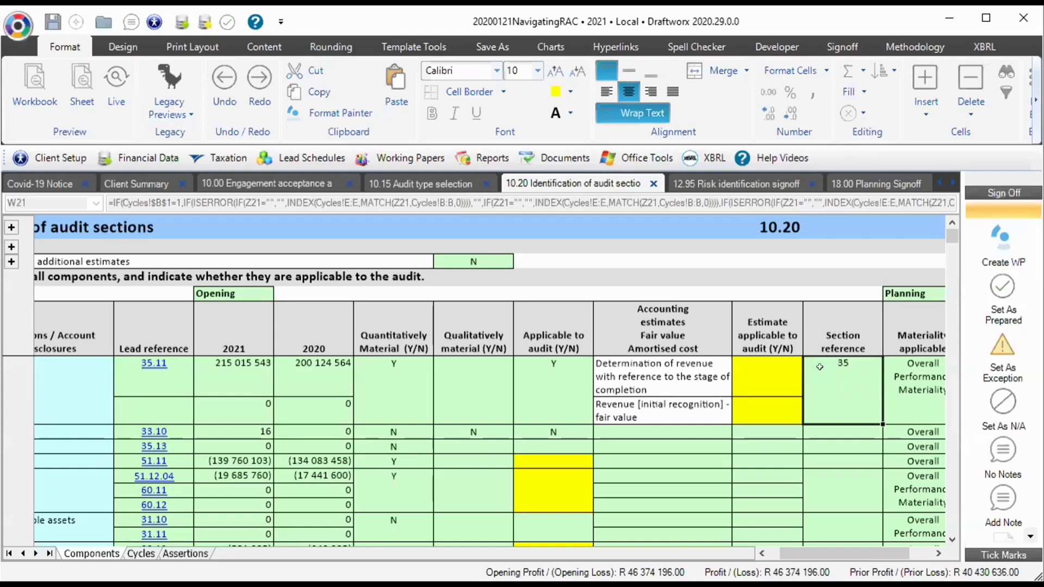
left_click(411, 158)
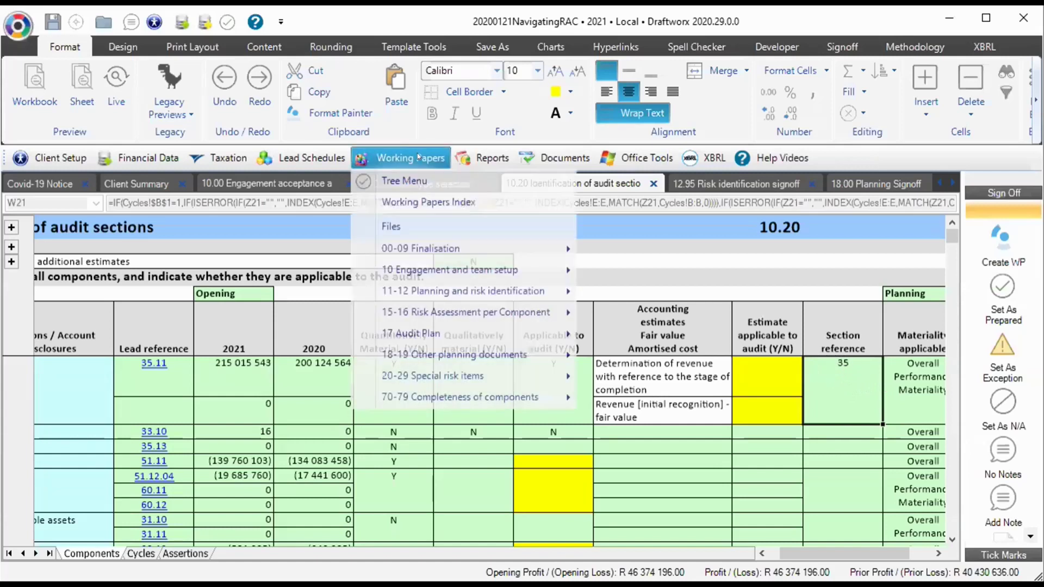
left_click(311, 157)
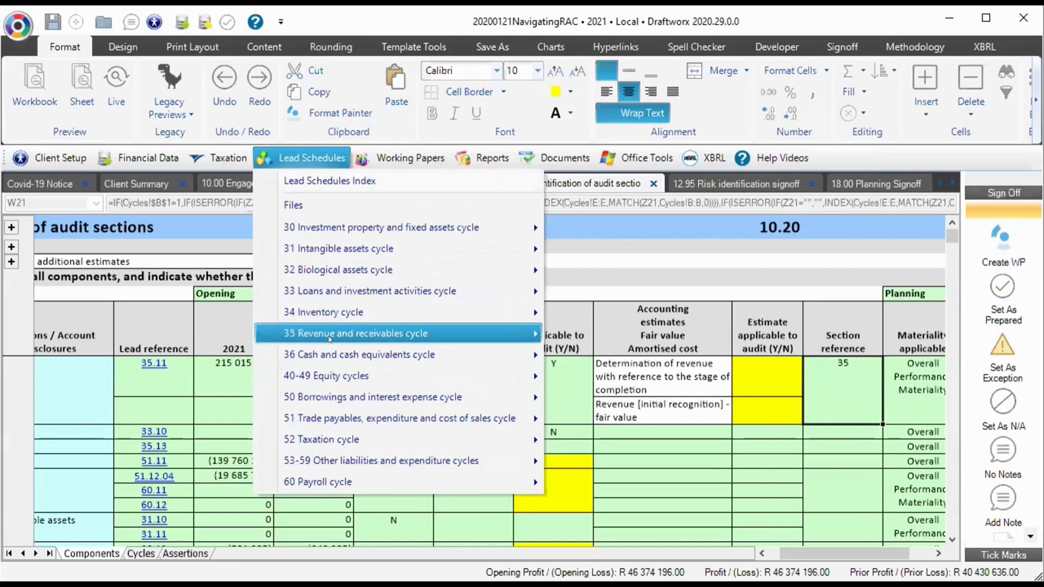
mouse_move(331, 338)
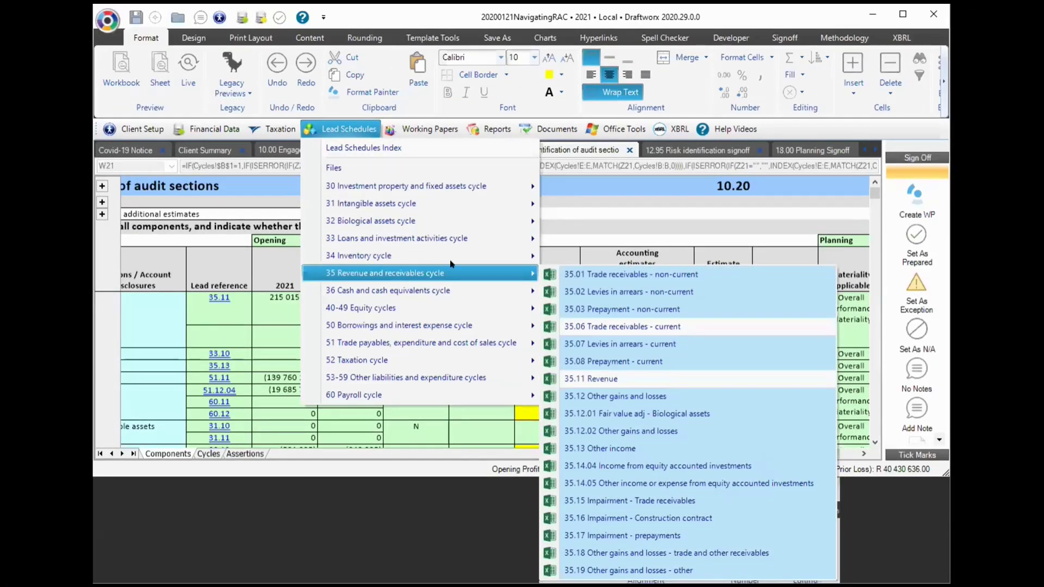
View the materiality applicable options for Revenue and the Planning or Revised choices above the materiality columns
left_click(681, 228)
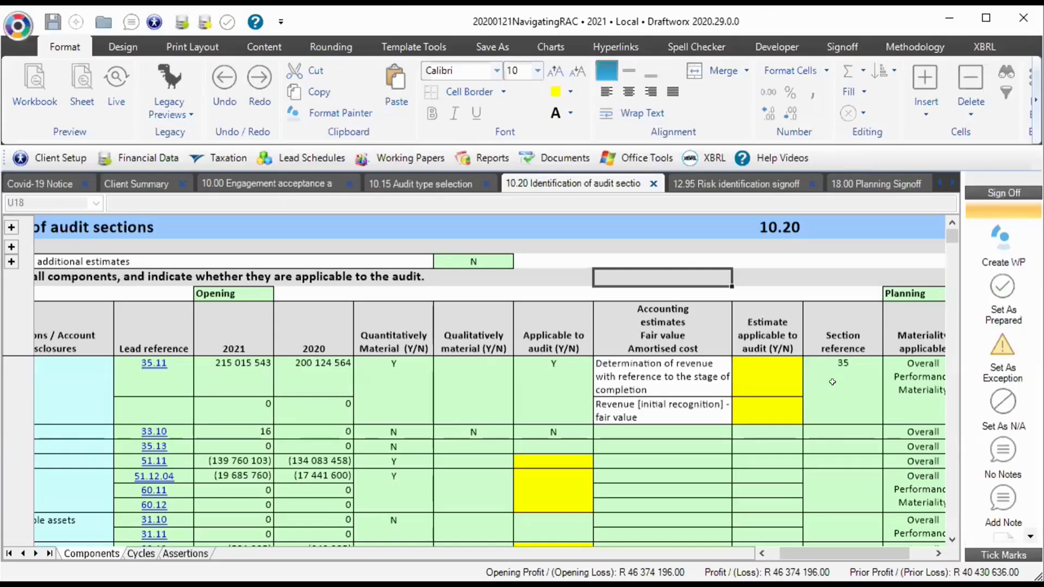
left_click(934, 556)
left_click(934, 555)
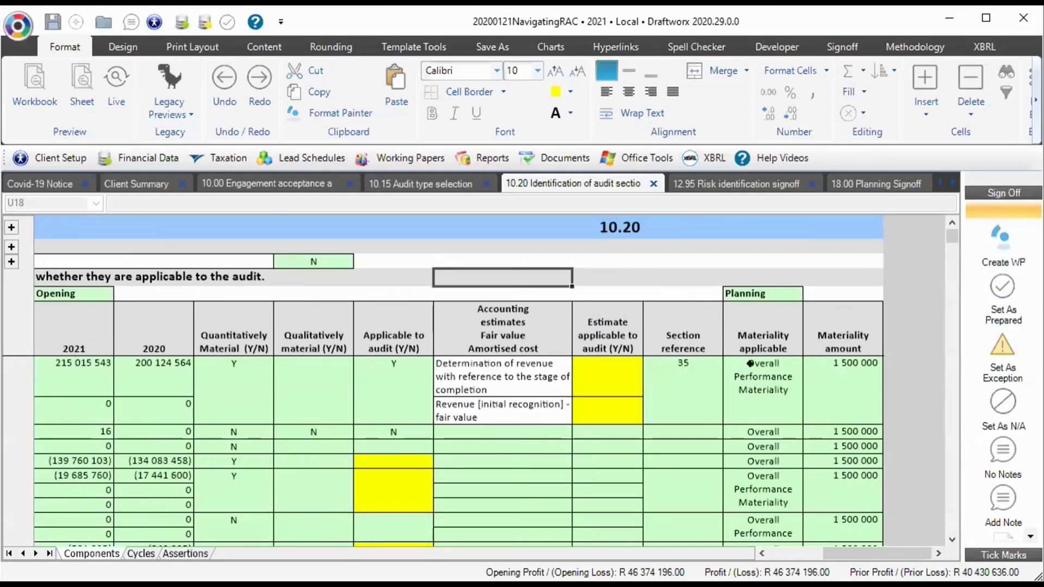
left_click(801, 388)
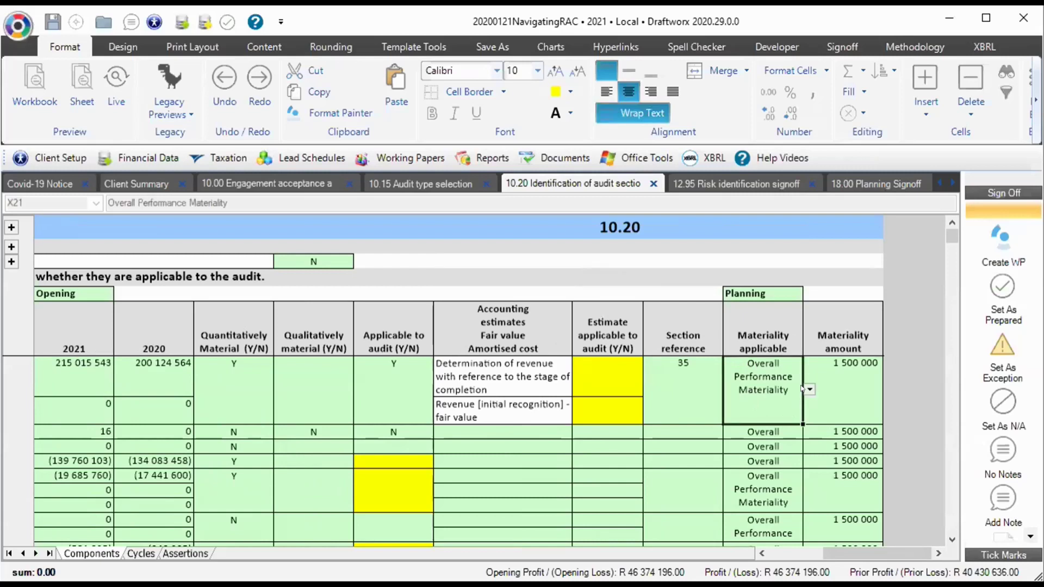
left_click(810, 389)
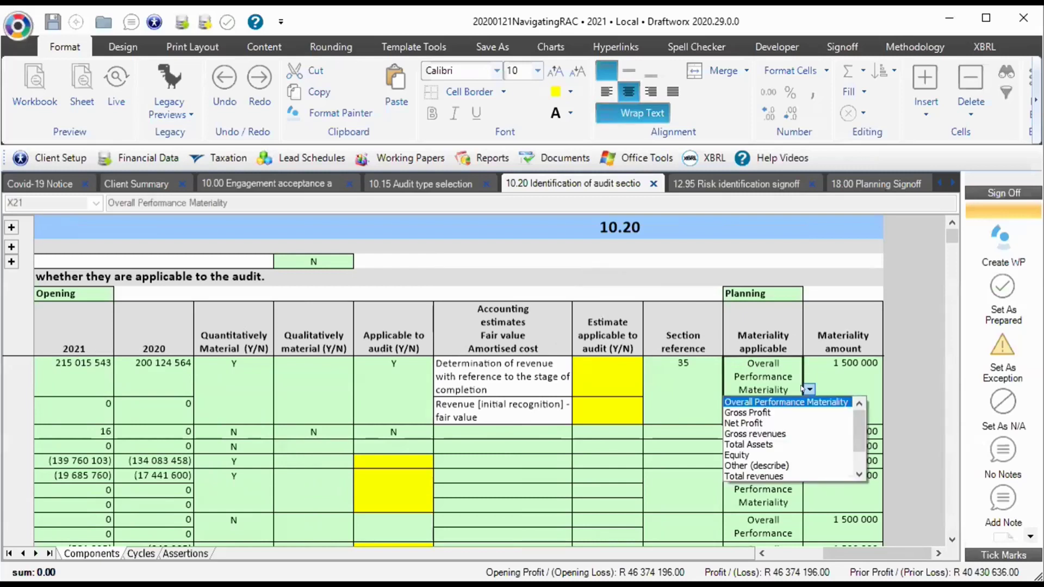
left_click(637, 367)
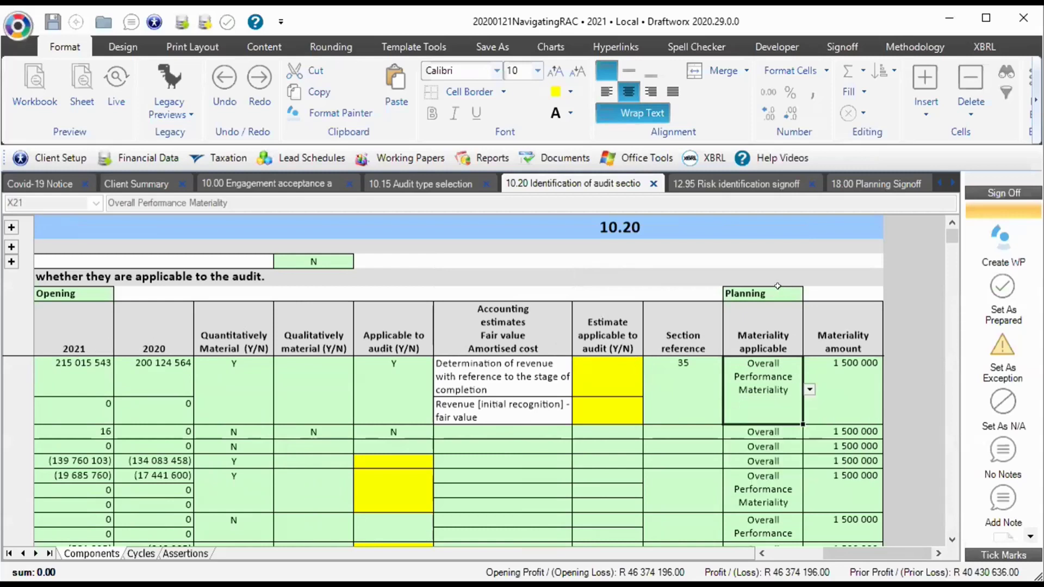
left_click(805, 294)
left_click(809, 294)
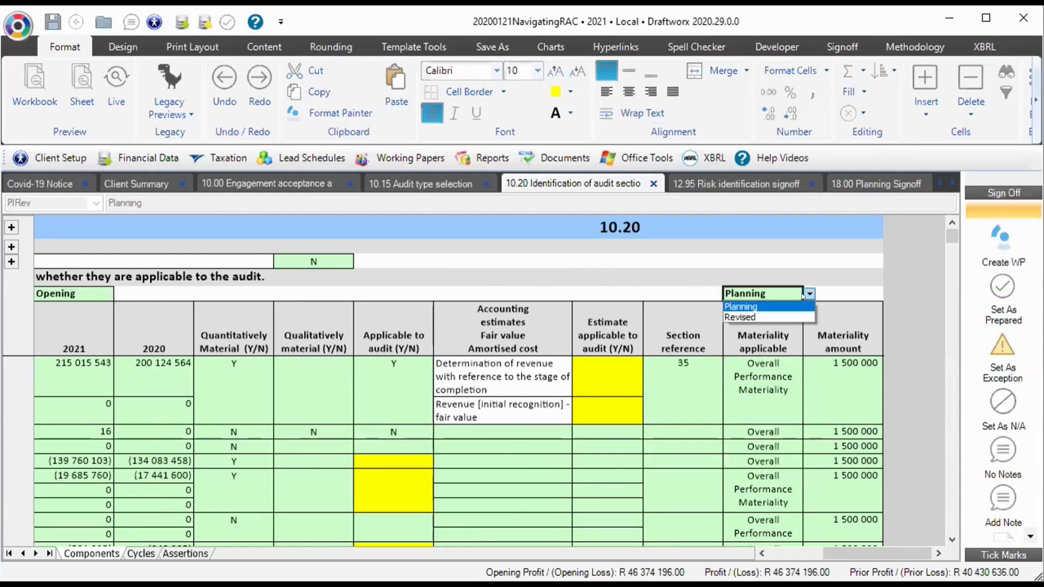
left_click(745, 401)
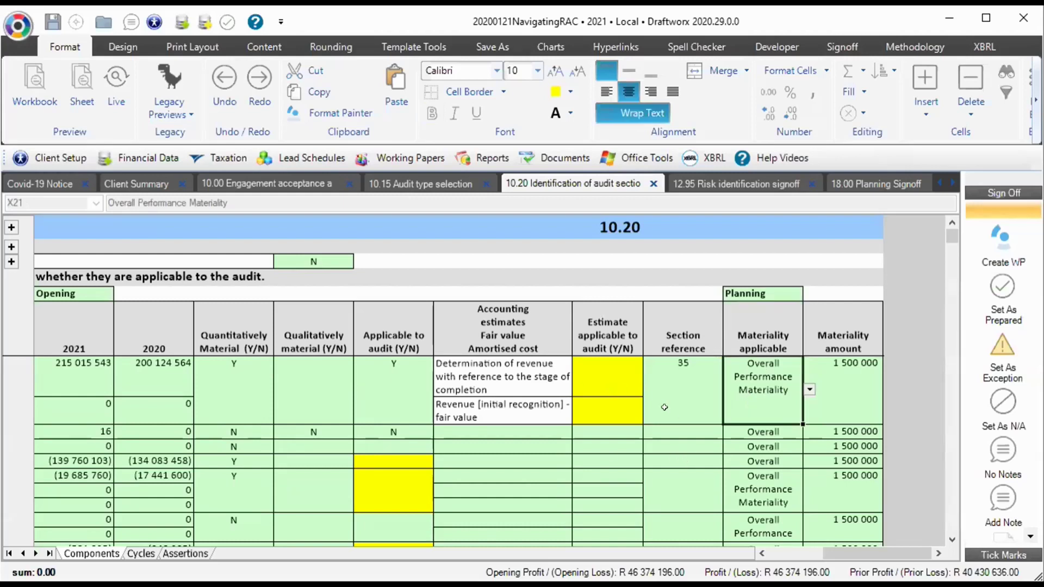
Check the section reference of Revenue against its allocation under Trade and other Receivables in the Cycles sheet
left_click(671, 369)
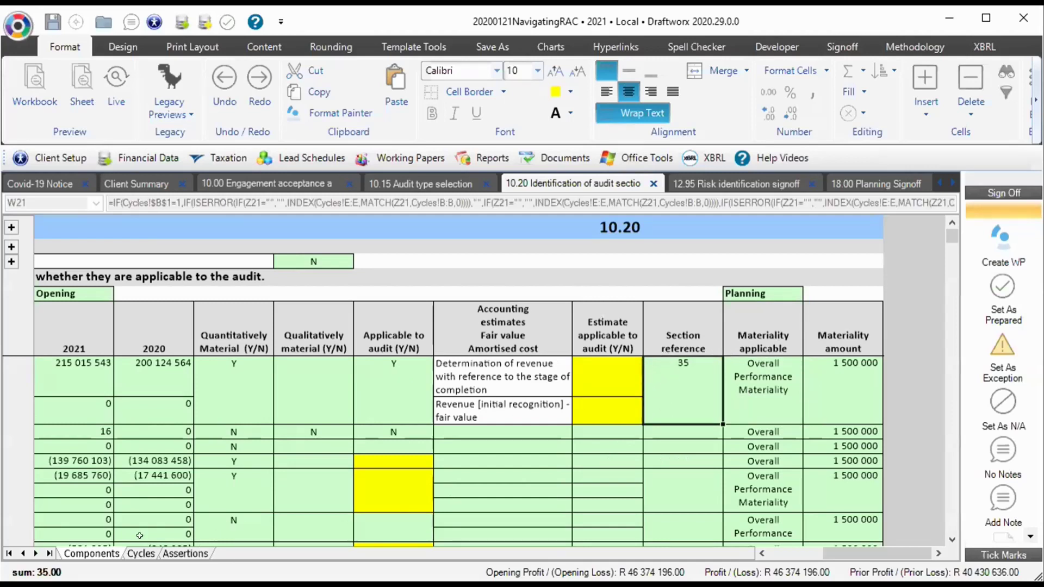
left_click(134, 552)
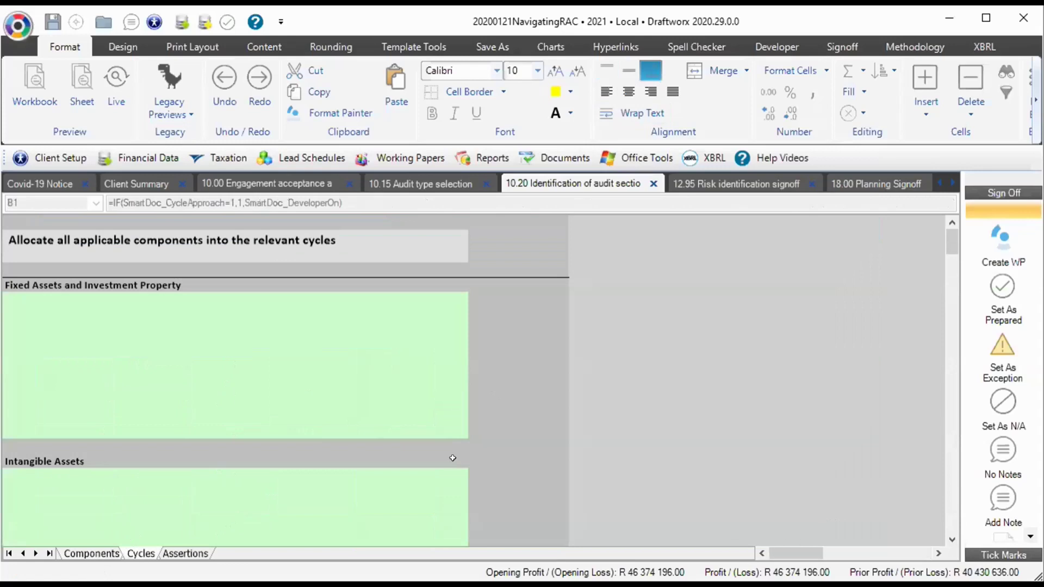
scroll(163, 430, "down", 5)
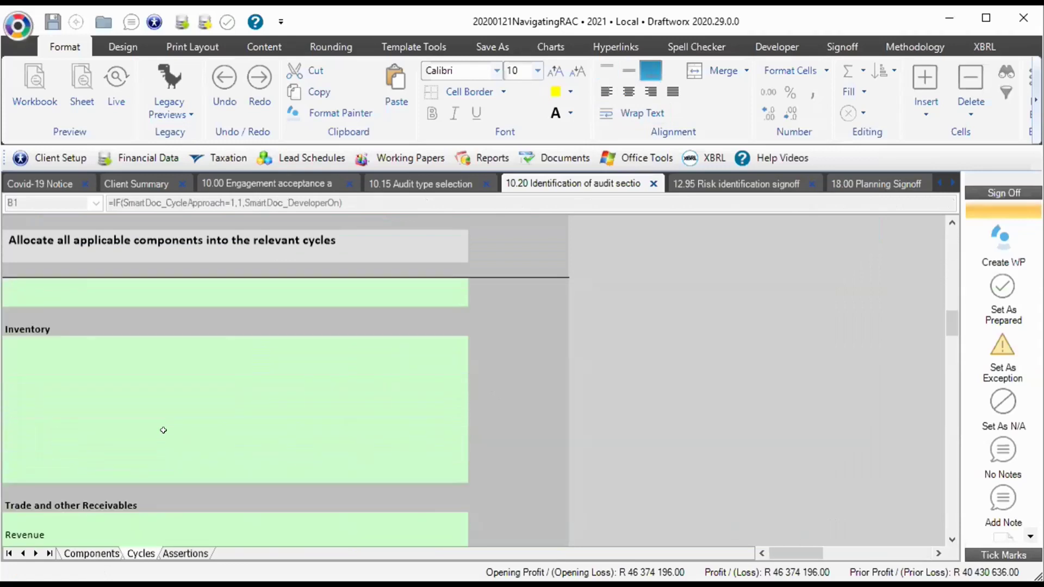
scroll(164, 430, "down", 2)
left_click(107, 476)
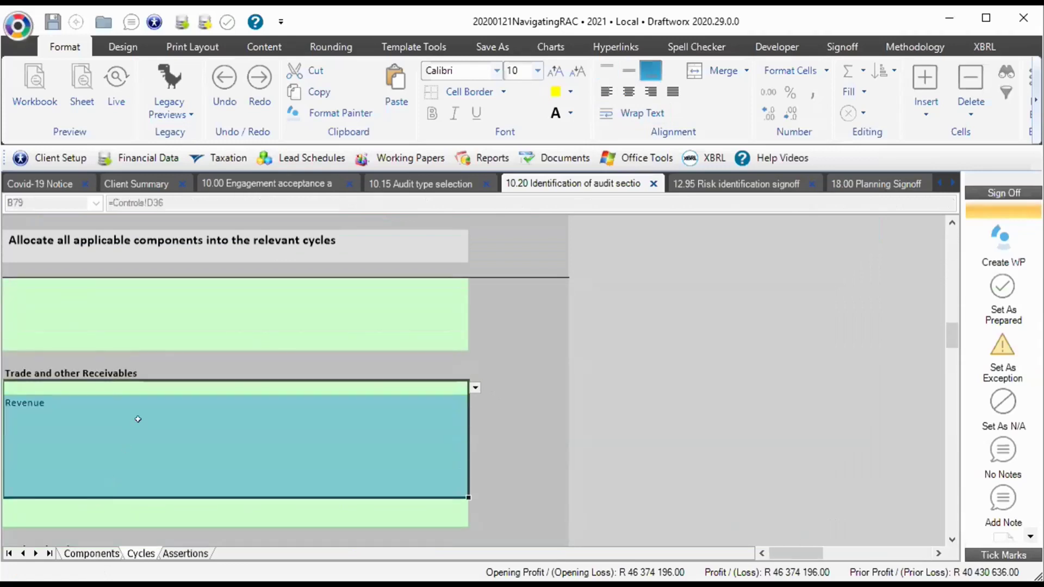
scroll(110, 381, "down", 1)
mouse_move(106, 358)
left_mouse_down()
mouse_move(106, 478)
mouse_move(89, 365)
left_mouse_up()
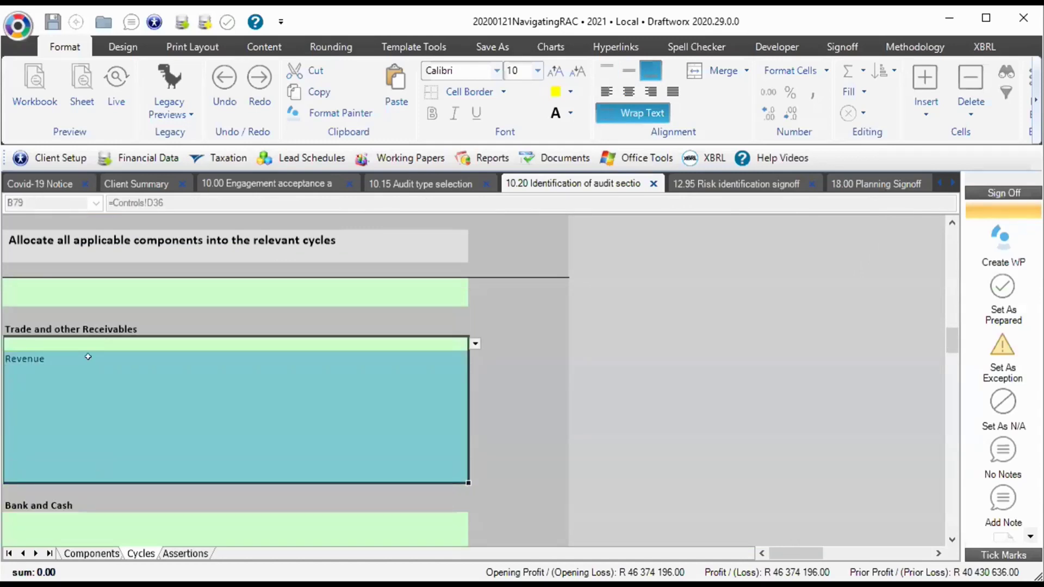
left_click(154, 249)
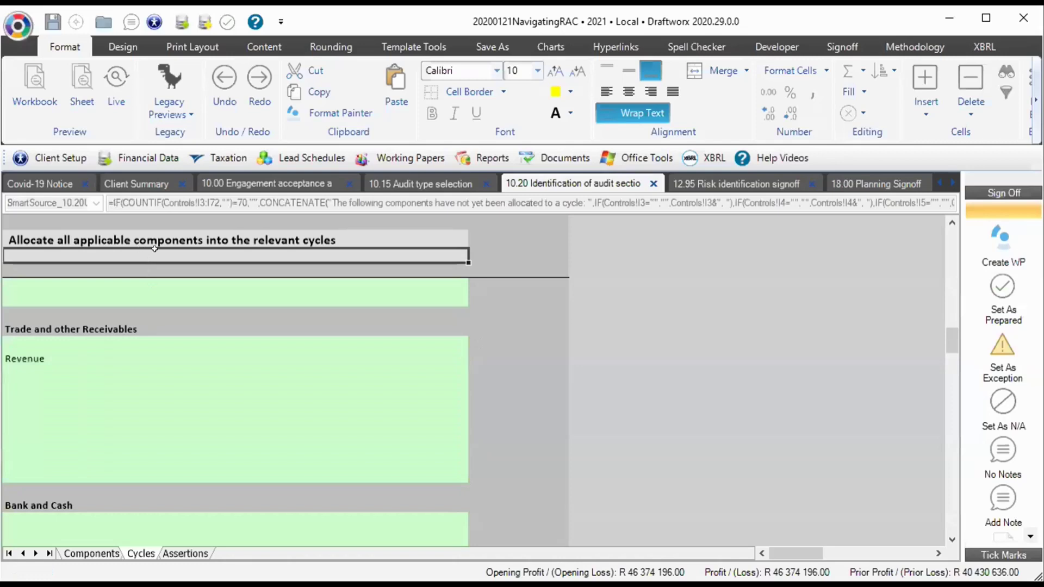
key("ctrl+b")
left_click(127, 353)
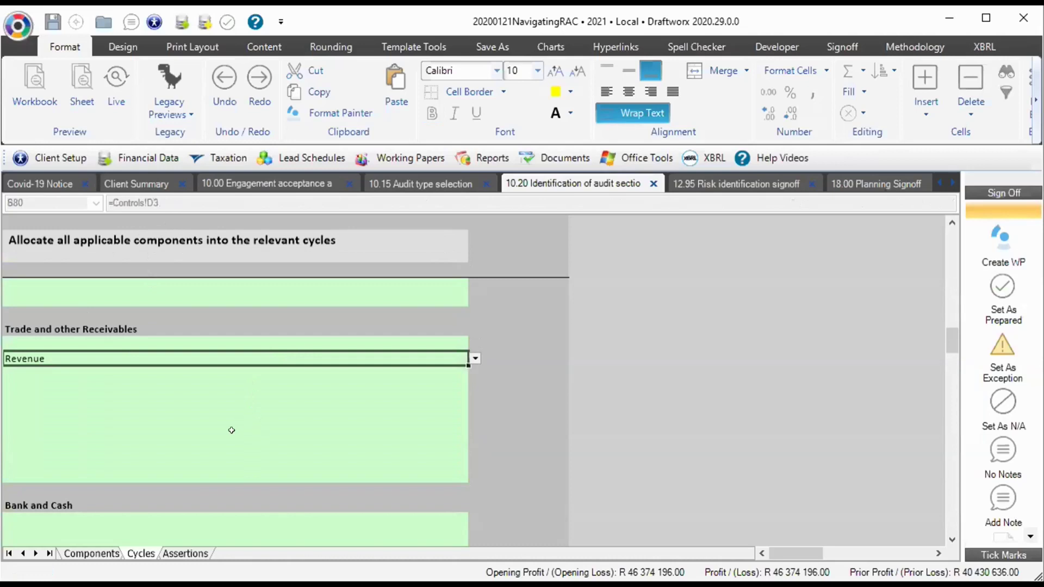
Log in to Draftworx again by entering the login password
left_click(18, 24)
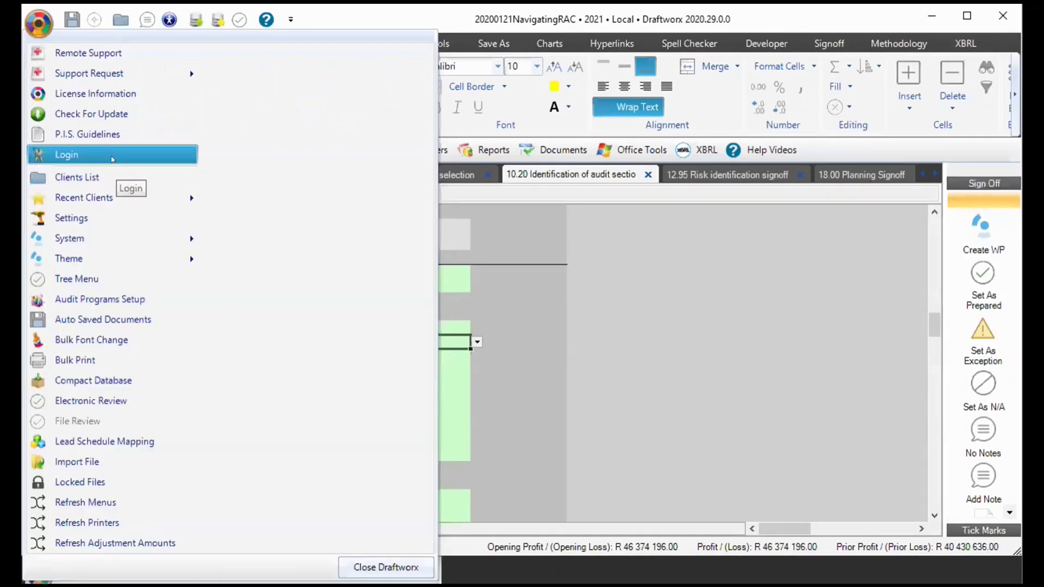
left_click(113, 155)
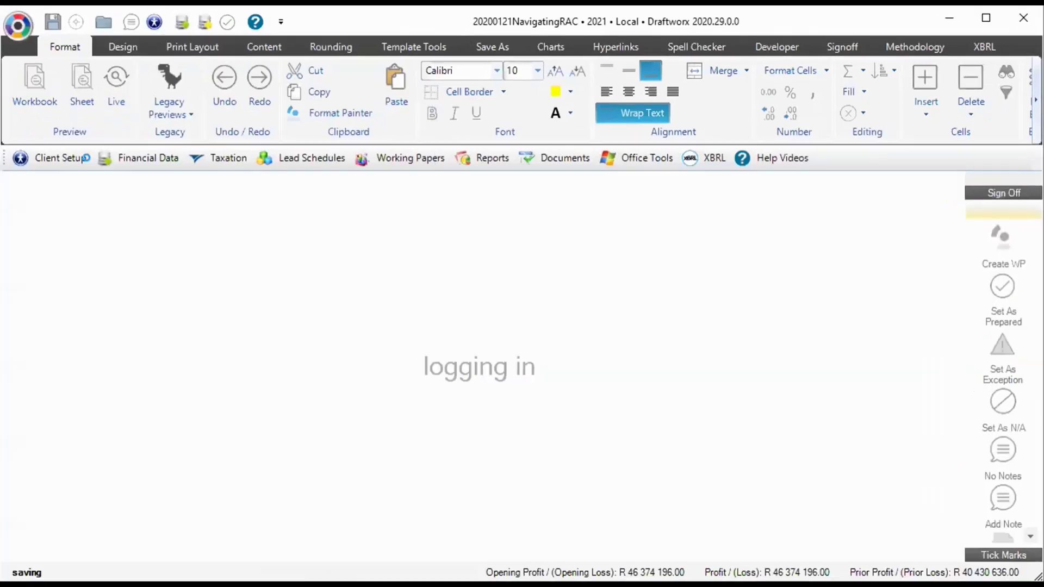
type("***********")
key("Return")
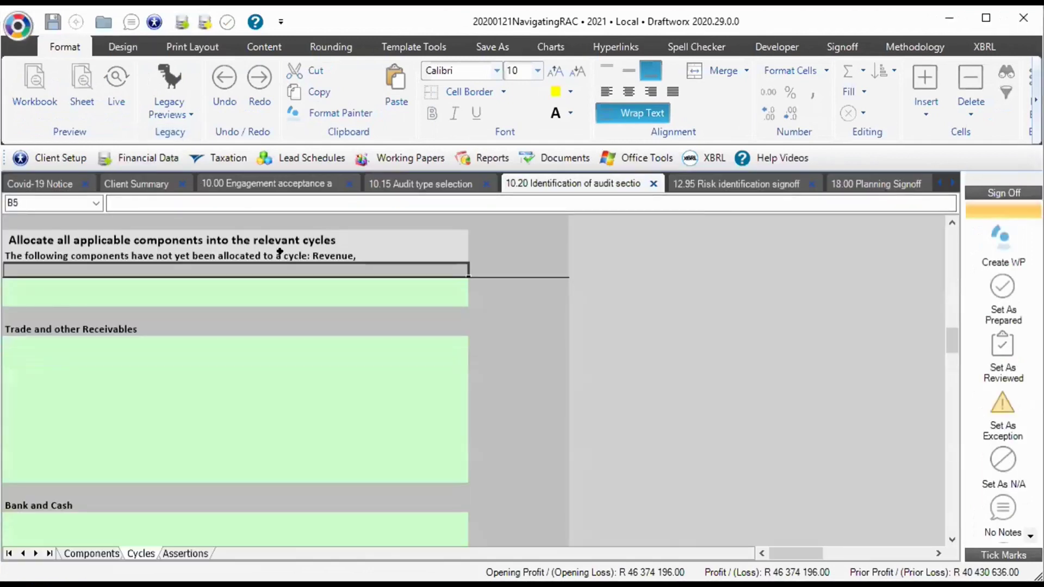
Allocate the Revenue component to the second row of the Trade and other Receivables cycle
left_click(257, 250)
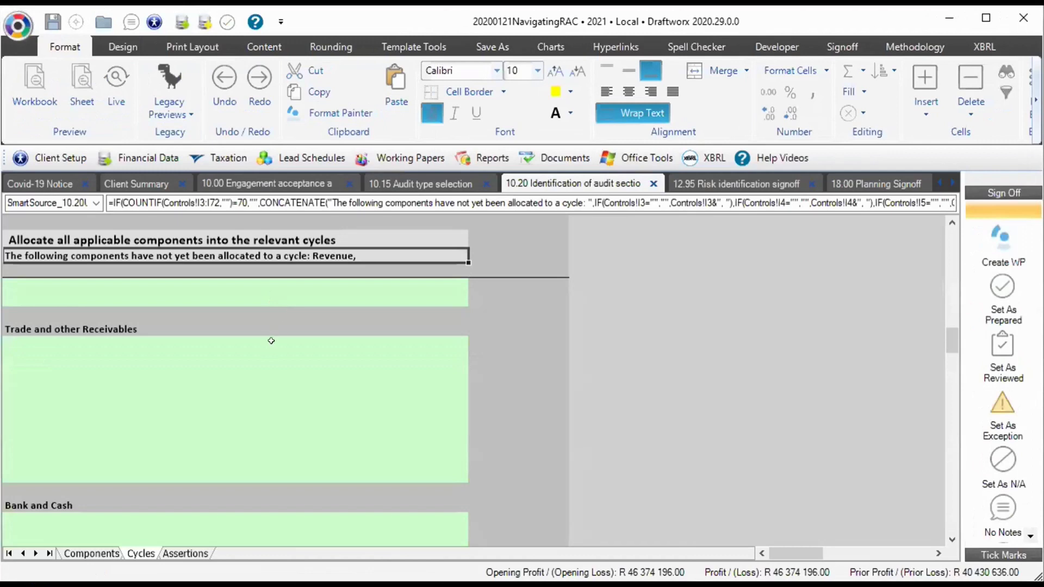
left_click(258, 357)
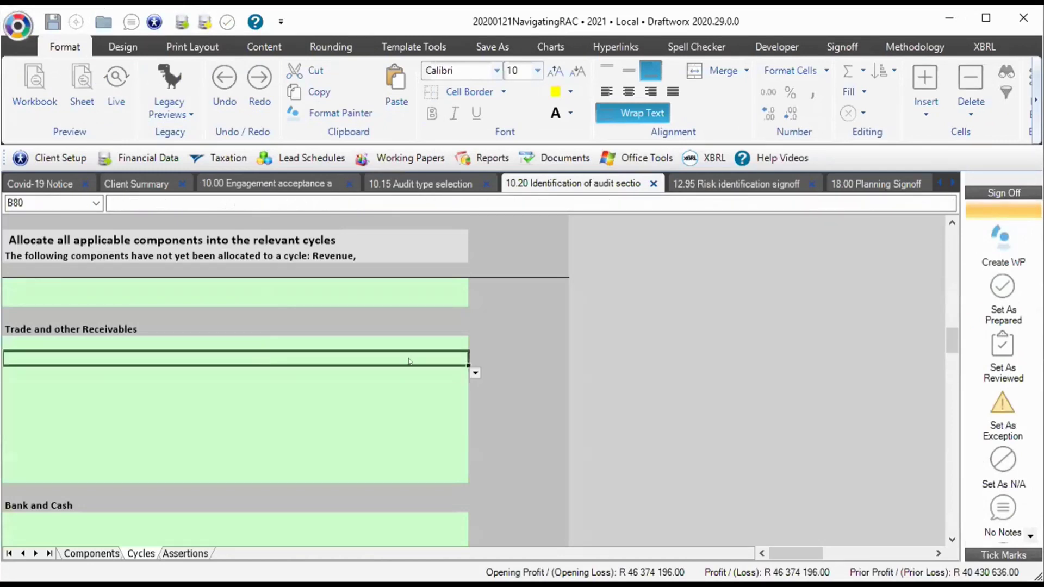
left_click(475, 358)
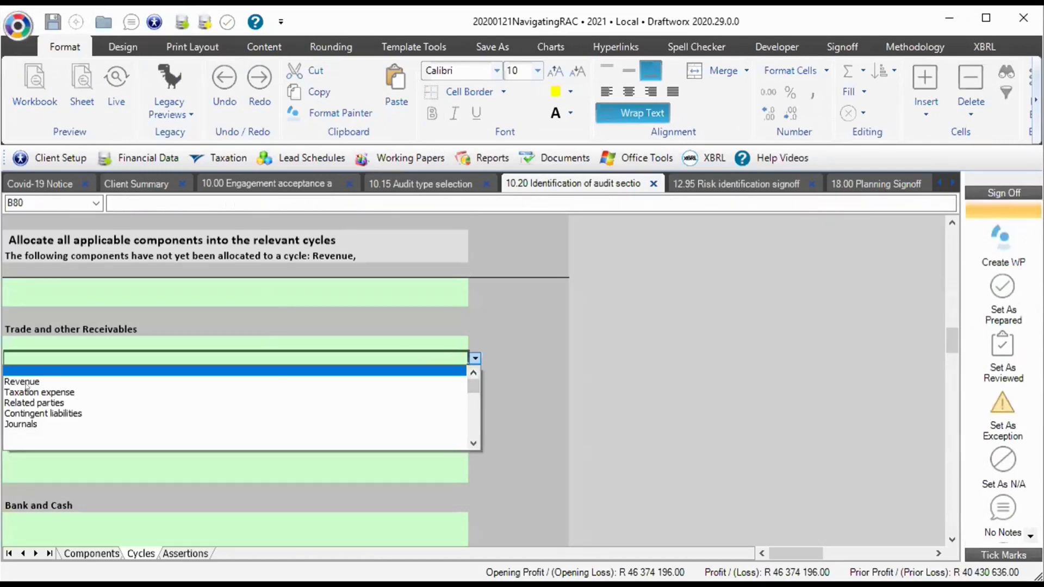
left_click(100, 378)
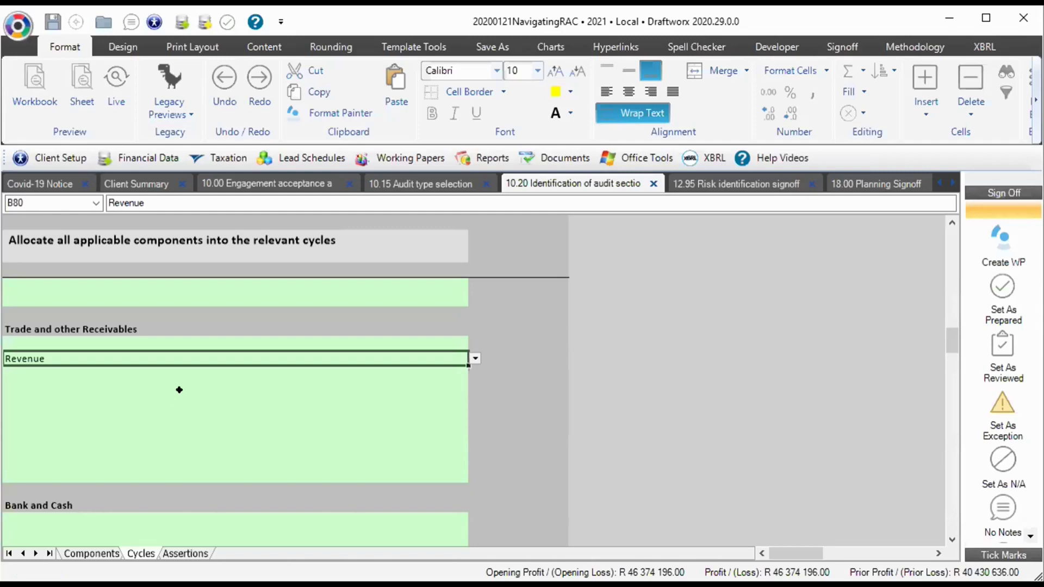
Examine the assertions table and the ISA 315 assertion mapping in the Assertions sheet, then return to the Components sheet
left_click(185, 553)
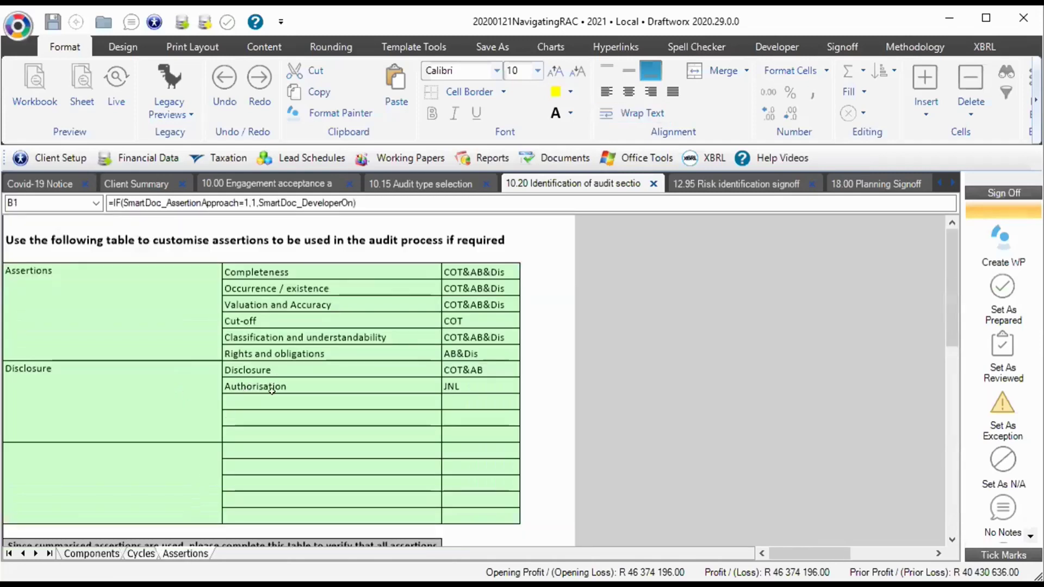
scroll(272, 390, "down", 6)
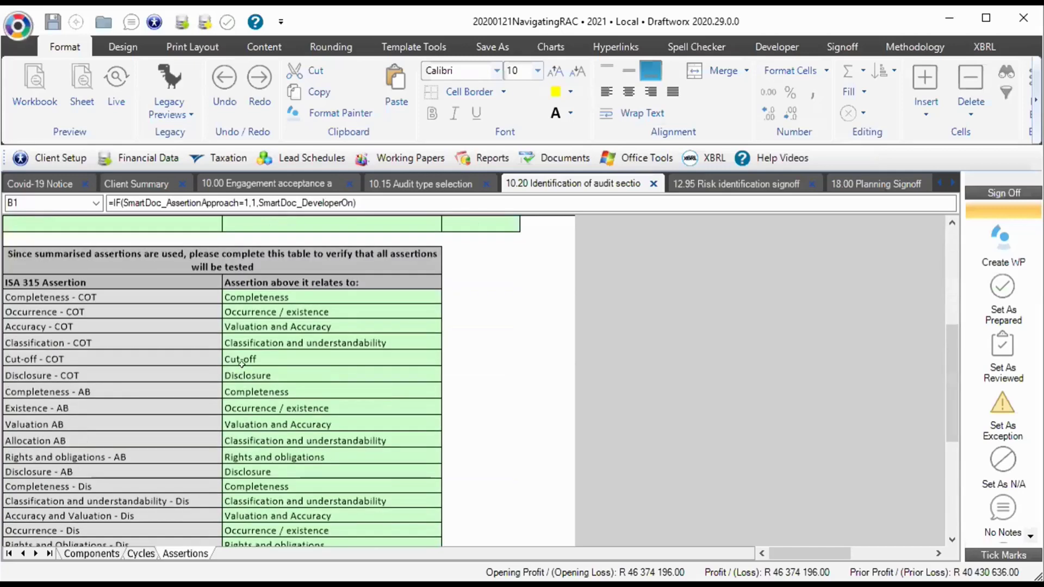
scroll(175, 310, "down", 1)
scroll(175, 310, "up", 1)
left_click_drag(126, 261, 132, 272)
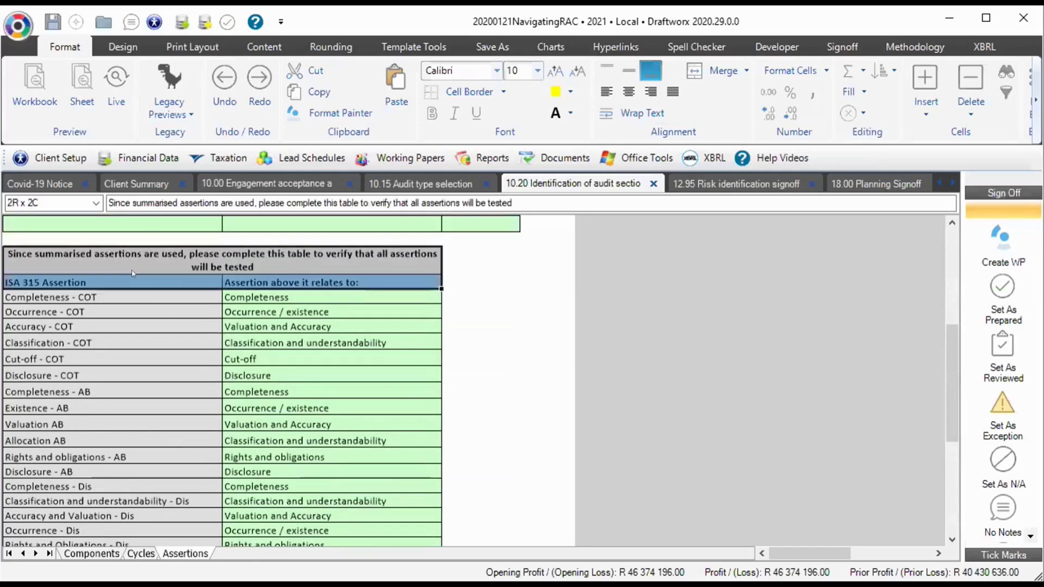
left_click_drag(81, 297, 109, 392)
left_click_drag(120, 443, 120, 515)
scroll(343, 315, "down", 1)
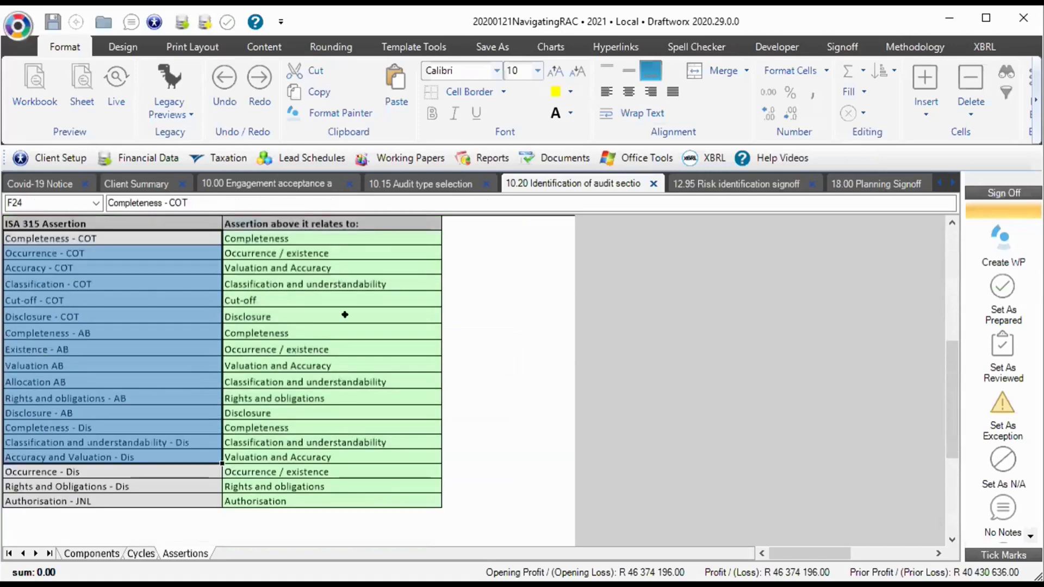
left_click(288, 229)
left_click(280, 239)
key("shift+Left")
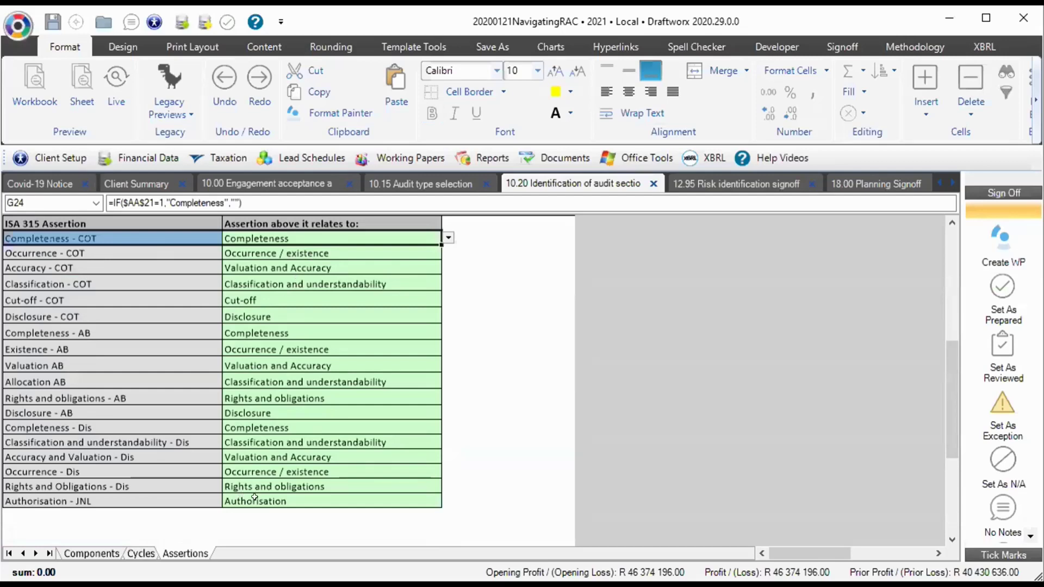
scroll(254, 497, "up", 7)
left_click(91, 552)
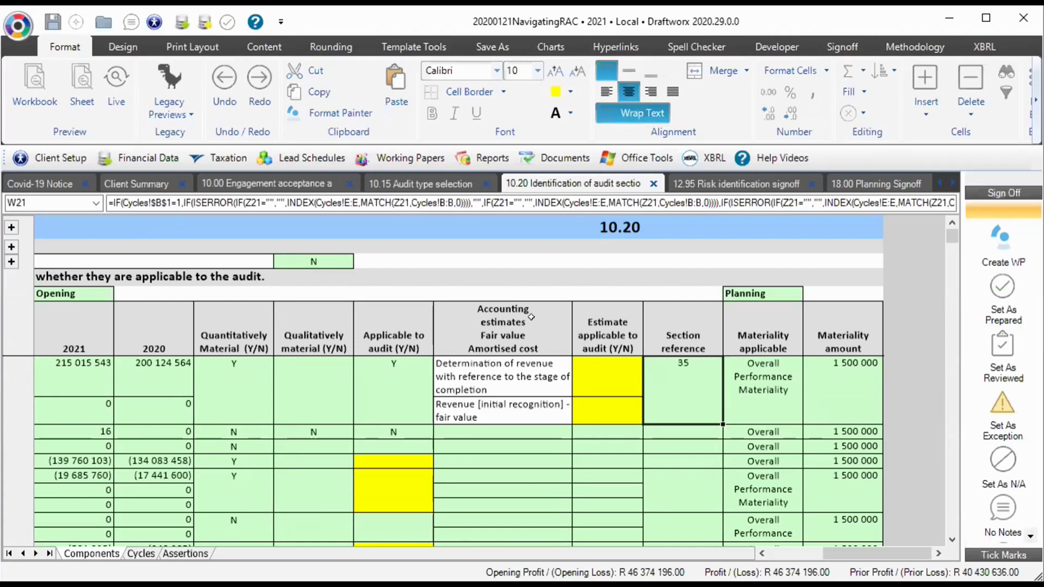
Examine the header details, document sign-off questions and overall audit risk question in the 12.95 Risk identification signoff
left_click(709, 182)
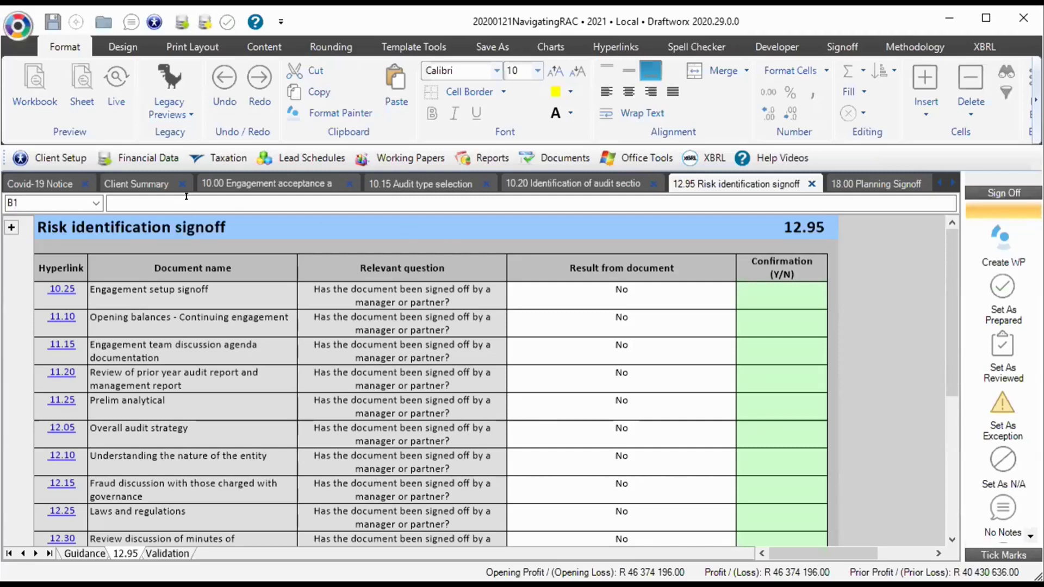
left_click(10, 228)
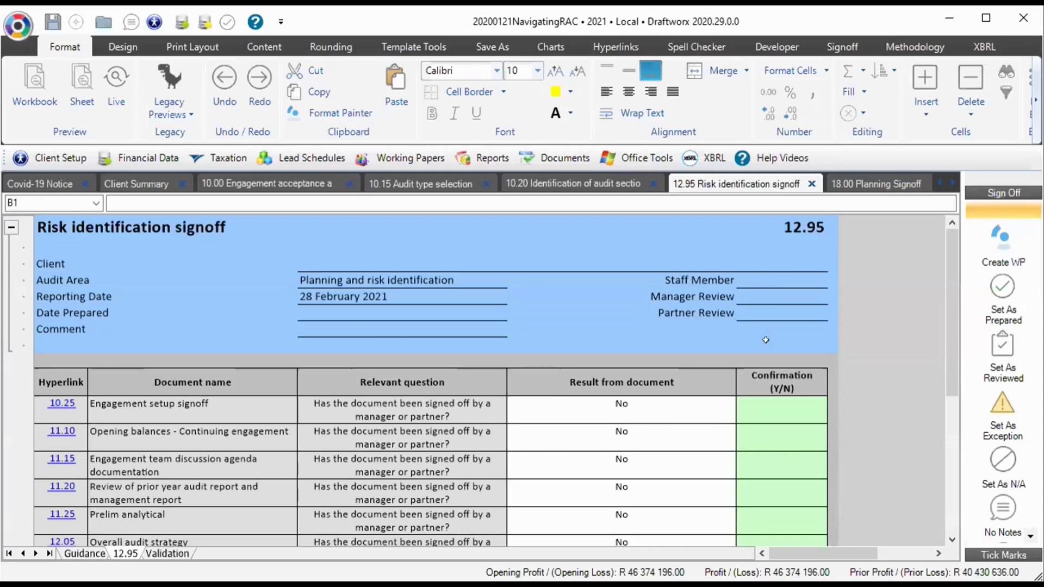
left_click(799, 228)
scroll(689, 418, "down", 2)
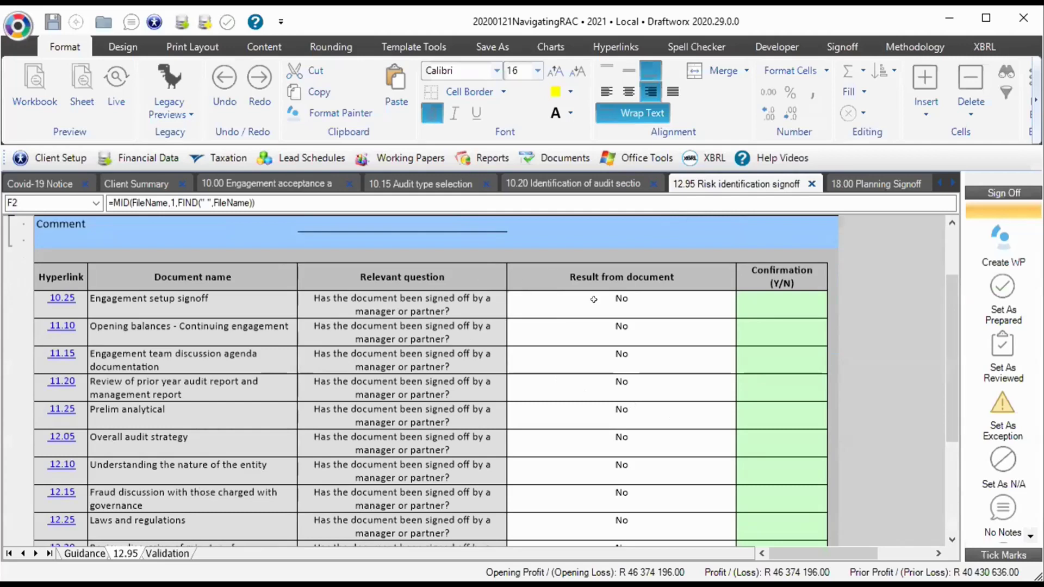
left_click_drag(201, 330, 543, 446)
left_click(599, 332)
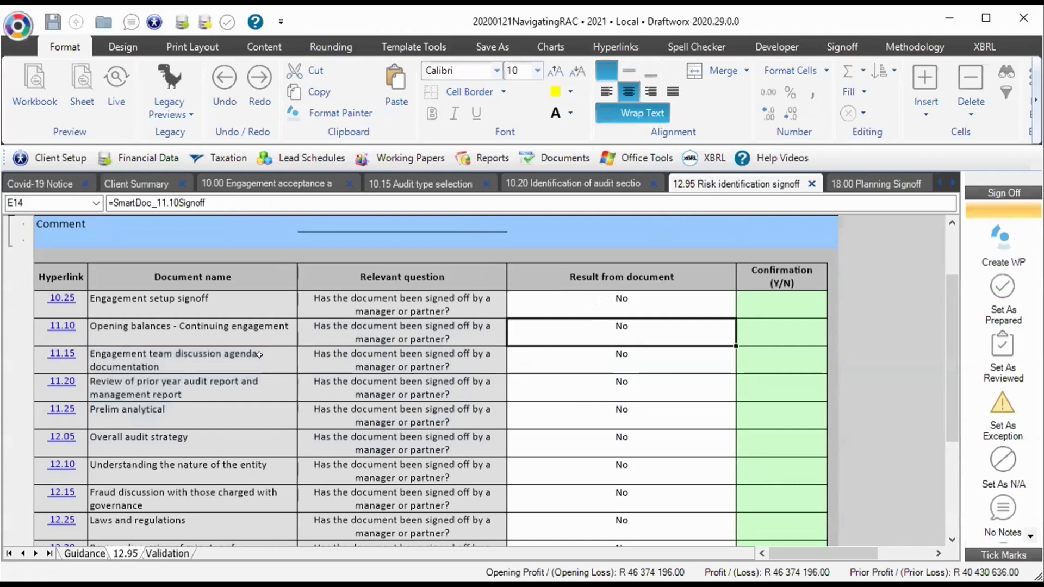
scroll(257, 354, "down", 6)
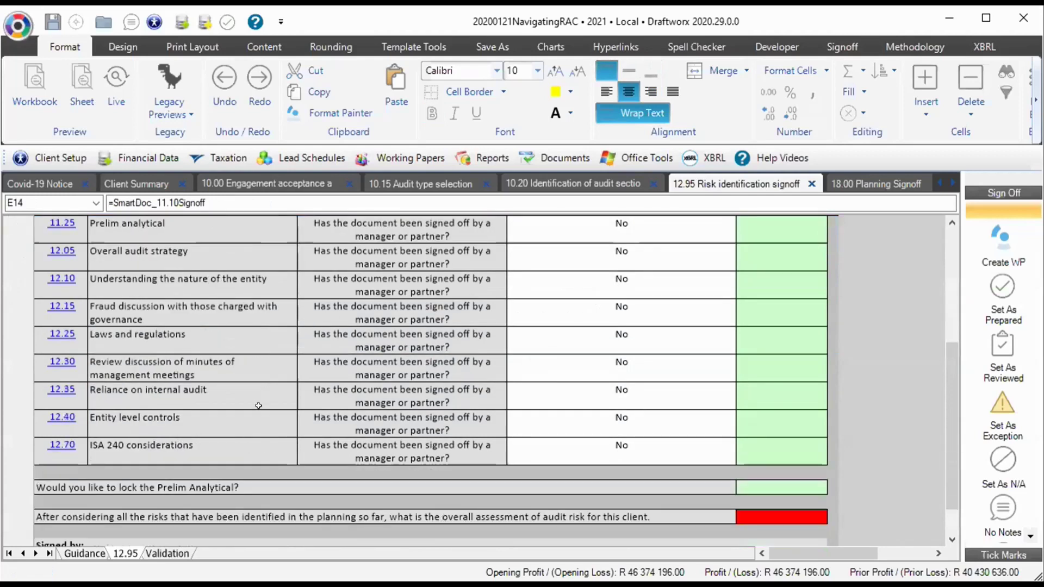
scroll(267, 408, "up", 7)
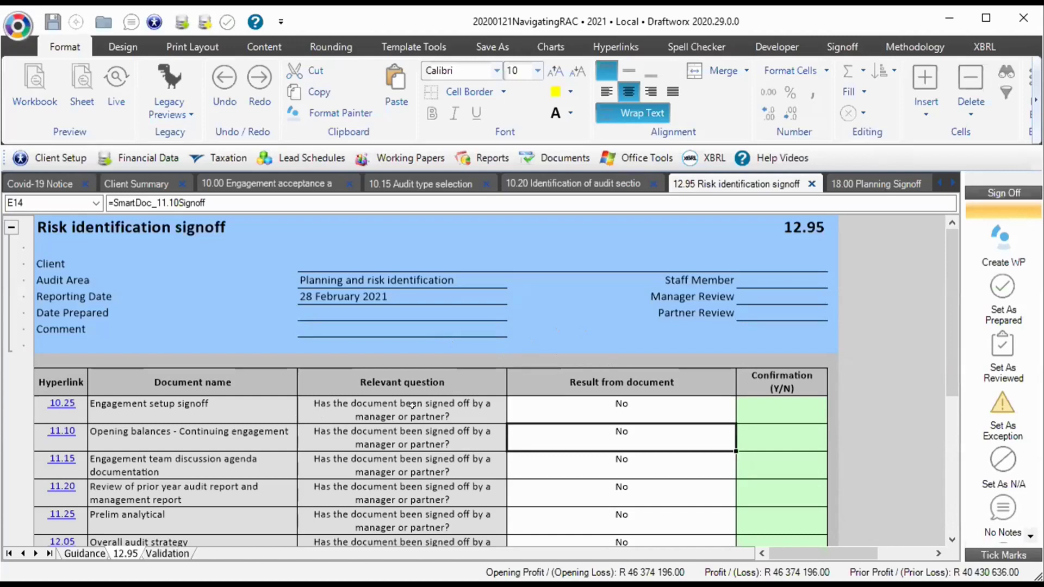
scroll(412, 405, "down", 3)
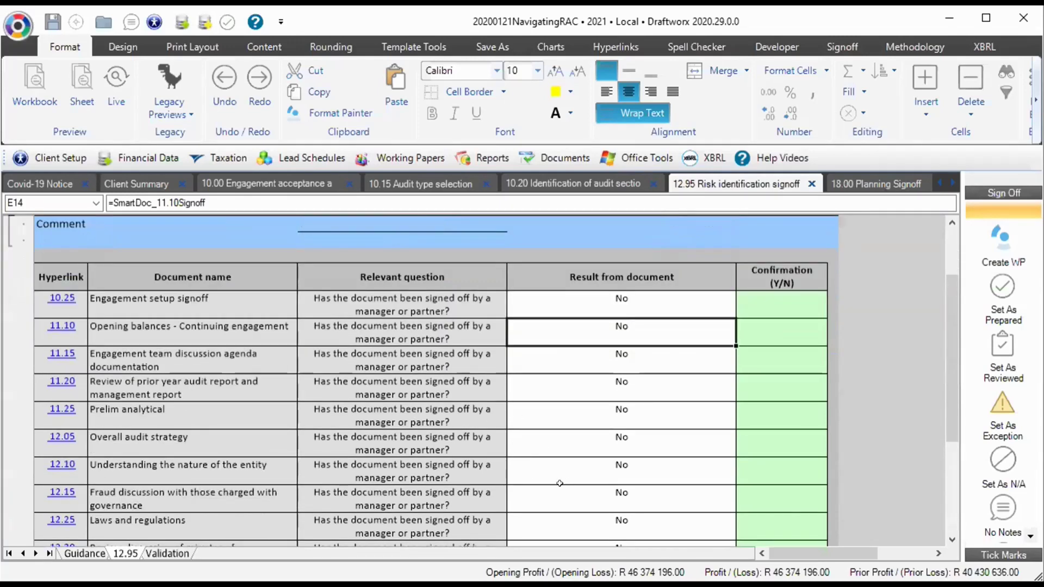
scroll(563, 483, "down", 3)
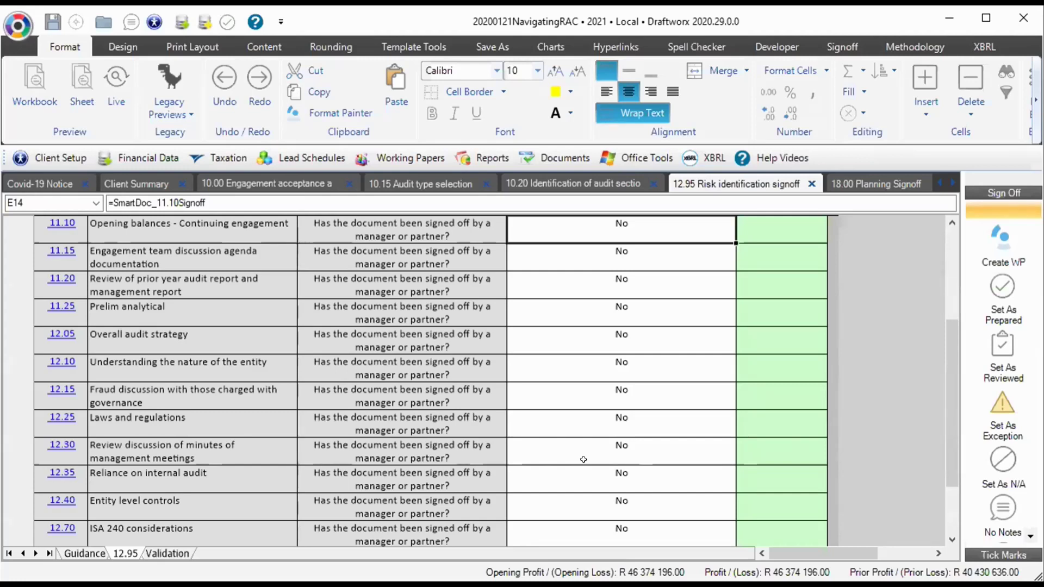
Enter Y as the confirmation for documents 10.25 through 12.15 in the 12.95 signoff table
scroll(584, 459, "up", 3)
left_click(779, 315)
type("Y")
key("Return")
type("Y")
key("Return")
type("Y")
key("Return")
type("Y")
key("Return")
type("Y")
key("Return")
type("Y")
key("Return")
type("Y")
key("Return")
type("Y")
key("Up")
key("Up")
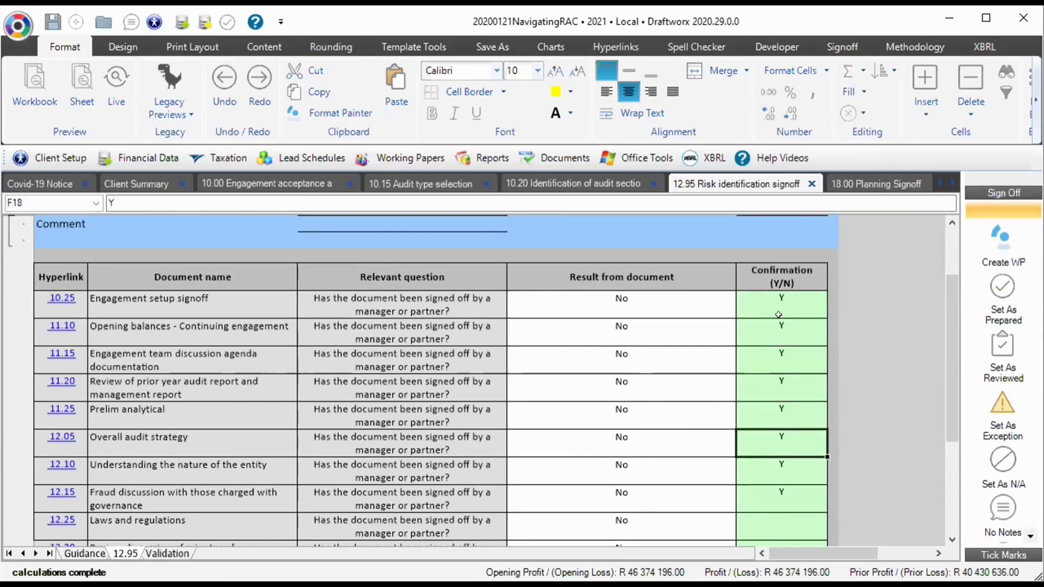
Enter Y as the confirmation for documents 12.25, 12.30, 12.35, 12.40 and 12.70
key("Up")
key("Down")
key("Down")
key("Down")
key("Down")
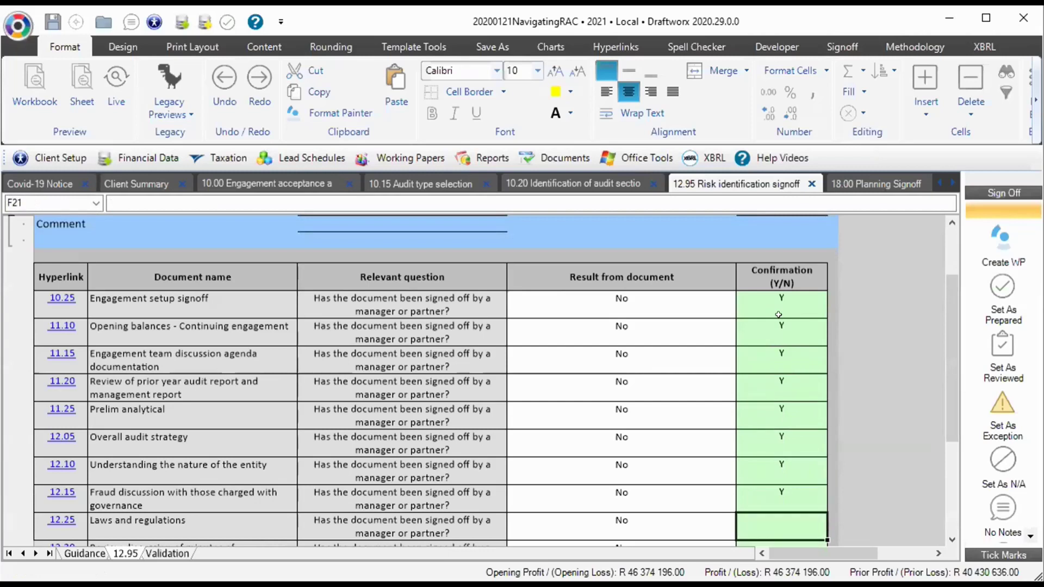
type("Y")
key("Return")
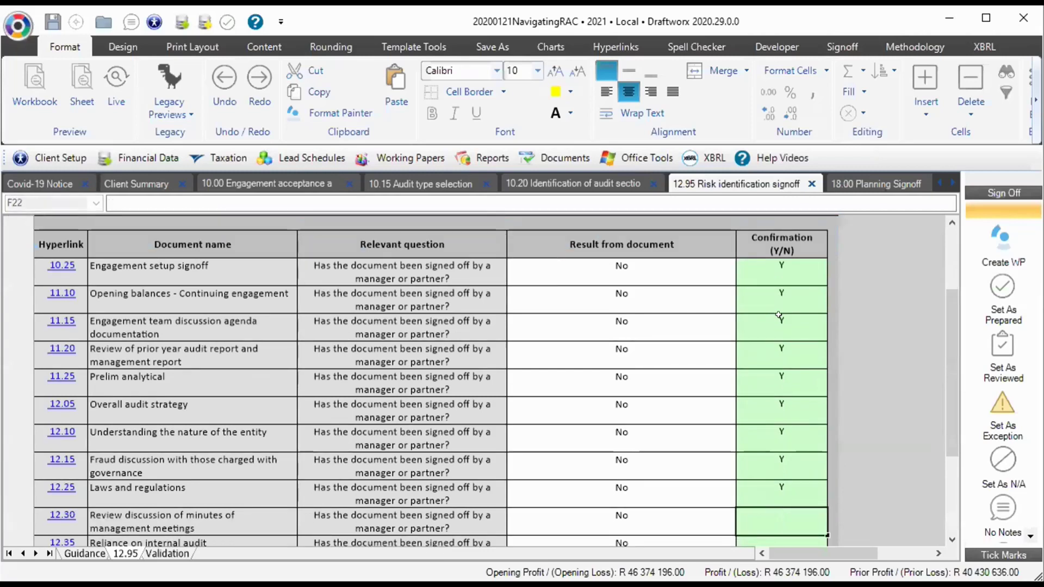
type("Y")
key("Return")
type("Y")
key("Return")
type("Y")
key("Return")
type("Y")
key("Return")
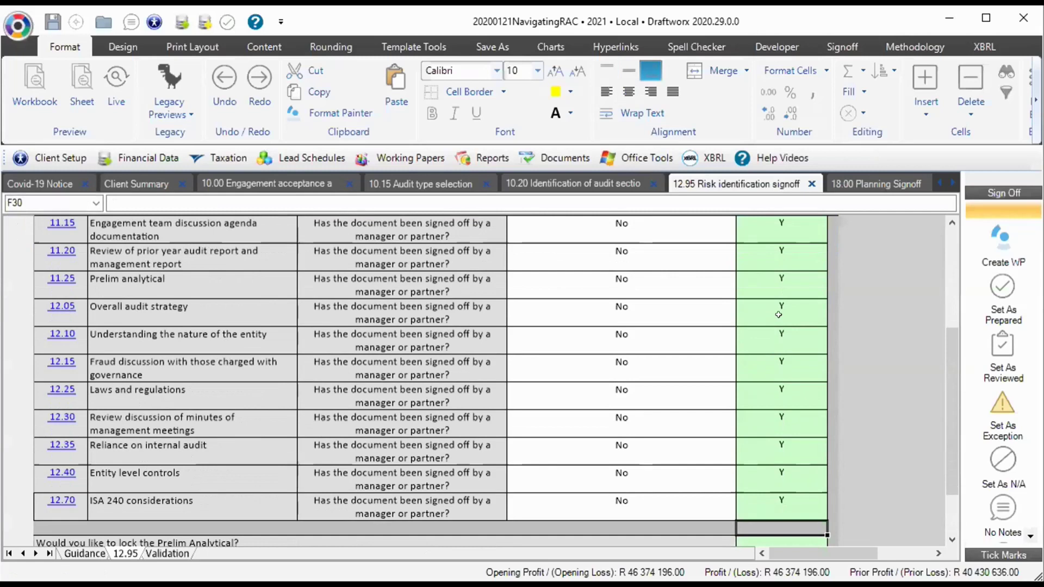
Mark the 12.95 Risk identification signoff as reviewed by the manager
scroll(699, 424, "up", 5)
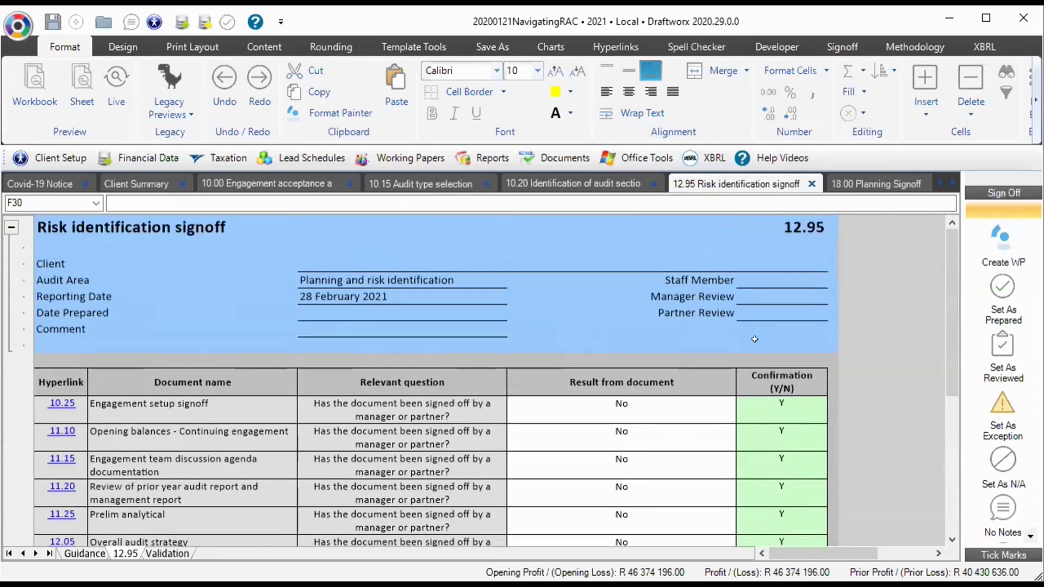
left_click(1004, 348)
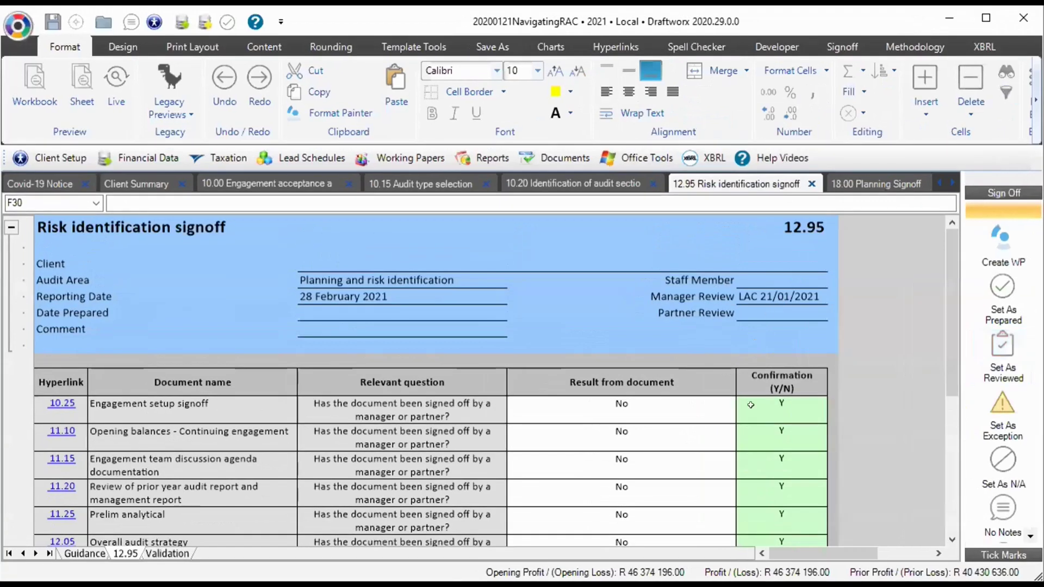
scroll(751, 405, "down", 6)
scroll(751, 405, "up", 2)
scroll(752, 405, "up", 1)
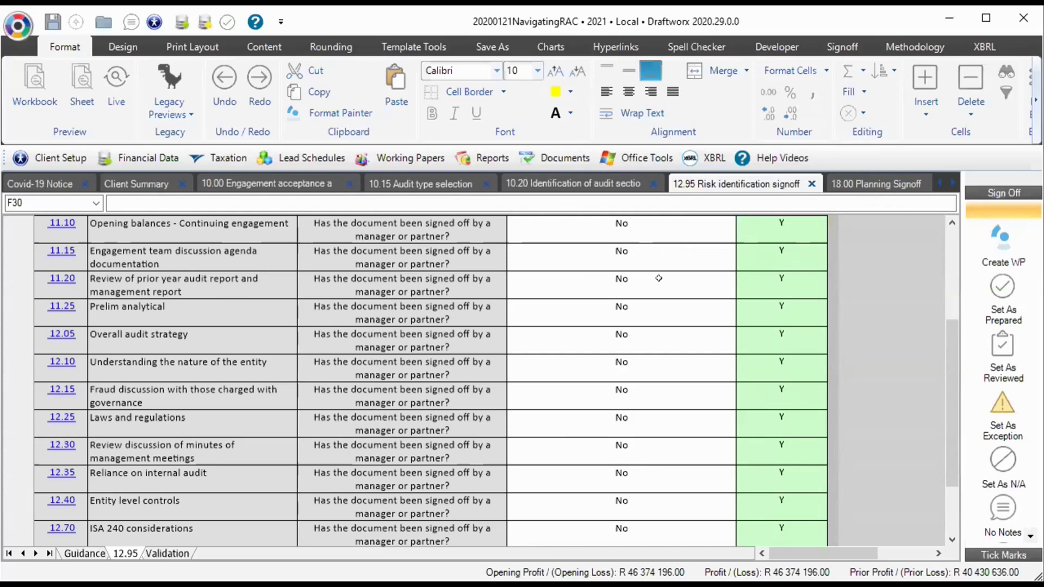
Examine the audit program population checks on component allocation, confirmation and signoff in the Validation sheet
left_click(167, 553)
left_click_drag(350, 272, 356, 310)
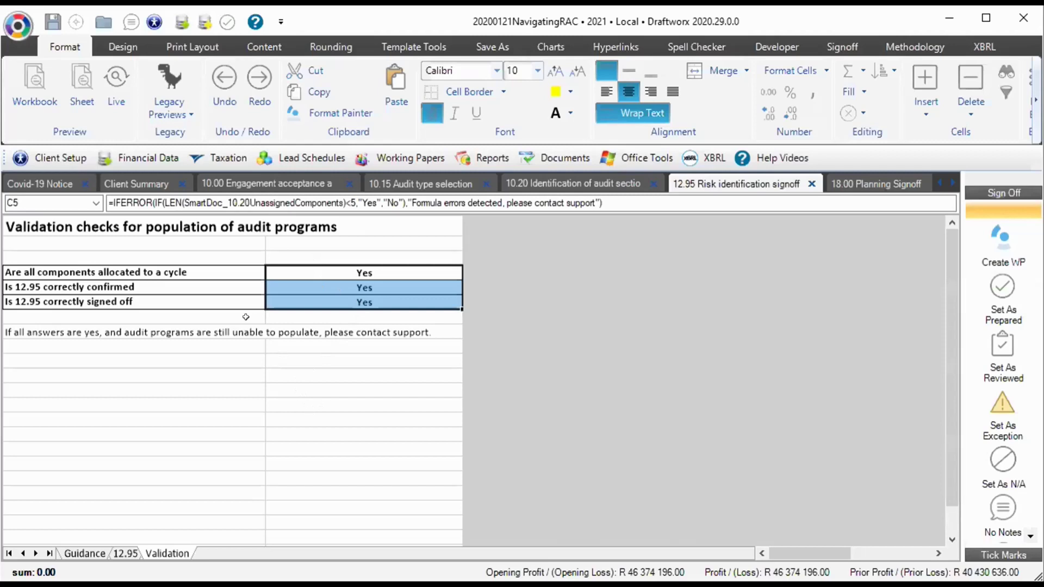
key("Down")
key("Down")
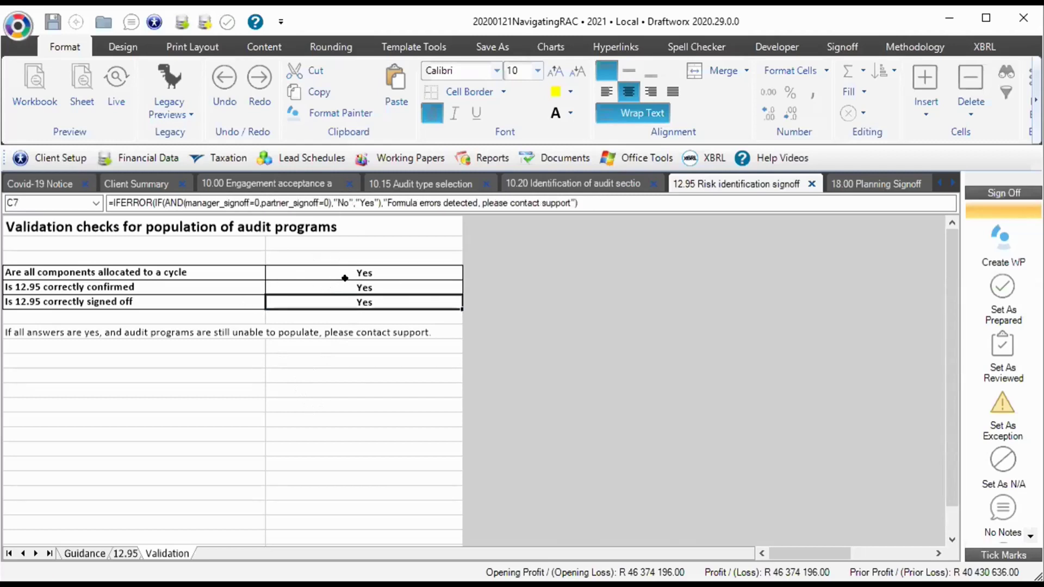
left_click_drag(368, 273, 289, 306)
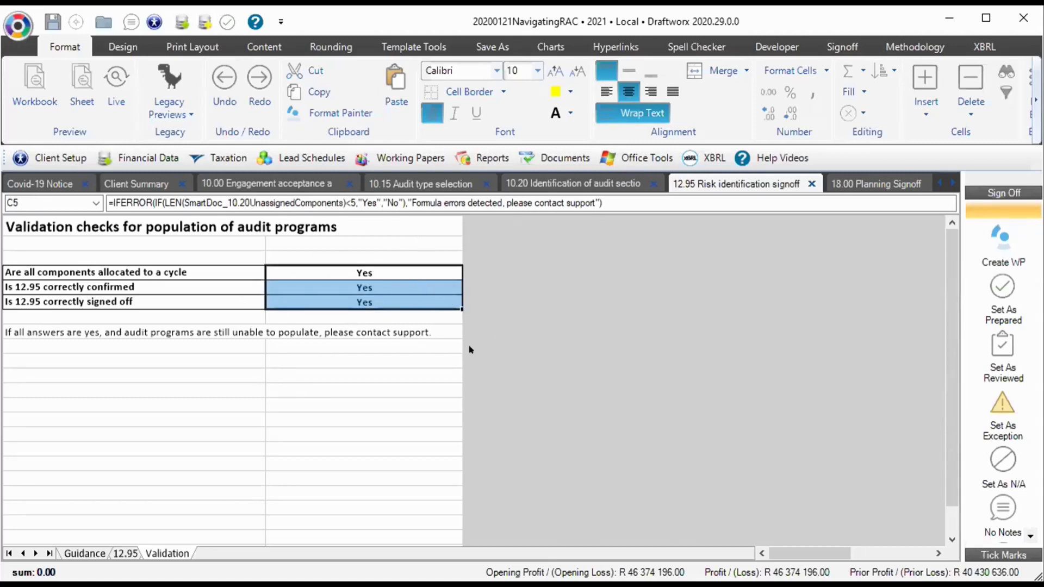
Return to the 12.95 sheet and view the answer options for locking the Prelim Analytical
left_click(126, 553)
scroll(215, 363, "down", 5)
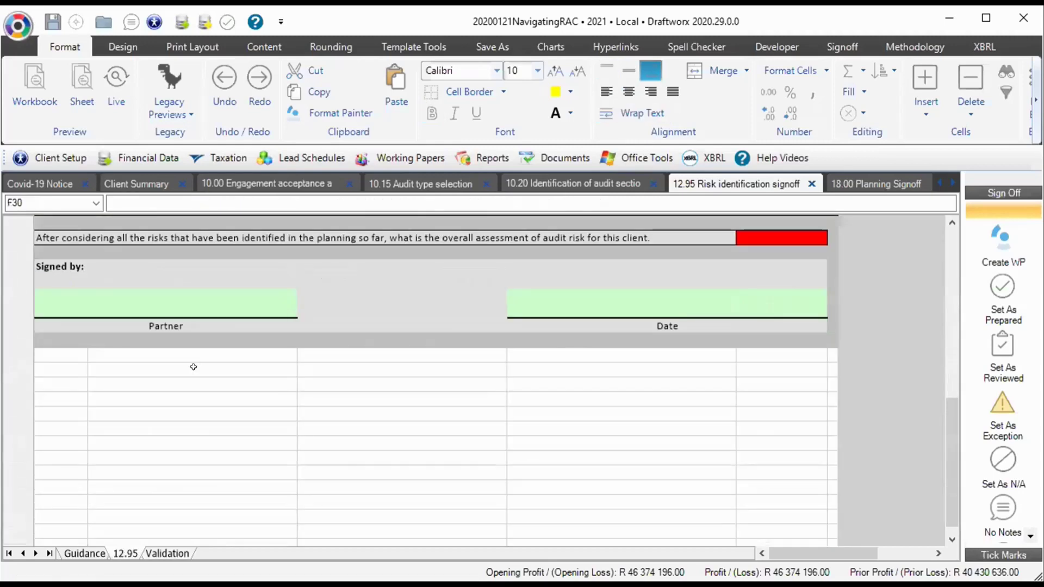
scroll(194, 366, "up", 3)
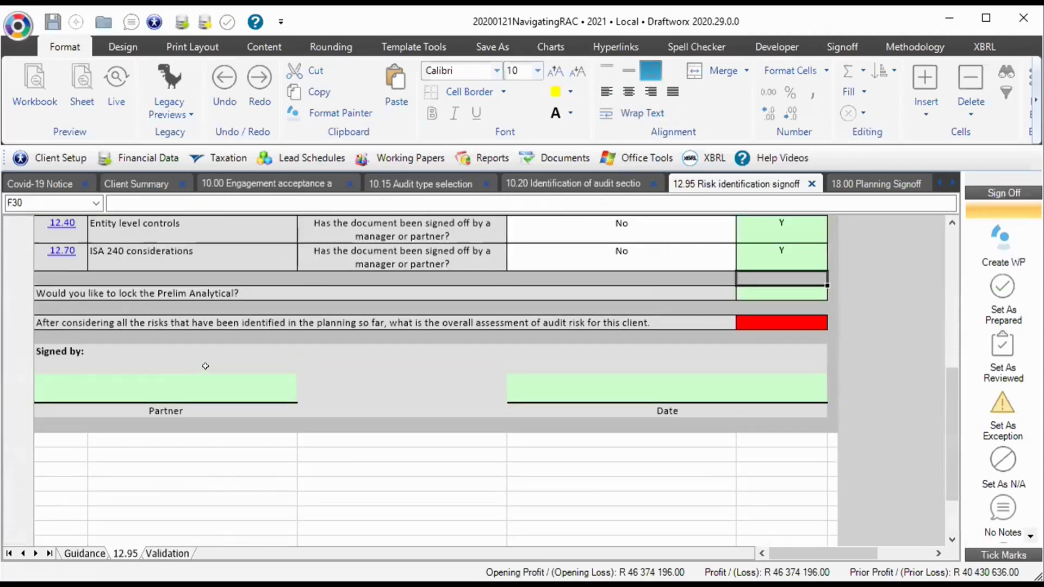
left_click(101, 292)
left_click(824, 297)
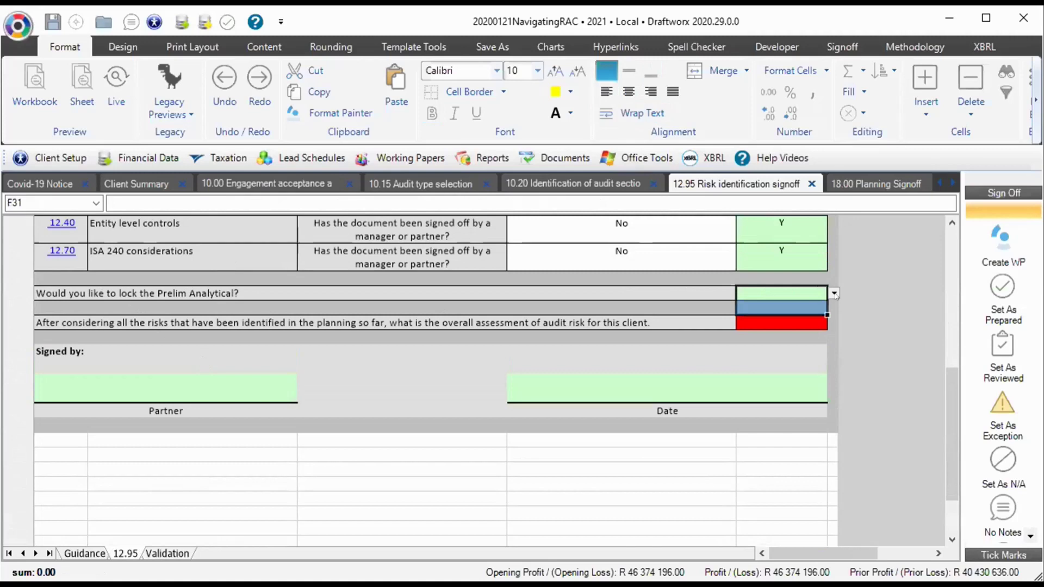
left_click(834, 294)
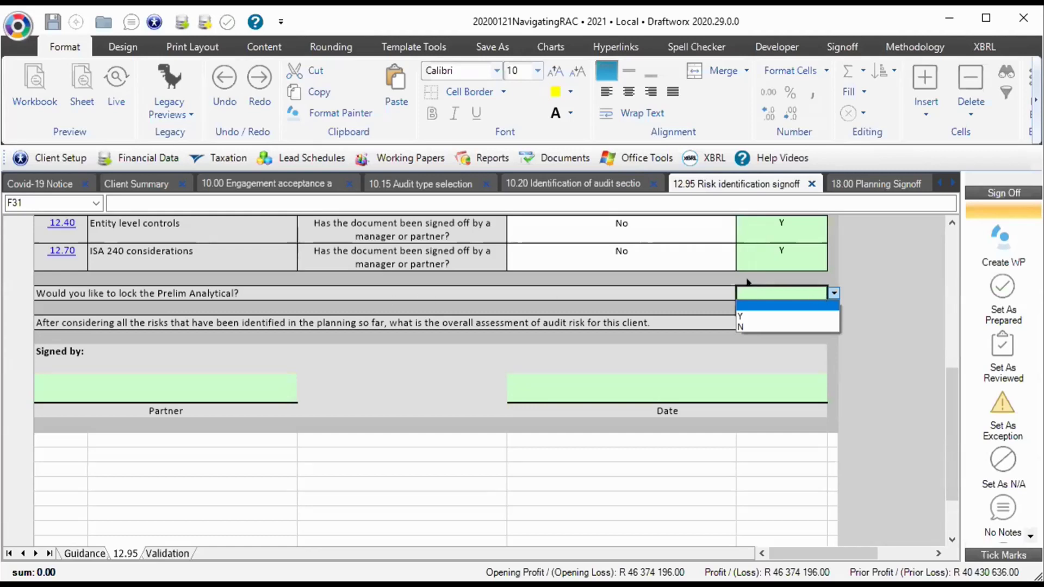
Set the overall assessment of audit risk for this client to Low
left_click(837, 323)
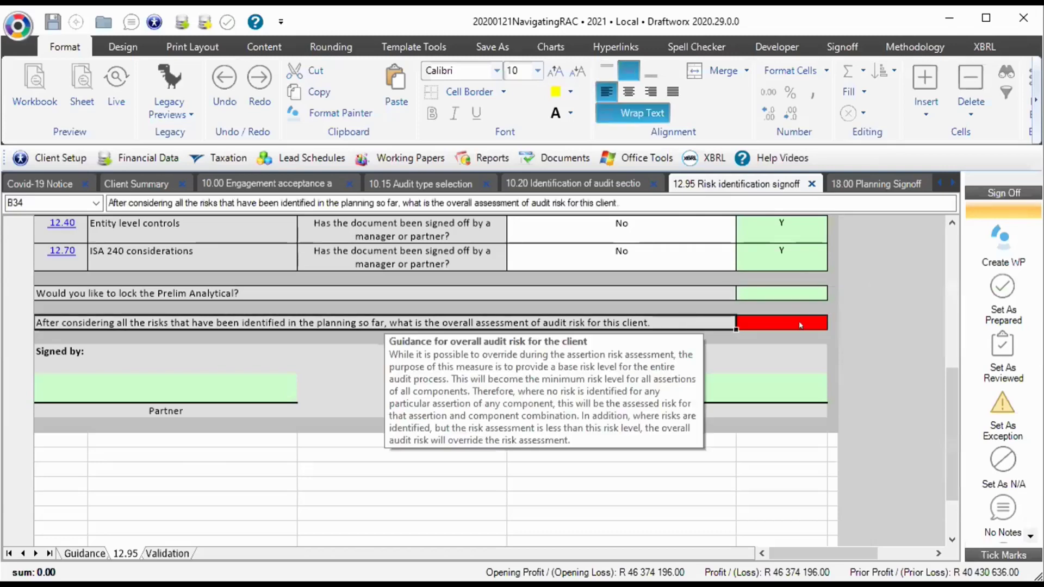
key("alt+Down")
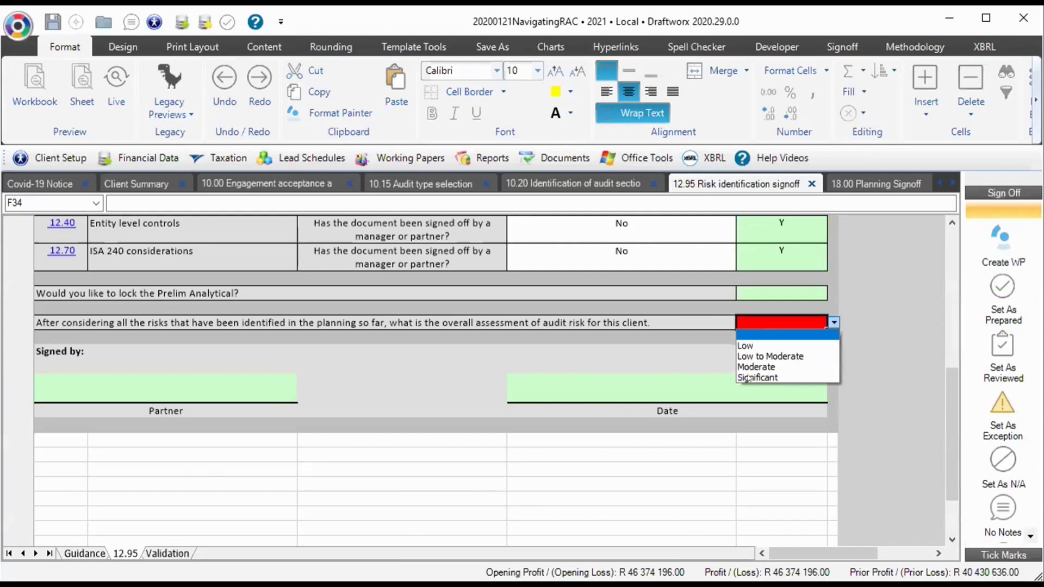
left_click(745, 346)
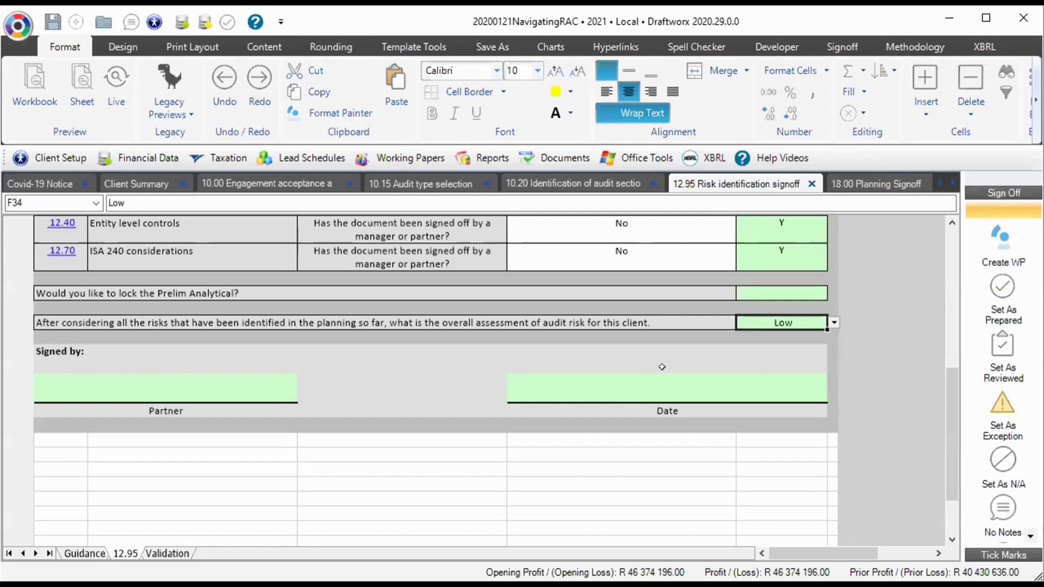
Review the confirmation column, manager review entry, overall risk answer and partner and date signature cells in 12.95
scroll(662, 367, "up", 10)
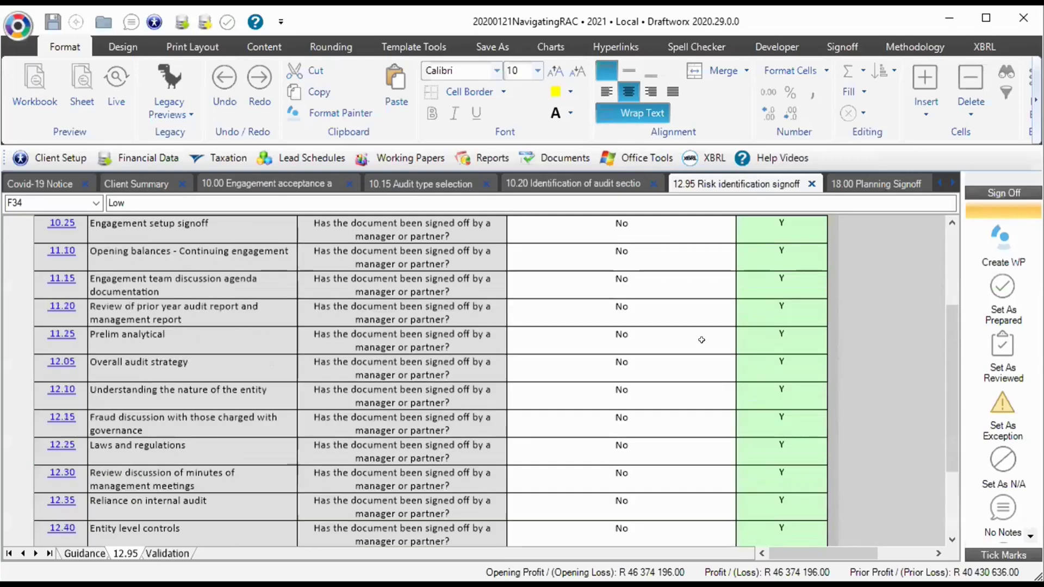
scroll(769, 274, "down", 3)
left_click_drag(779, 310, 780, 451)
scroll(780, 382, "down", 3)
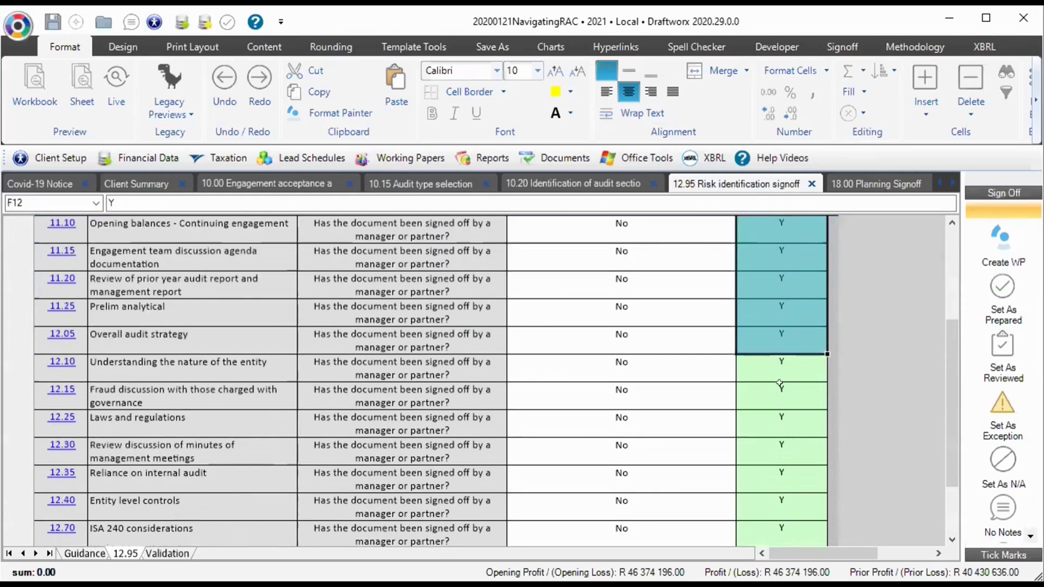
scroll(780, 382, "down", 3)
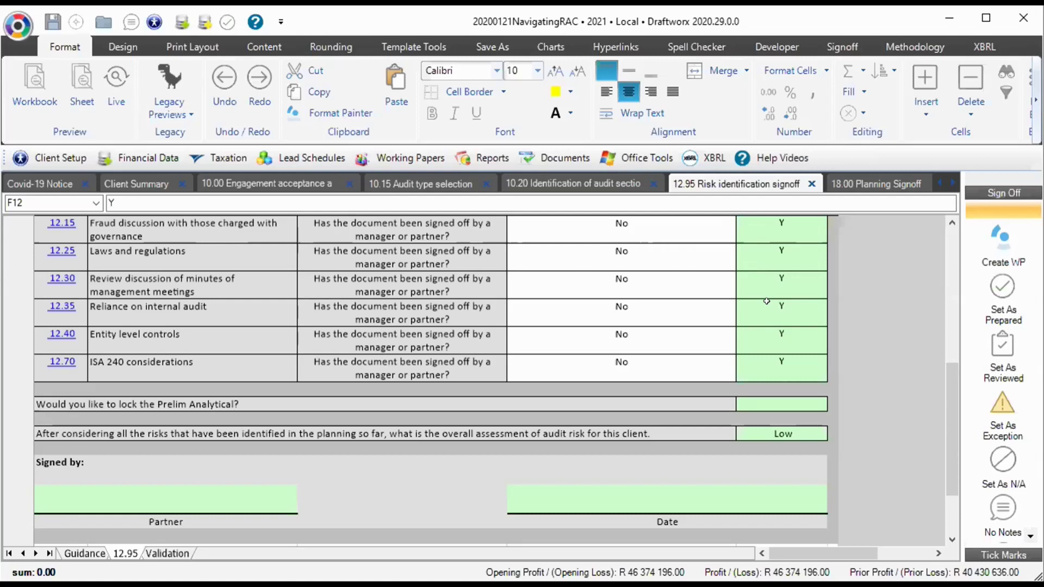
scroll(767, 302, "up", 10)
left_click_drag(782, 402, 768, 341)
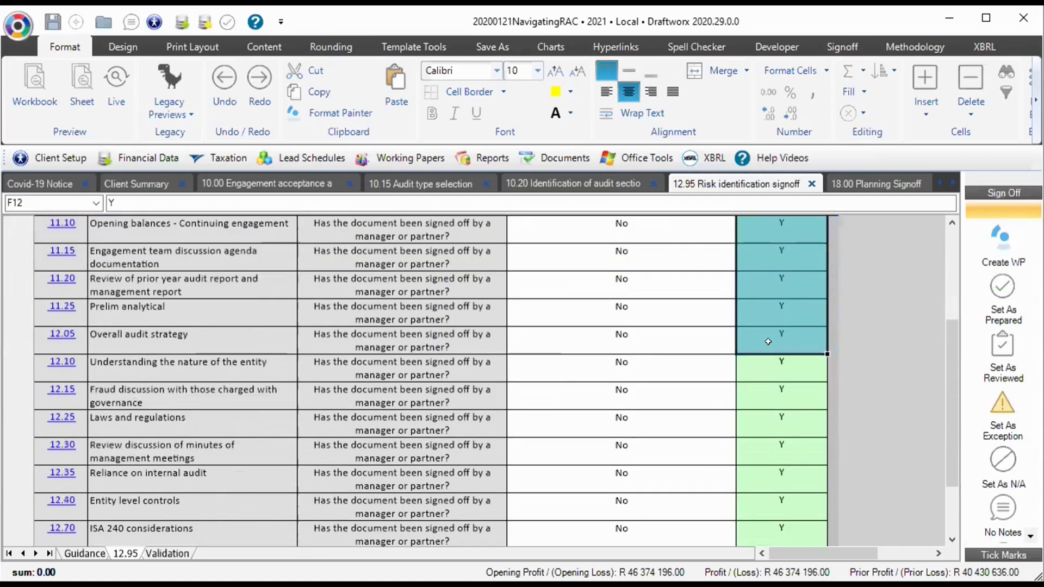
scroll(768, 342, "down", 3)
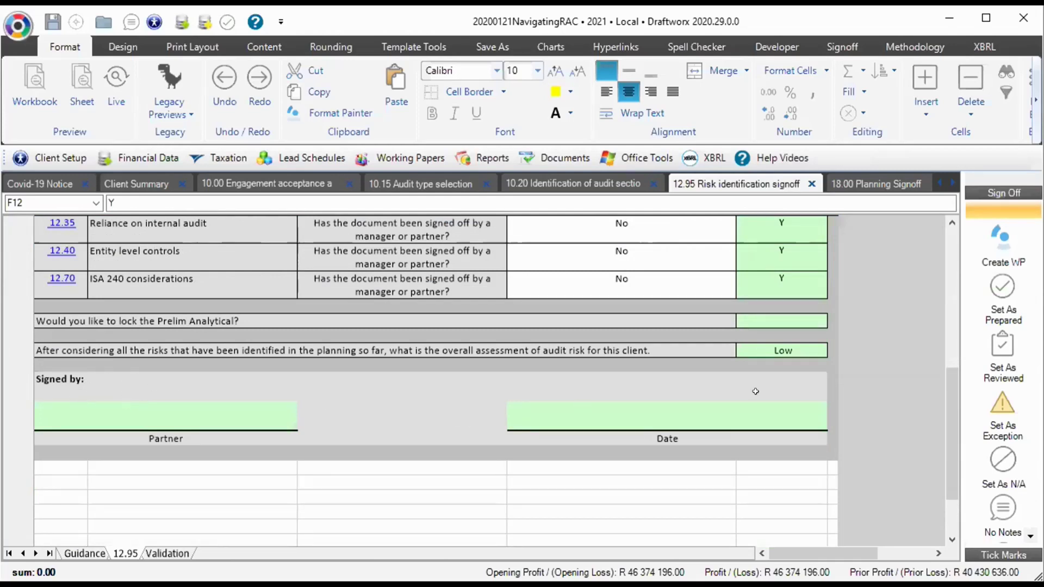
scroll(729, 419, "up", 5)
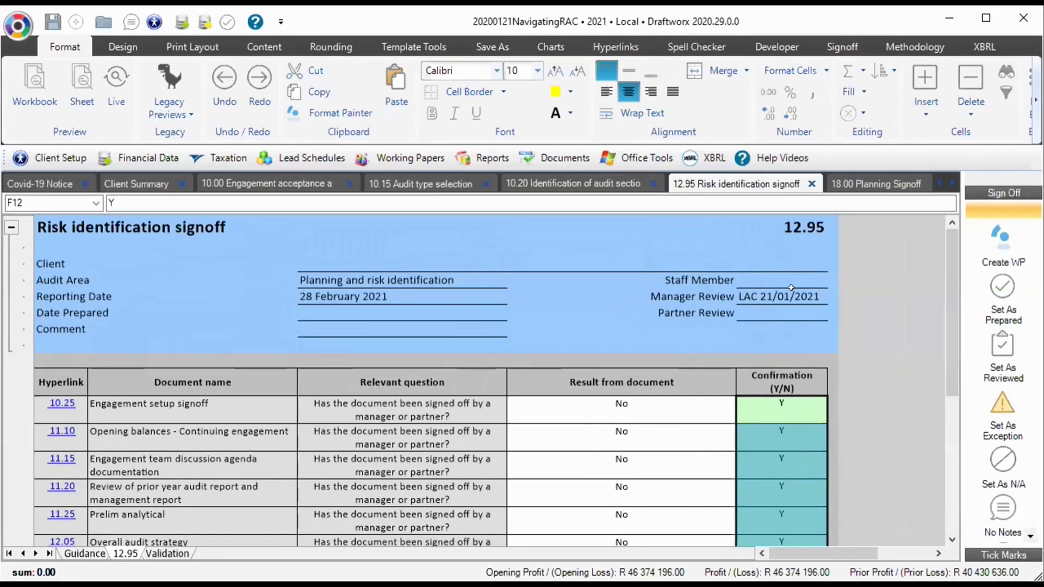
scroll(790, 287, "down", 10)
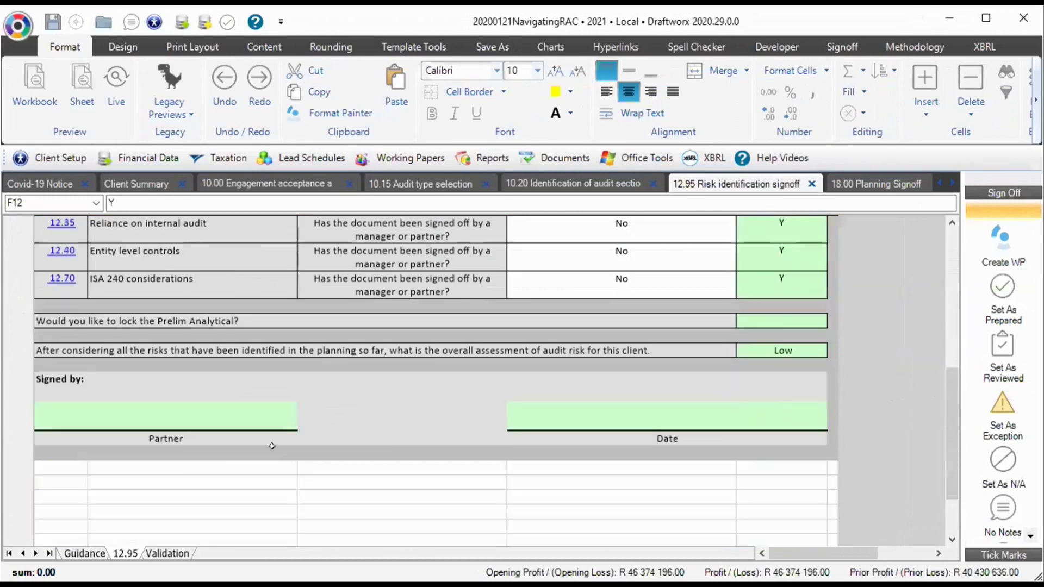
left_click(193, 420)
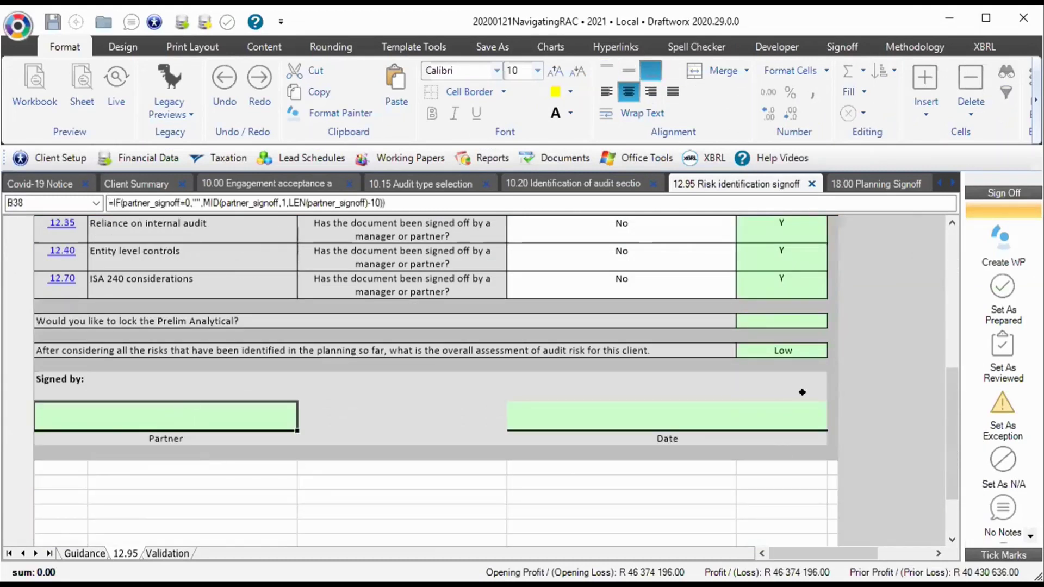
left_click(709, 415)
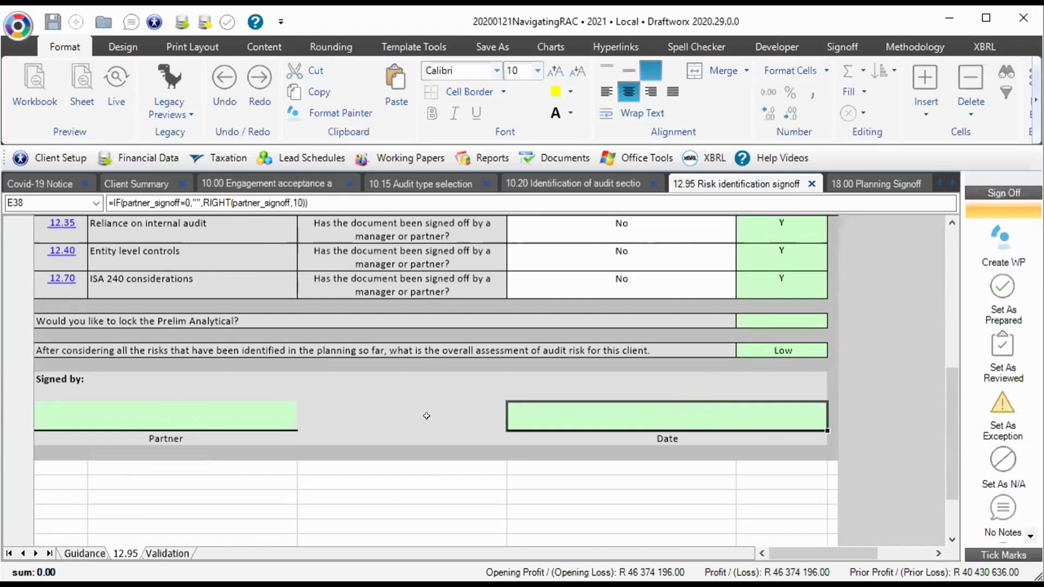
scroll(426, 416, "up", 15)
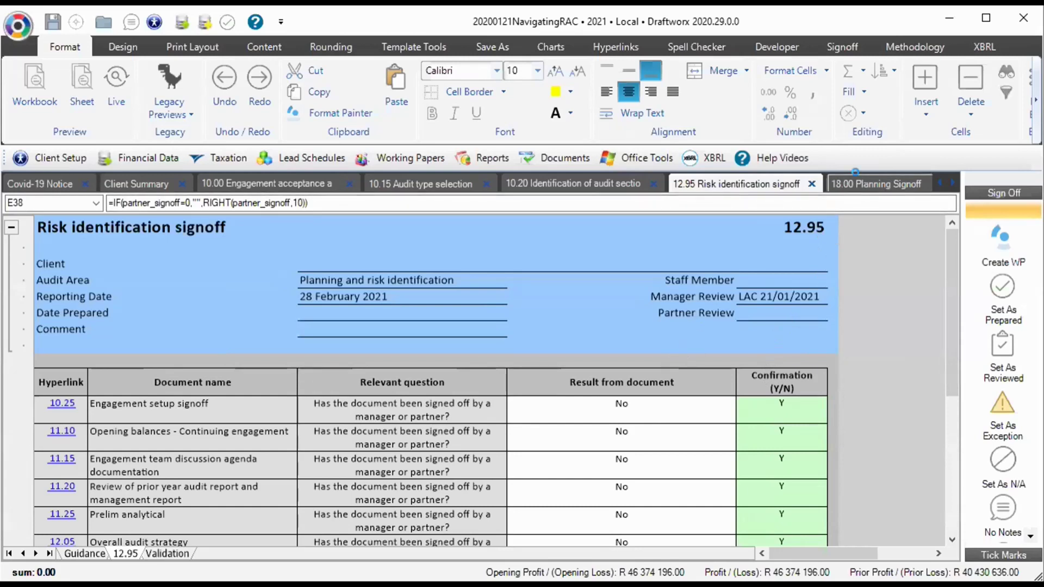
Open the 18.00 Planning Signoff and examine its deviation note and the audit plan compliance of each audit program
left_click(865, 184)
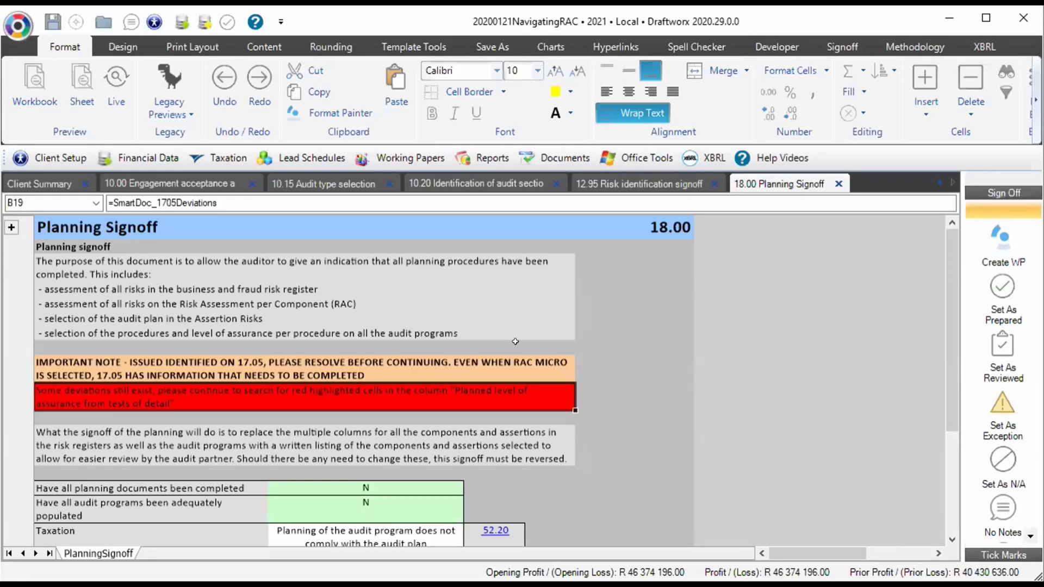
scroll(515, 342, "down", 3)
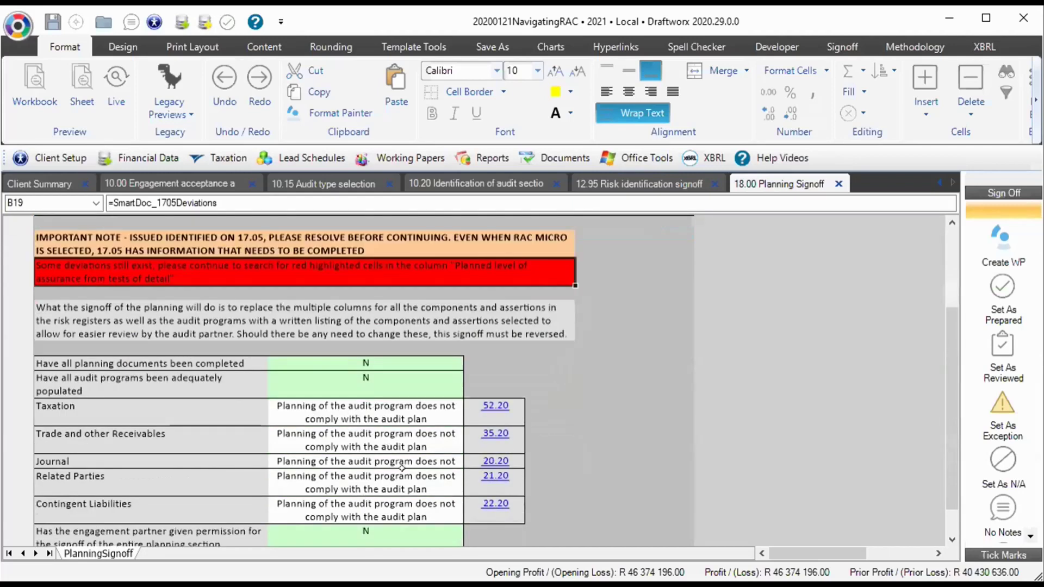
left_click(346, 406)
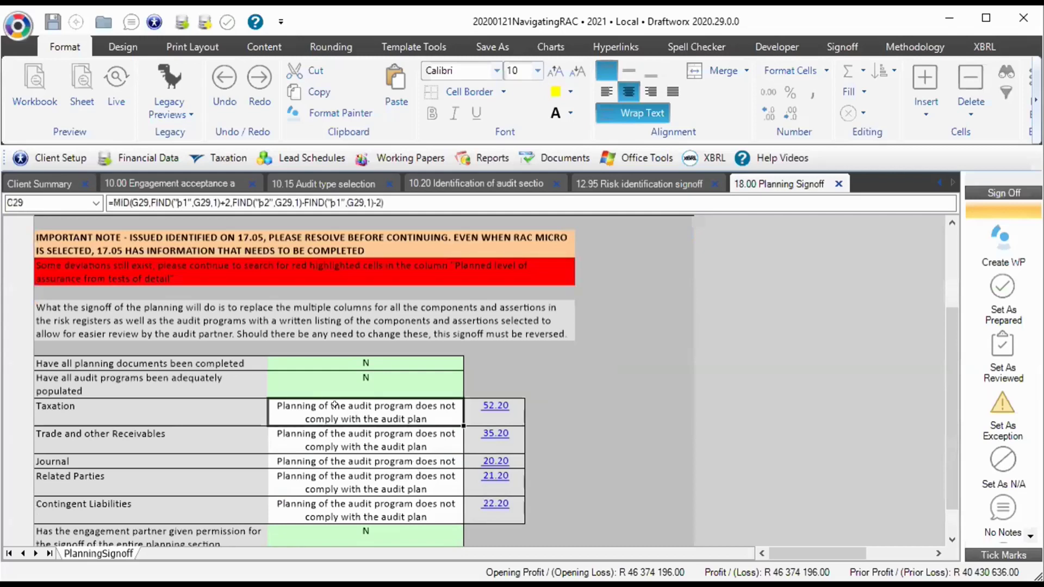
scroll(311, 304, "down", 3)
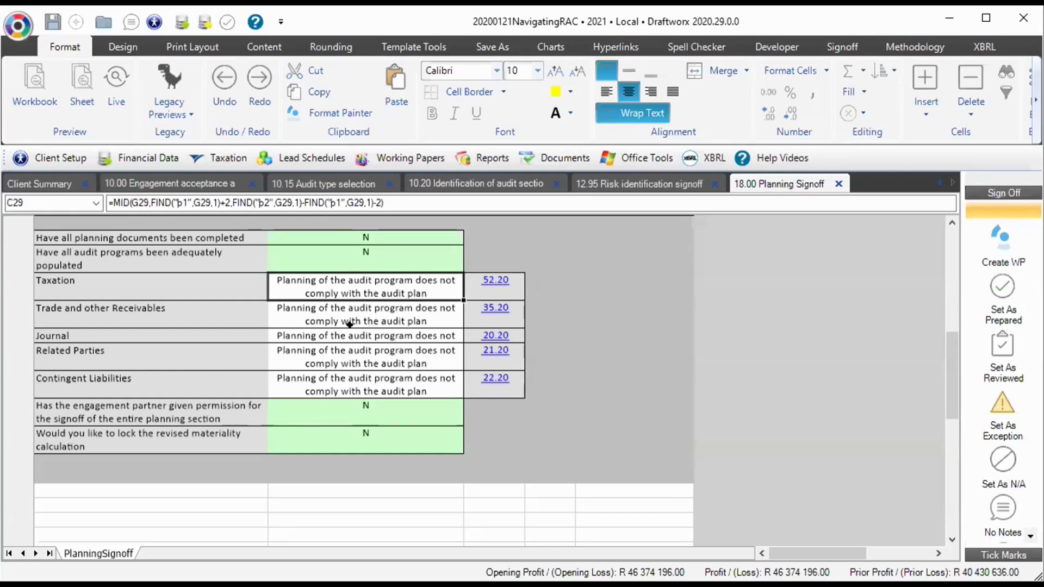
left_click_drag(338, 280, 348, 384)
Answer Y to whether all planning documents have been completed and whether all audit programs have been adequately populated
left_click(363, 236)
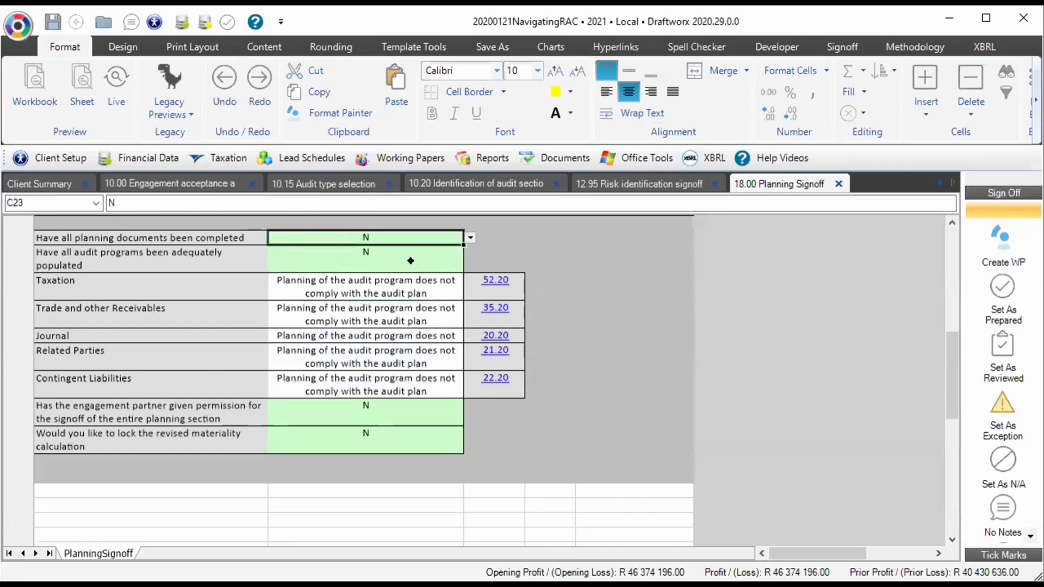
type("Y")
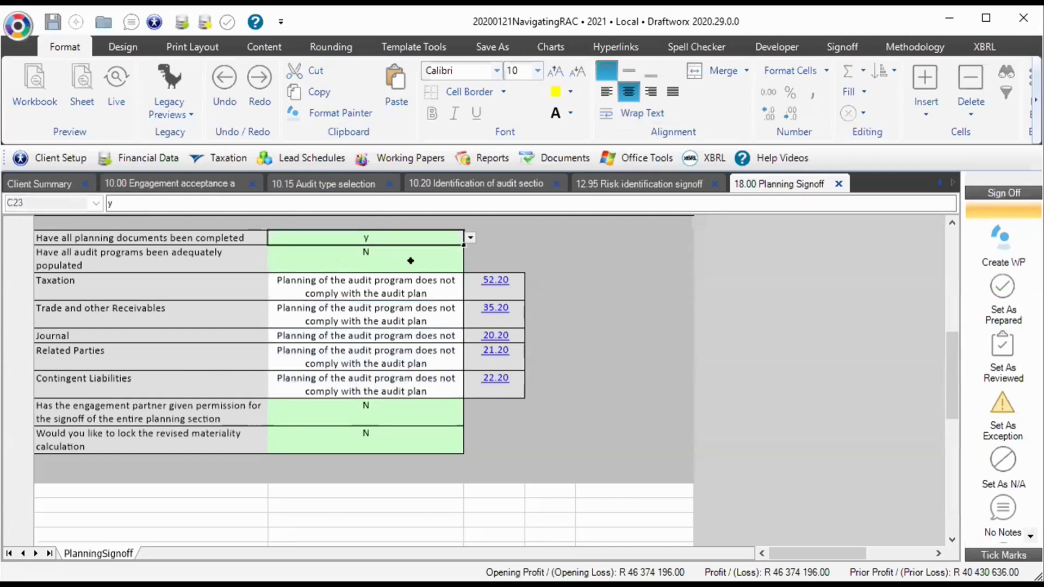
key("Return")
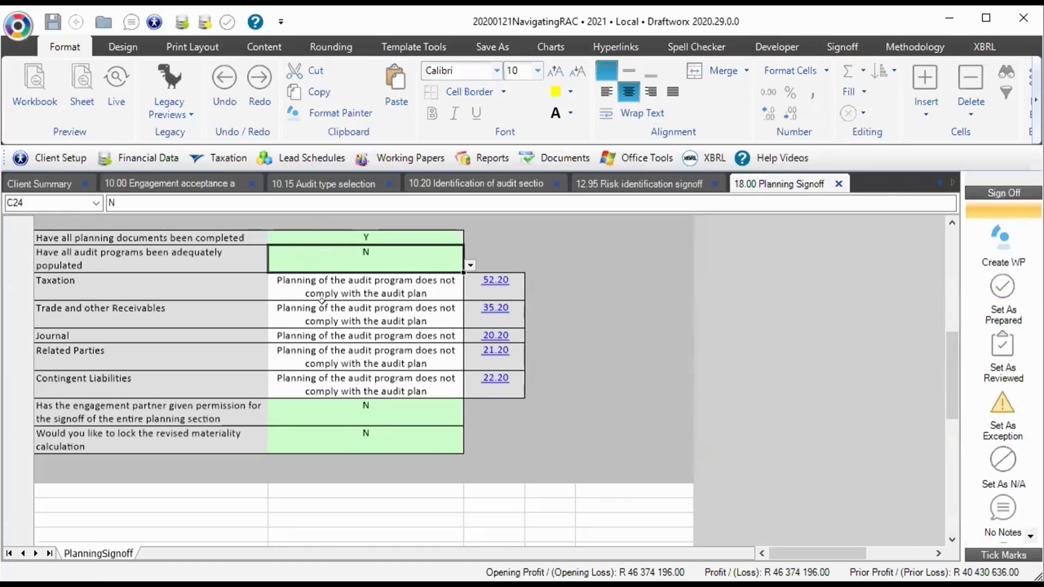
key("Left")
key("Right")
type("Y")
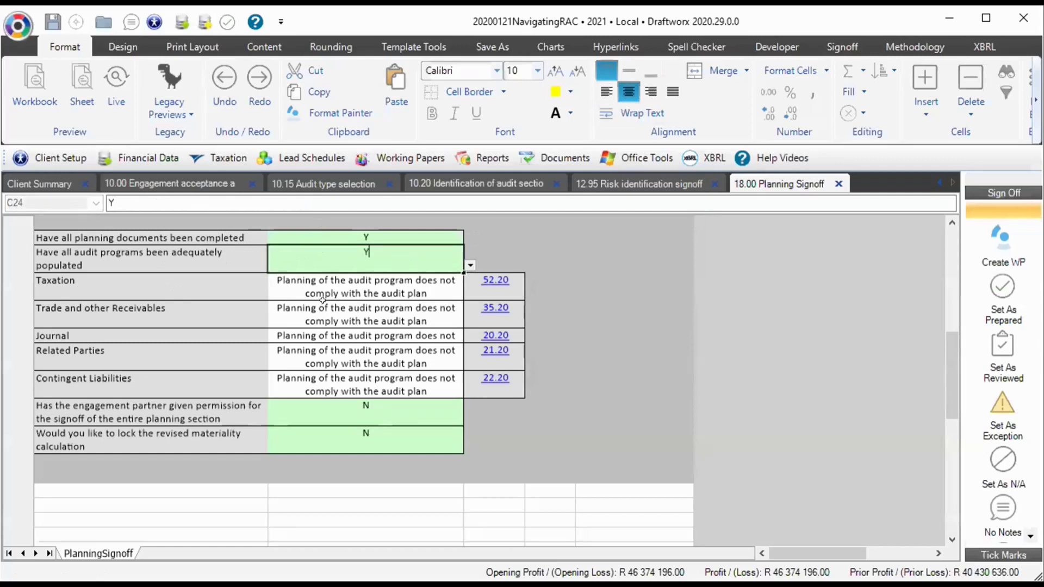
key("Return")
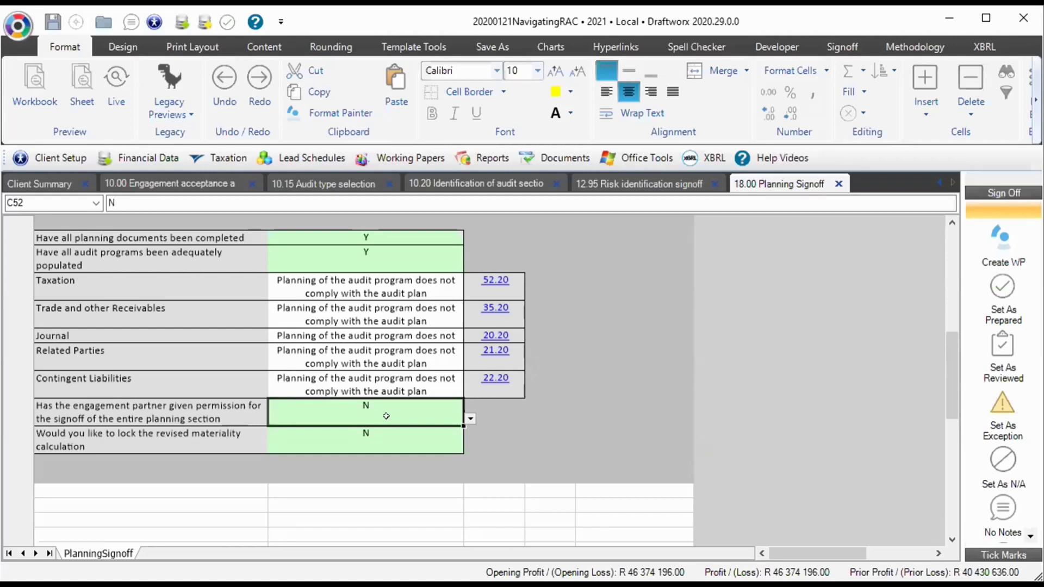
Set the engagement partner's permission for the signoff of the entire planning section to Y
double_click(386, 417)
key("BackSpace")
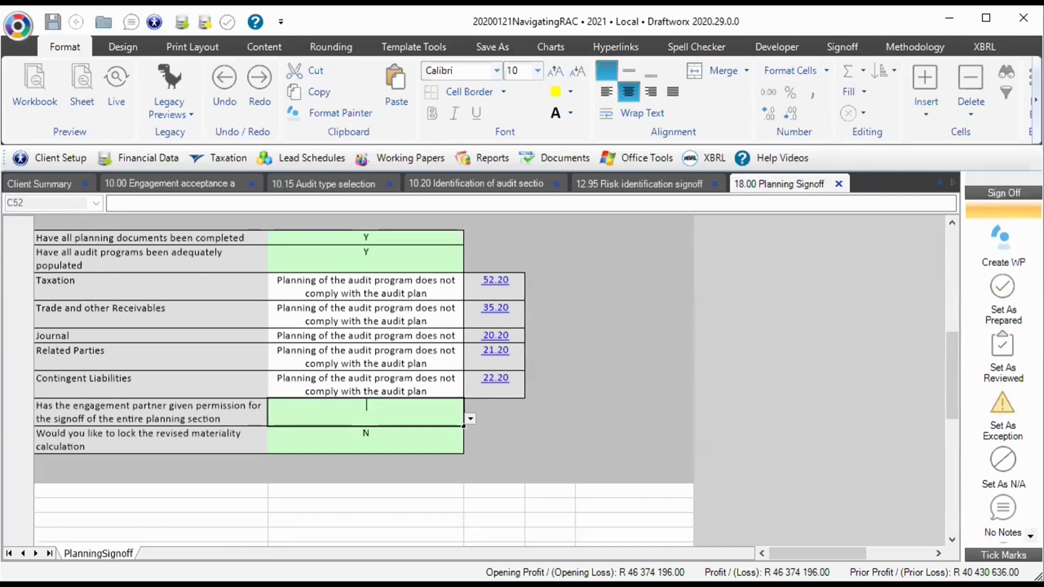
type("Y")
key("Return")
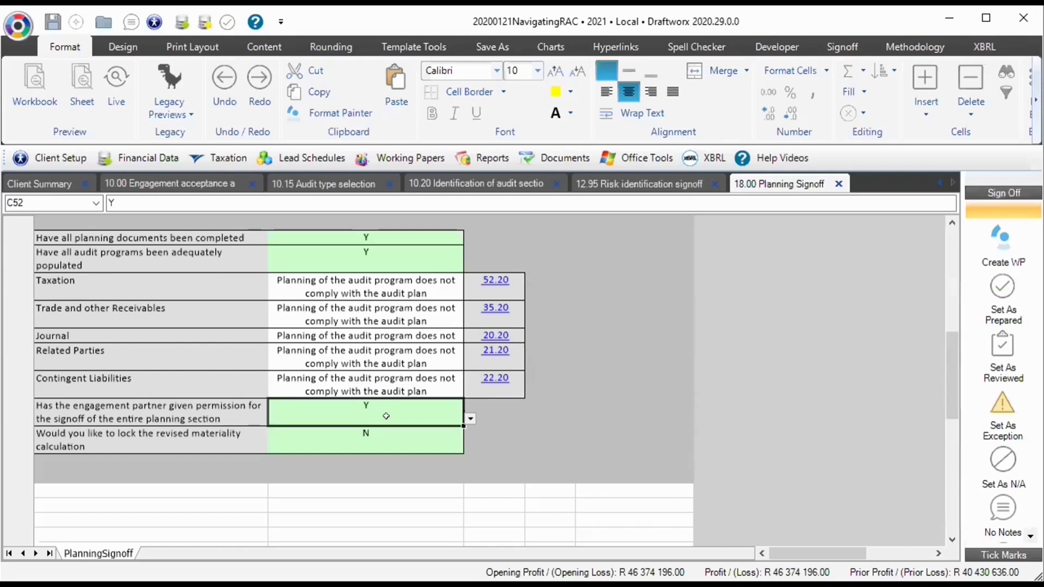
Check the audit plan compliance results from Taxation to Contingent Liabilities and set the engagement partner's permission answer to N
left_click_drag(296, 280, 306, 388)
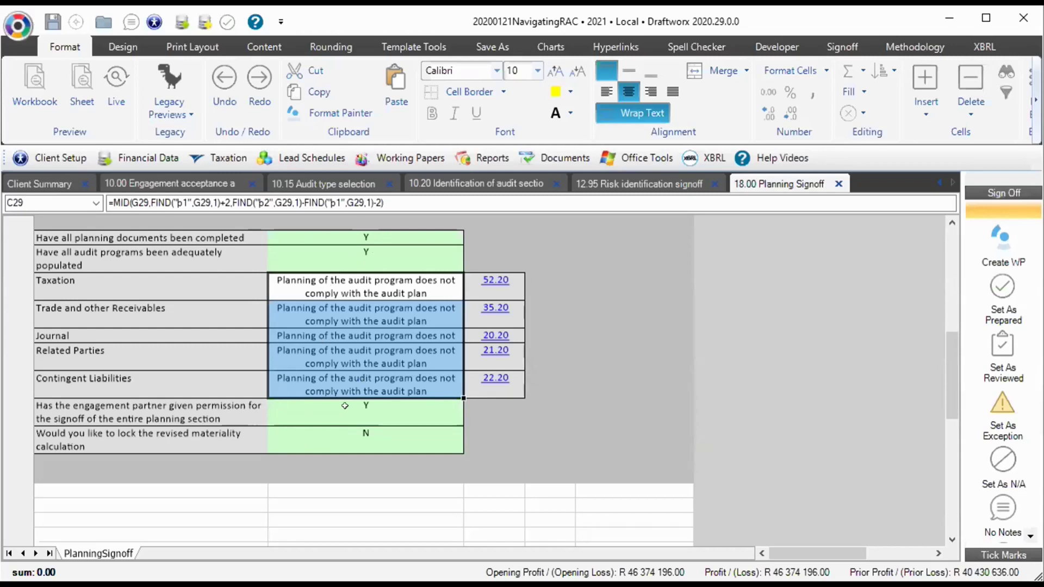
left_click(340, 335, "shift")
left_click_drag(338, 402, 338, 389)
left_click(359, 412)
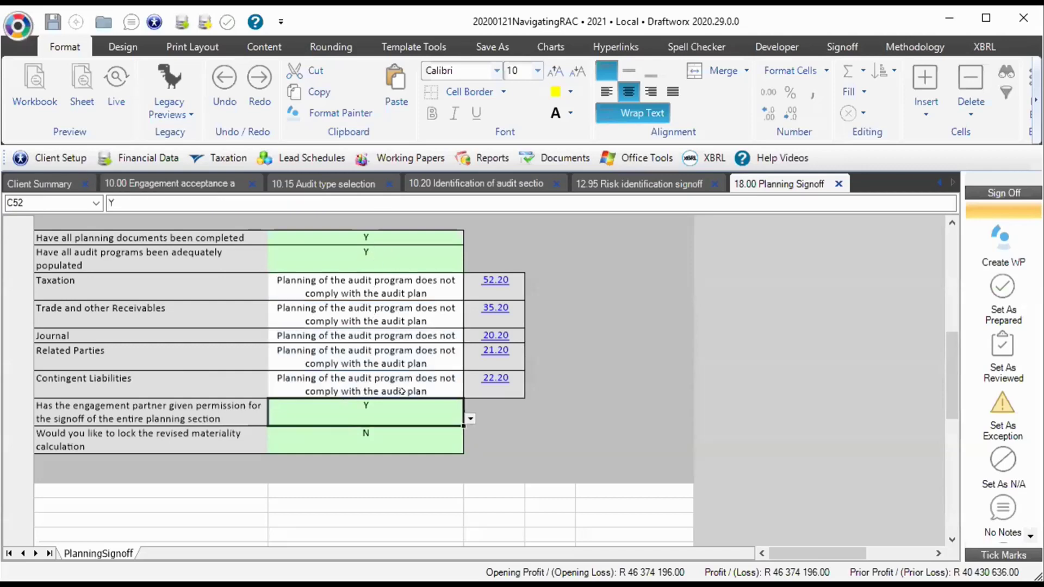
type("n")
left_click(415, 392)
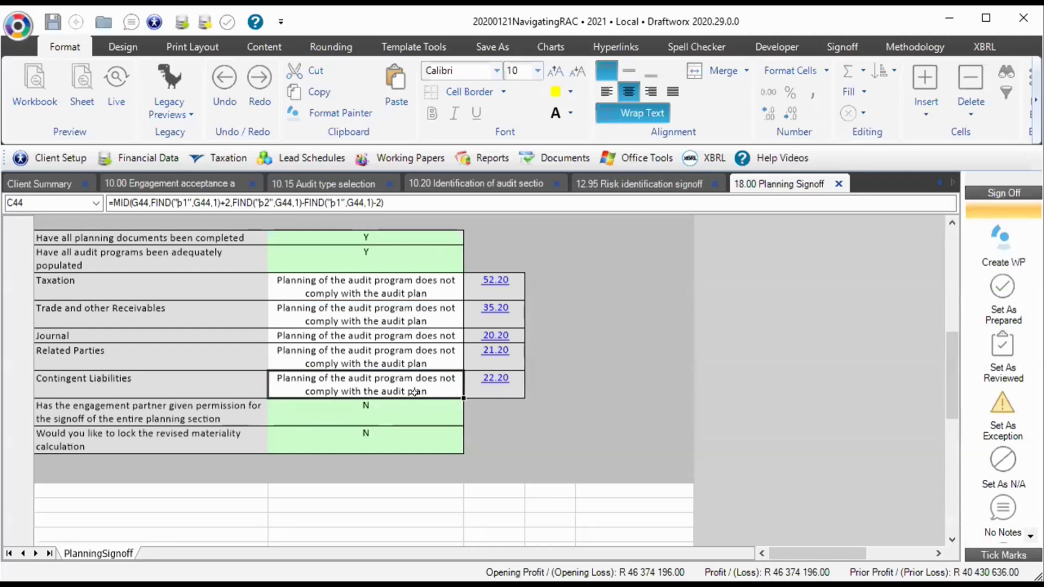
Change the engagement partner's signoff permission back to Y and review the deviation note above the planning questions
key("Down")
type("y")
key("Up")
scroll(375, 341, "up", 3)
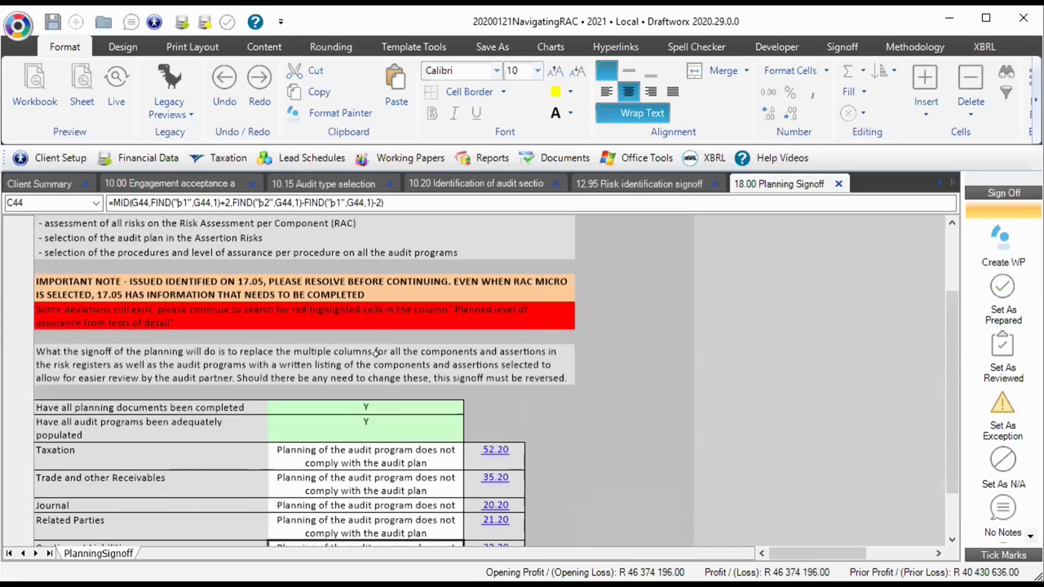
scroll(376, 353, "down", 2)
scroll(375, 355, "down", 2)
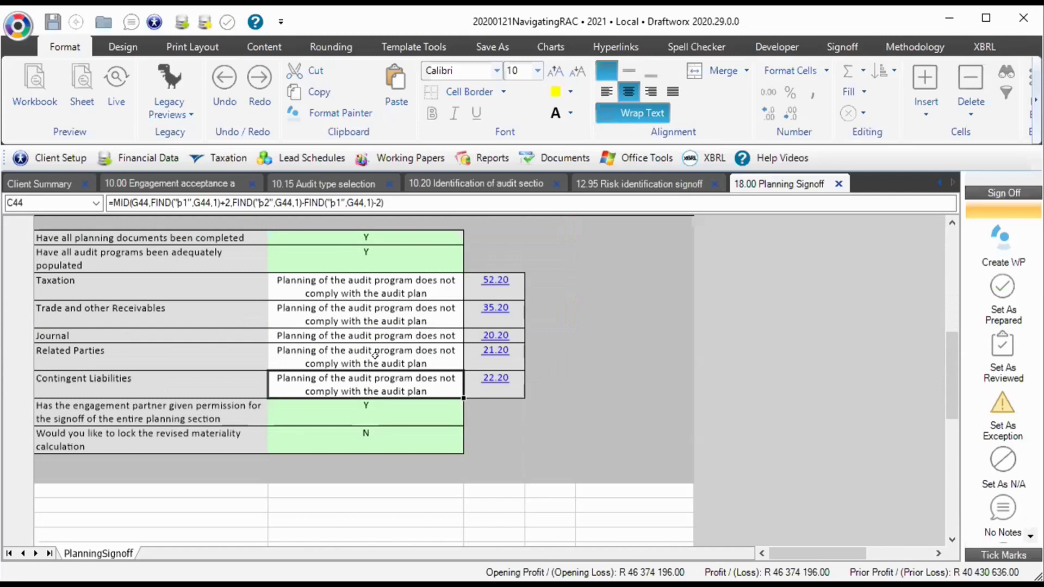
Bring up the list of working paper sections
left_click(396, 158)
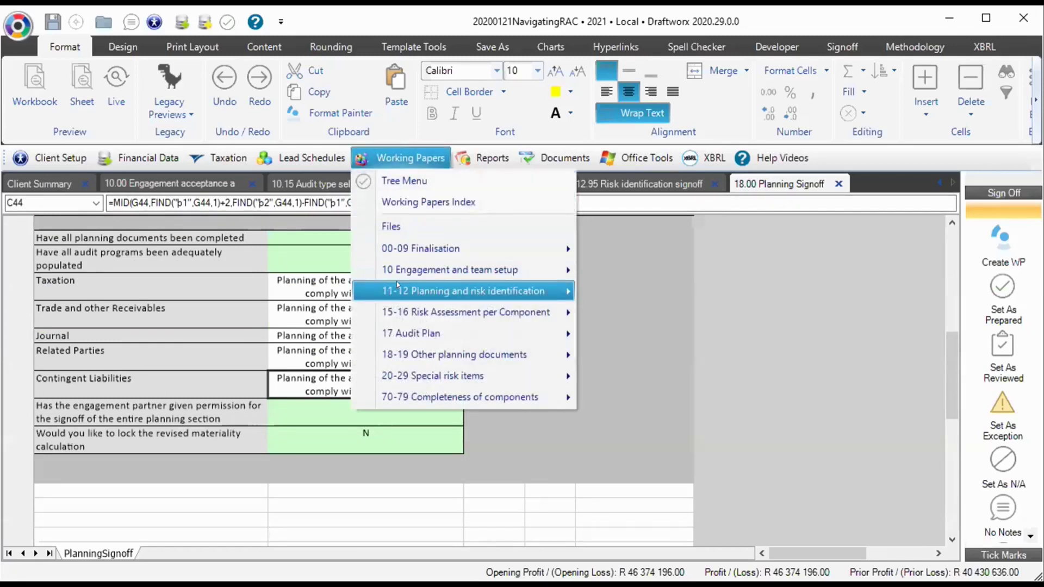
Open working paper 12.10 Understanding the nature of the entity, view its guidance and switch to the 12.10 sheet
mouse_move(478, 290)
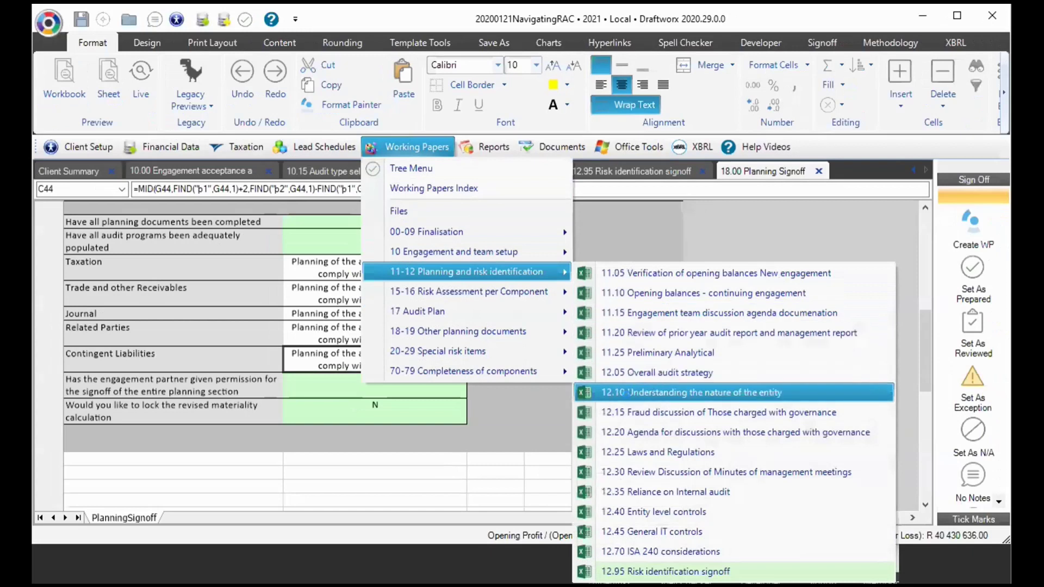
left_click(650, 386)
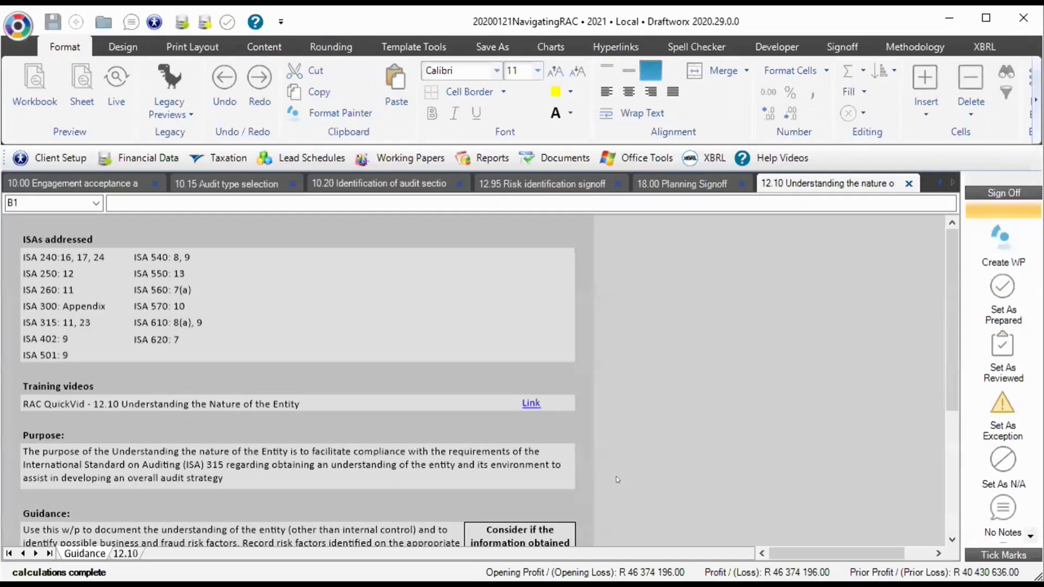
scroll(615, 477, "down", 3)
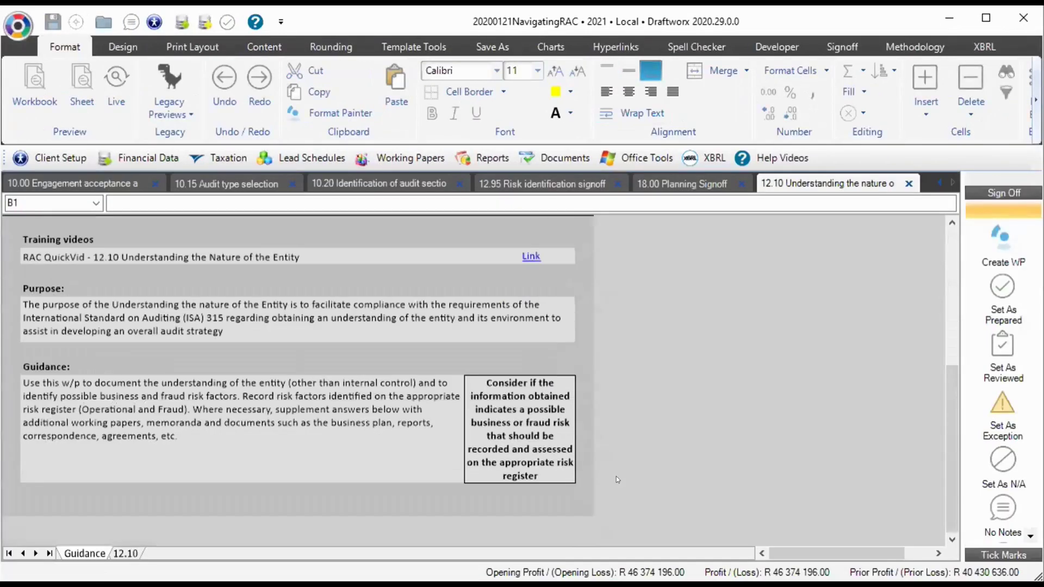
left_click(122, 554)
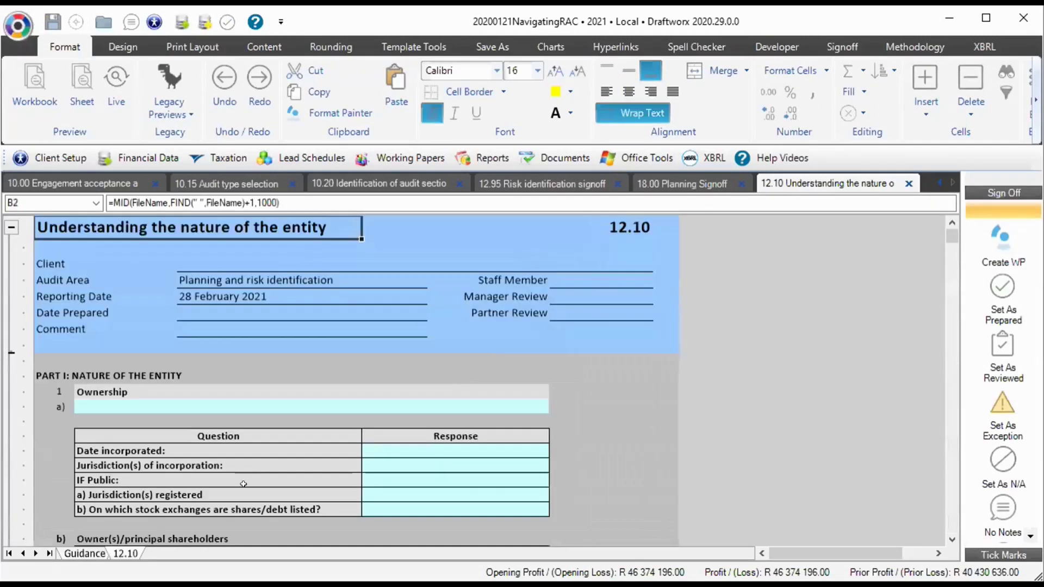
Look through the whole 12.10 questionnaire, from the ownership section to section 43 Other matters, and return to its beginning
scroll(361, 474, "down", 8)
scroll(361, 473, "down", 15)
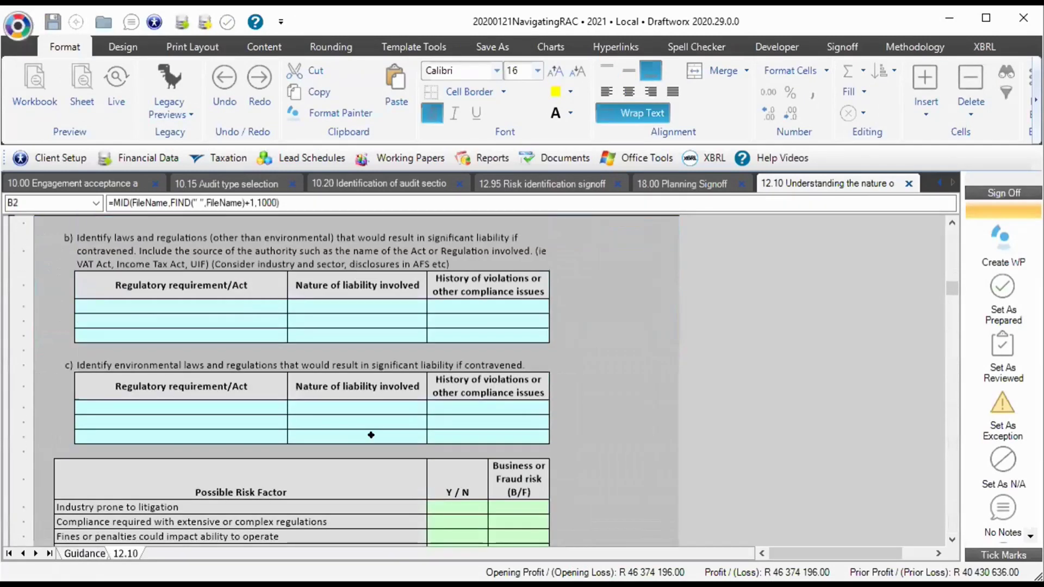
left_click_drag(947, 302, 946, 522)
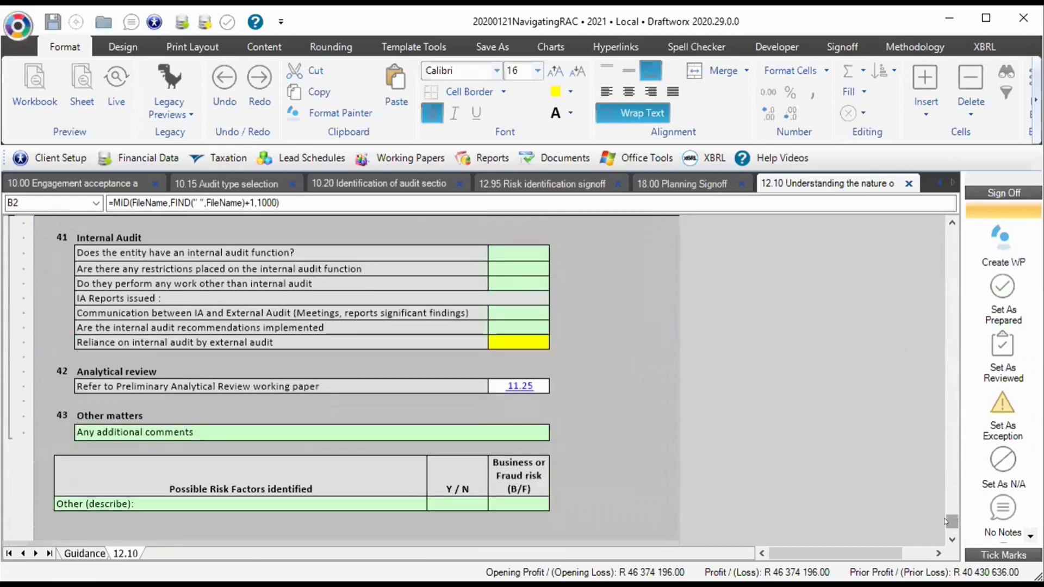
left_click(64, 416)
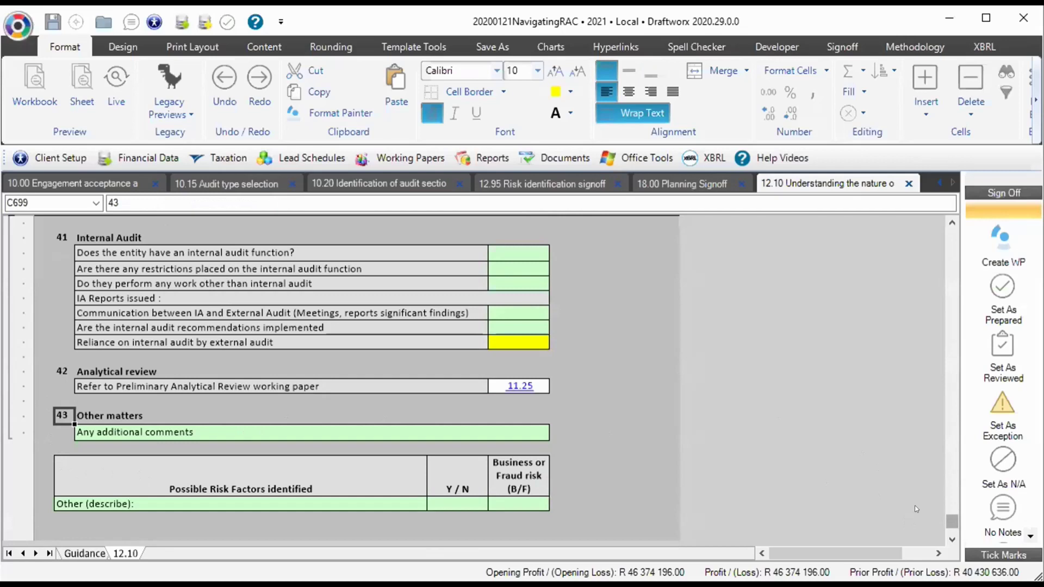
scroll(946, 518, "up", 15)
scroll(946, 518, "up", 8)
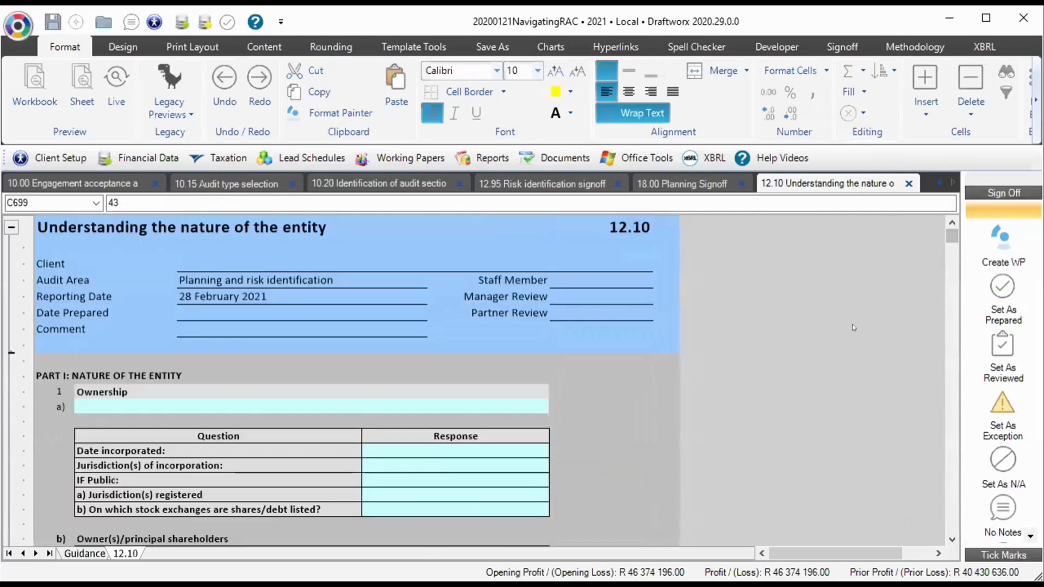
Examine the response cells for ownership, date incorporated and jurisdictions in Part I: Nature of the entity
scroll(851, 337, "down", 3)
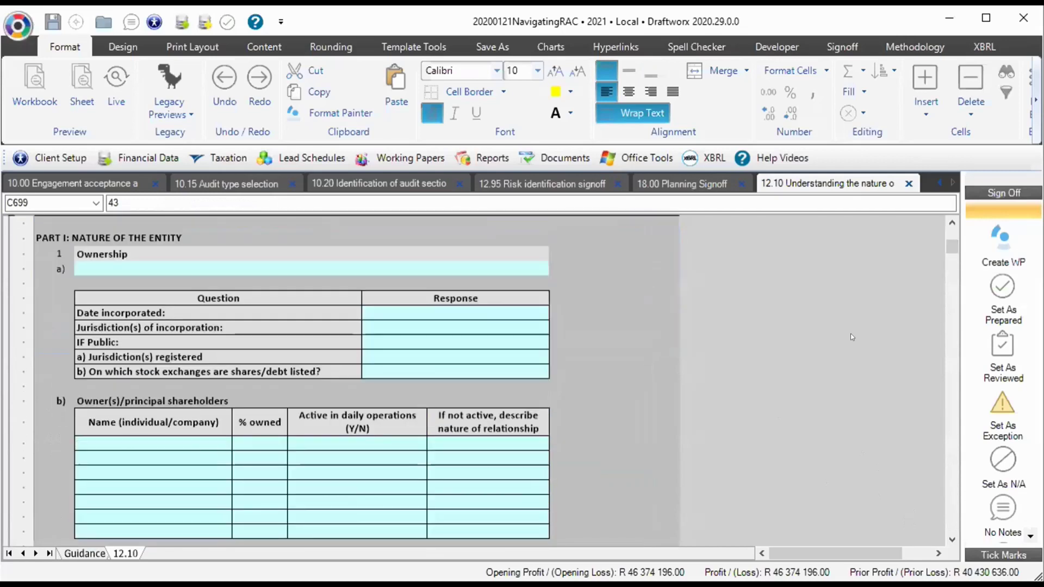
left_click(358, 266)
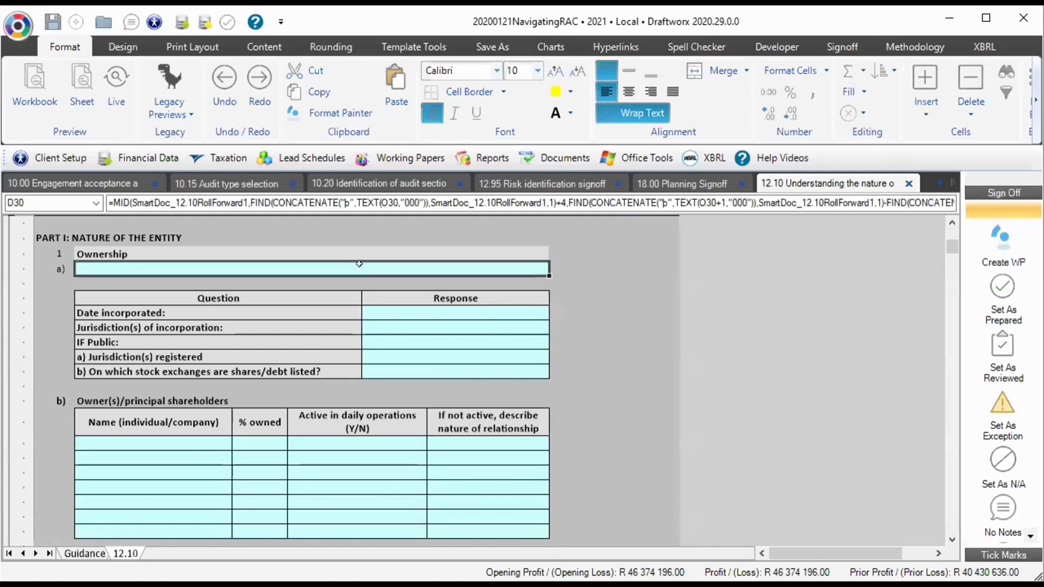
left_click(412, 311)
left_click(408, 340)
left_click(366, 355)
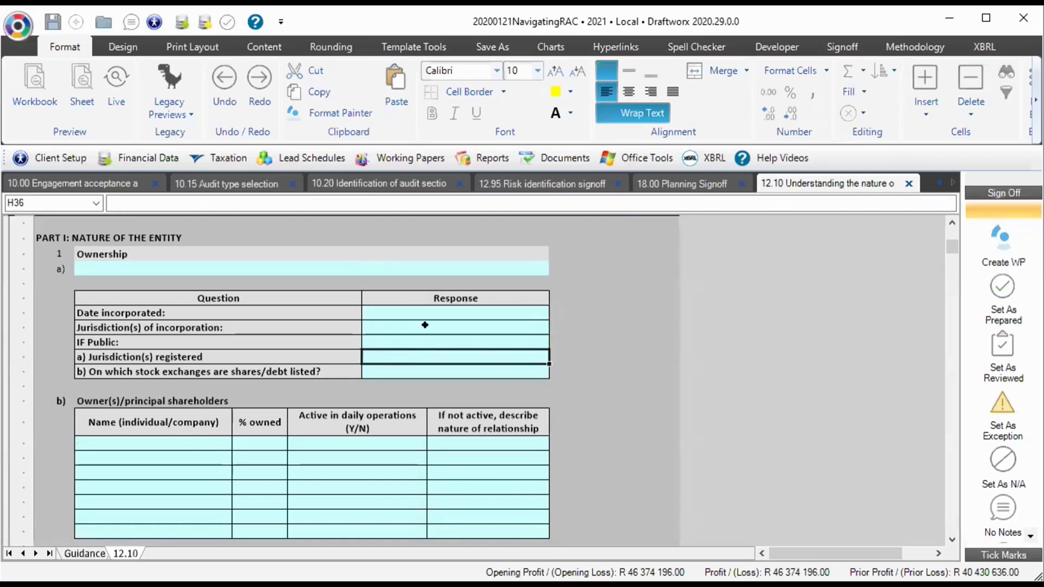
Review the group structure, possible risk factor, type of operations and branches sections of Part I
scroll(425, 325, "down", 3)
scroll(425, 325, "down", 3)
left_click(454, 380)
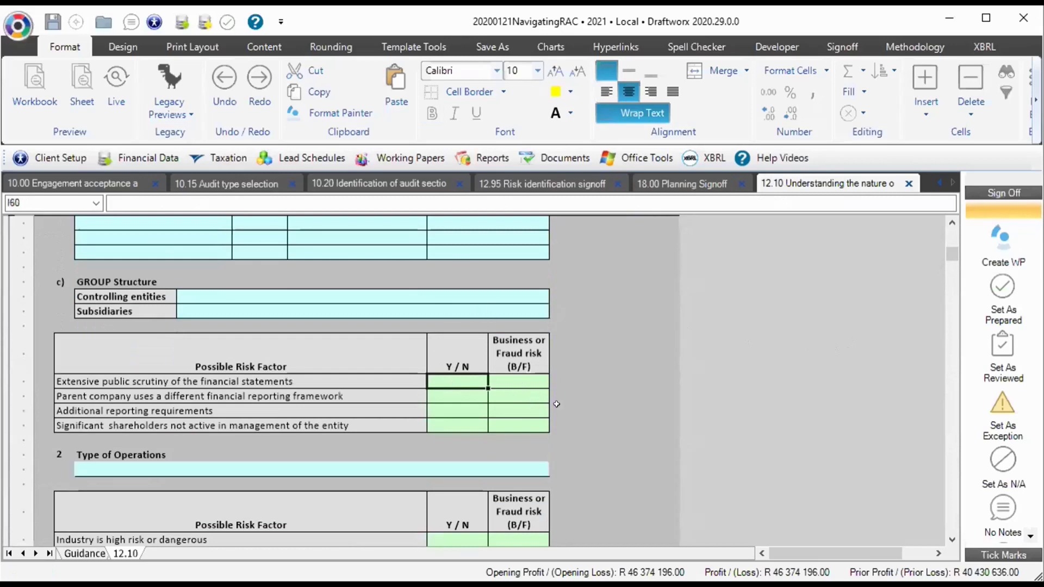
scroll(516, 416, "down", 1)
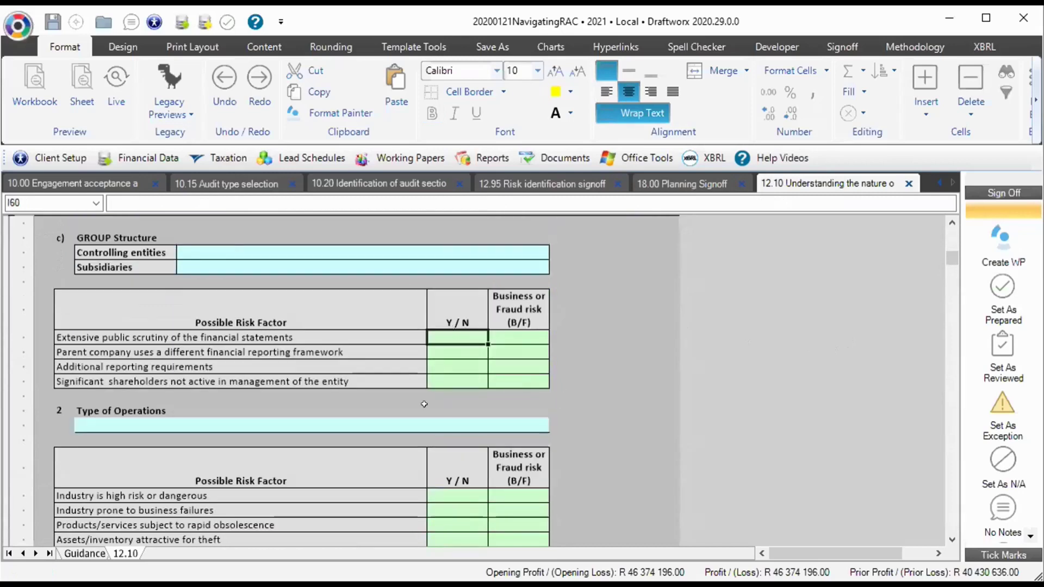
scroll(502, 405, "down", 3)
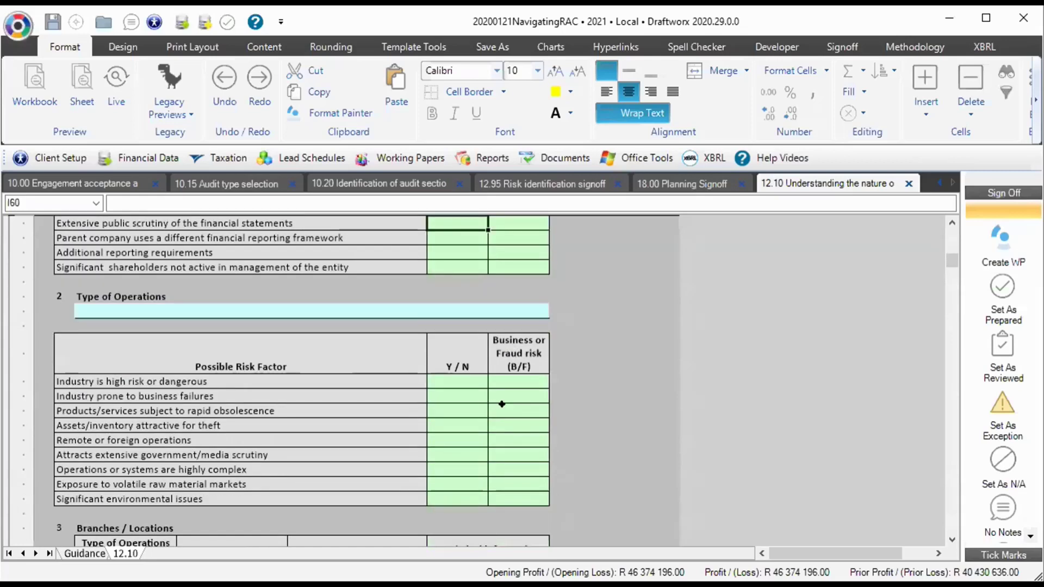
scroll(502, 404, "down", 8)
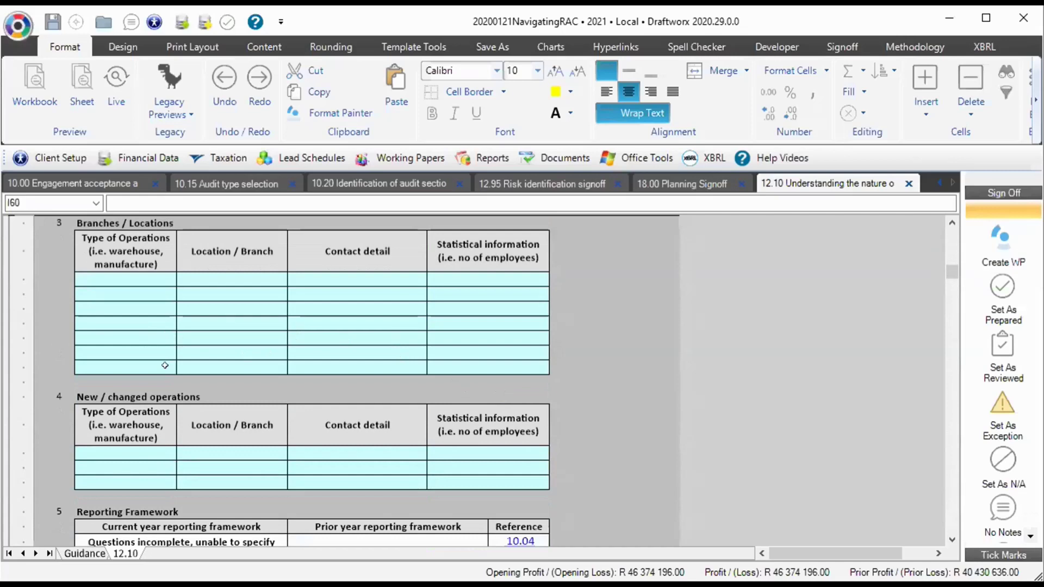
scroll(164, 363, "up", 10)
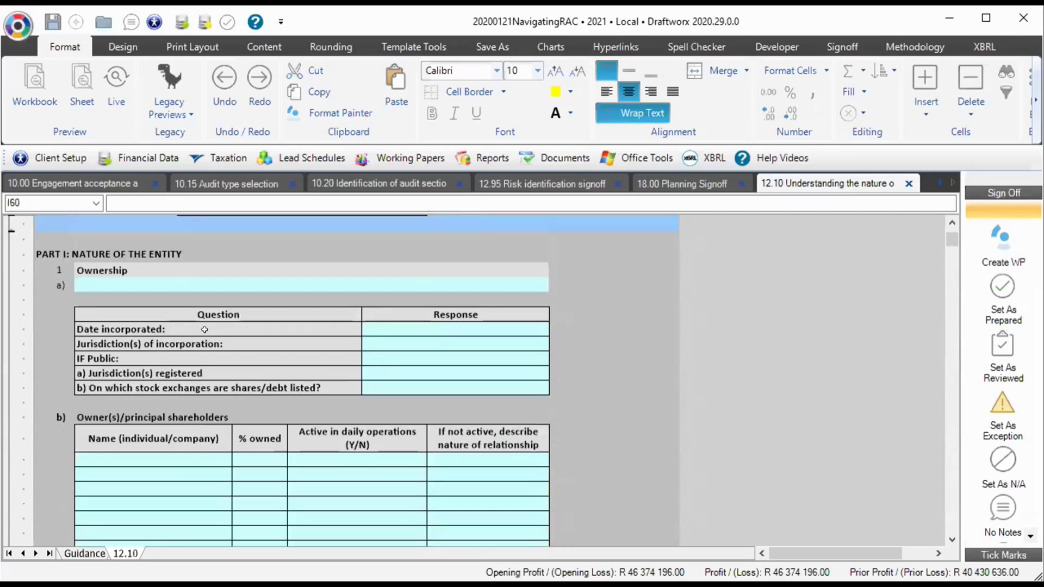
Reveal the hidden rows and columns of sheet 12.10 and select the input rows under "Document your understanding of the nature of the entity"
left_click(777, 47)
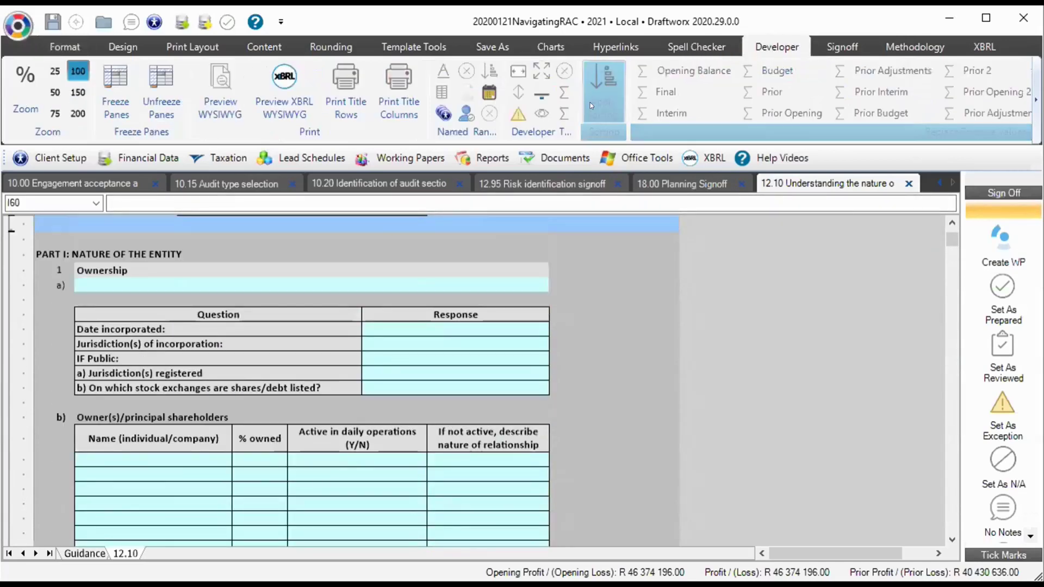
left_click(539, 105)
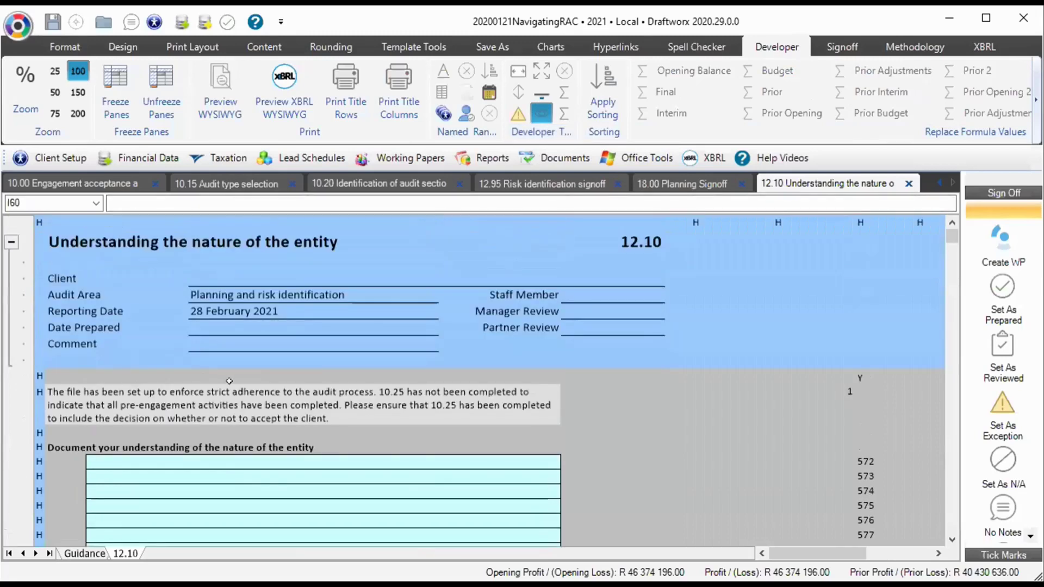
left_click_drag(255, 238, 253, 503)
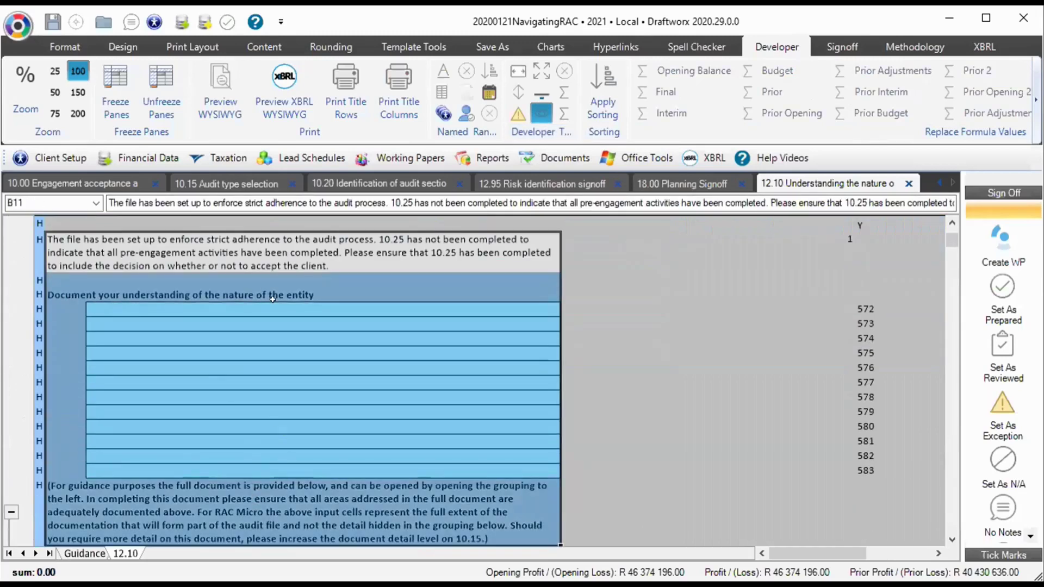
left_click_drag(277, 308, 246, 460)
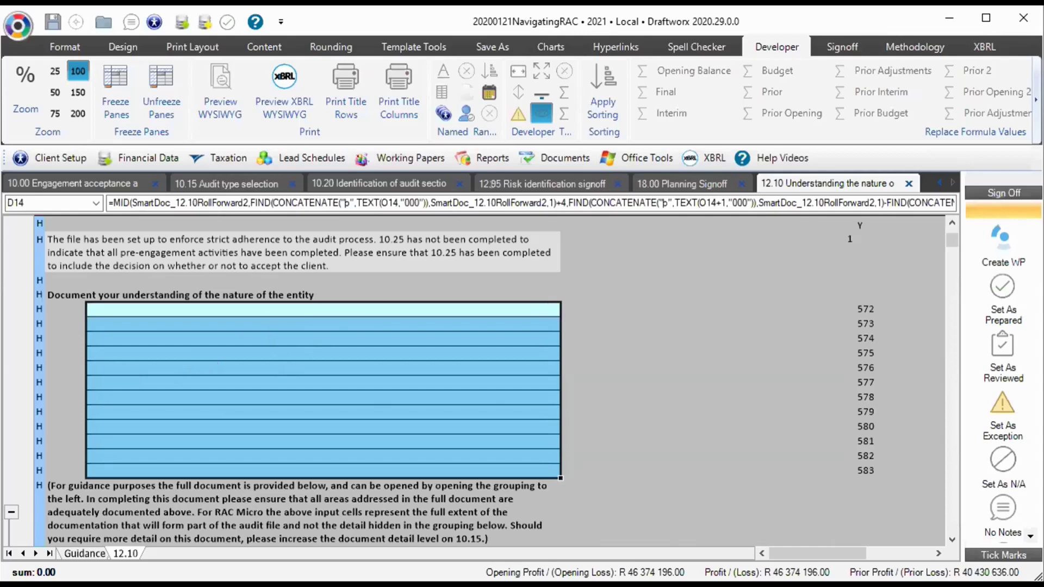
Hide the revealed rows and columns again and look through the detailed questionnaire down to the Branches / Locations section
left_click(541, 113)
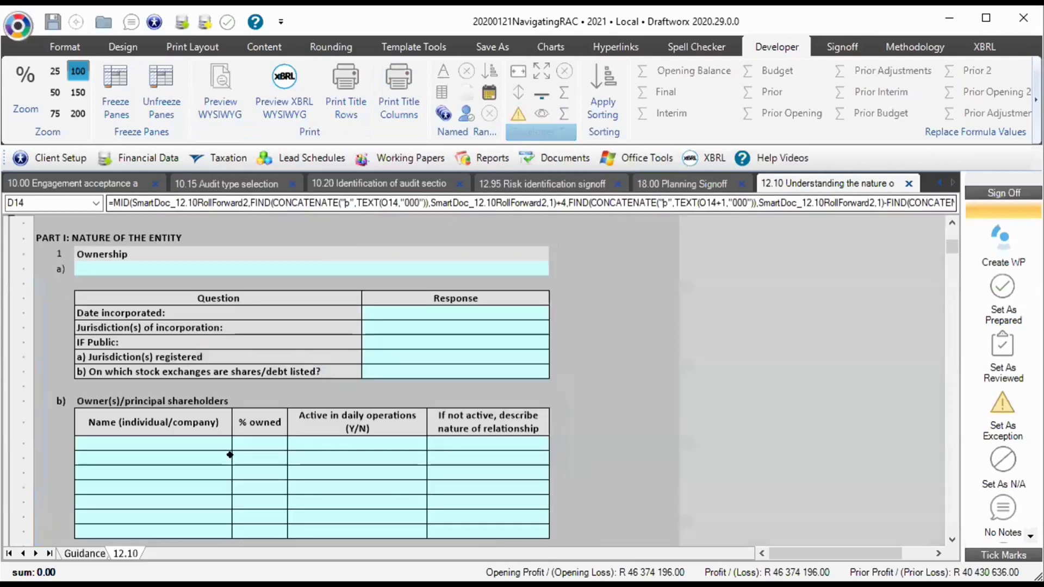
scroll(279, 390, "down", 12)
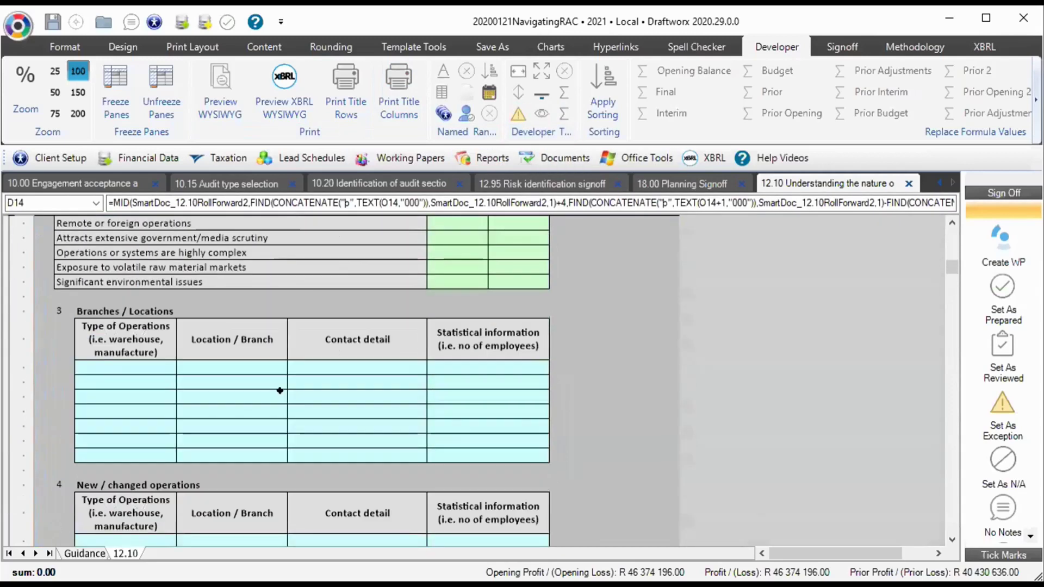
scroll(270, 367, "up", 15)
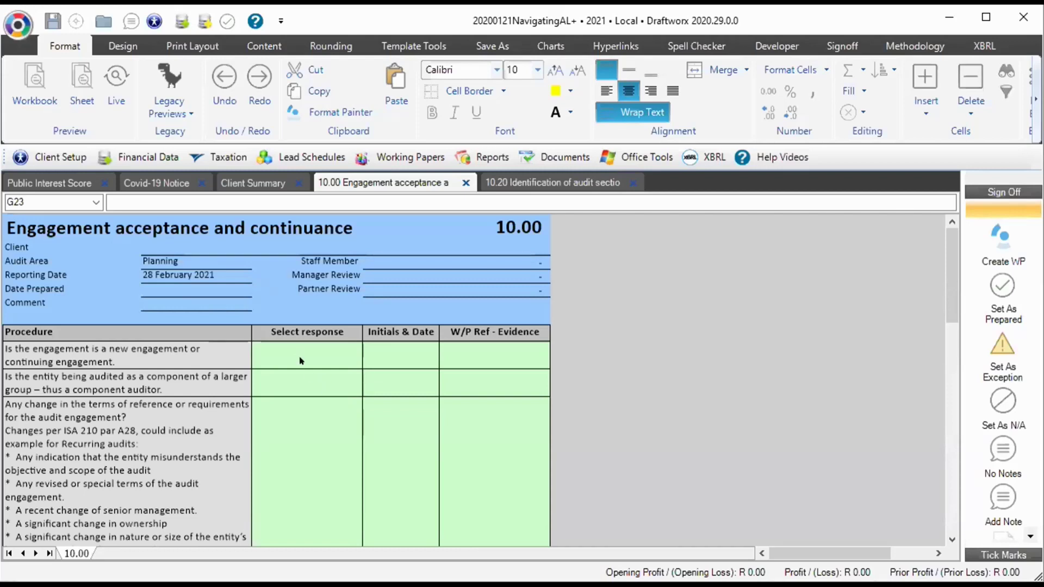
In working paper 10.00, answer the question on new or continuing engagement with "Continuing engagement"
left_click(320, 387)
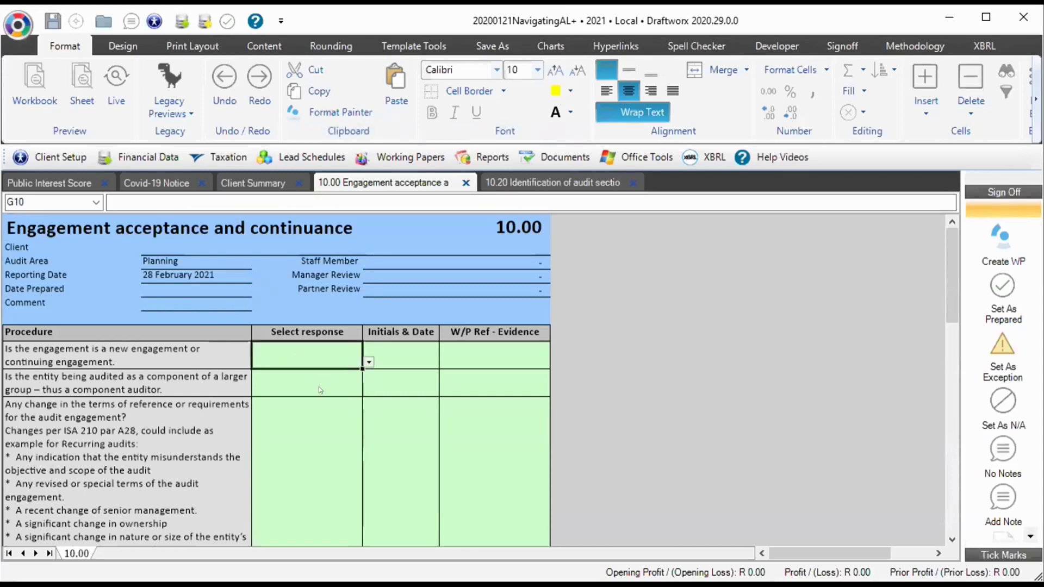
key("alt+Down")
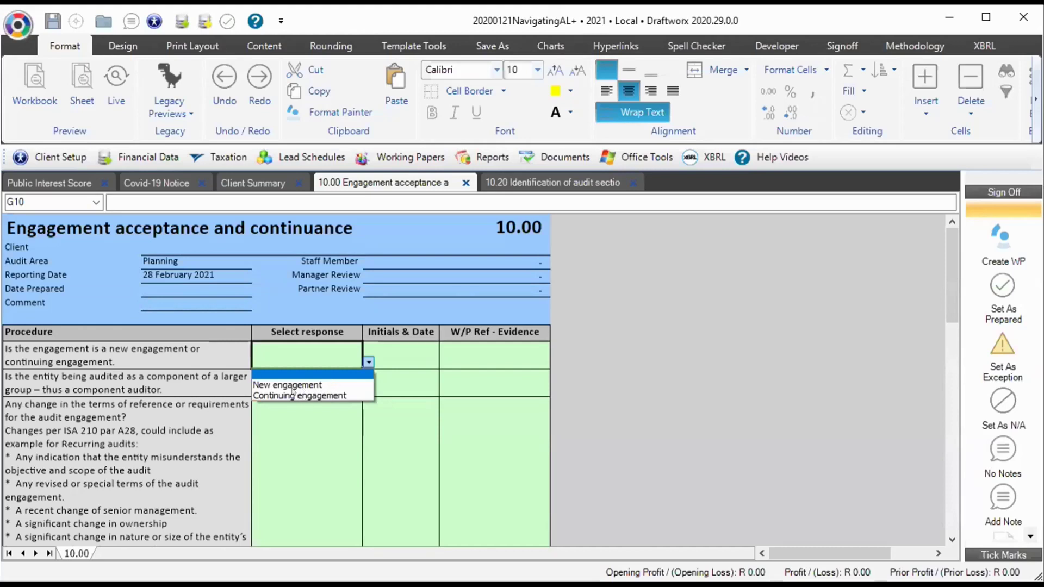
left_click(296, 396)
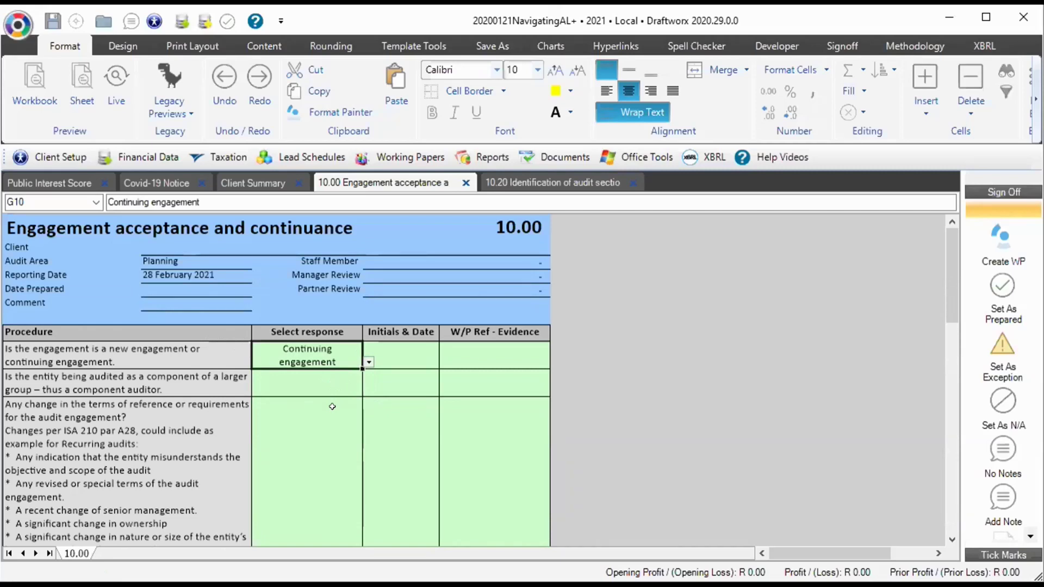
Review the remaining acceptance and continuance questions and select the response cell for whether an EQCR must be performed
scroll(332, 407, "down", 2)
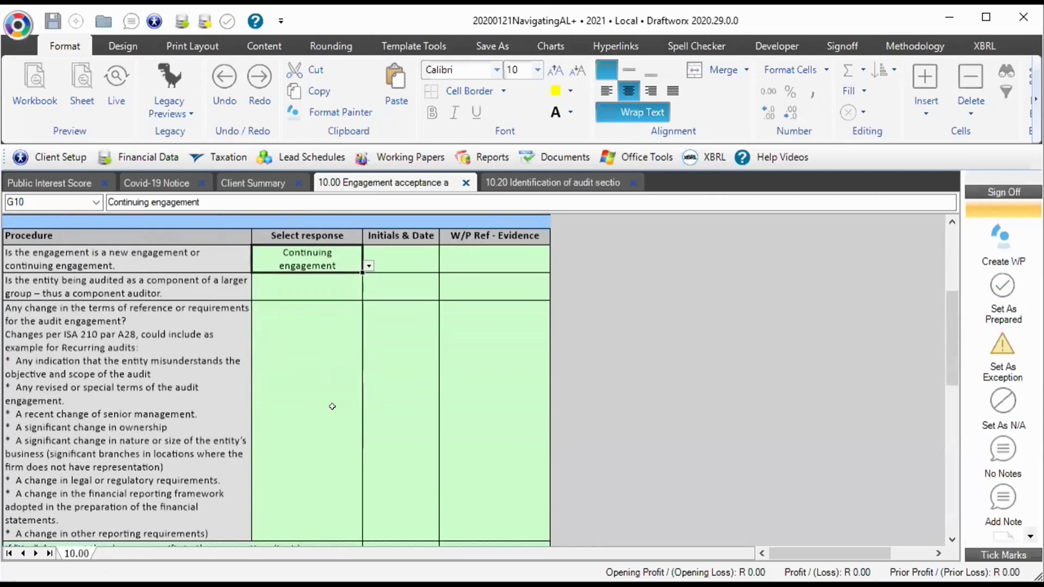
scroll(332, 407, "down", 3)
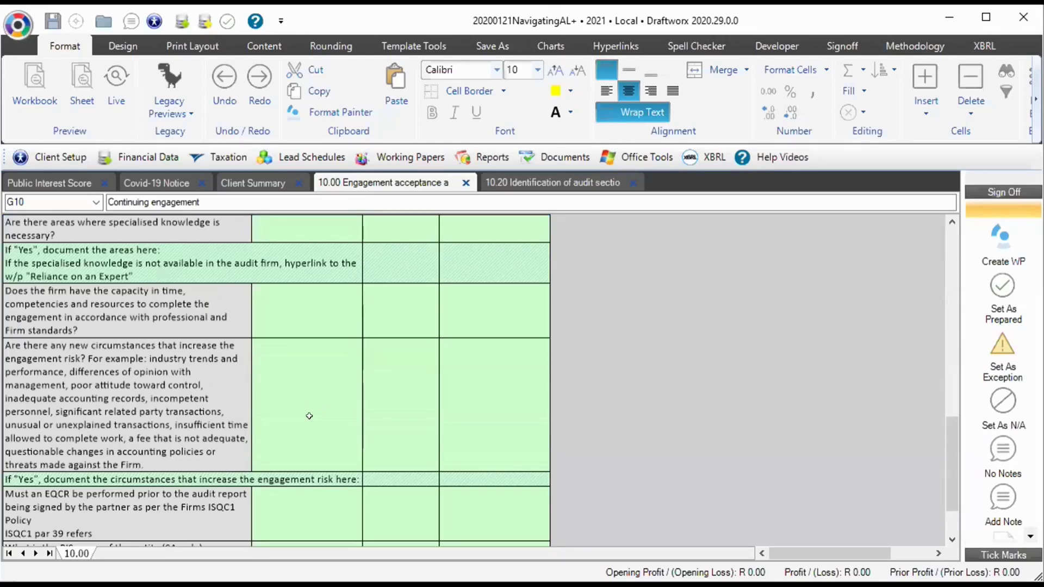
scroll(309, 416, "down", 3)
left_click(305, 386)
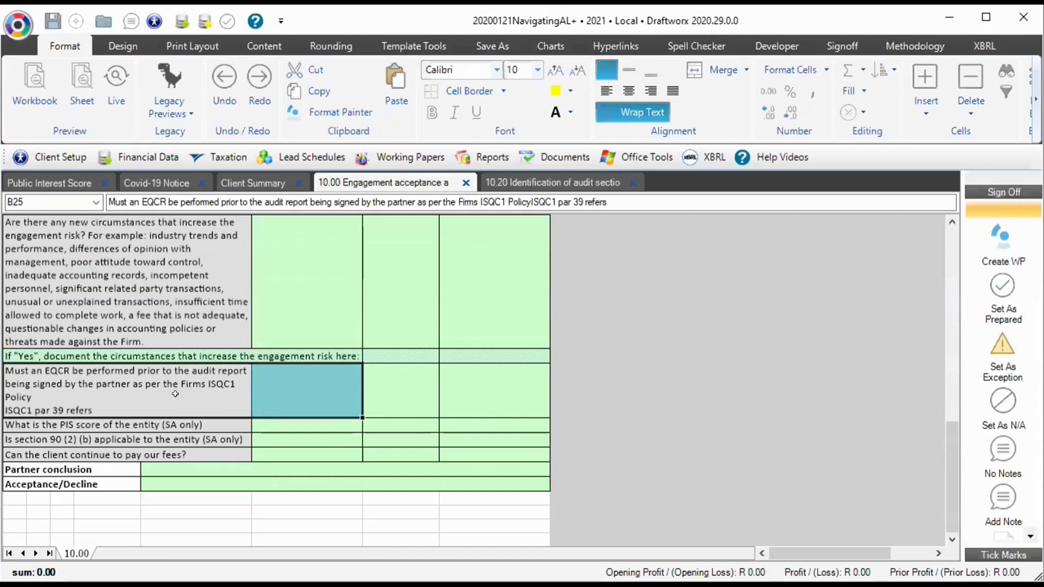
left_click(304, 378)
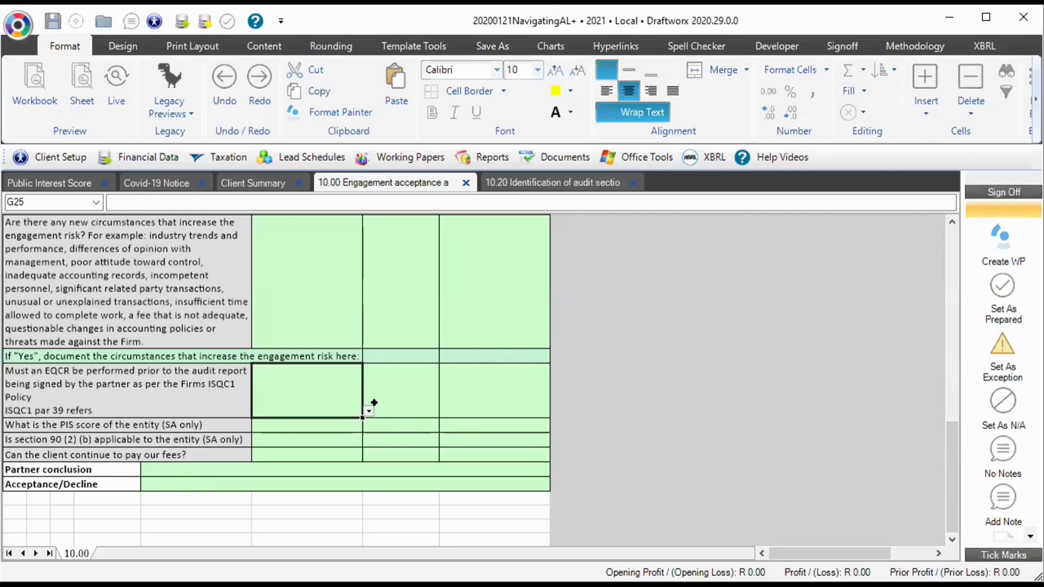
Set Partner conclusion to "Based on the assessment, I am NOT willing to continue with the audit / don't accept the client" and Acceptance/Decline to Accept
left_click(346, 471)
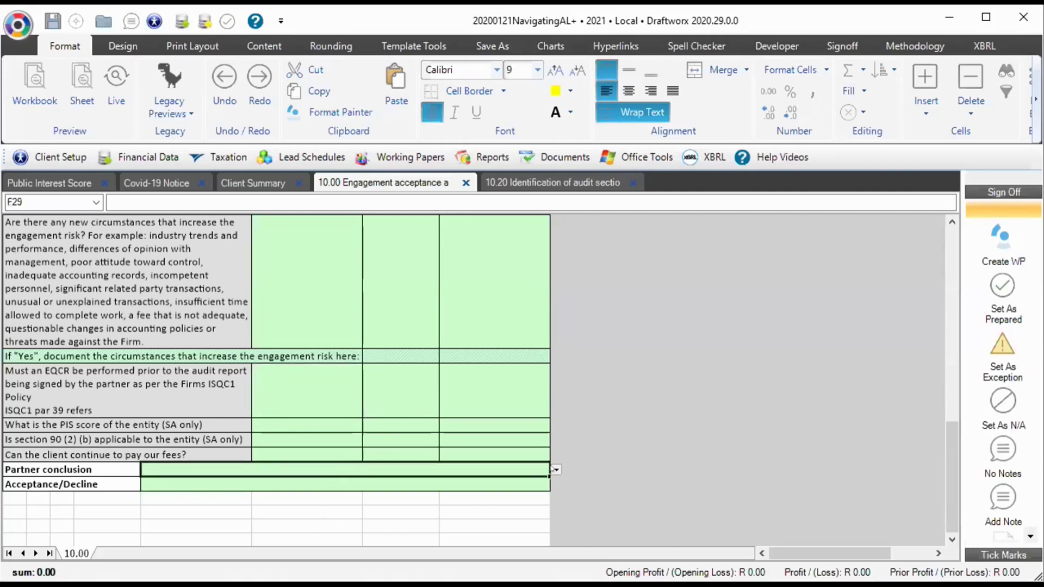
left_click(555, 470)
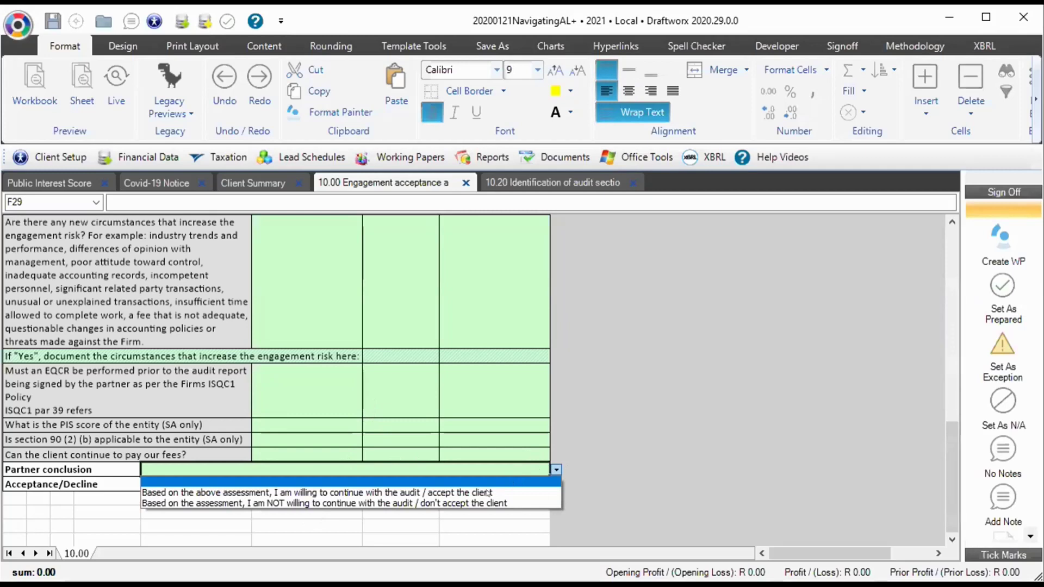
left_click(370, 502)
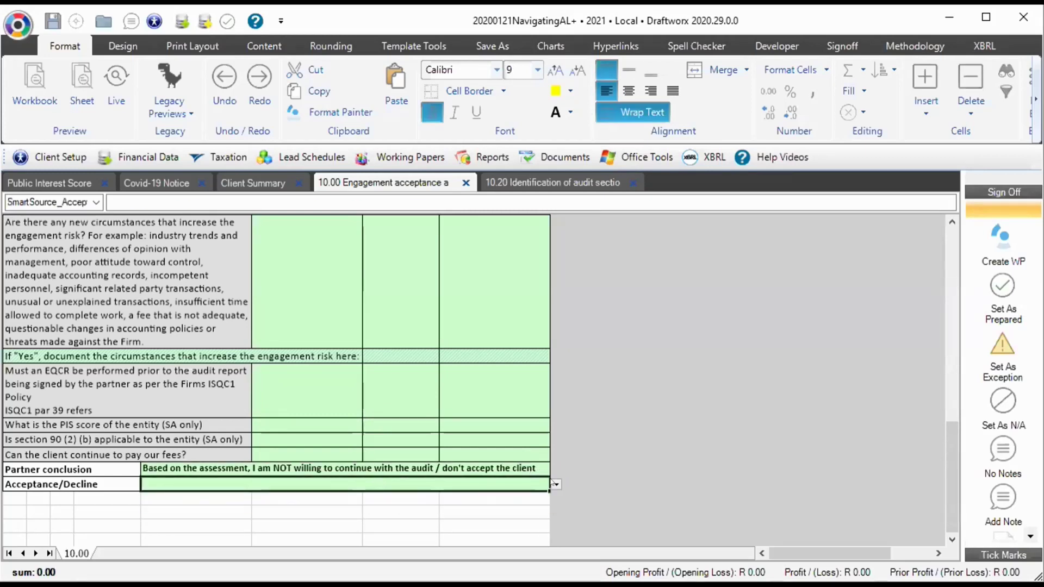
left_click(557, 485)
left_click(269, 506)
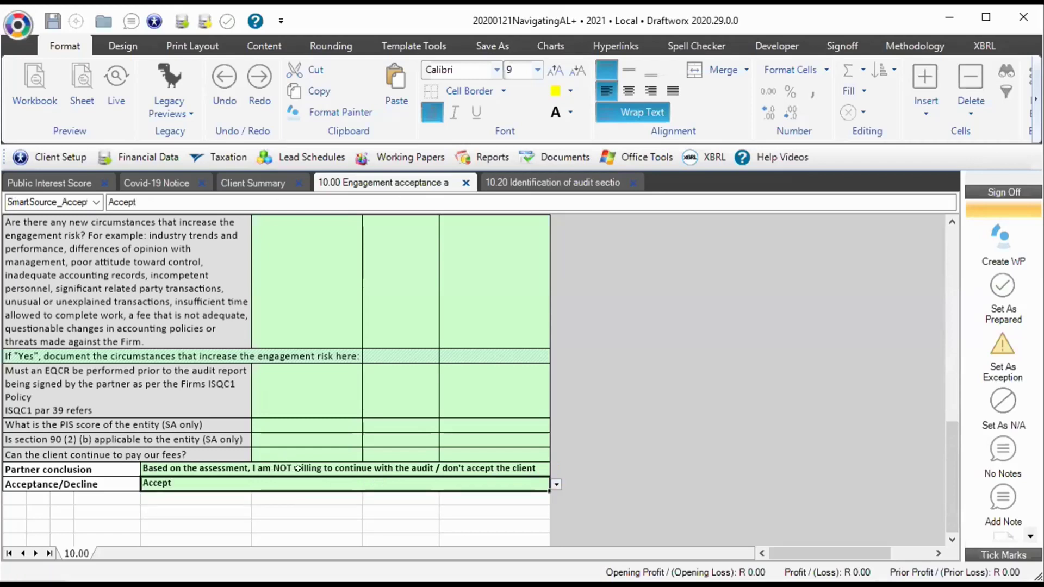
scroll(306, 457, "up", 3)
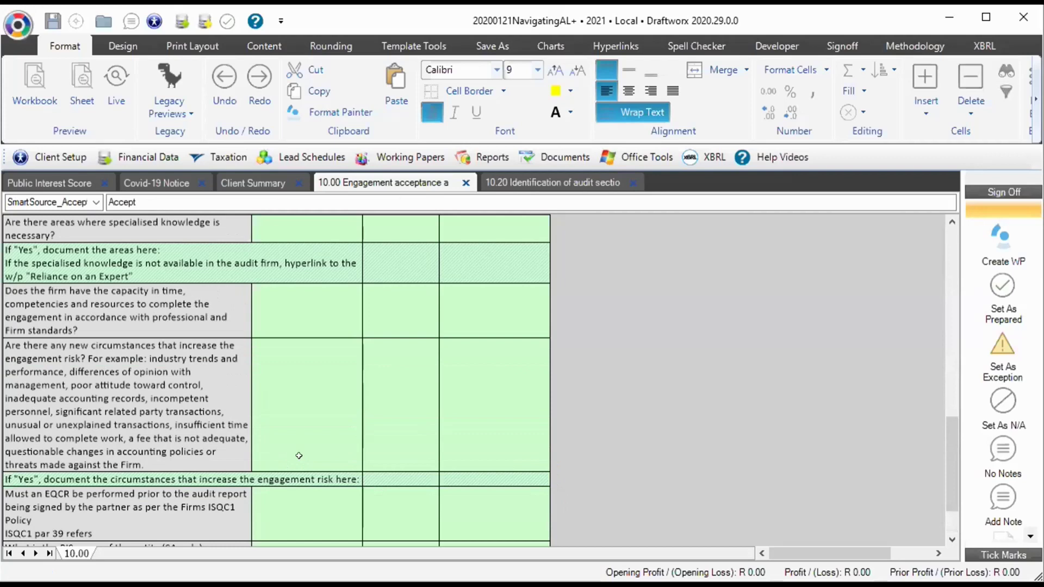
Select the response cell for the entity's PIS score in 10.00, and open working paper 10.20 Identification of audit sections
scroll(299, 456, "down", 3)
left_click(283, 423)
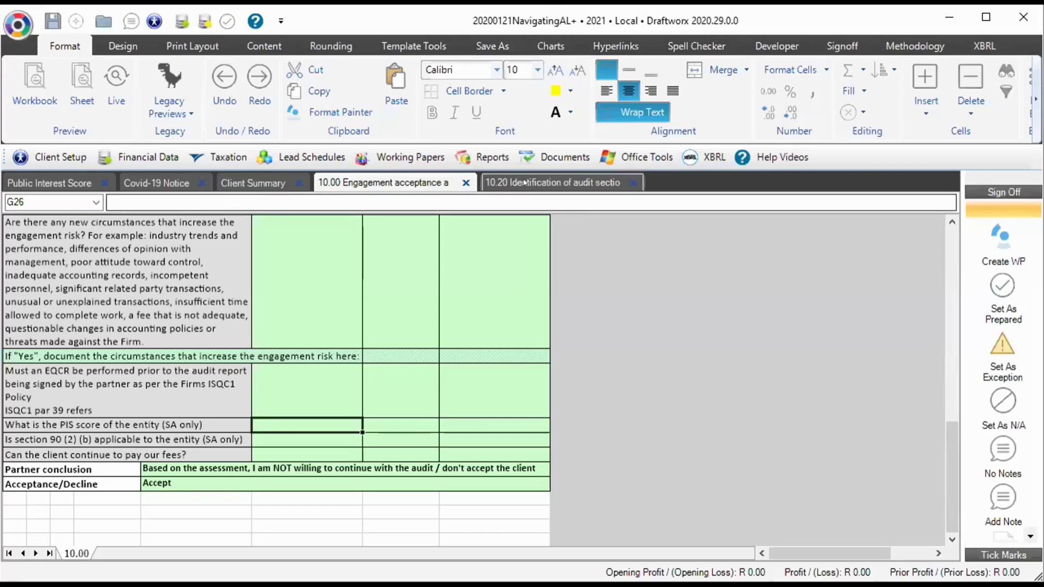
left_click(503, 183)
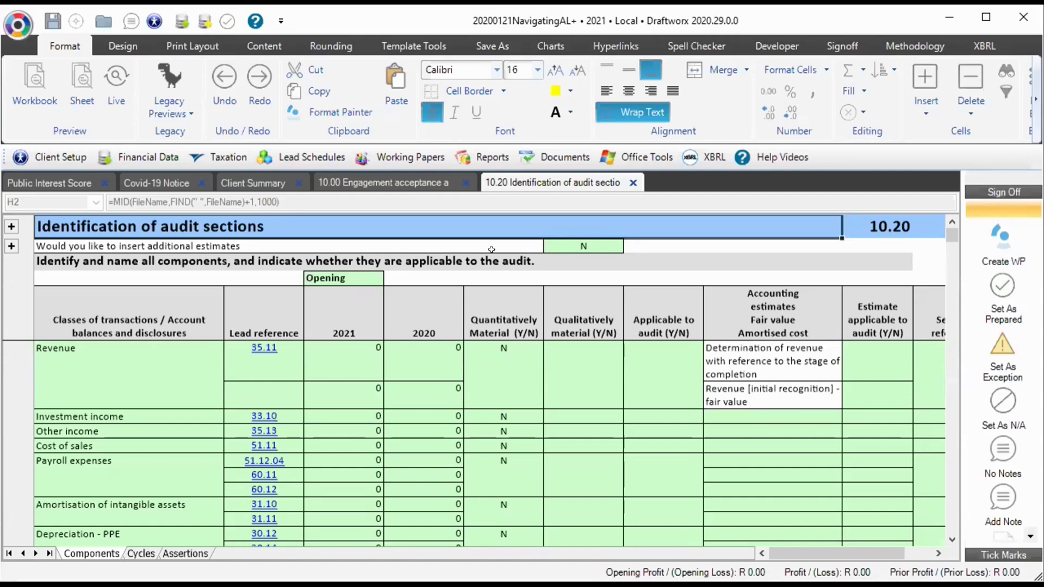
Examine the Components table in 10.20 for Revenue: the 2021 and 2020 balances, materiality, audit applicability, estimates and section reference
left_click_drag(344, 361, 416, 355)
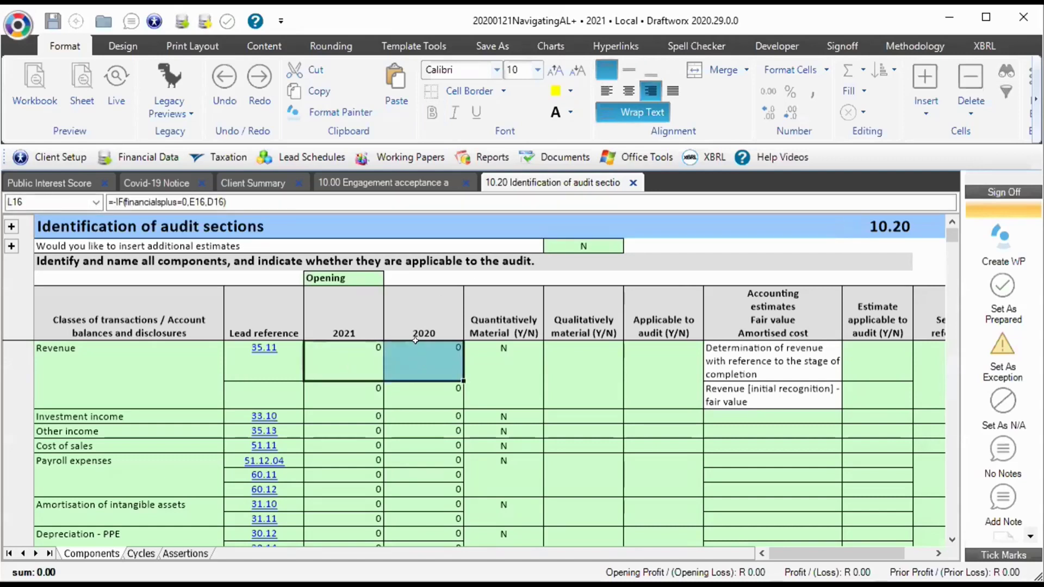
left_click(507, 367)
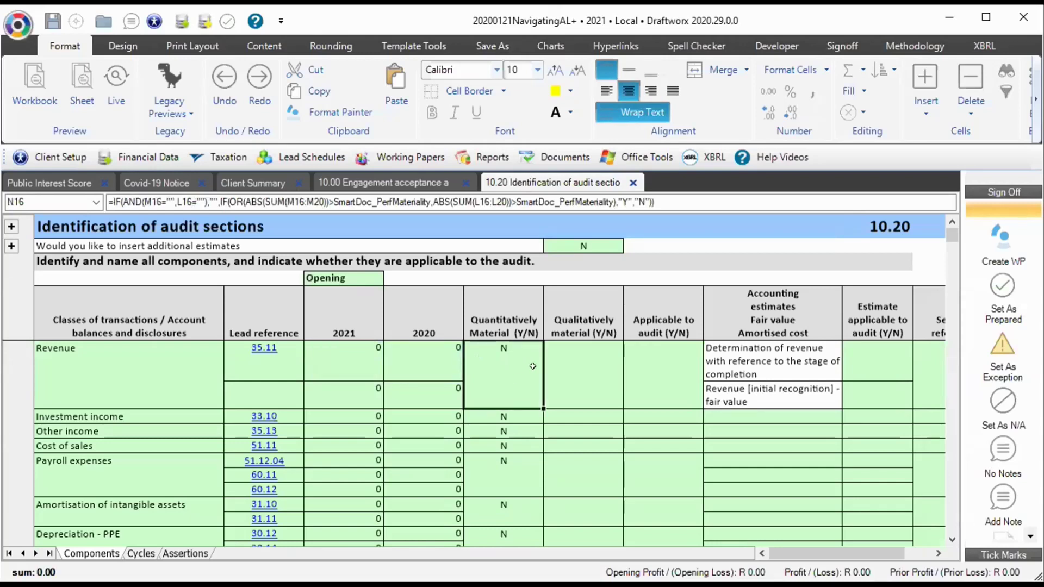
left_click(570, 364)
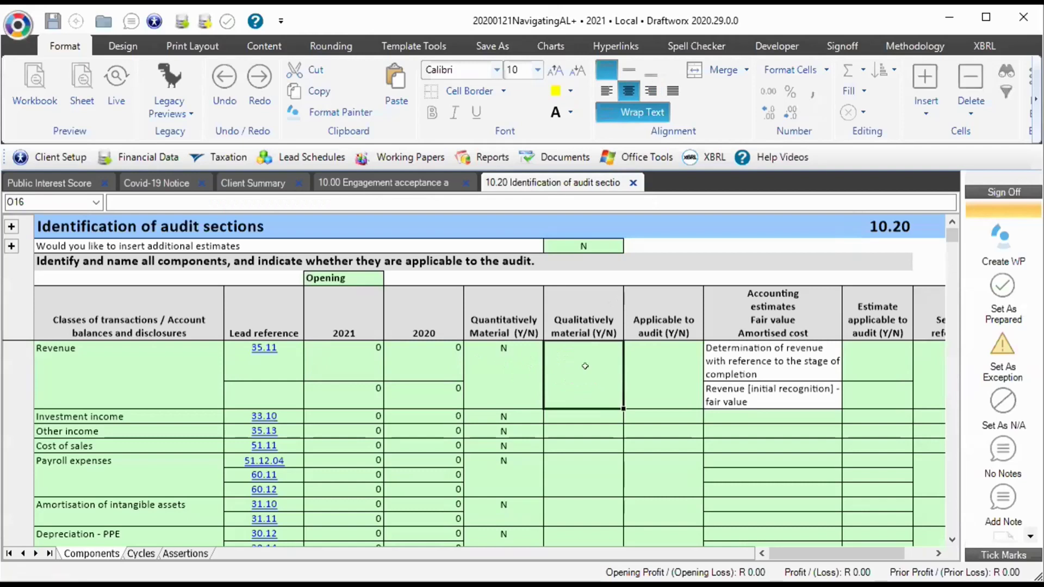
key("Down")
key("Down")
key("Down")
key("Down")
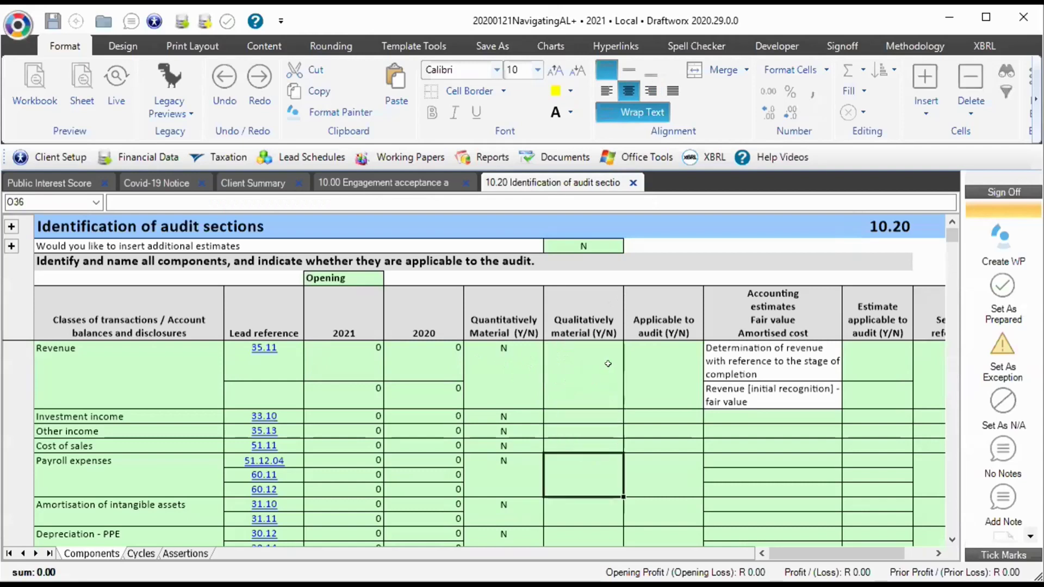
left_click(659, 403)
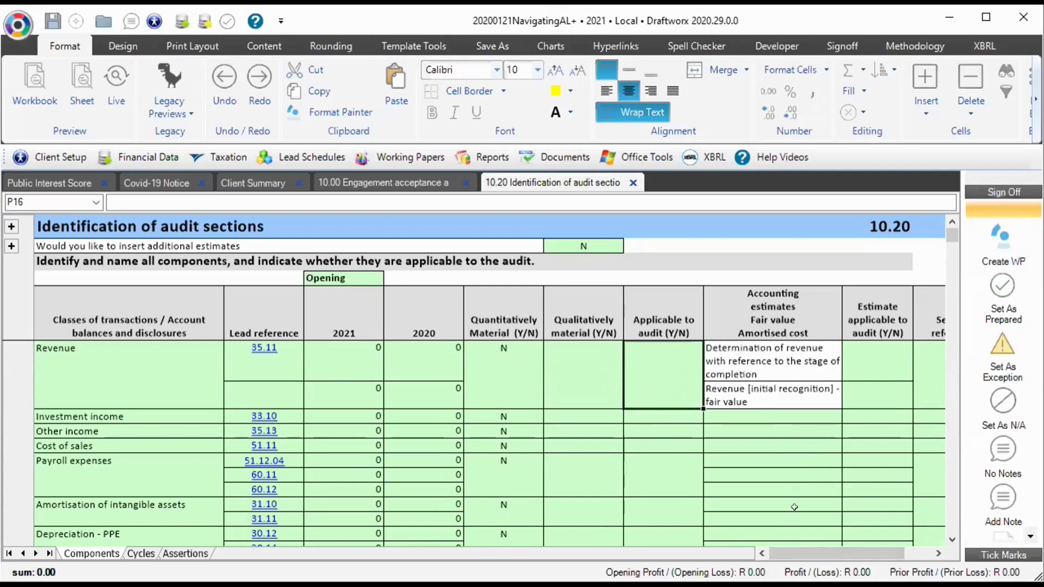
left_click_drag(838, 553, 853, 553)
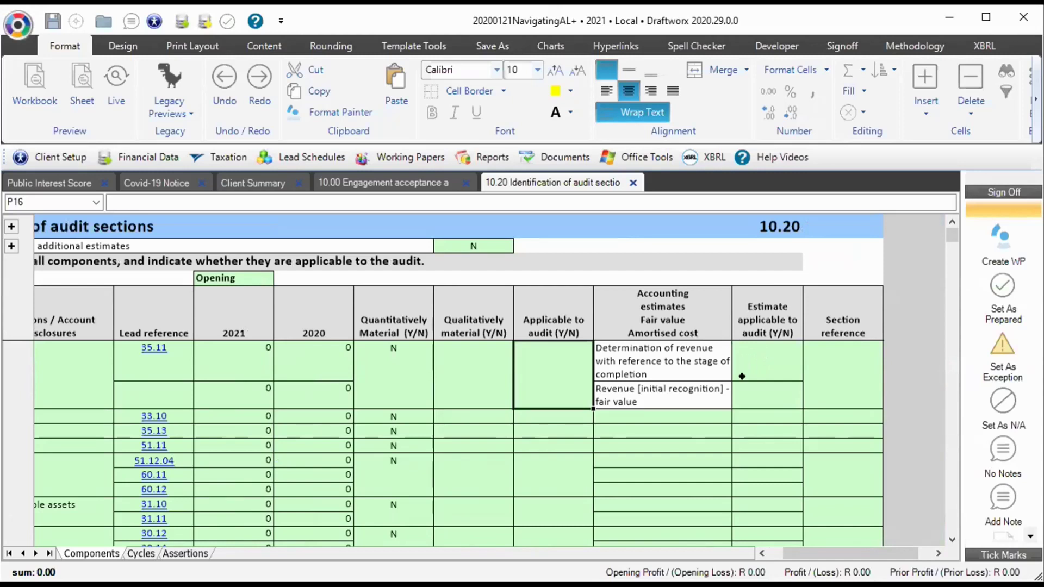
left_click(856, 359)
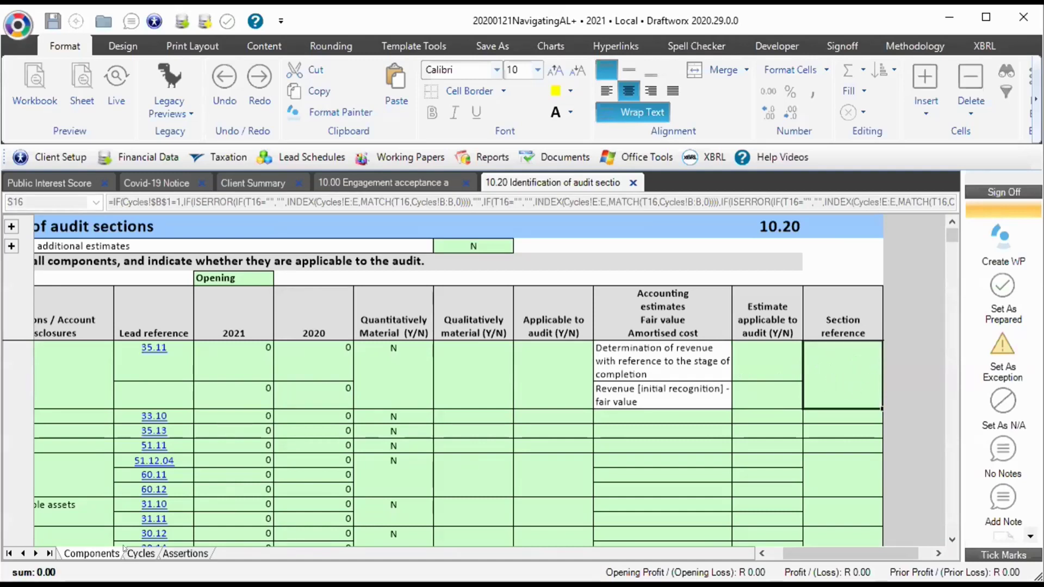
Look through the Cycles allocation sheet and the Assertions tables down to the ISA 315 assertion mapping, and return to Components
left_click(139, 554)
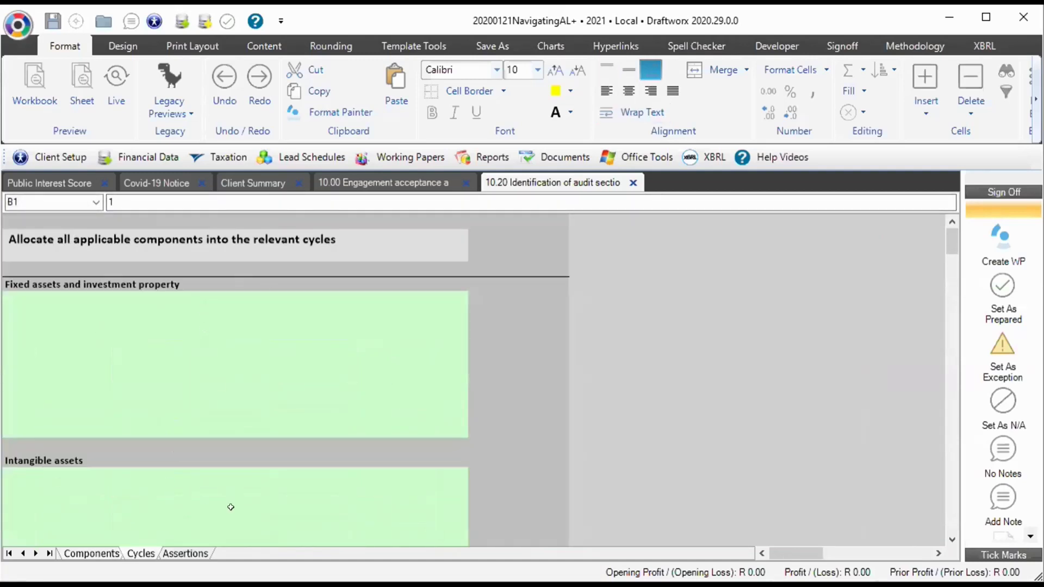
left_click(186, 555)
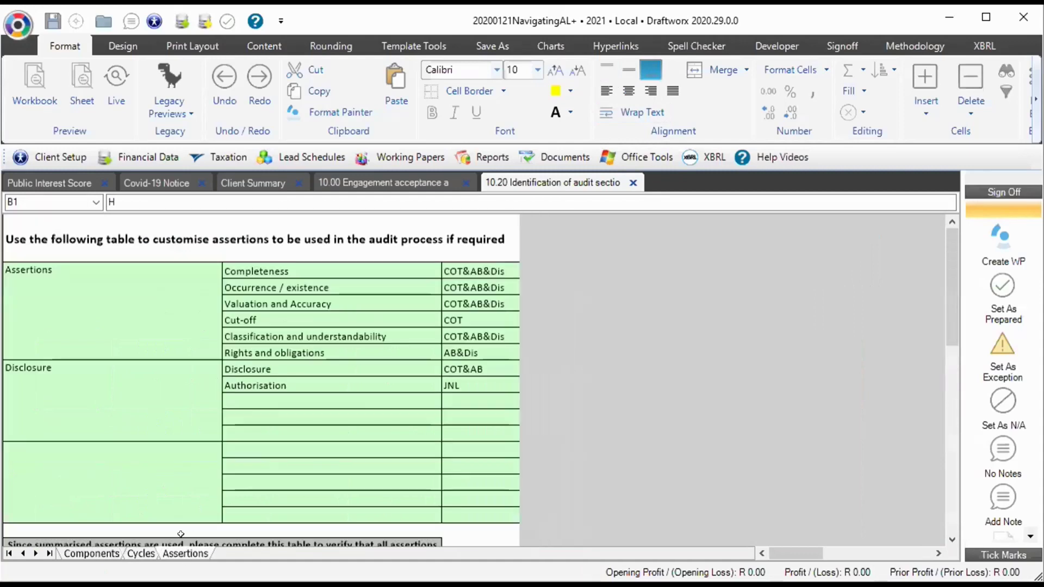
scroll(415, 367, "down", 4)
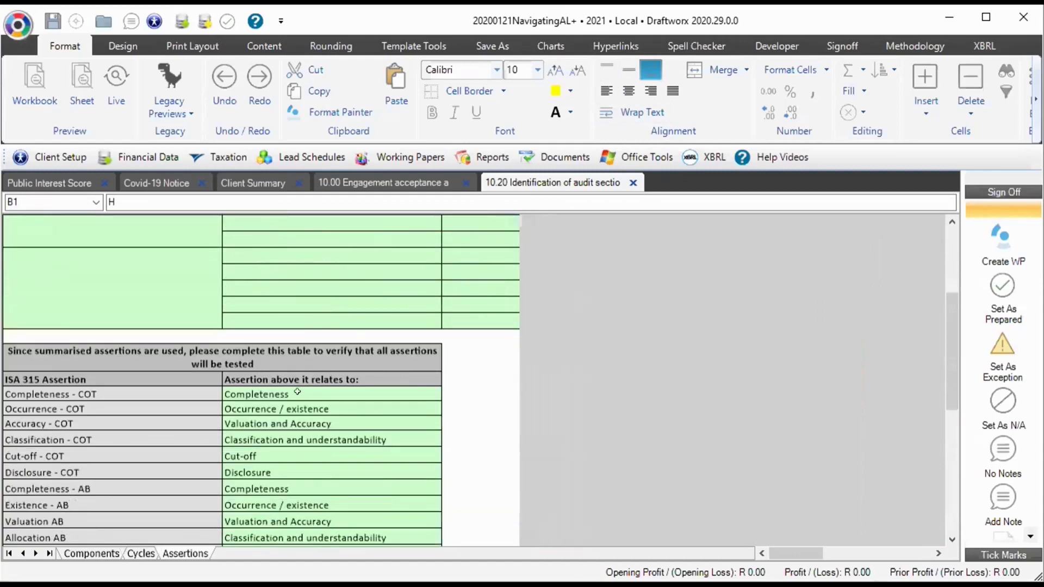
scroll(272, 367, "down", 1)
scroll(232, 394, "down", 1)
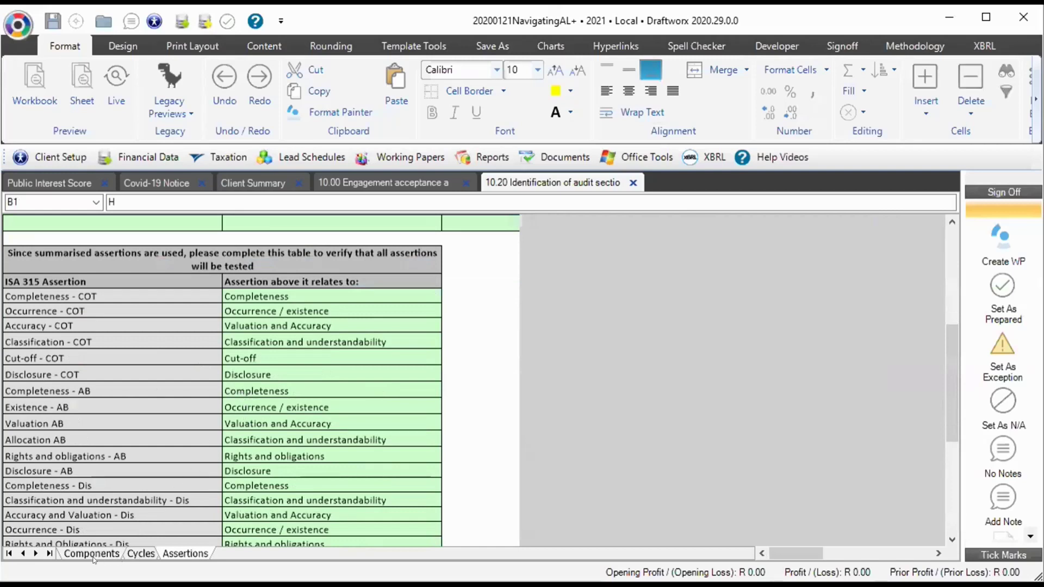
left_click(143, 554)
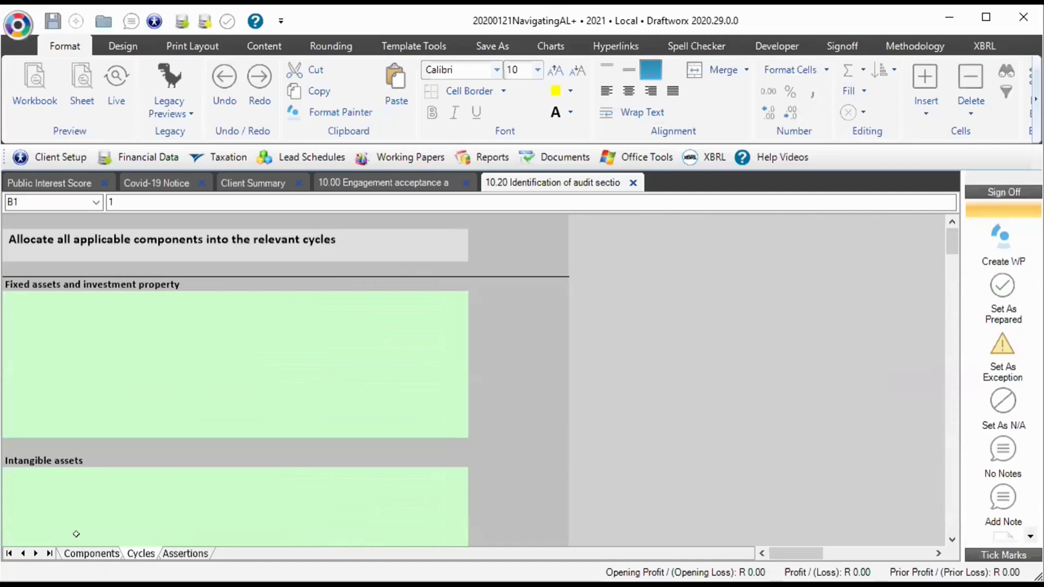
left_click(91, 554)
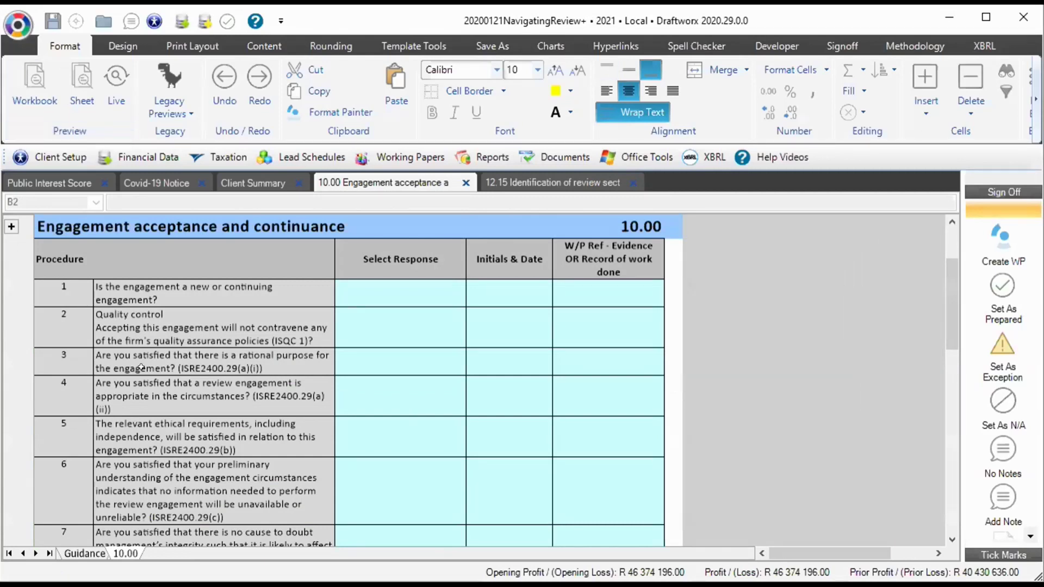
In the review file's 10.00, read through the ISRE 2400 (Revised) guidance for acceptance and continuance, and return to the questionnaire
left_click(163, 357)
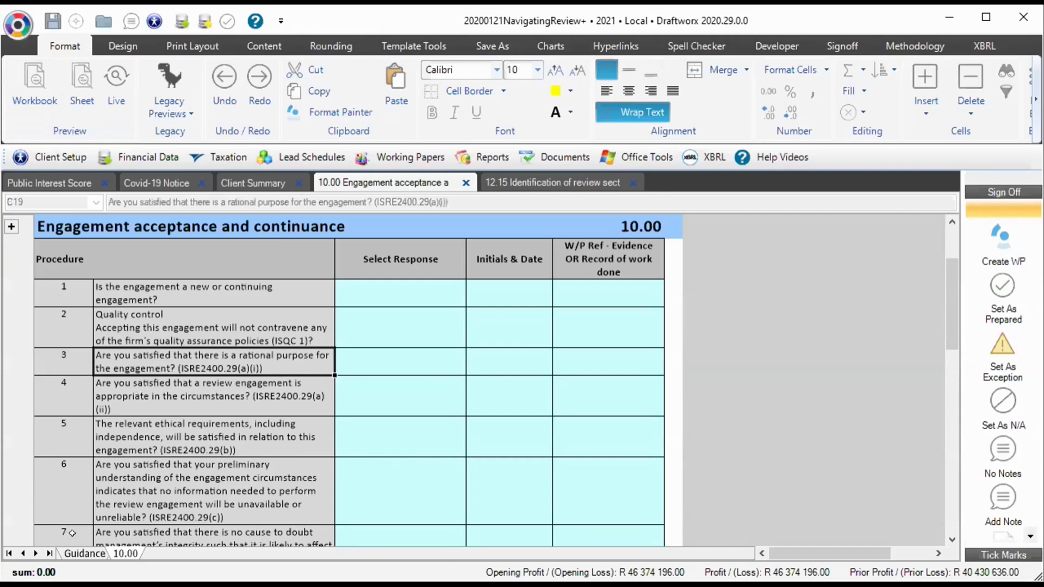
left_click(81, 553)
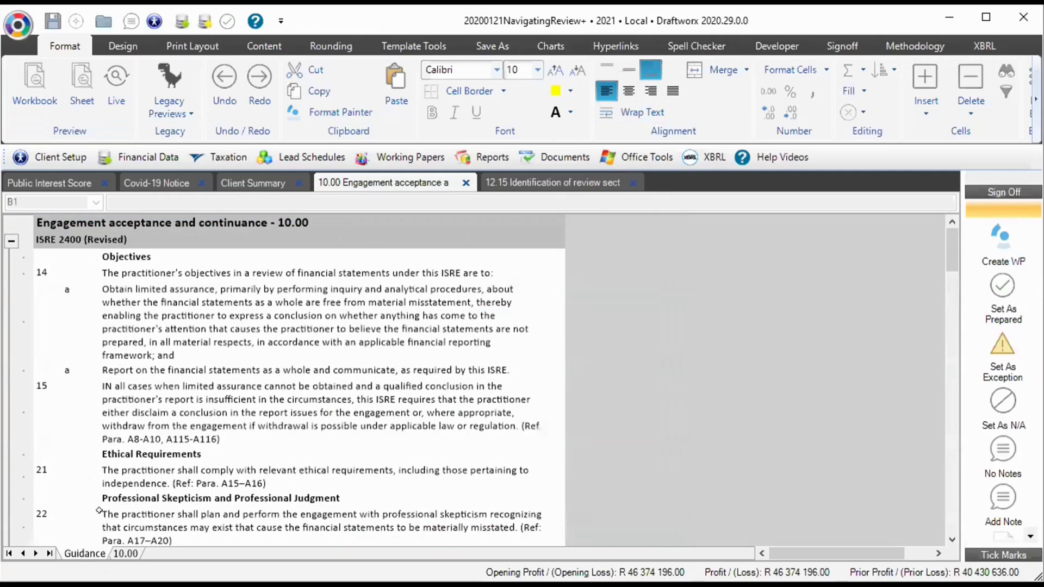
scroll(142, 403, "down", 10)
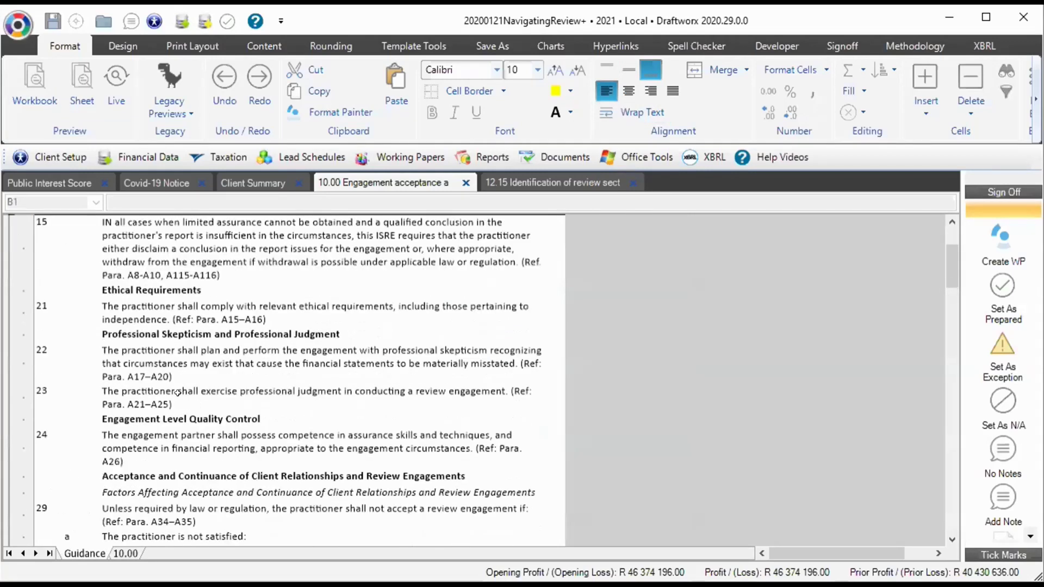
scroll(164, 366, "down", 10)
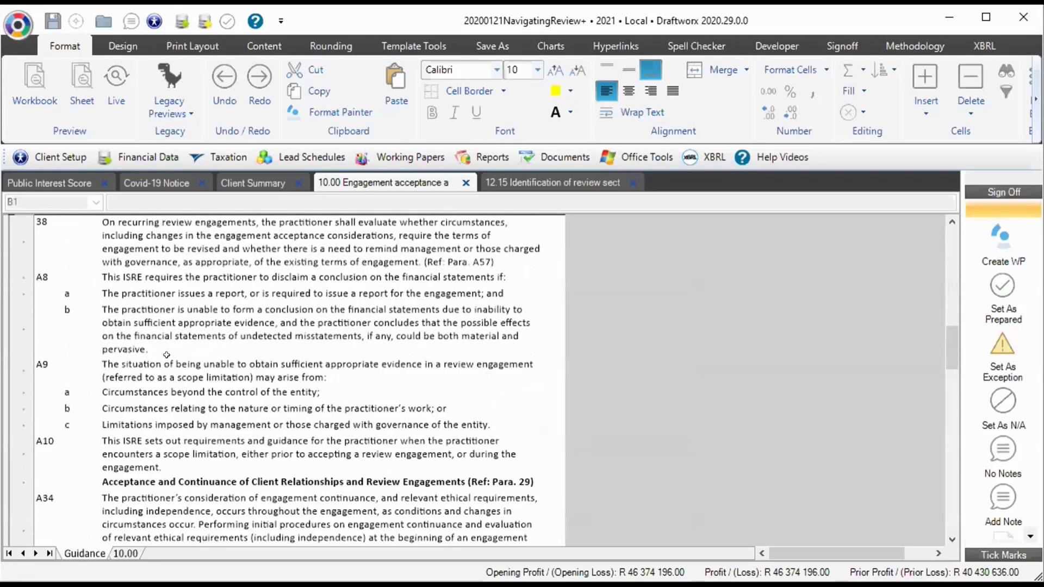
scroll(181, 376, "down", 5)
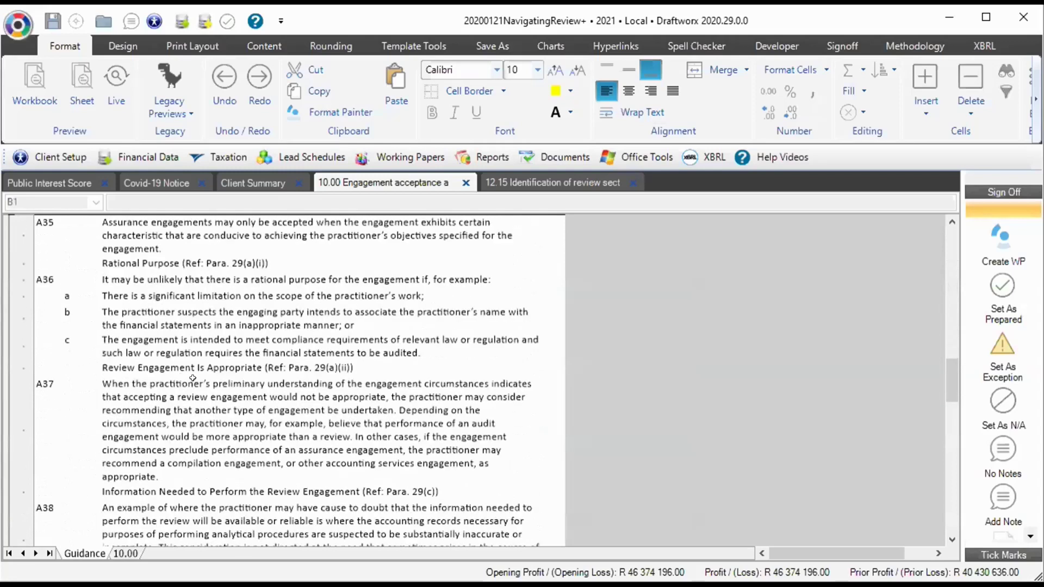
scroll(289, 405, "down", 6)
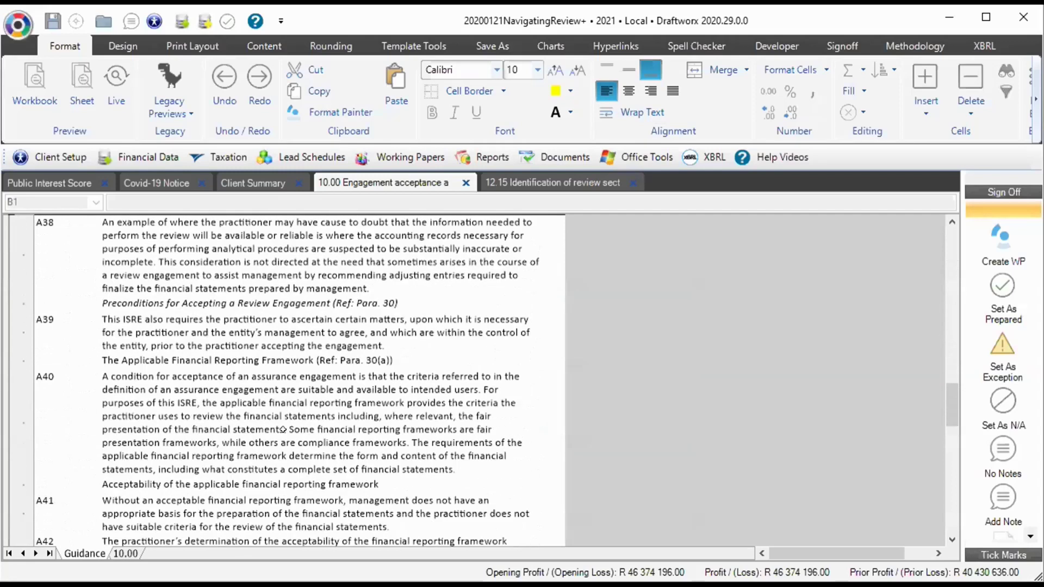
scroll(282, 420, "down", 8)
scroll(270, 431, "up", 6)
scroll(270, 431, "up", 10)
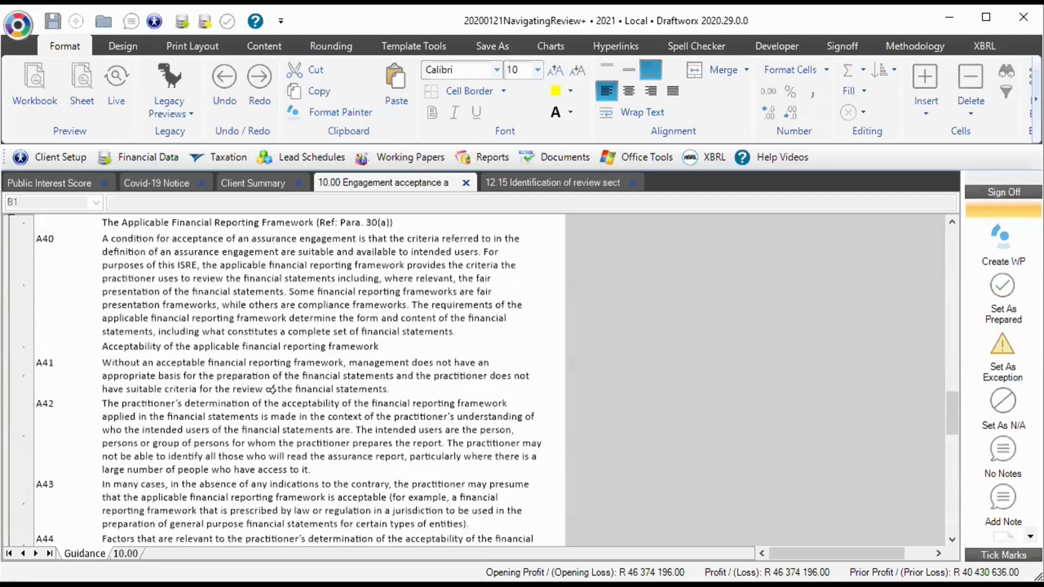
scroll(273, 403, "up", 3)
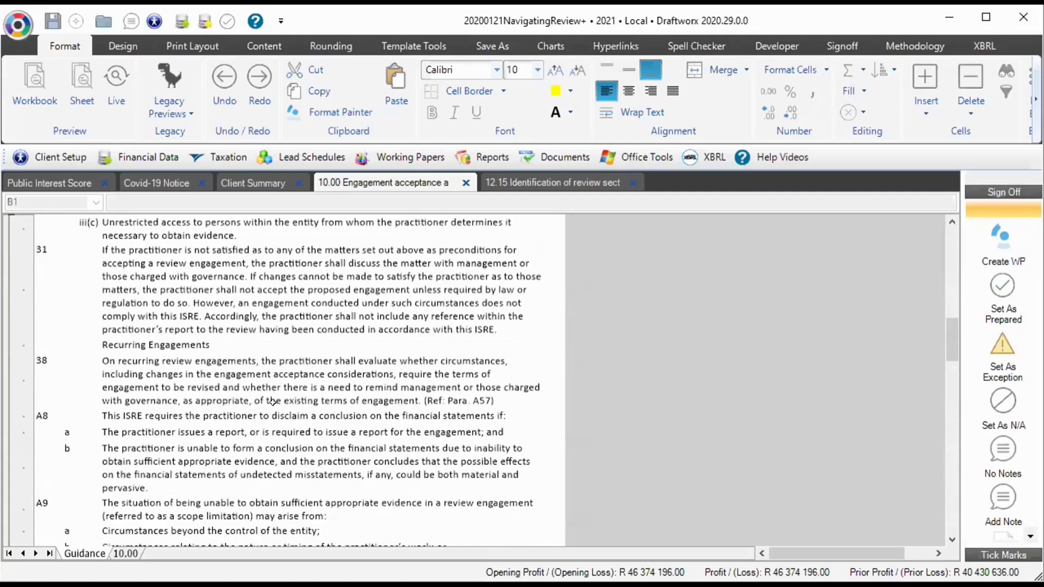
scroll(272, 402, "up", 6)
scroll(273, 403, "up", 5)
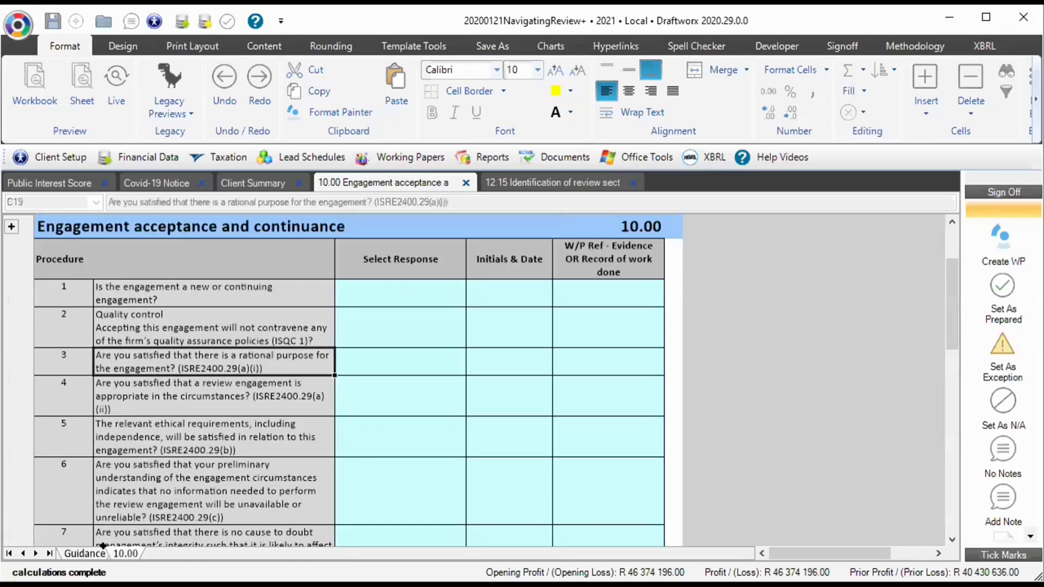
left_click(115, 552)
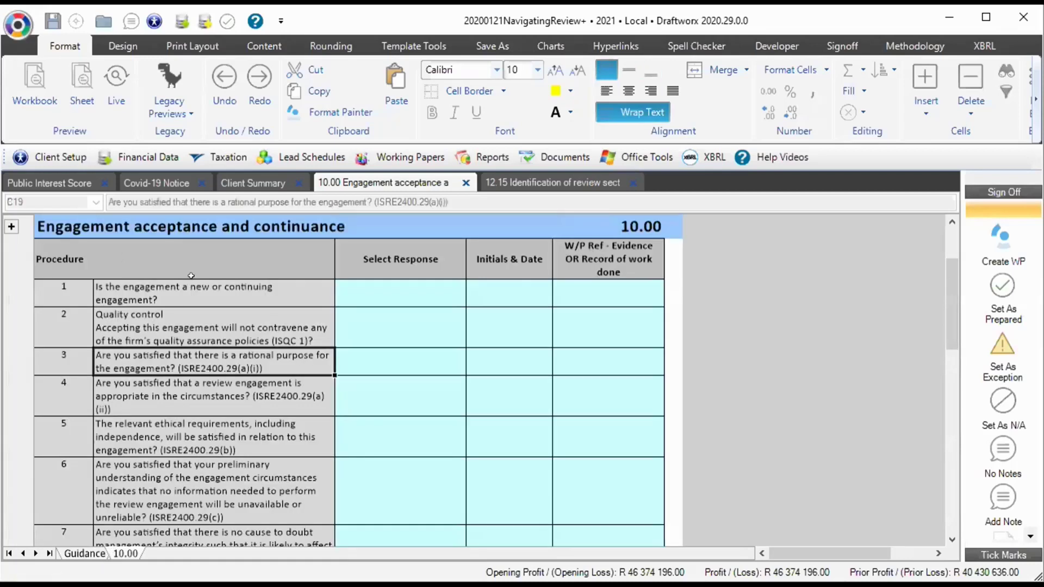
Examine review questions 2 and 3 in 10.00 on the firm's quality control policies and the rational purpose for the engagement
scroll(180, 367, "up", 2)
scroll(181, 375, "down", 2)
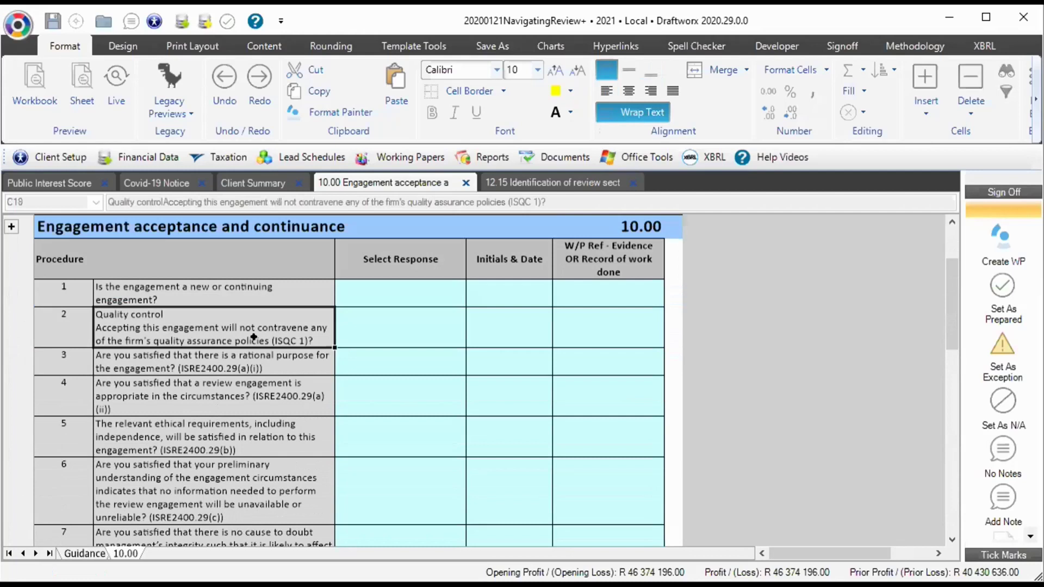
left_click(165, 359)
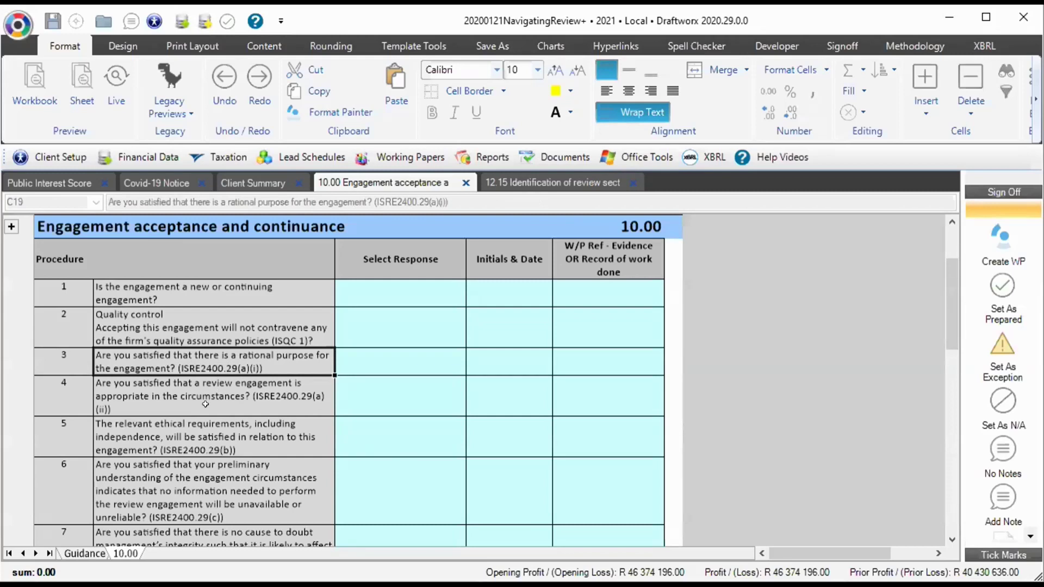
left_click(192, 314)
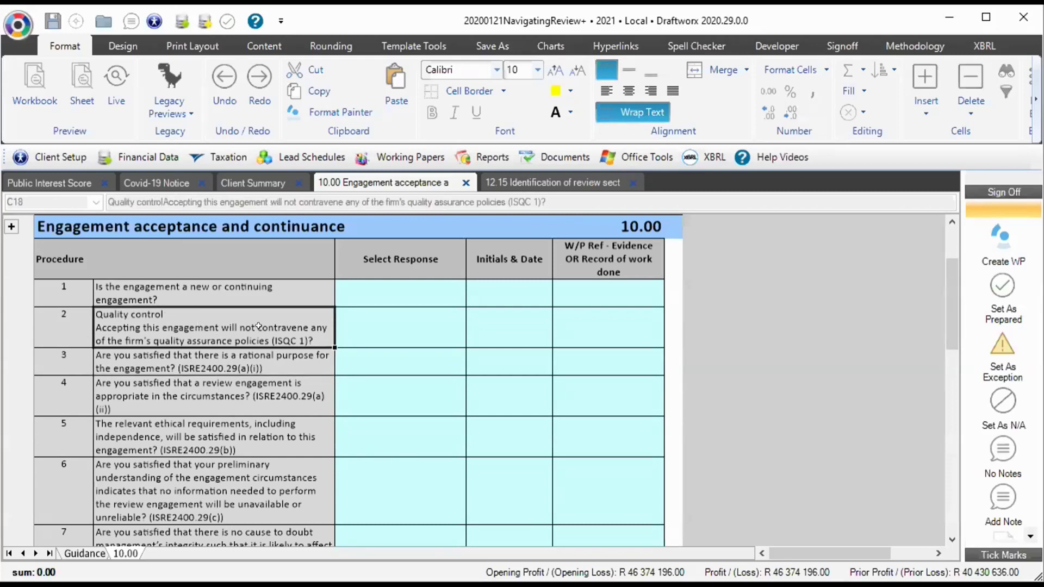
Review the remaining 10.00 review questions, including the Companies Act and PIS score items, down to Partner conclusion and Acceptance/Decline
scroll(258, 326, "down", 3)
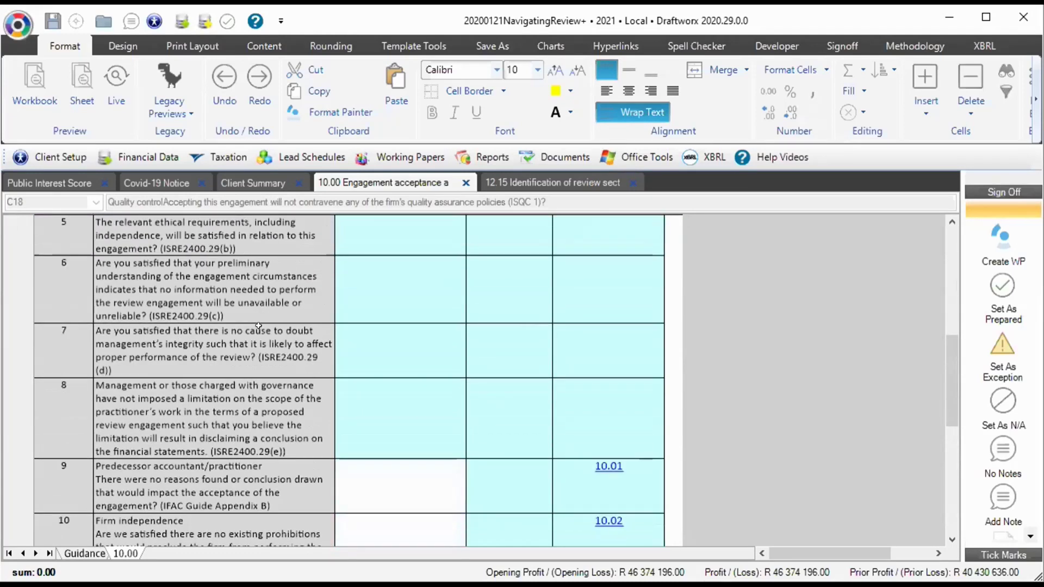
scroll(259, 326, "down", 2)
scroll(259, 326, "down", 5)
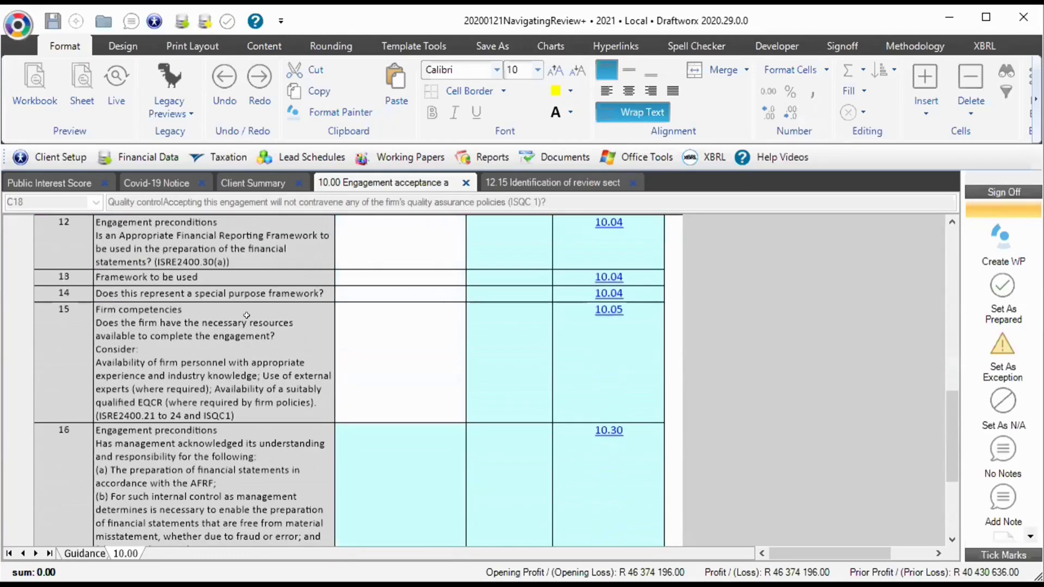
scroll(233, 303, "down", 1)
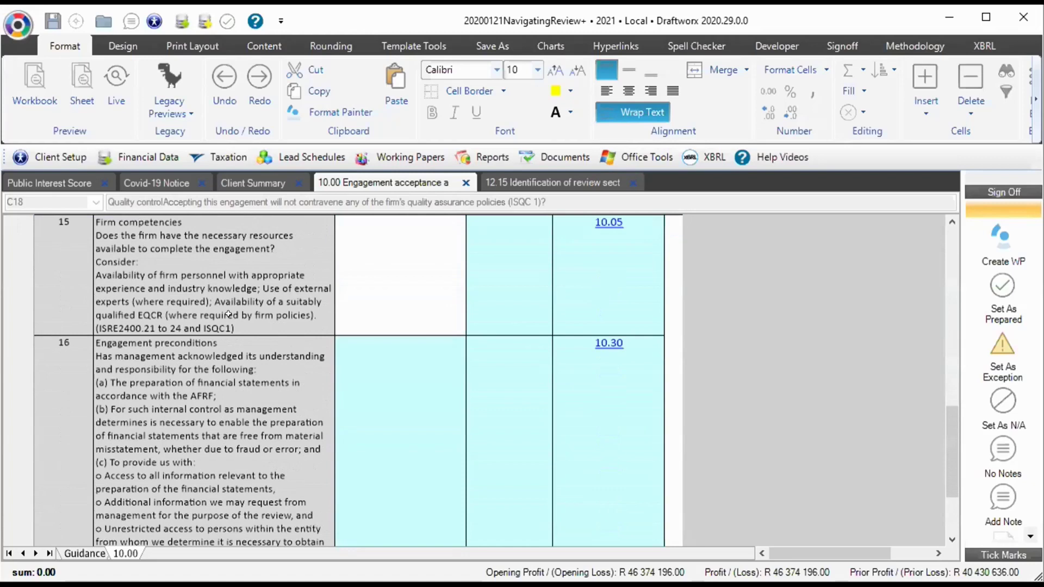
scroll(228, 314, "down", 5)
scroll(229, 314, "up", 1)
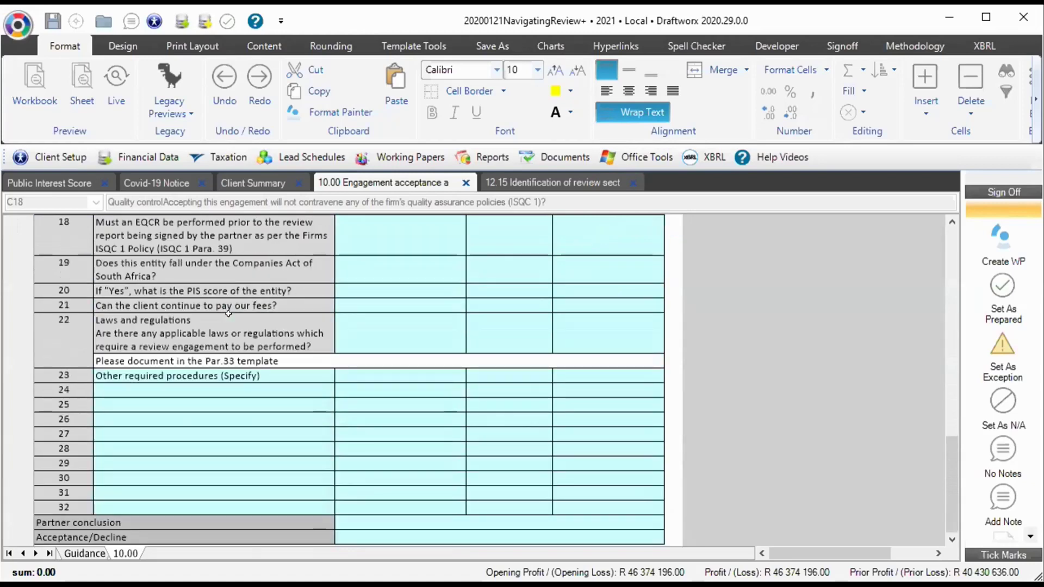
left_click(199, 290)
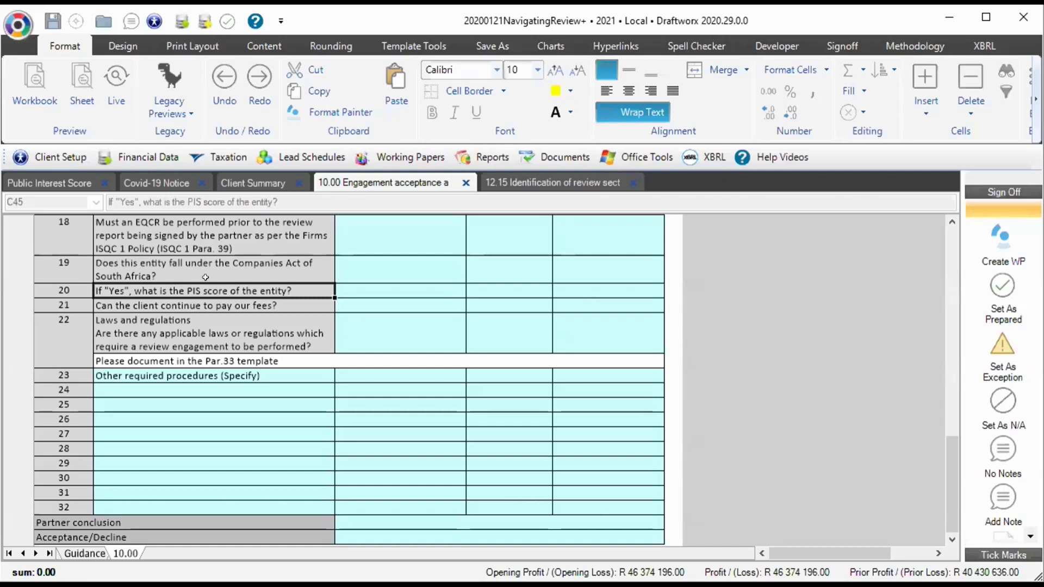
left_click(230, 274)
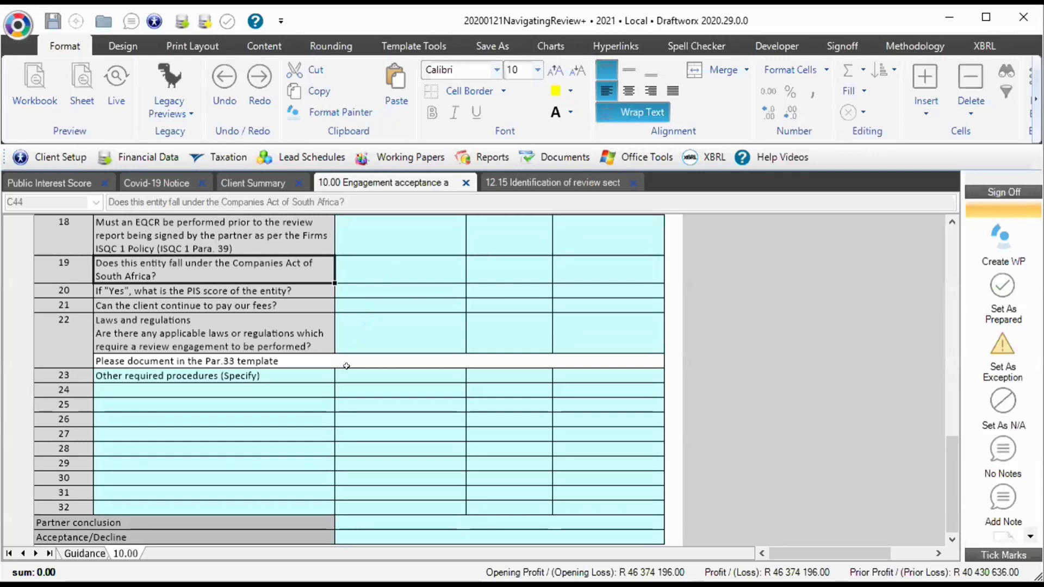
scroll(347, 366, "down", 1)
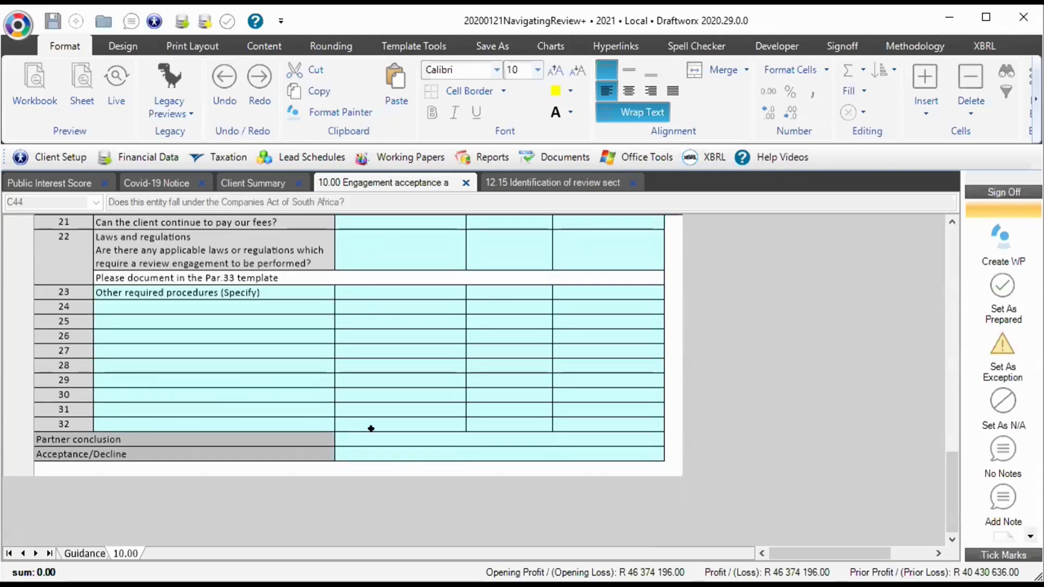
Set 10.00's Partner conclusion to willing to continue with the review engagement / accept the client, and Acceptance/Decline to Accept
left_click(412, 442)
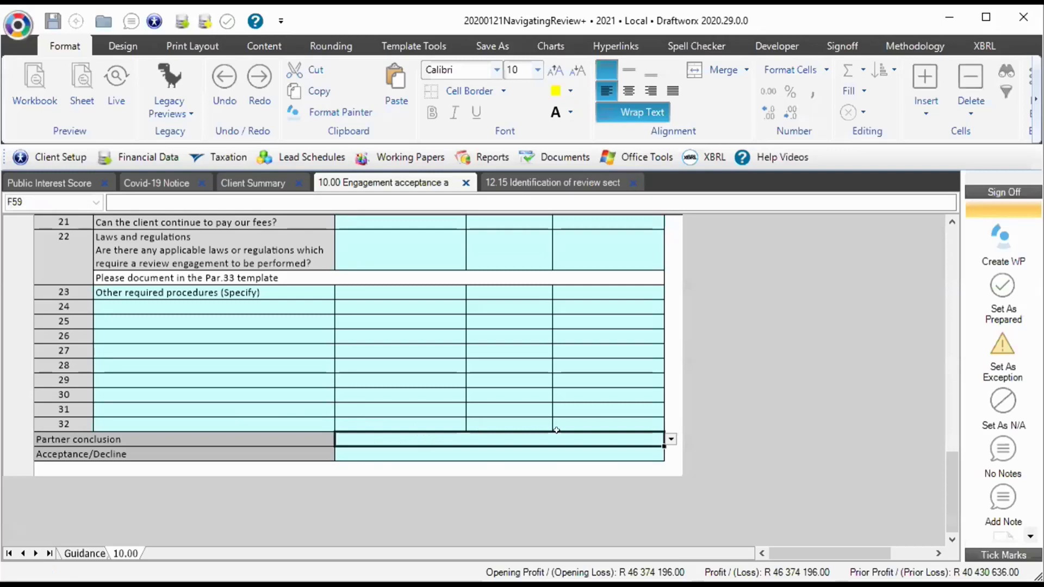
left_click(671, 440)
left_click(358, 463)
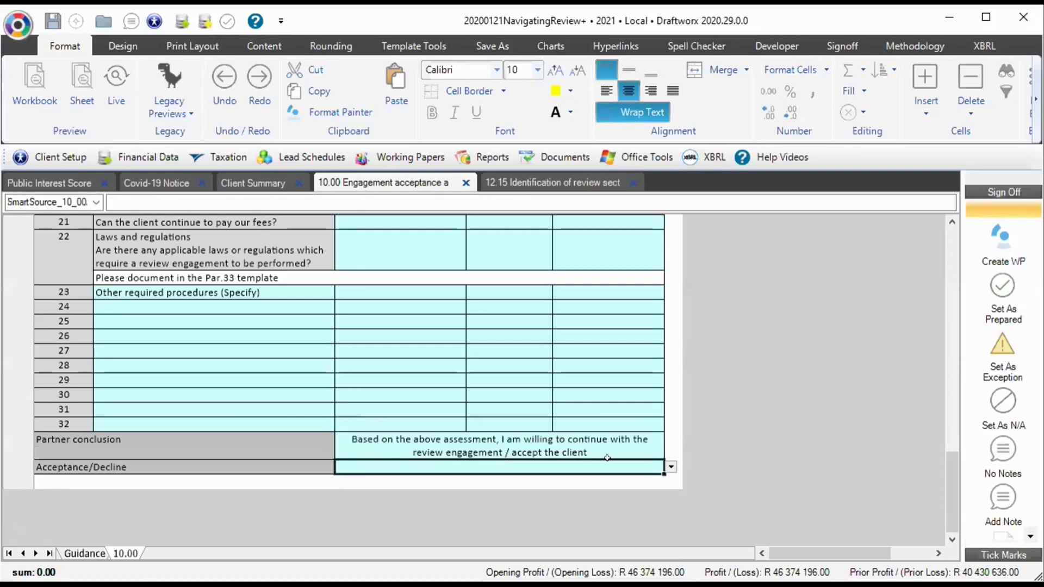
left_click(671, 468)
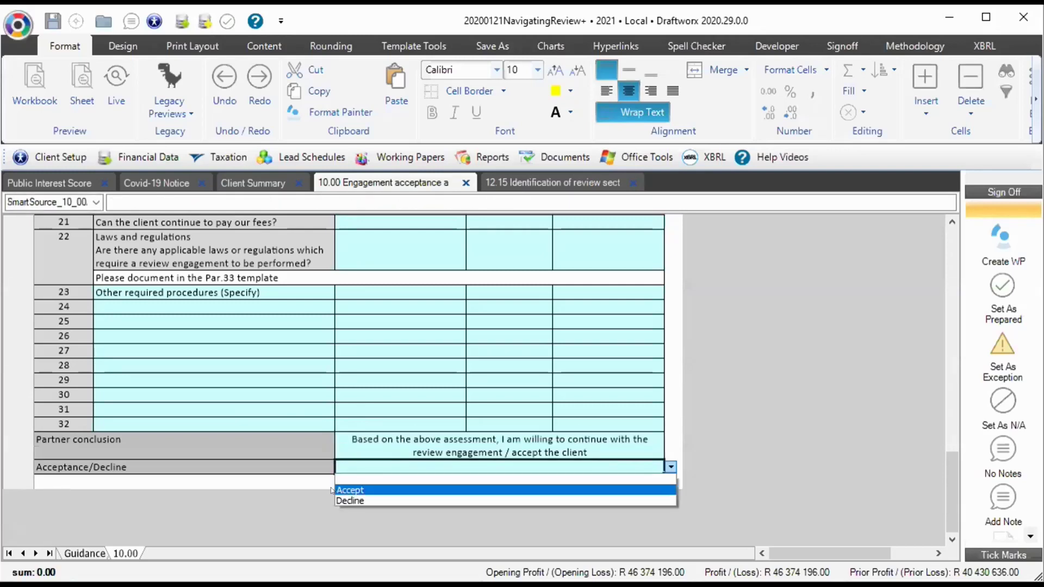
left_click(334, 488)
Look over the Other required procedures rows 23 to 32 in 10.00, and return to the start of the questionnaire
left_click(134, 310)
left_click_drag(134, 310, 184, 391)
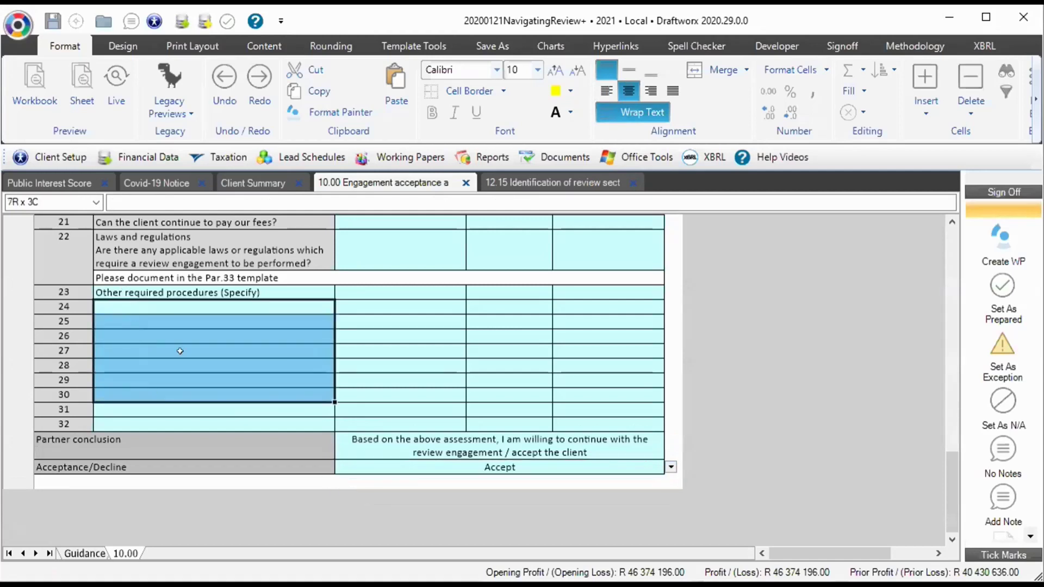
left_click_drag(163, 292, 199, 419)
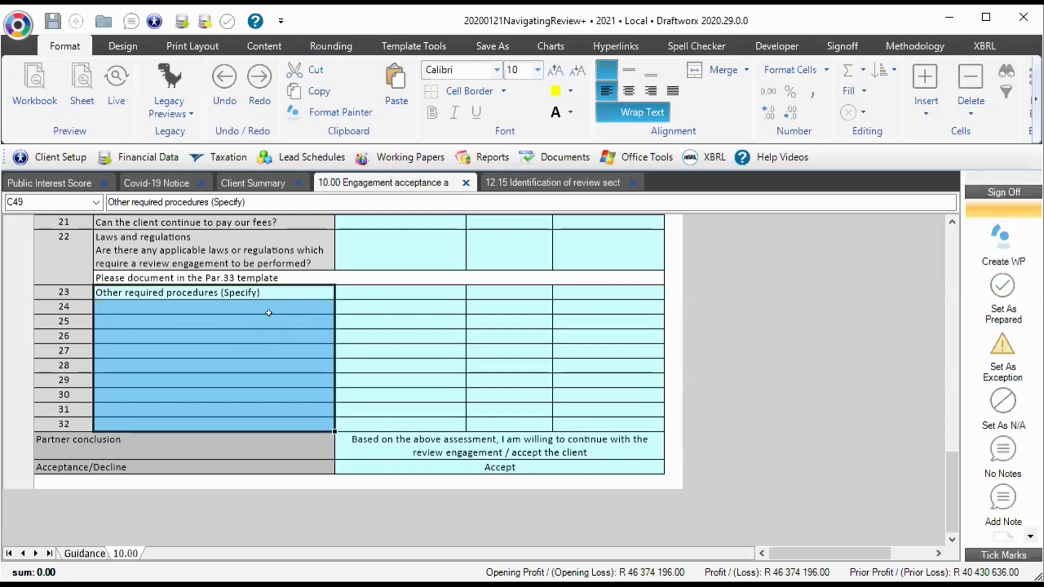
scroll(253, 314, "up", 10)
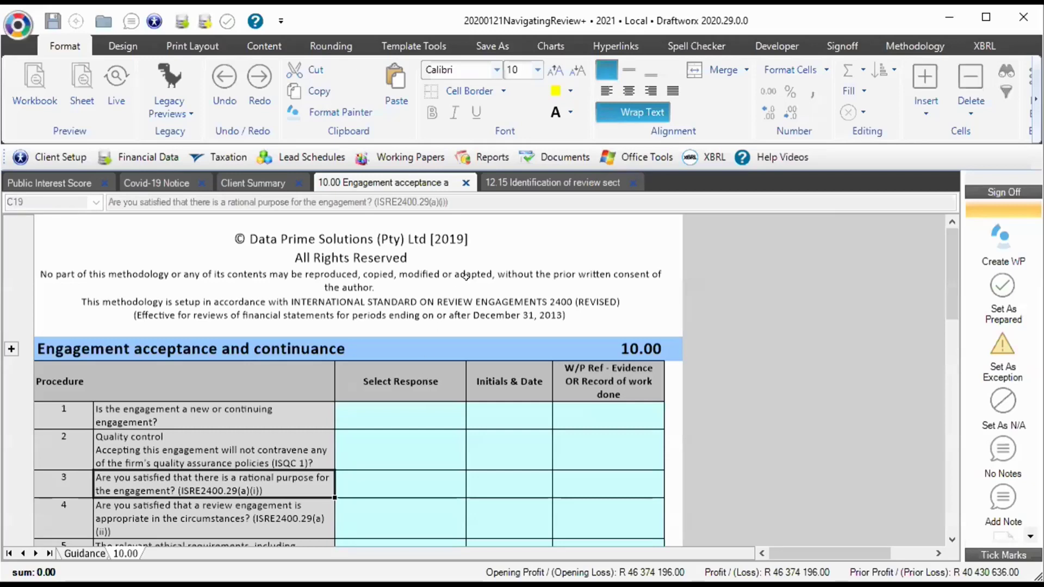
In working paper 12.15, examine the component materiality, quantitative, qualitative, additional component and applicability columns for Revenue through Cost of sales
left_click(526, 181)
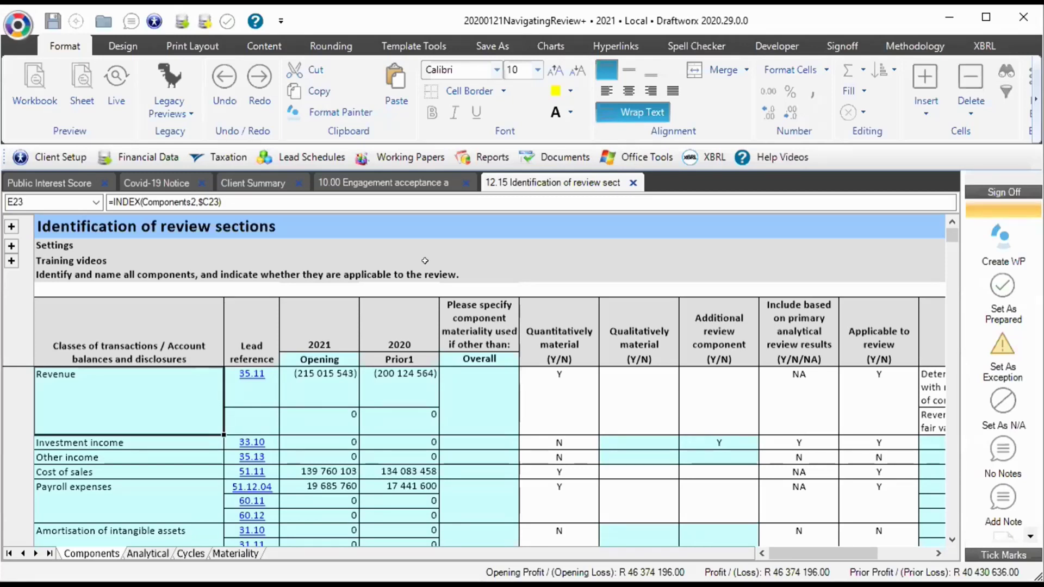
left_click(451, 402)
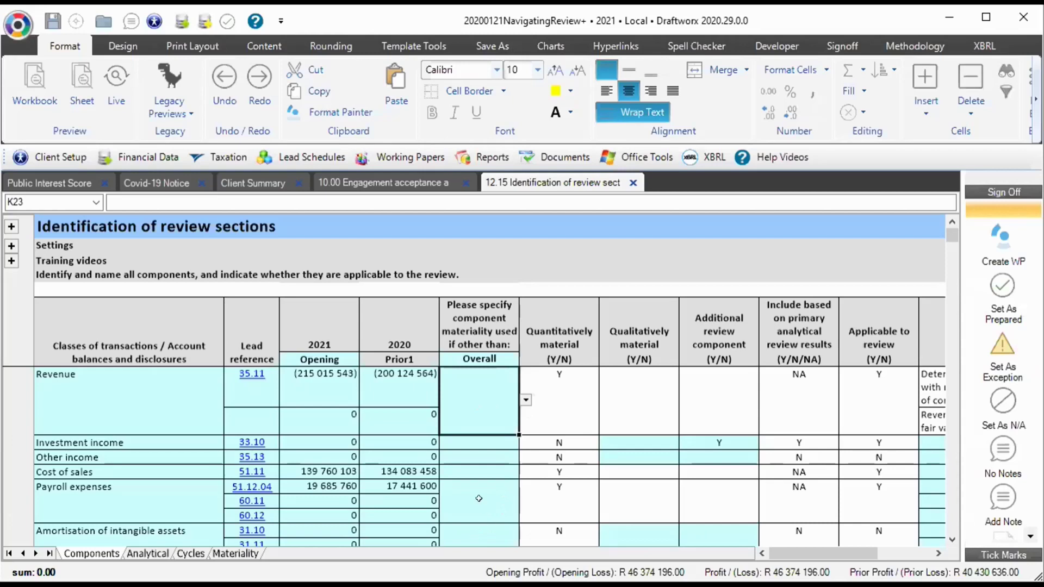
left_click(427, 472)
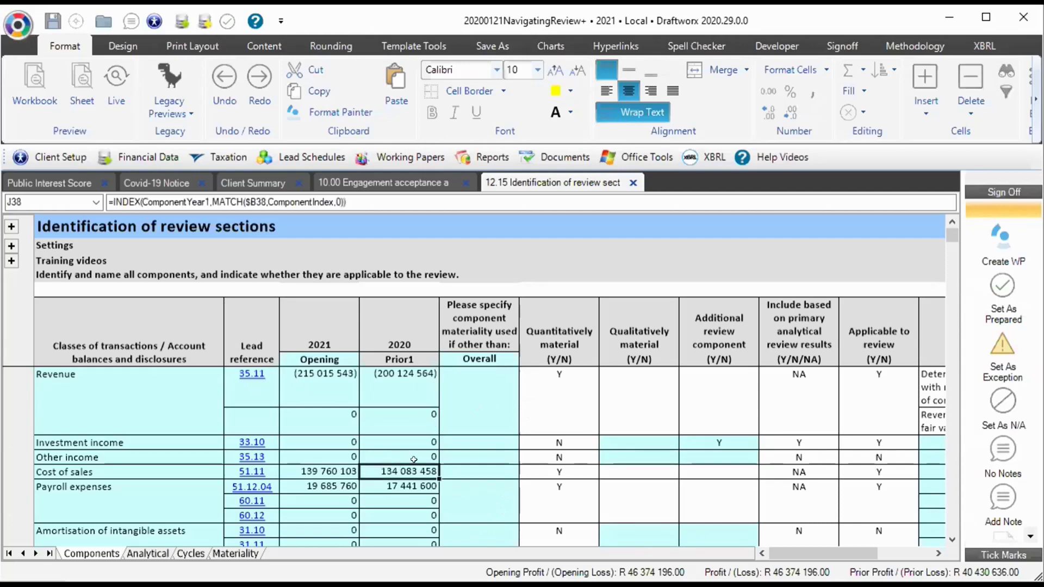
left_click(560, 338)
left_click(545, 455)
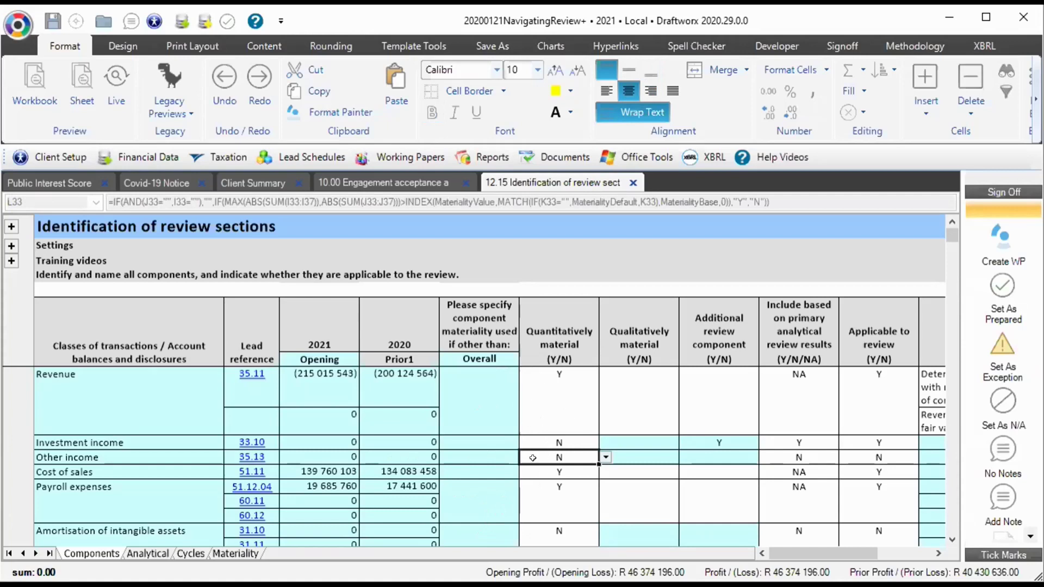
left_click(880, 442)
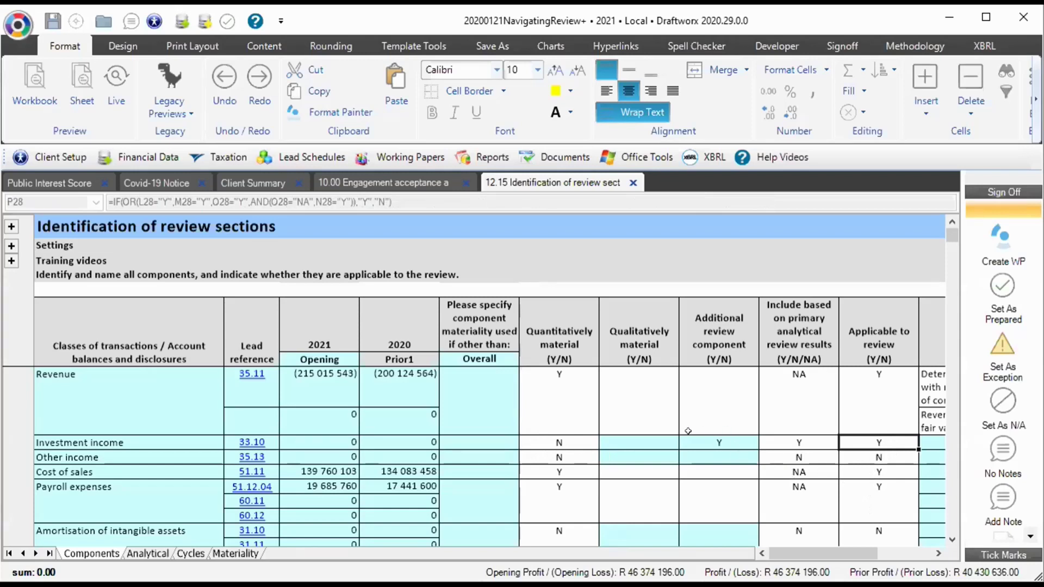
left_click(622, 442)
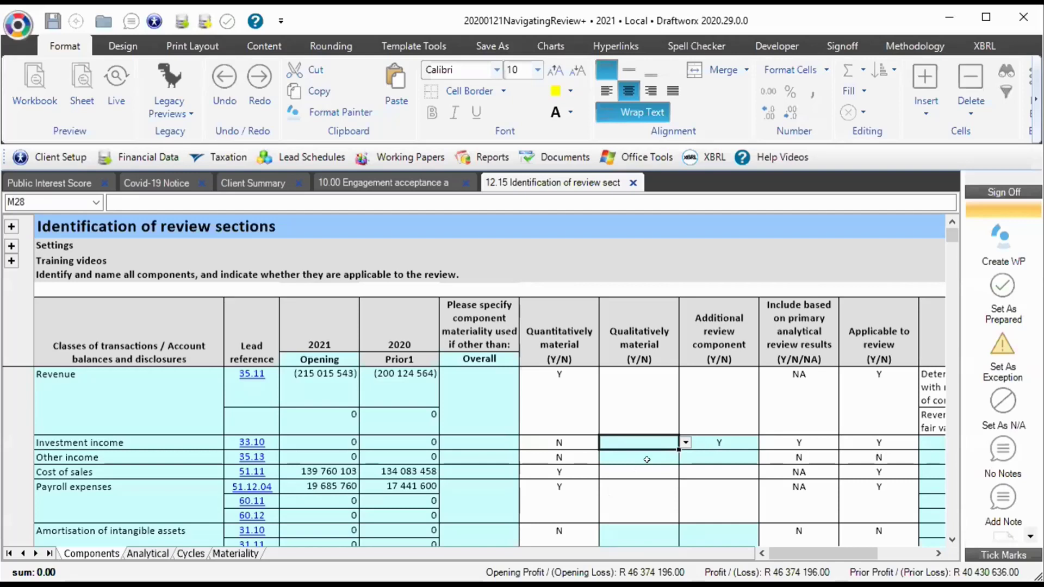
left_click(715, 441)
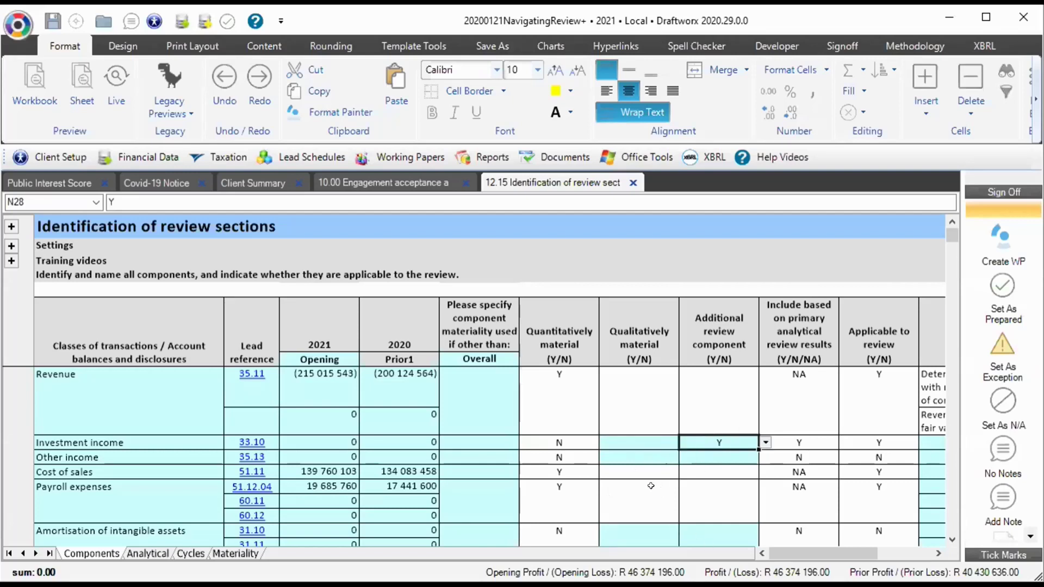
Mark Depreciation - PPE as N for Qualitatively material on the Components sheet
left_click(687, 530)
scroll(729, 483, "down", 1)
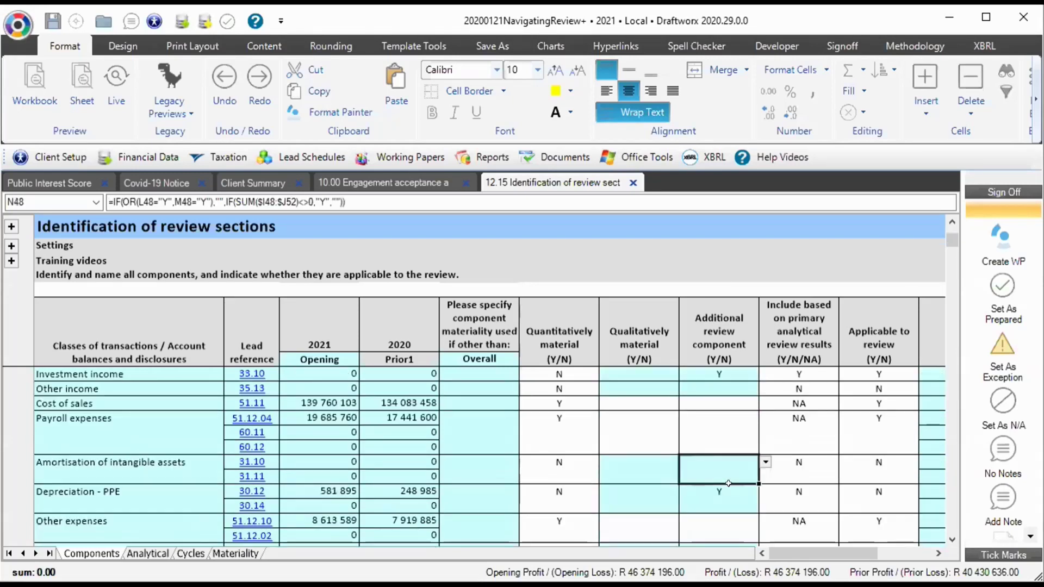
left_click(719, 496)
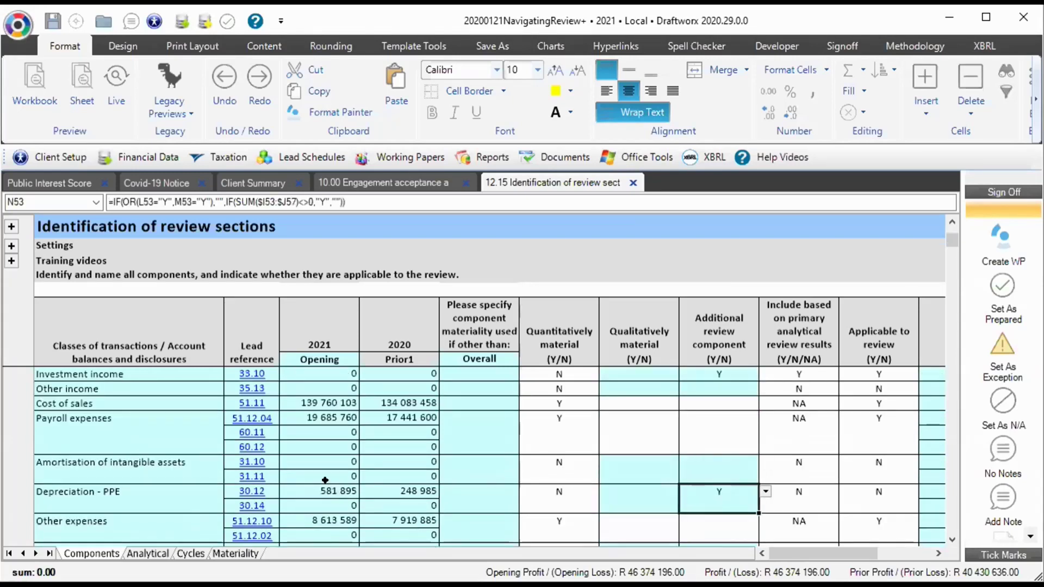
left_click(306, 486)
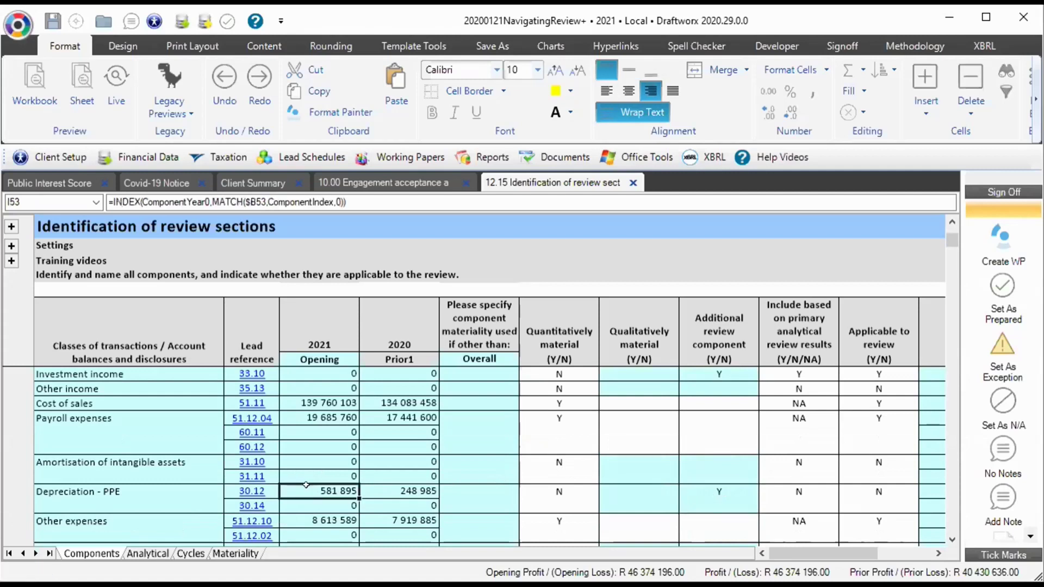
left_click(634, 495)
key("alt+Down")
left_click(611, 526)
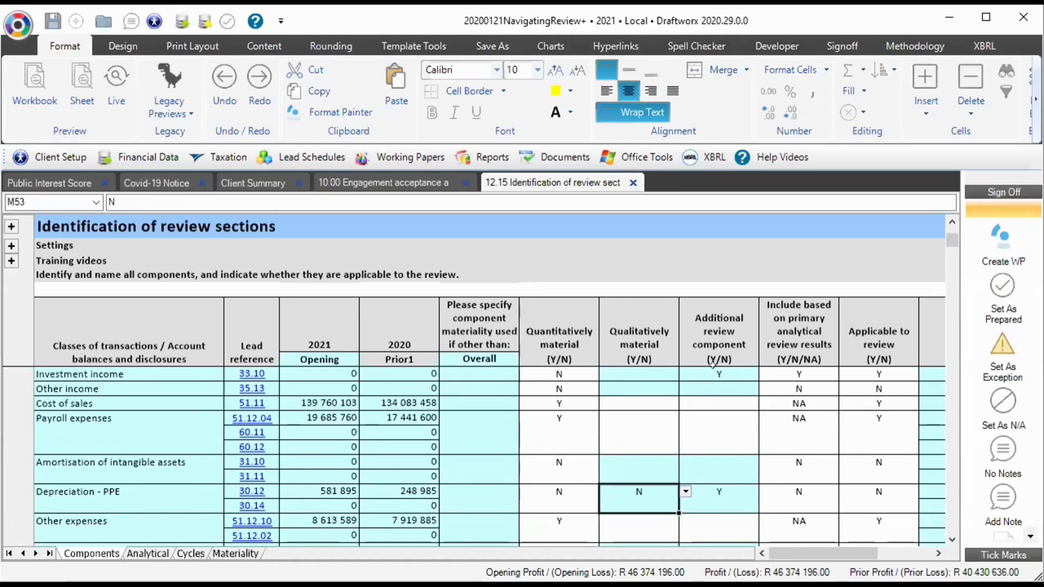
Review the Additional review component column for Investment income and Depreciation - PPE
left_click(700, 329)
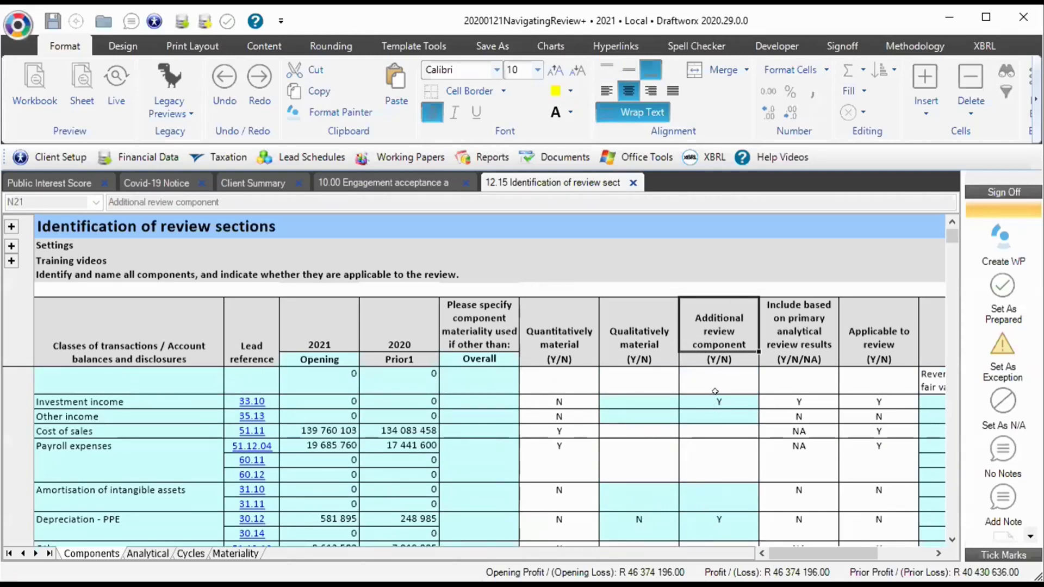
left_click(90, 402)
left_click(726, 403)
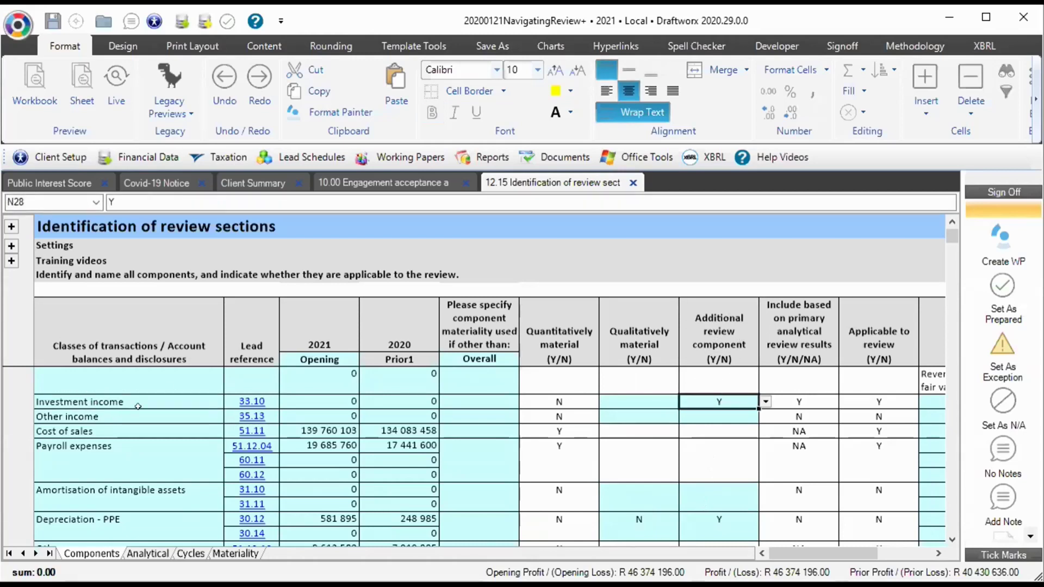
scroll(503, 473, "down", 1)
left_click(701, 482)
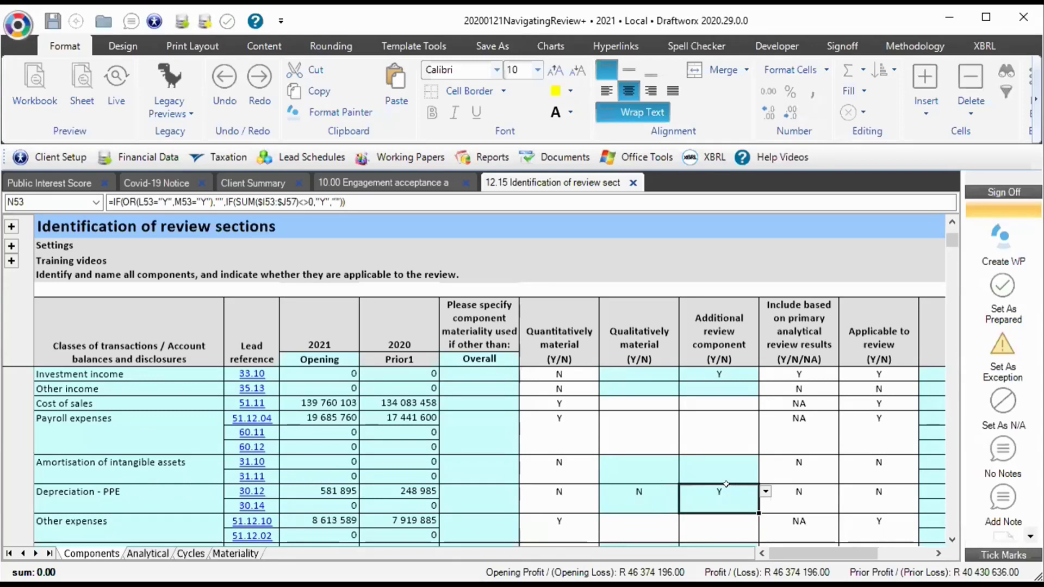
scroll(726, 484, "up", 2)
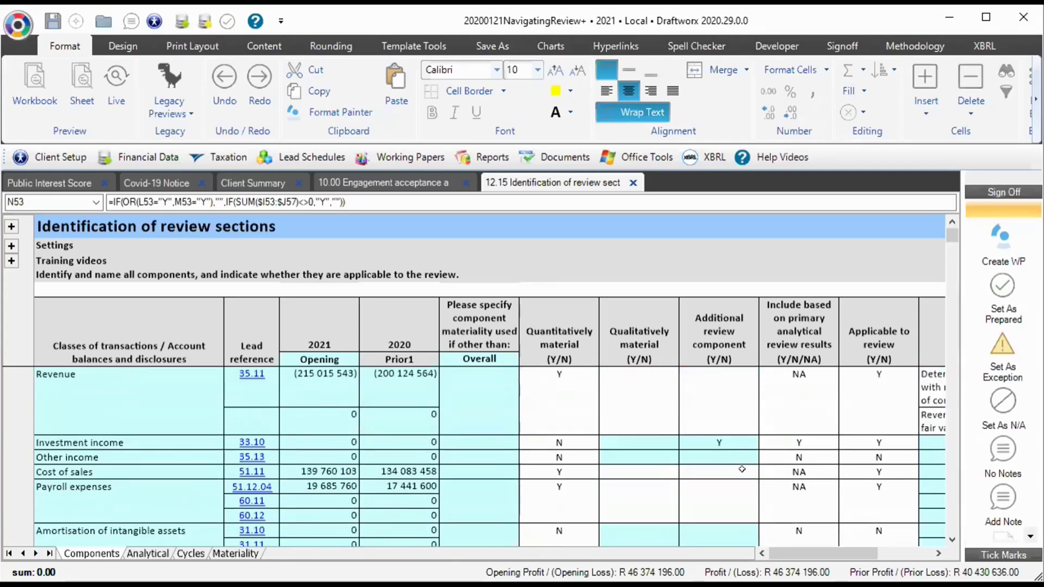
left_click(728, 361)
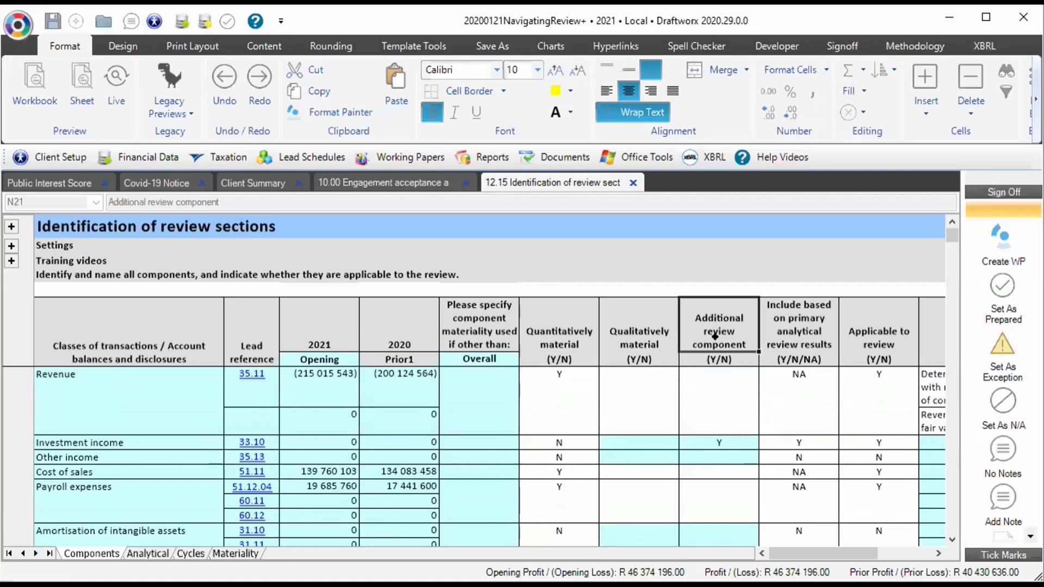
On the Analytical sheet, examine the misstatement question, the Depreciation - PPE year-on-year figures and its reference to work done
left_click(147, 554)
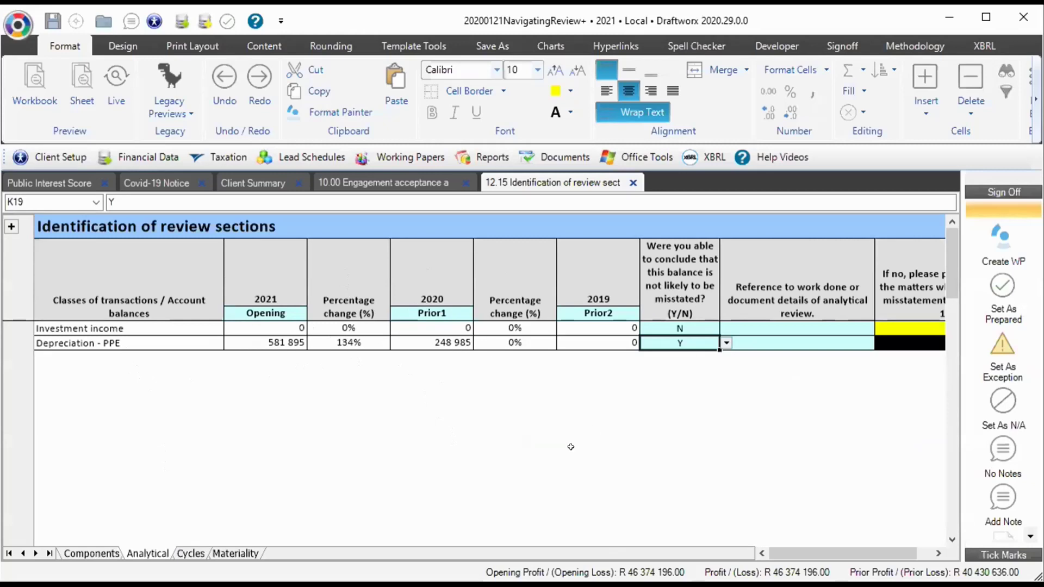
left_click(684, 272)
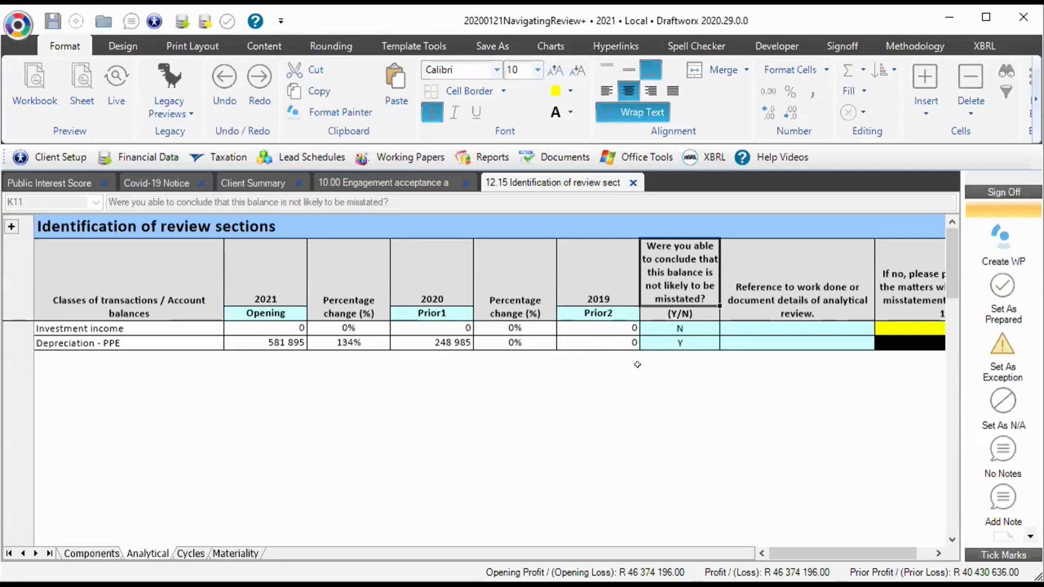
left_click_drag(267, 345, 581, 341)
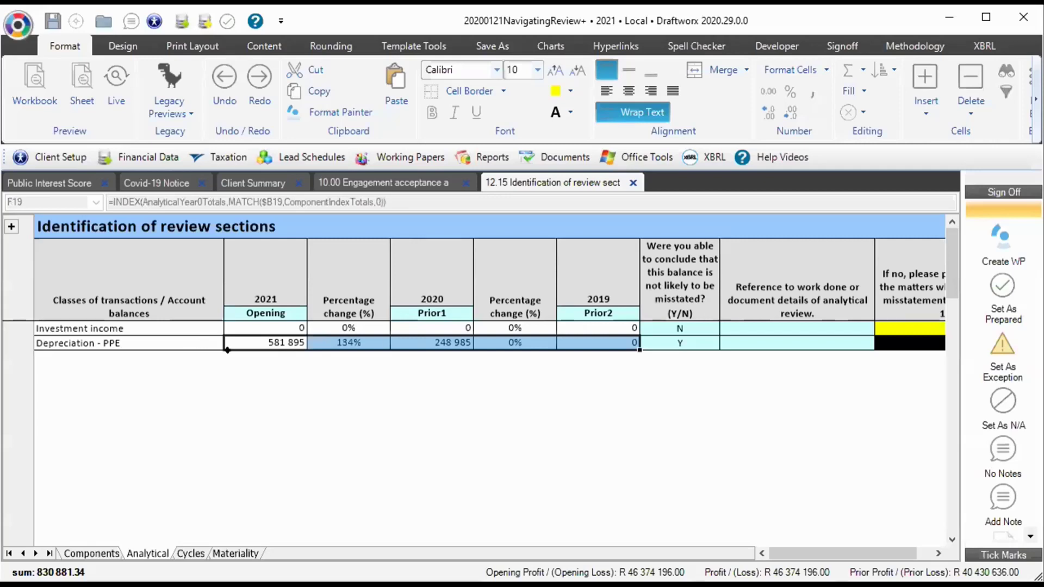
left_click(756, 342)
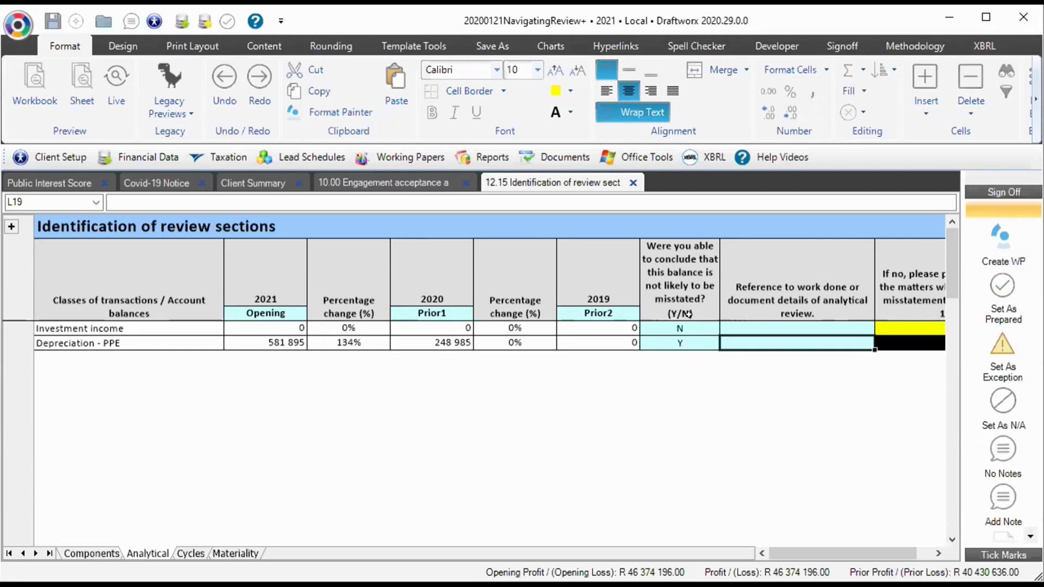
Record "Client has not performed a tax calculation" as the Investment income matter which may indicate misstatement for allocation in 15.05
left_click(697, 326)
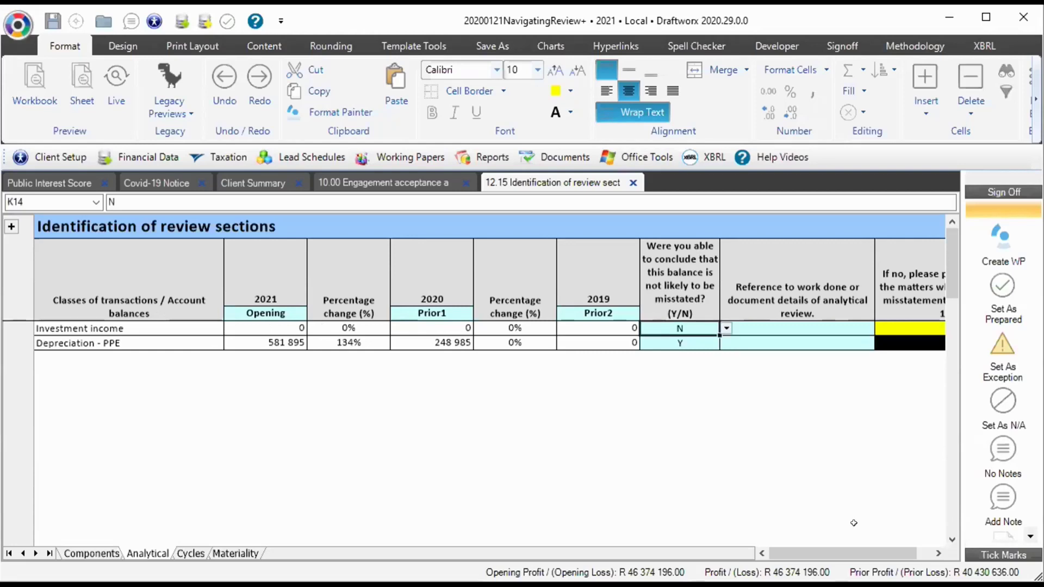
scroll(854, 524, "right", 3)
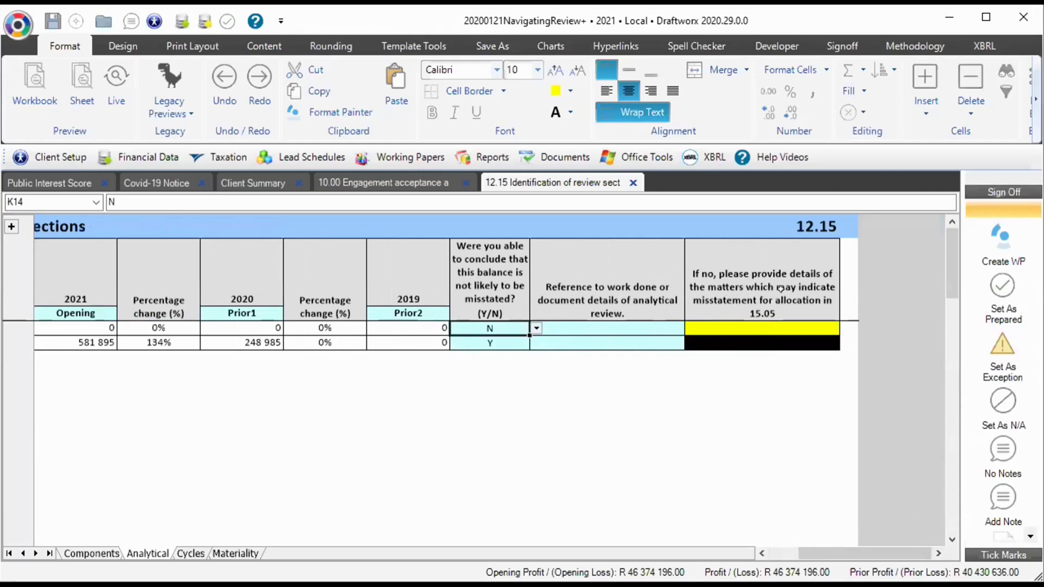
left_click(750, 326)
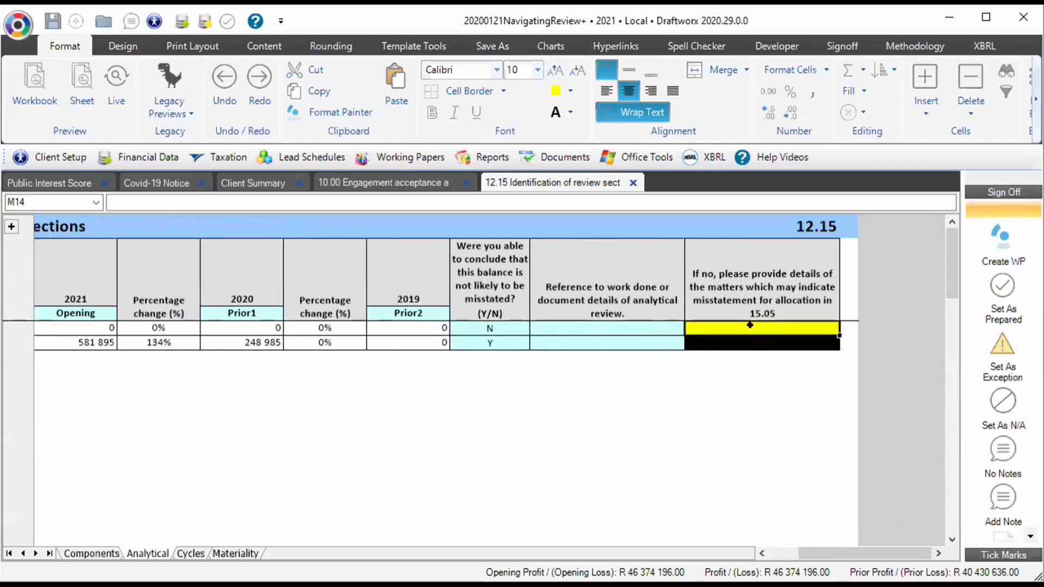
type("Client has not performed a tax cacculation")
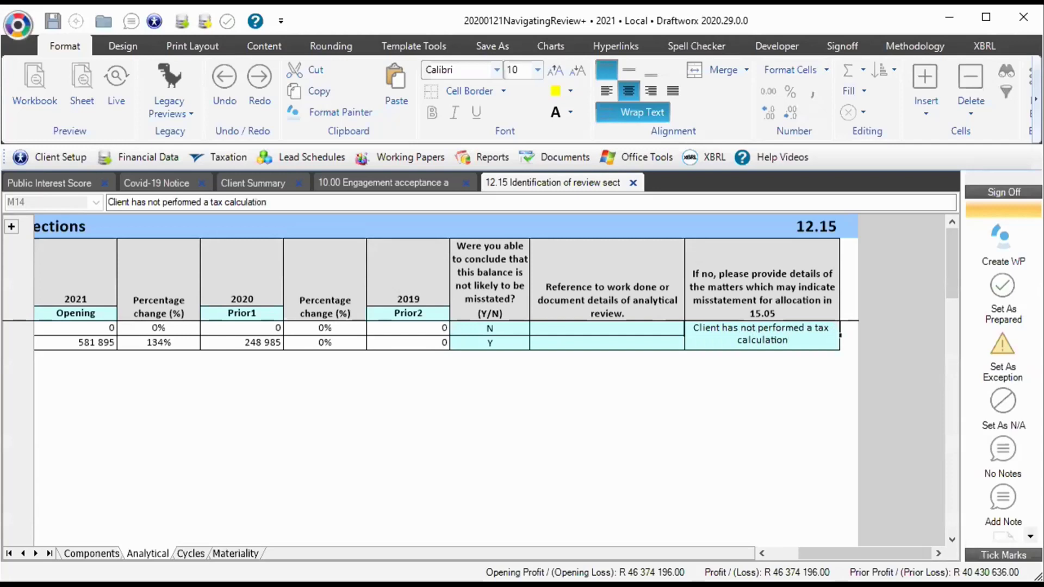
key("Return")
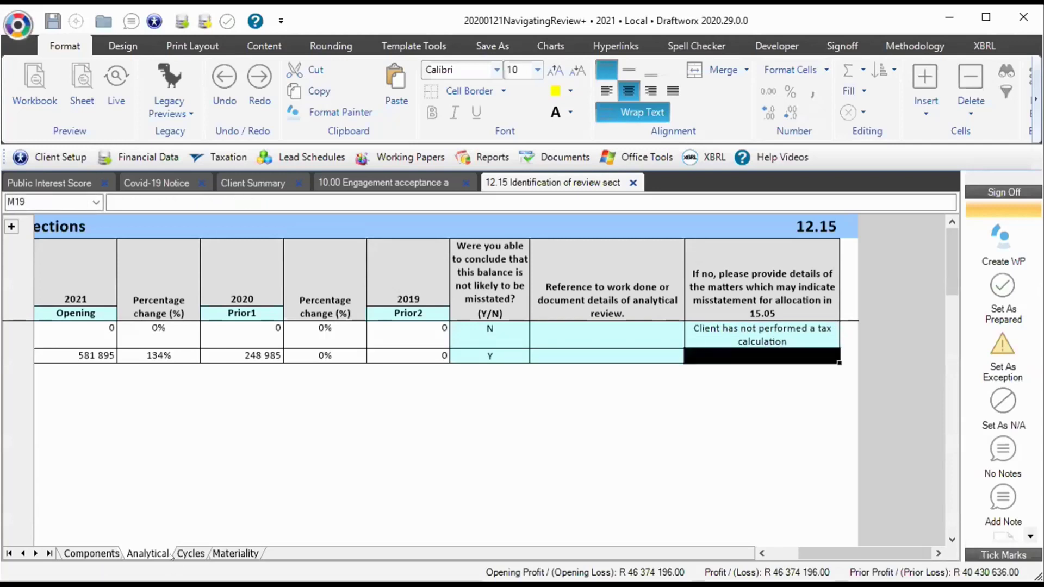
Compare the Components inclusion based on primary analytical review results for Investment income with the Analytical sheet, and return to Components
left_click(91, 554)
left_click(801, 315)
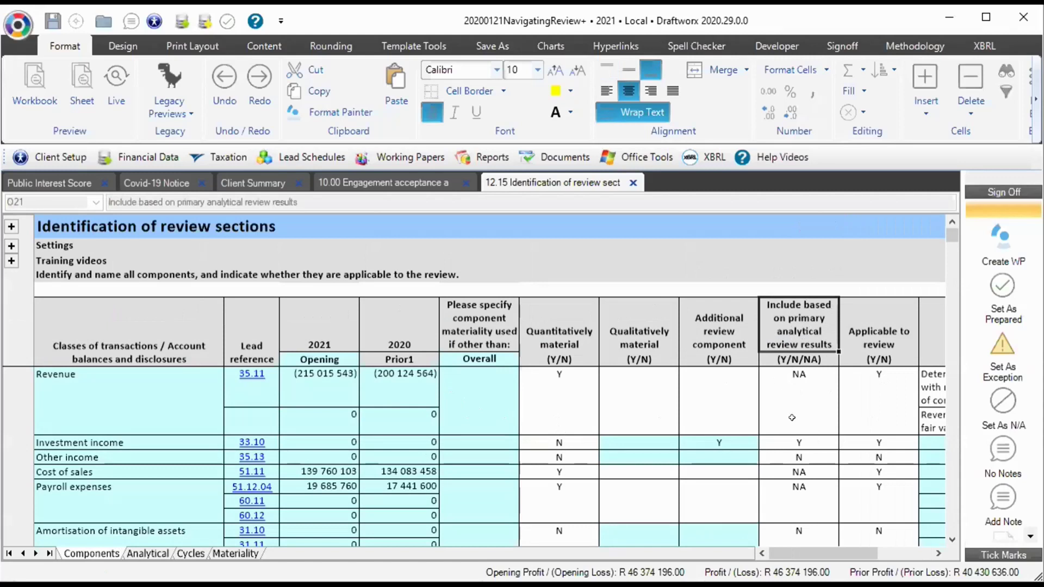
left_click(799, 442)
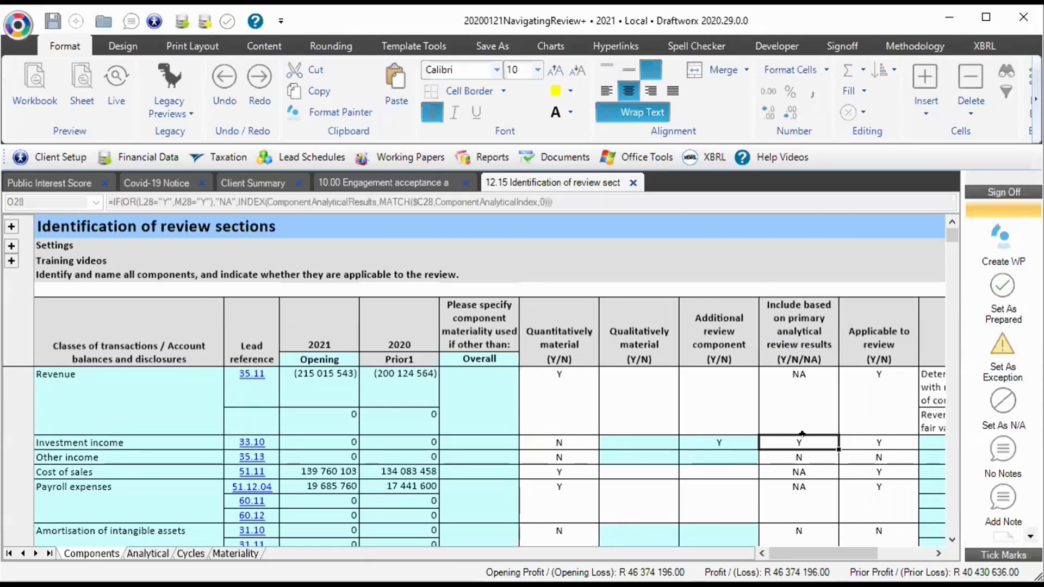
left_click(149, 553)
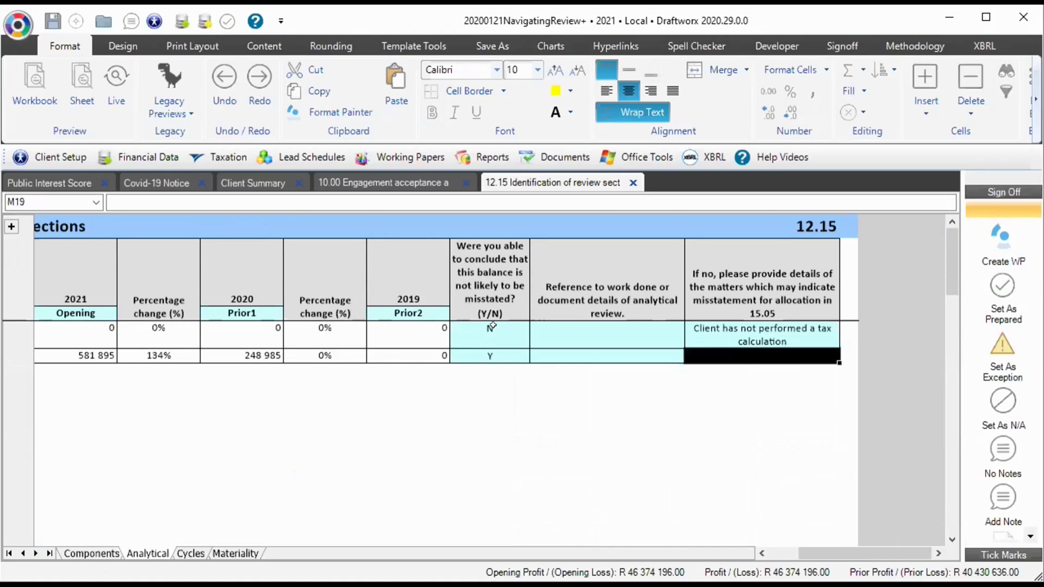
left_click(92, 554)
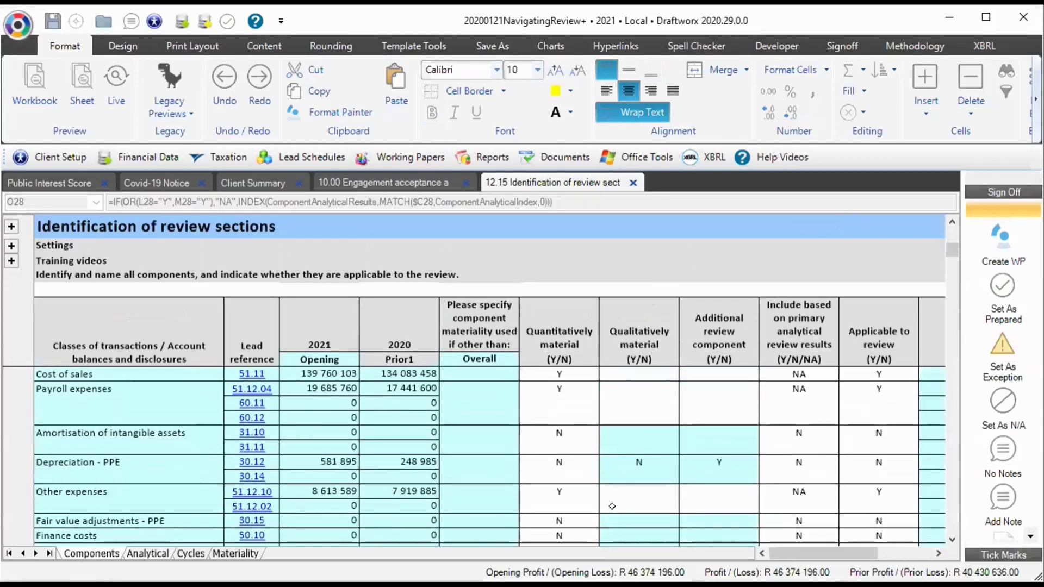
Check the primary analytical review inclusion and Applicable to review results for Depreciation - PPE and Investment income
left_click(811, 468)
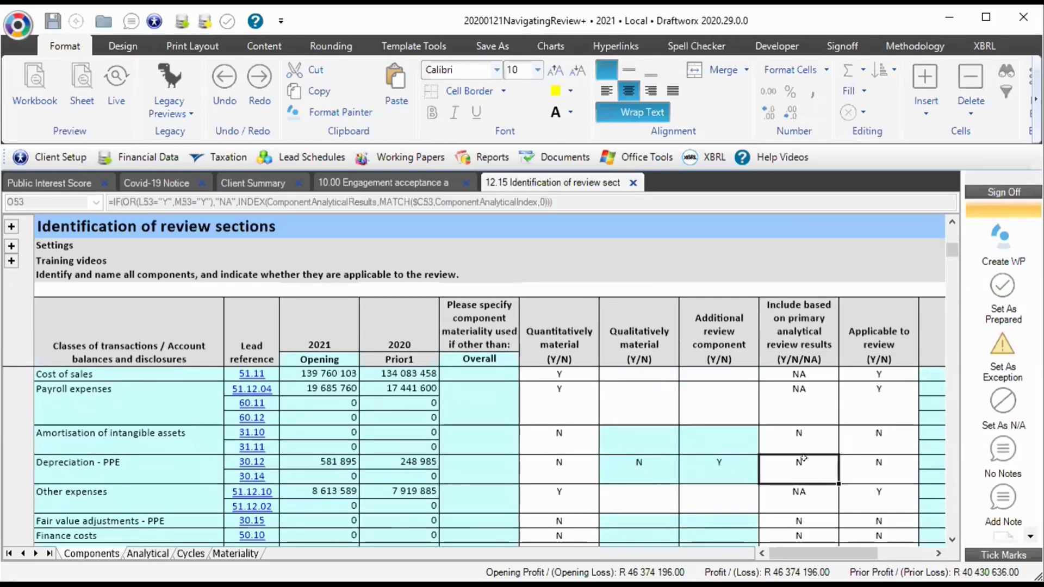
key("Right")
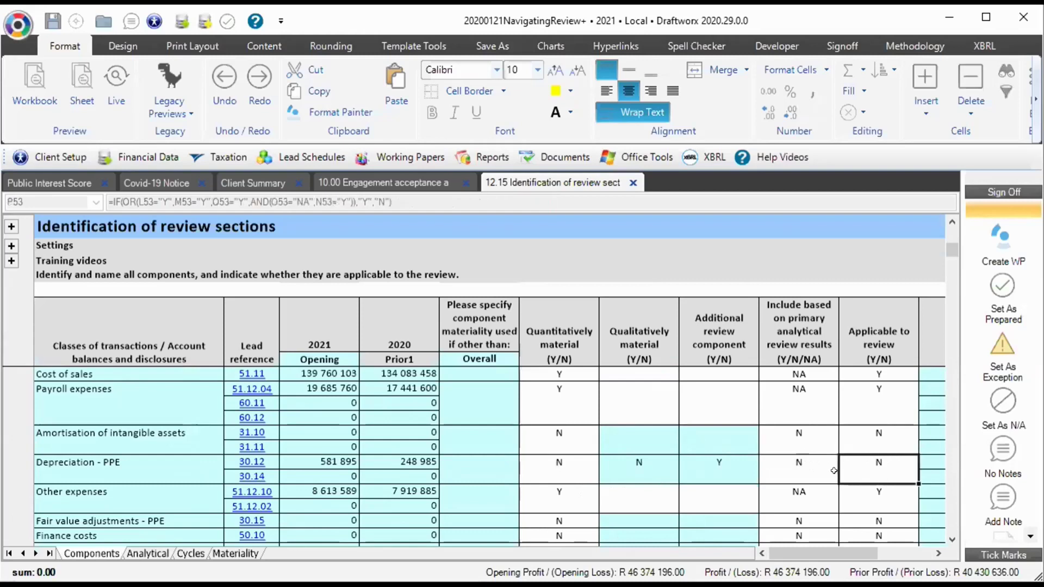
scroll(835, 470, "up", 1)
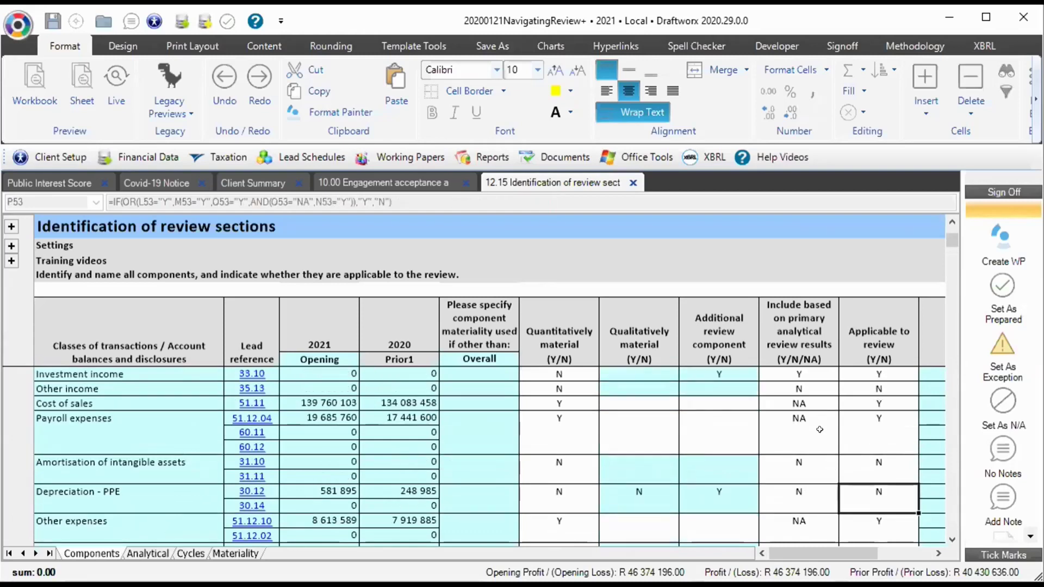
scroll(807, 396, "up", 1)
left_click(804, 400)
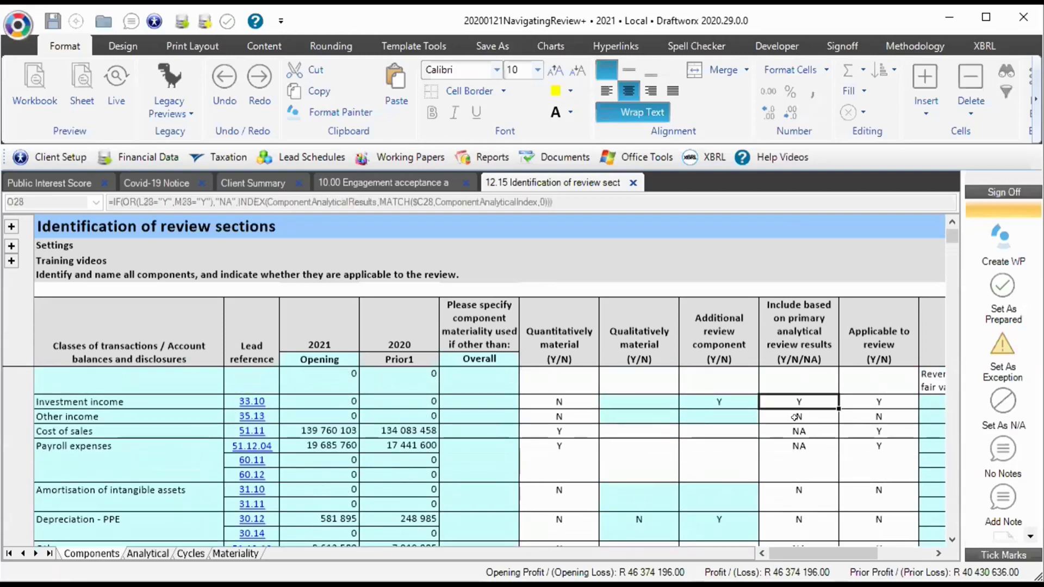
Examine the accounting estimates, Estimate applicable to review and Section reference columns of the Components sheet
left_click(939, 553)
left_click(939, 553)
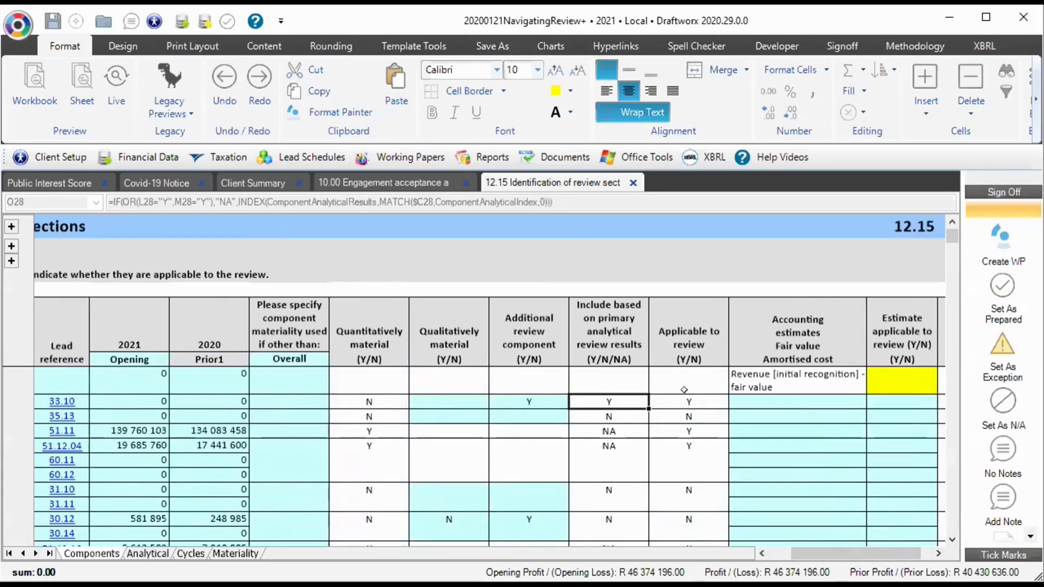
left_click(939, 554)
left_click(938, 554)
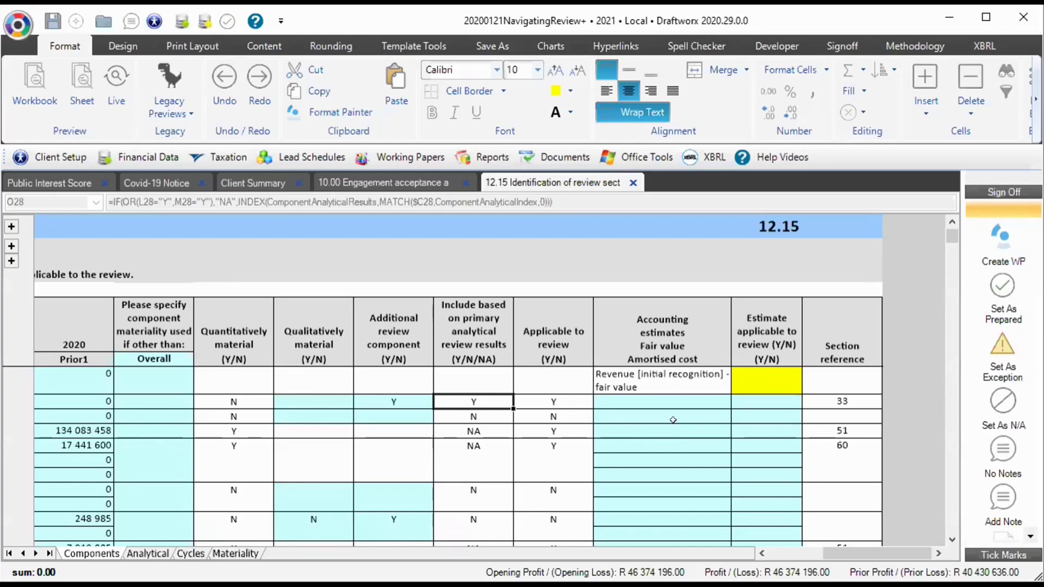
scroll(809, 393, "down", 1)
scroll(846, 389, "up", 1)
Look over the Cycles allocation boxes and the Materiality bases, and return to the Revenue row on the Components sheet
left_click(191, 556)
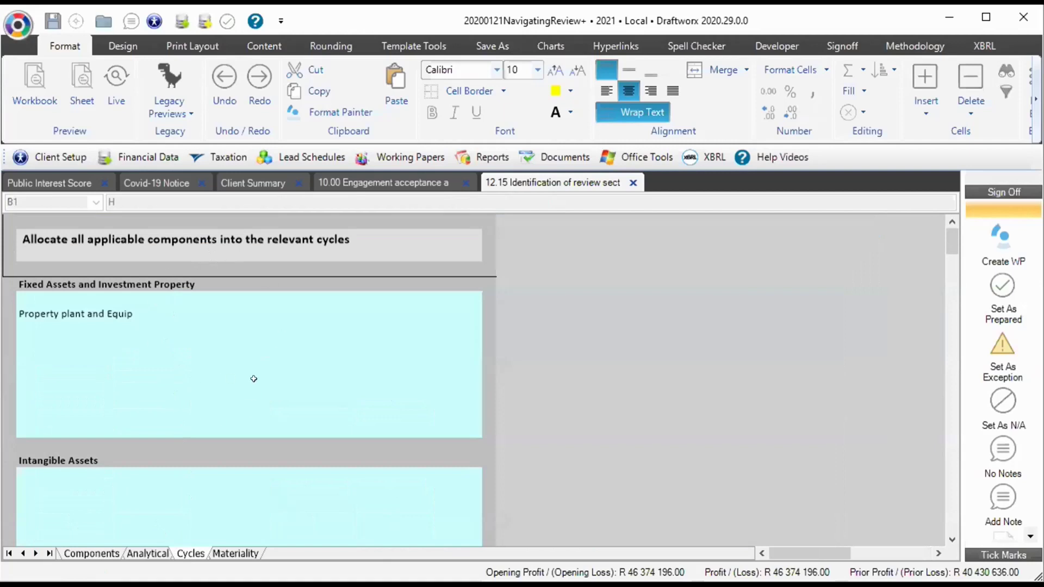
scroll(253, 379, "down", 2)
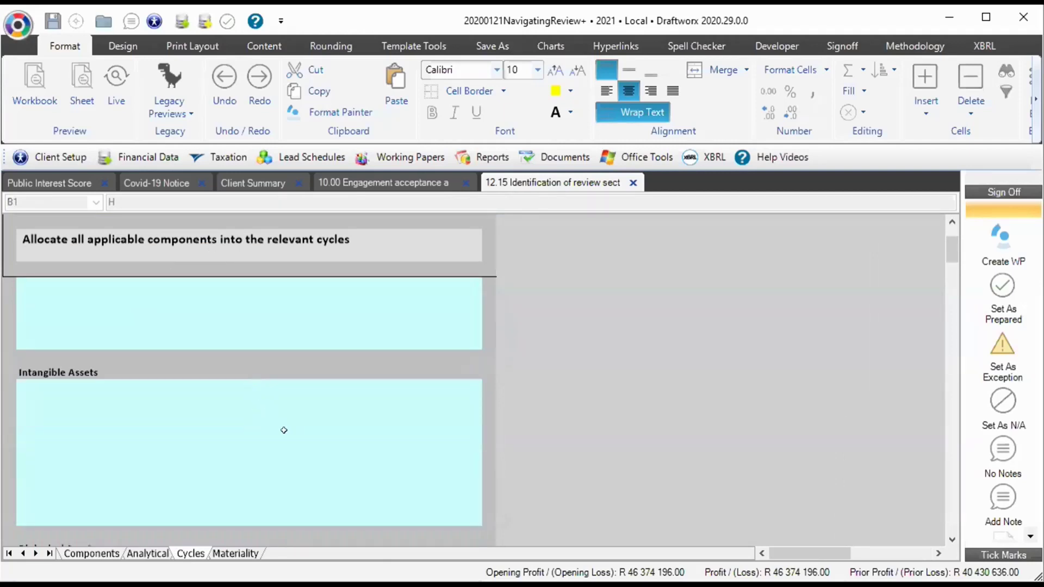
left_click(237, 553)
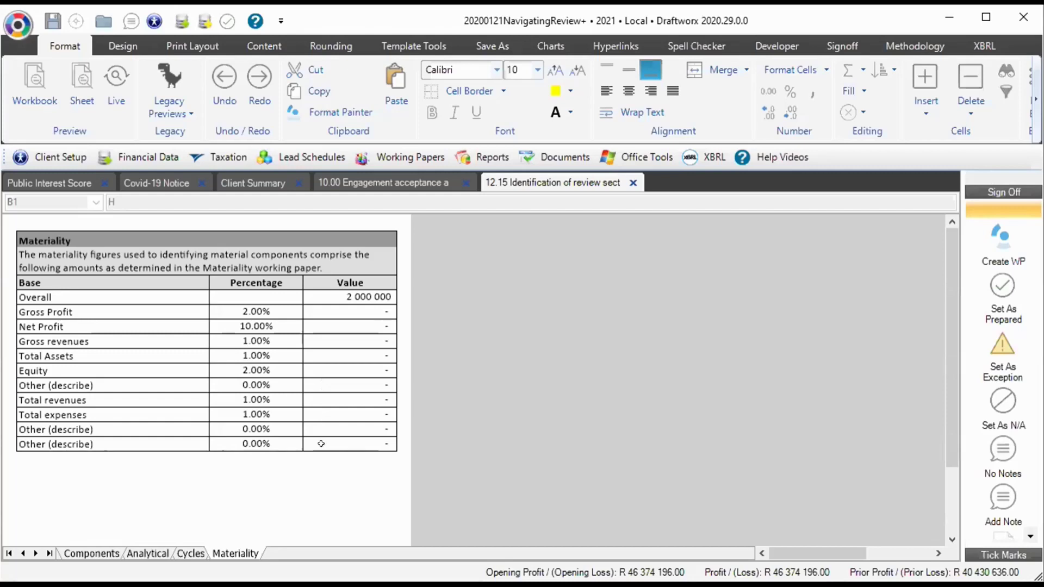
left_click(190, 555)
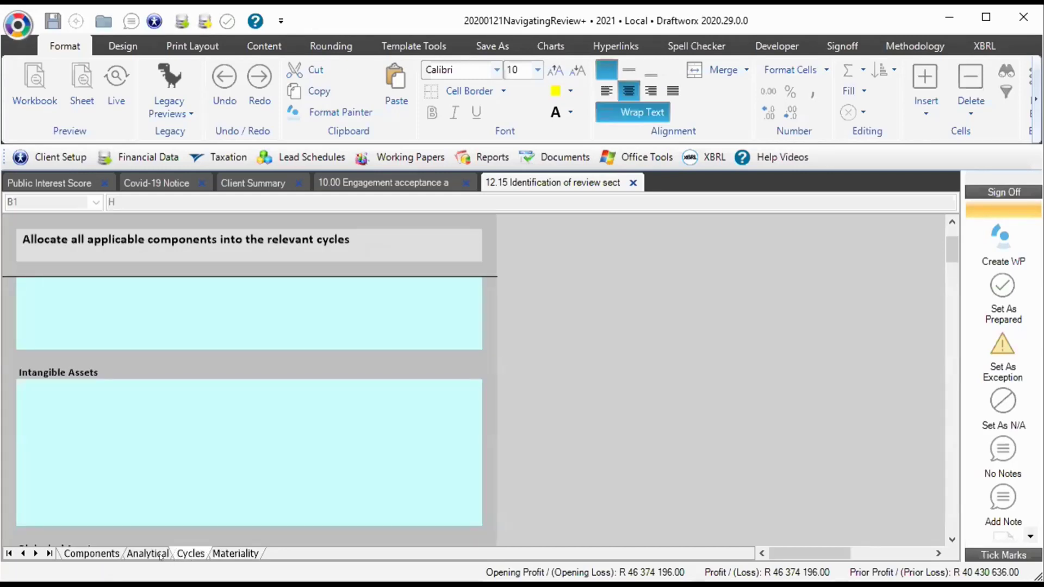
left_click(158, 554)
left_click(105, 550)
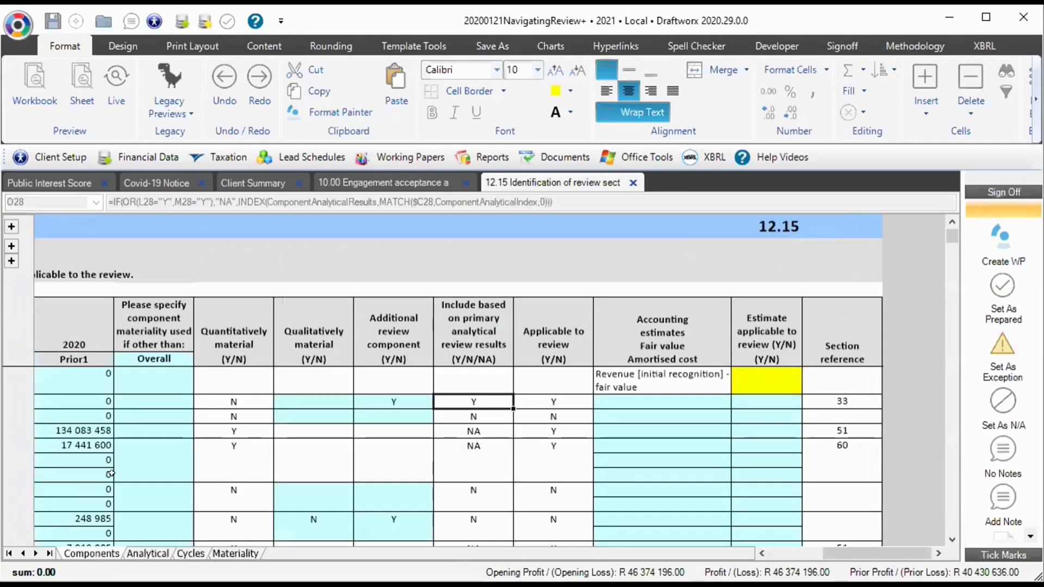
scroll(111, 472, "up", 1)
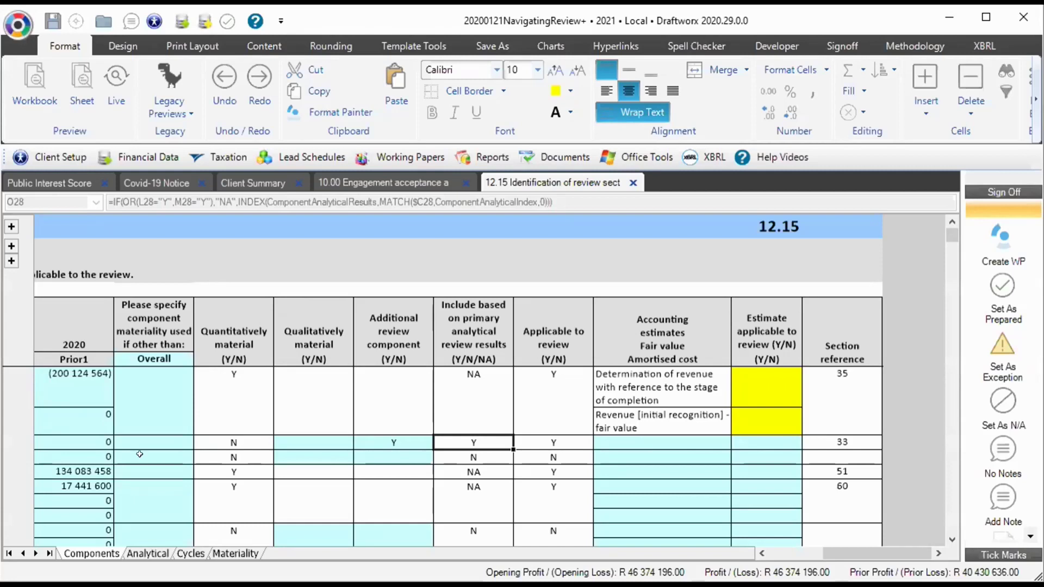
left_click(811, 554)
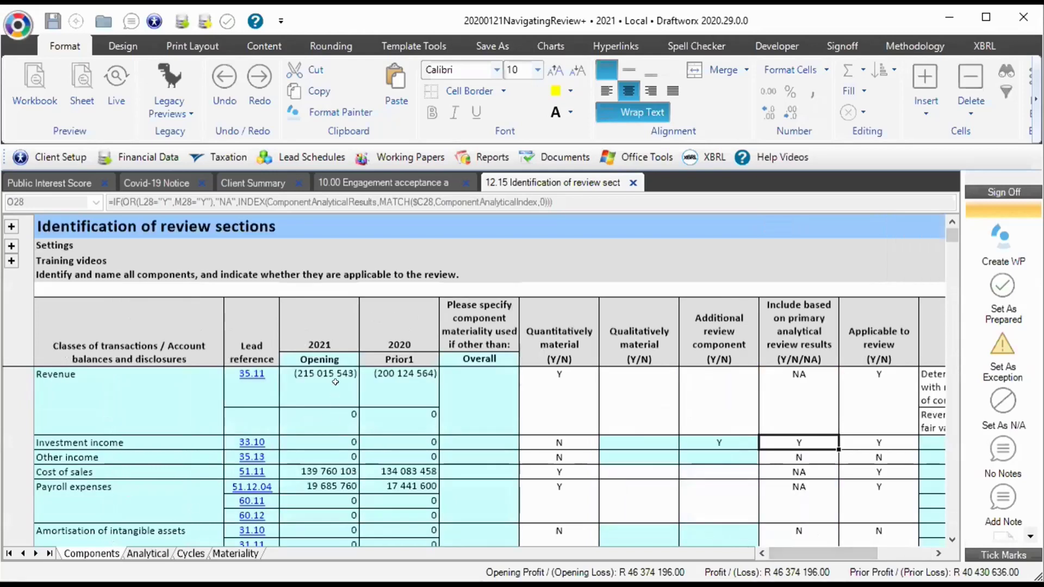
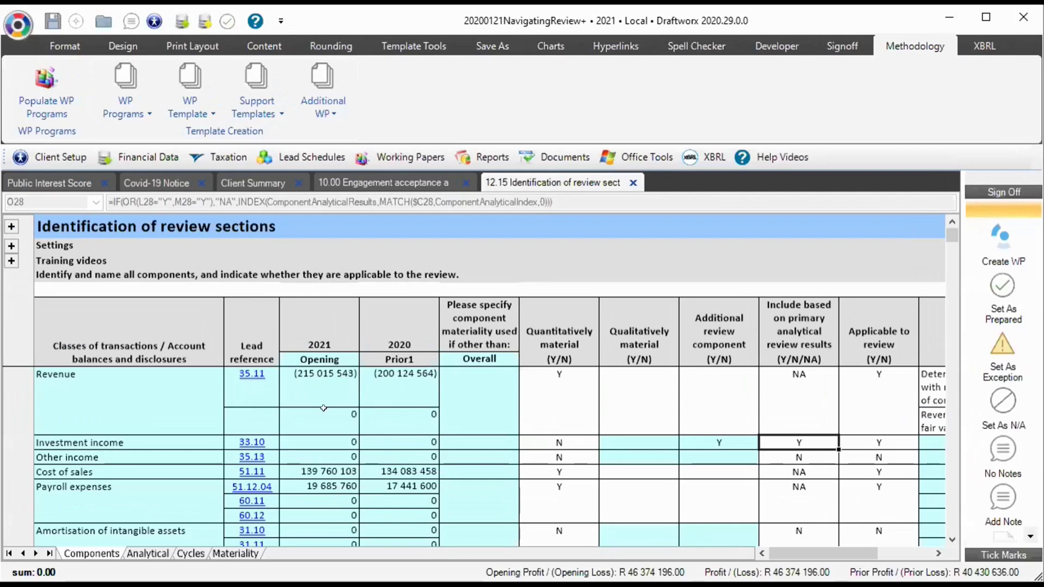
Open the 51.11 Cost of sales lead schedule from its lead reference, and return to the Payroll expenses component in 12.15
scroll(324, 409, "down", 1)
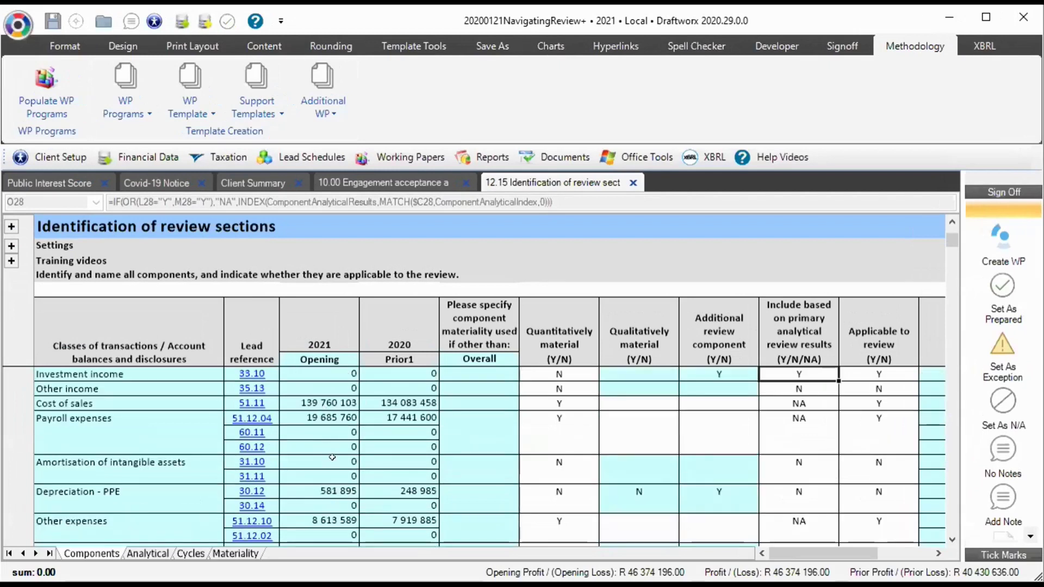
left_click(242, 404)
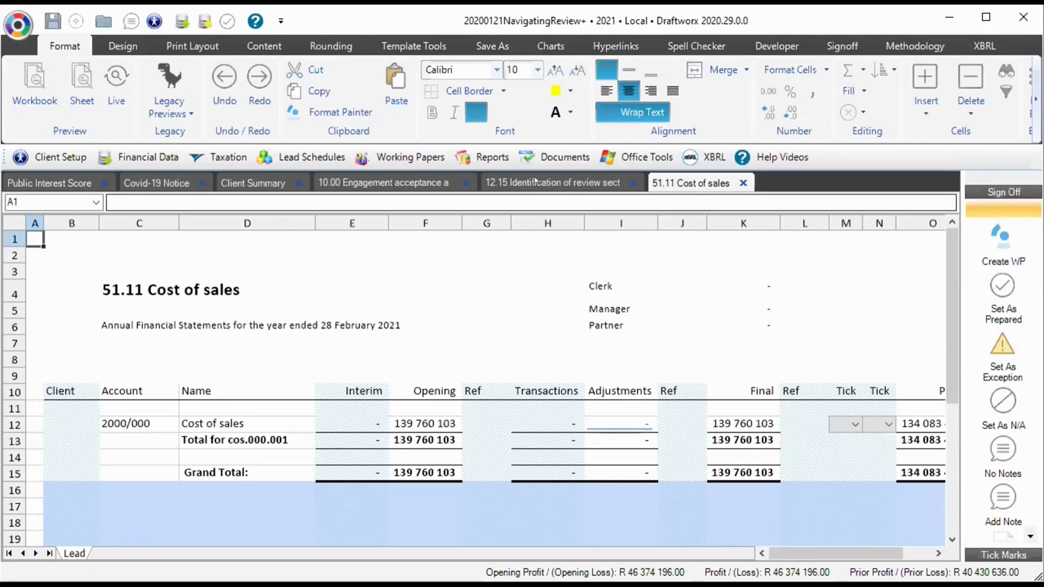
left_click(550, 183)
scroll(327, 443, "down", 1)
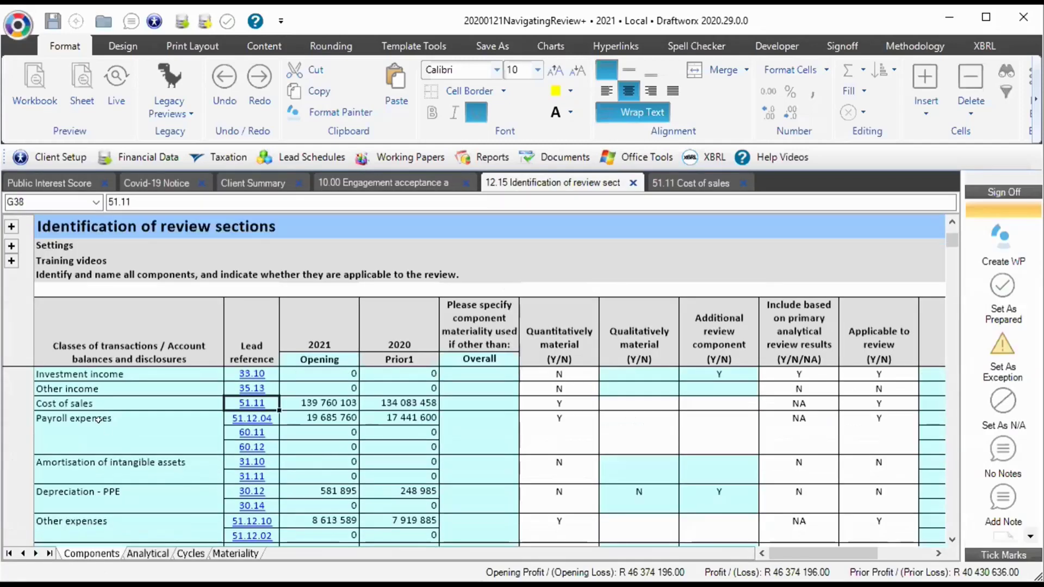
left_click(97, 423)
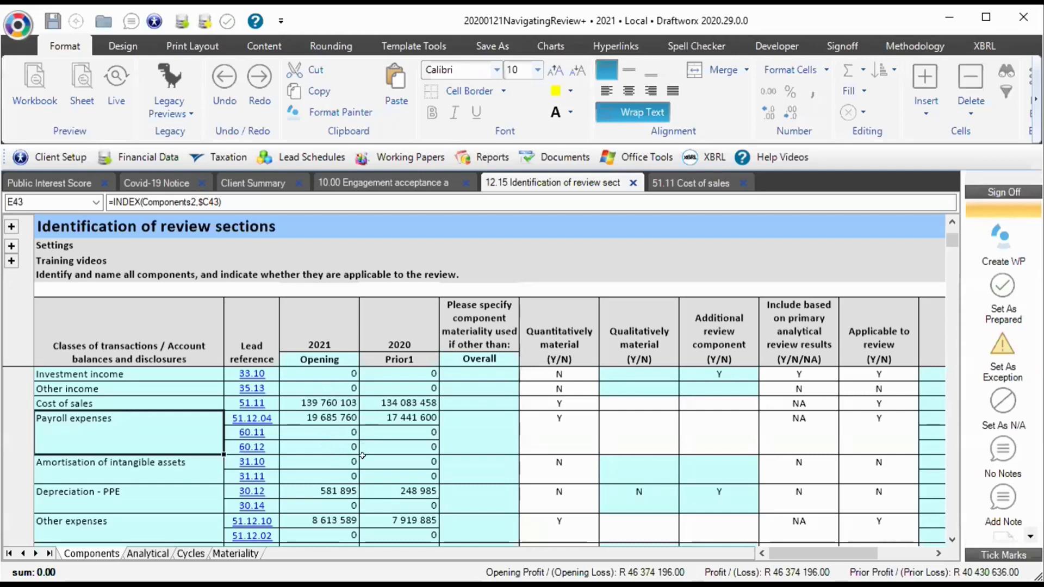
Review the remaining classes of transactions, the start of Account balances and the difference check cell beneath the 2021 column
scroll(335, 457, "down", 1)
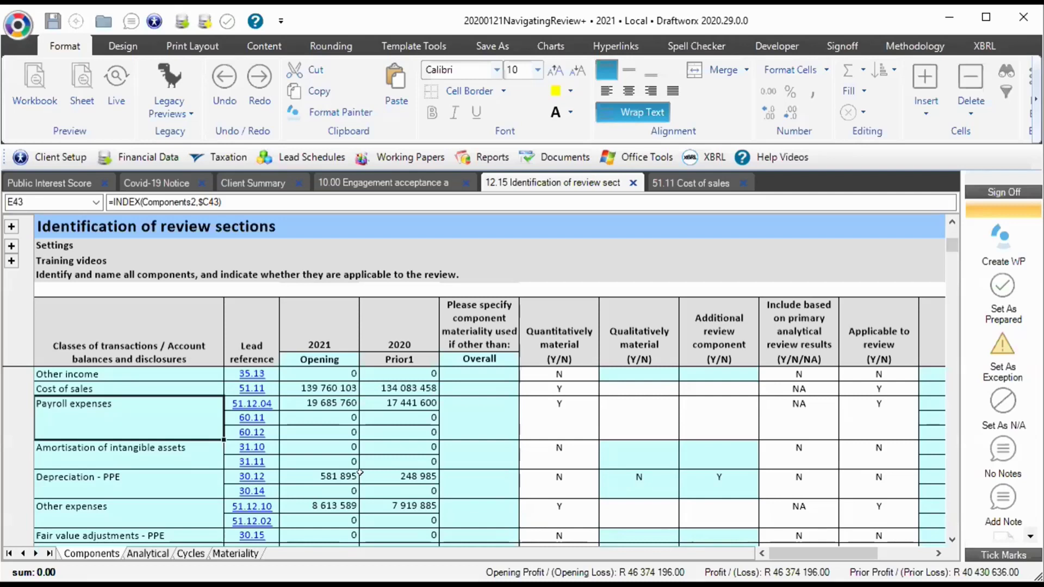
scroll(333, 456, "up", 1)
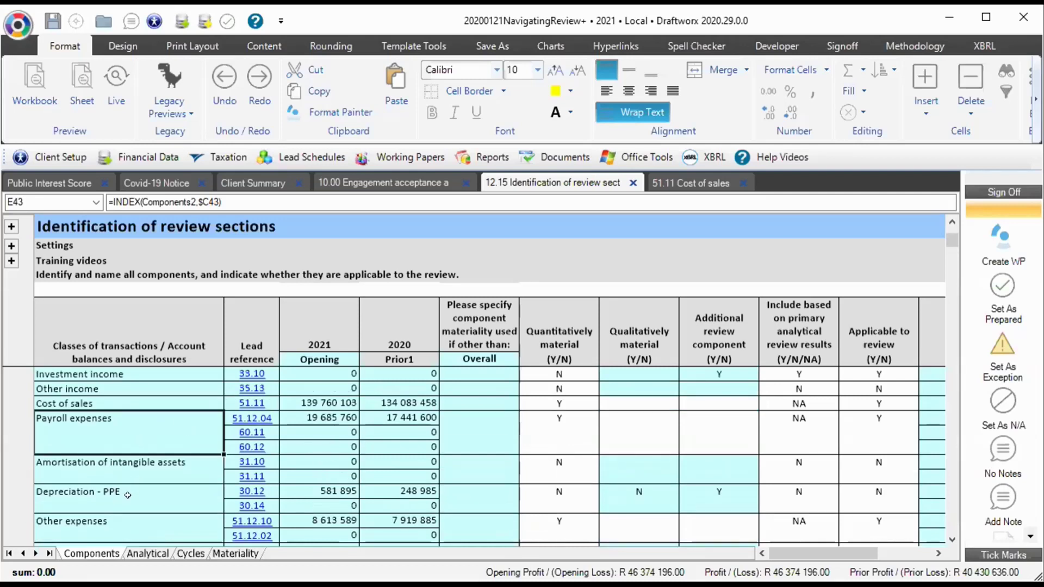
scroll(151, 474, "down", 1)
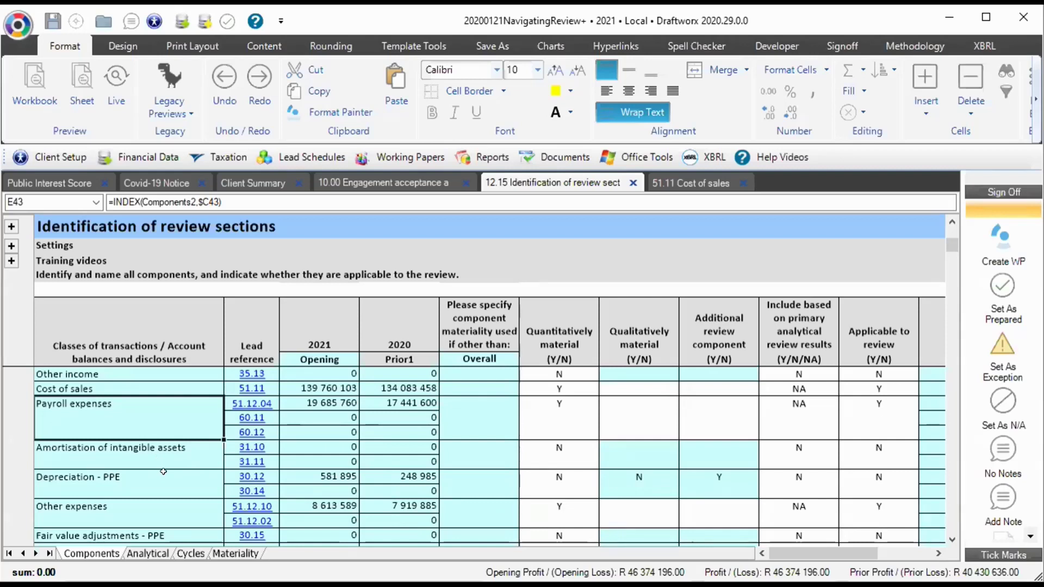
scroll(163, 471, "down", 6)
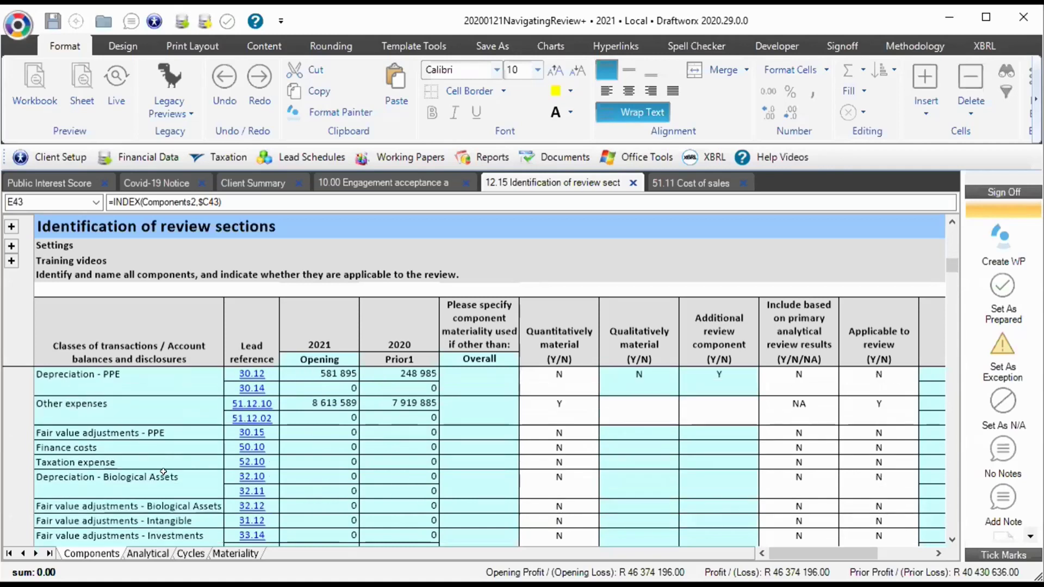
scroll(163, 472, "down", 10)
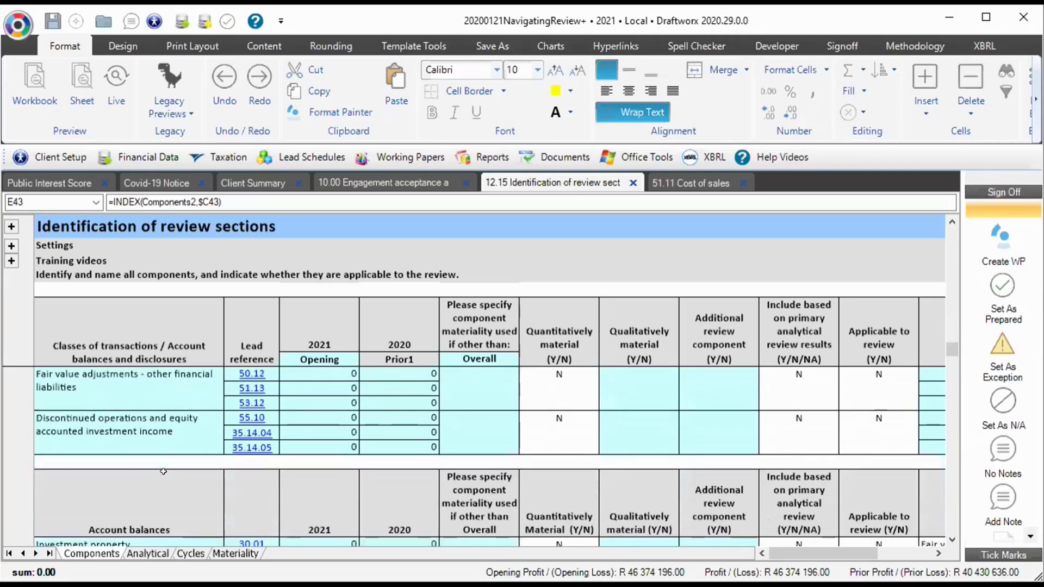
scroll(126, 430, "up", 1)
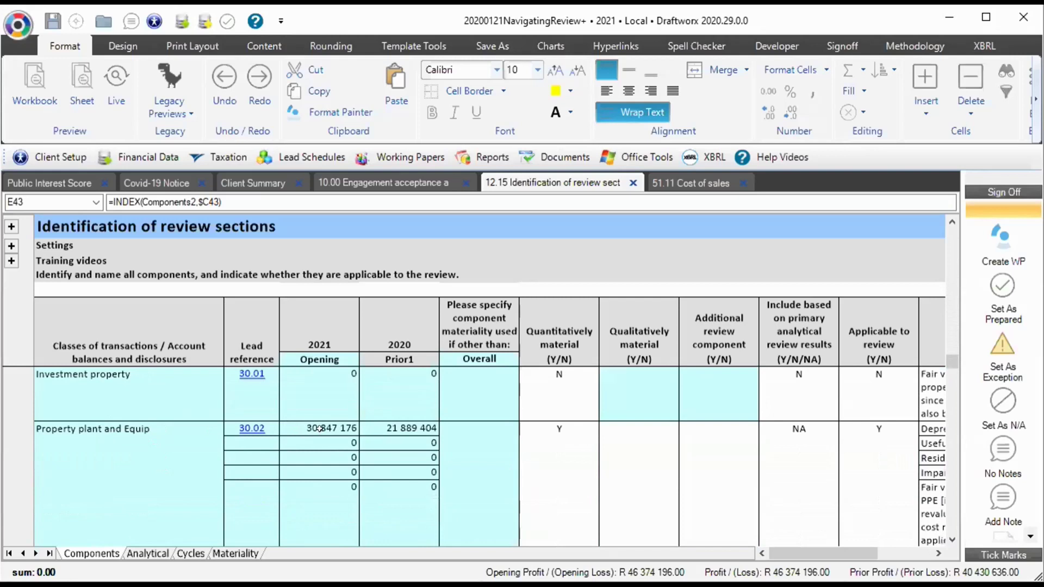
scroll(345, 458, "up", 3)
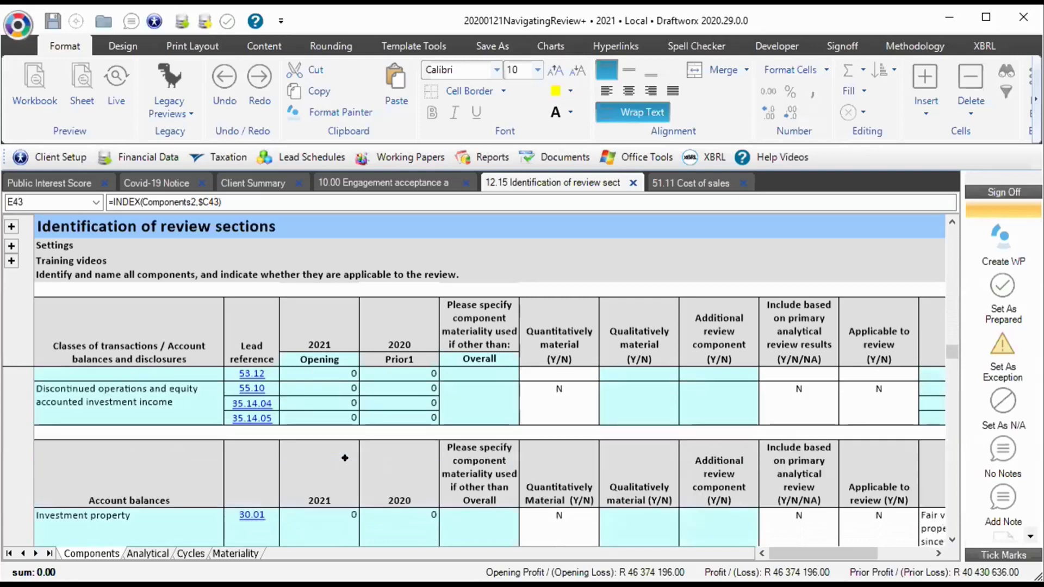
scroll(326, 451, "up", 1)
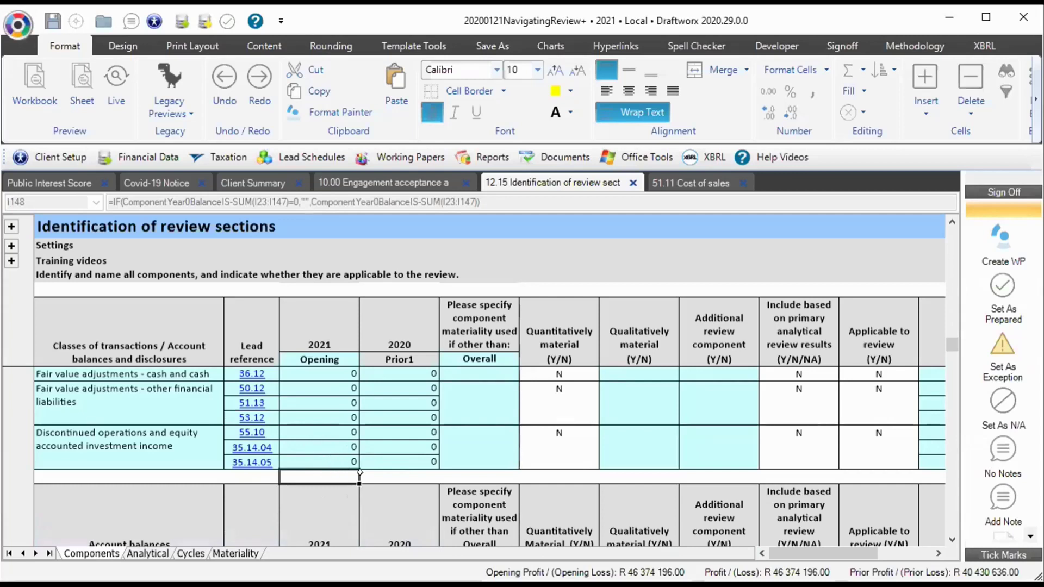
scroll(359, 473, "up", 2)
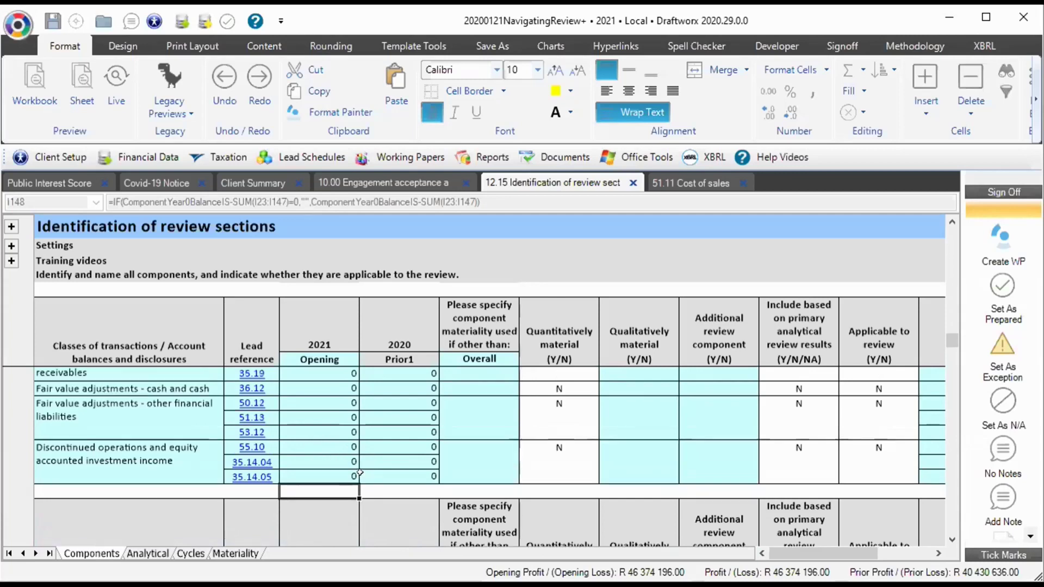
scroll(360, 474, "up", 5)
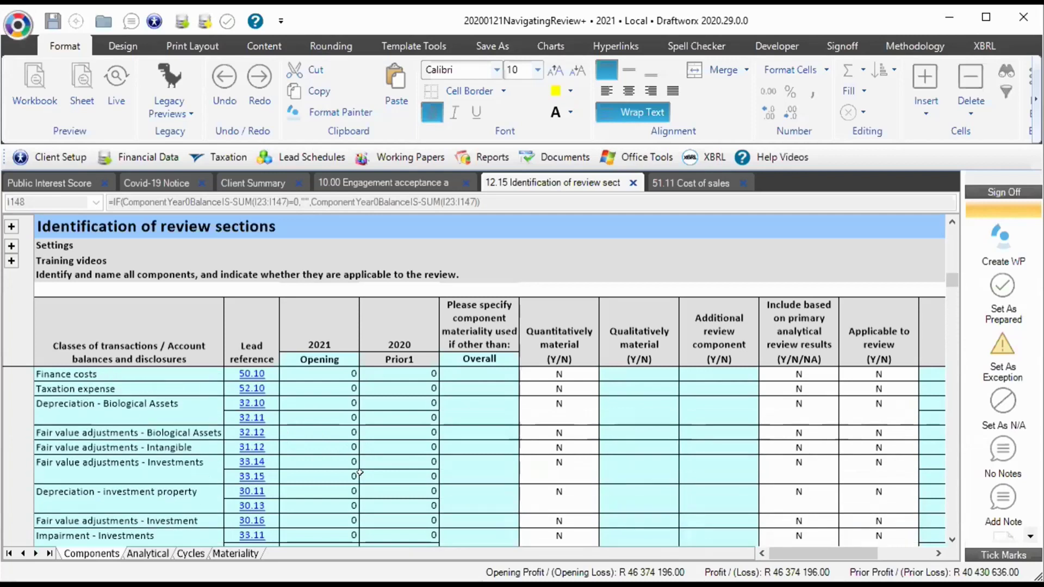
scroll(359, 474, "up", 3)
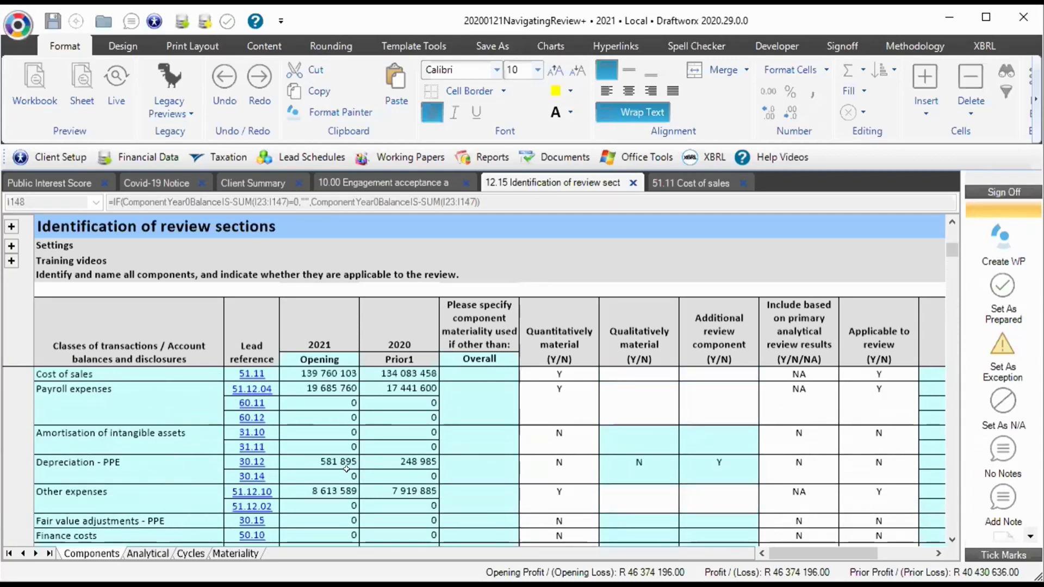
scroll(346, 469, "up", 1)
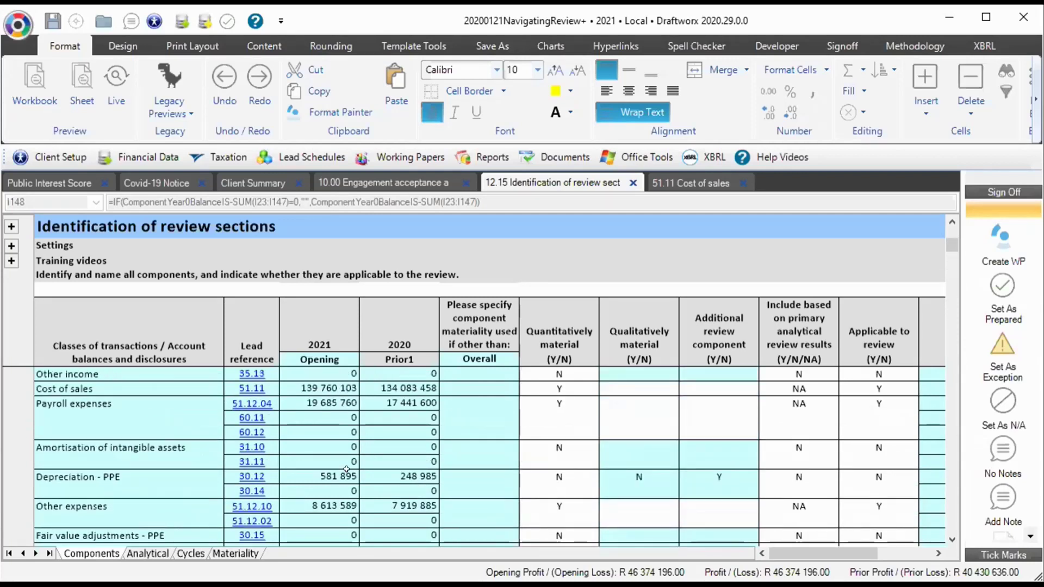
scroll(346, 469, "up", 2)
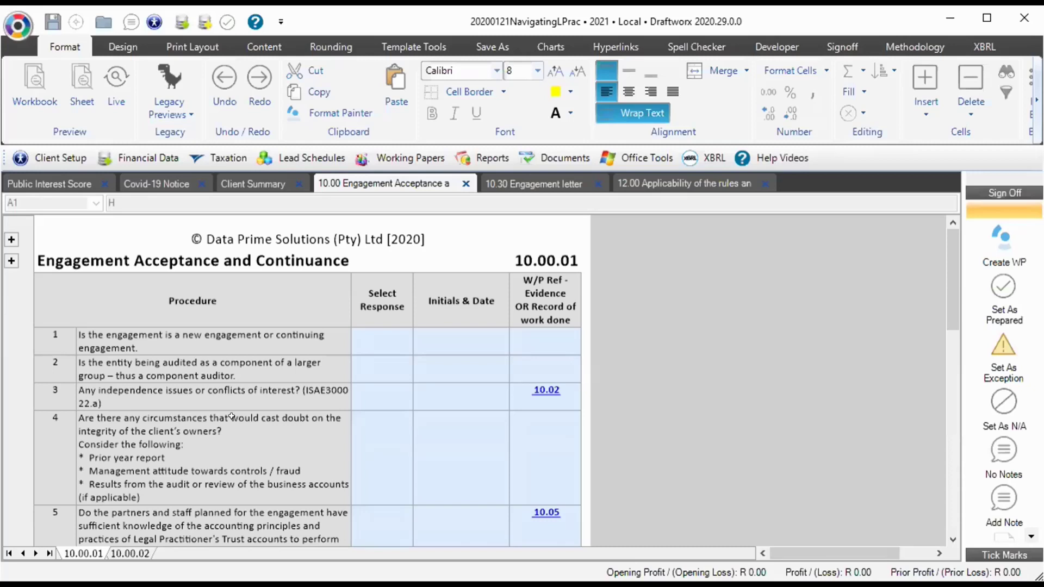
Read the Engagement Acceptance and Continuance procedures in 10.00.01 of the legal practitioner file, from independence issues through to the partner conclusion
left_click(216, 386)
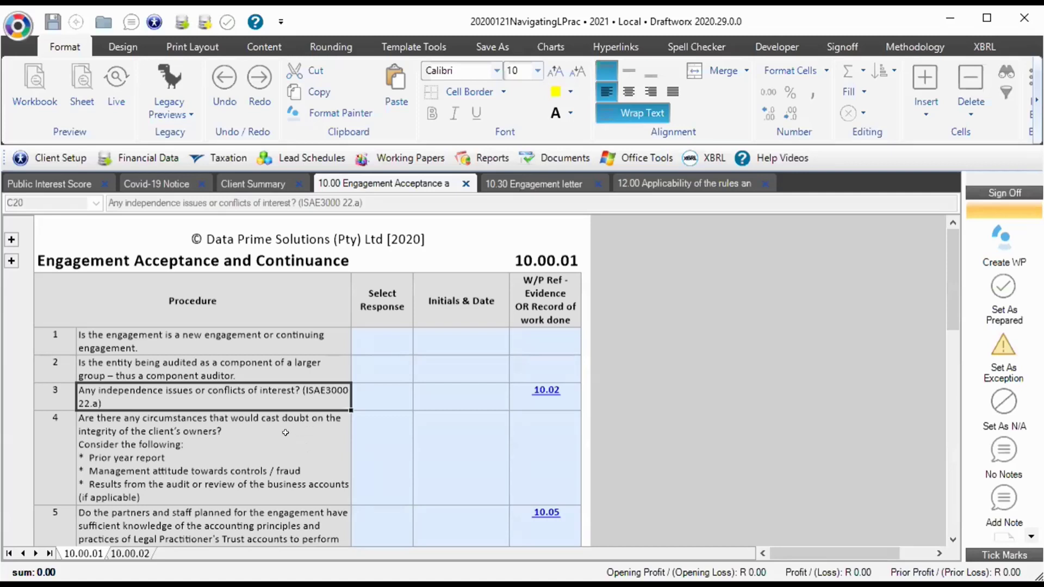
scroll(296, 418, "down", 1)
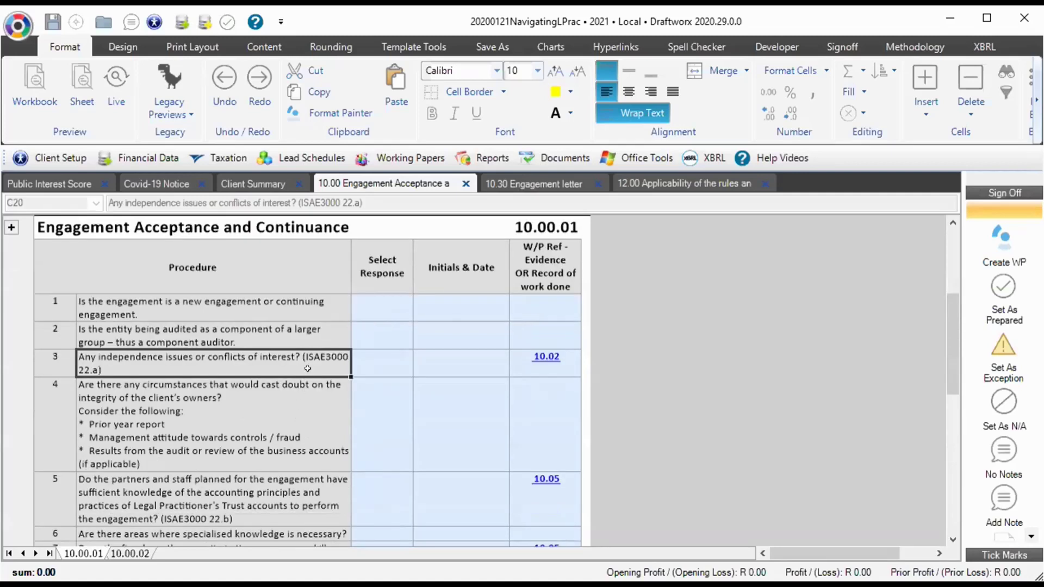
scroll(308, 369, "down", 1)
scroll(307, 369, "down", 3)
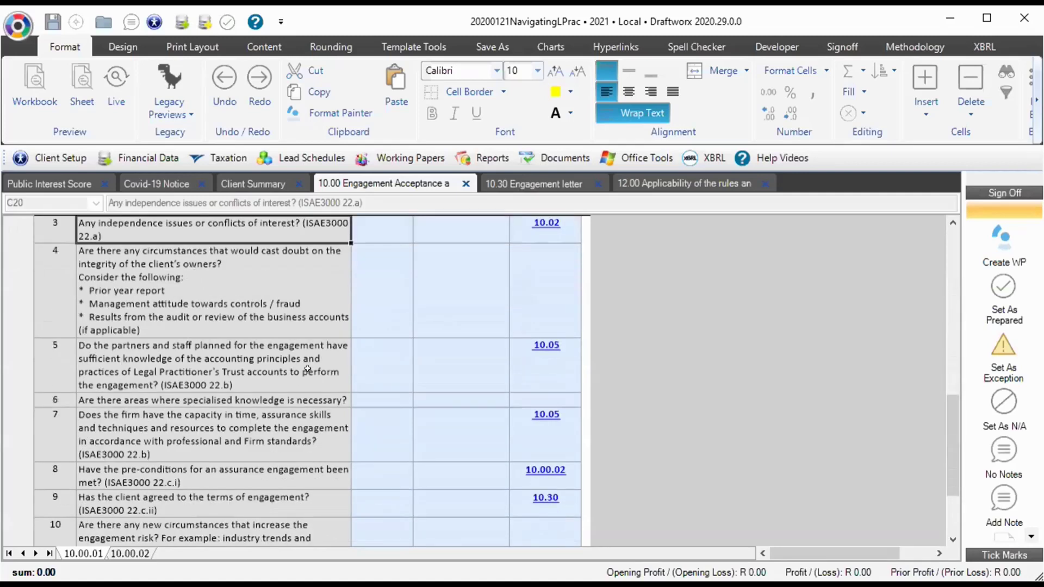
scroll(307, 370, "down", 5)
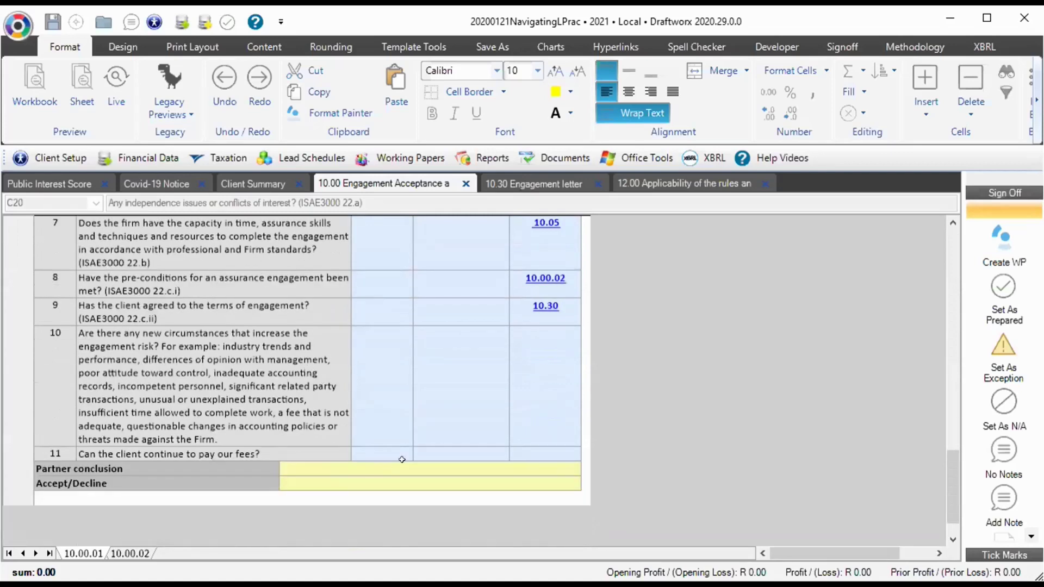
Set the partner conclusion to "Based on the above assessment, I am willing to continue with the engagement" and the Accept/Decline decision to Accept
left_click(579, 468)
left_click(588, 469)
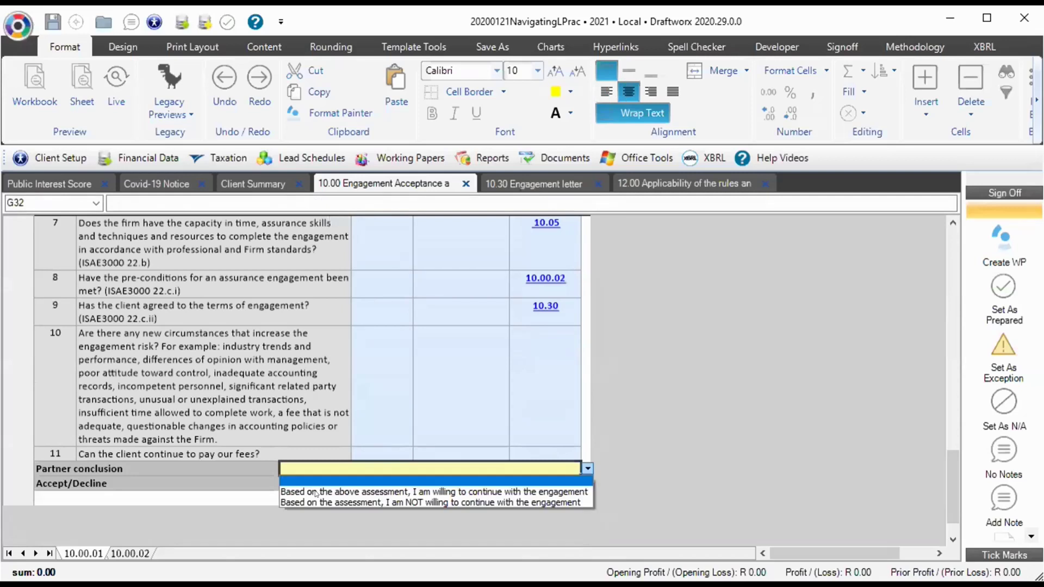
left_click(546, 486)
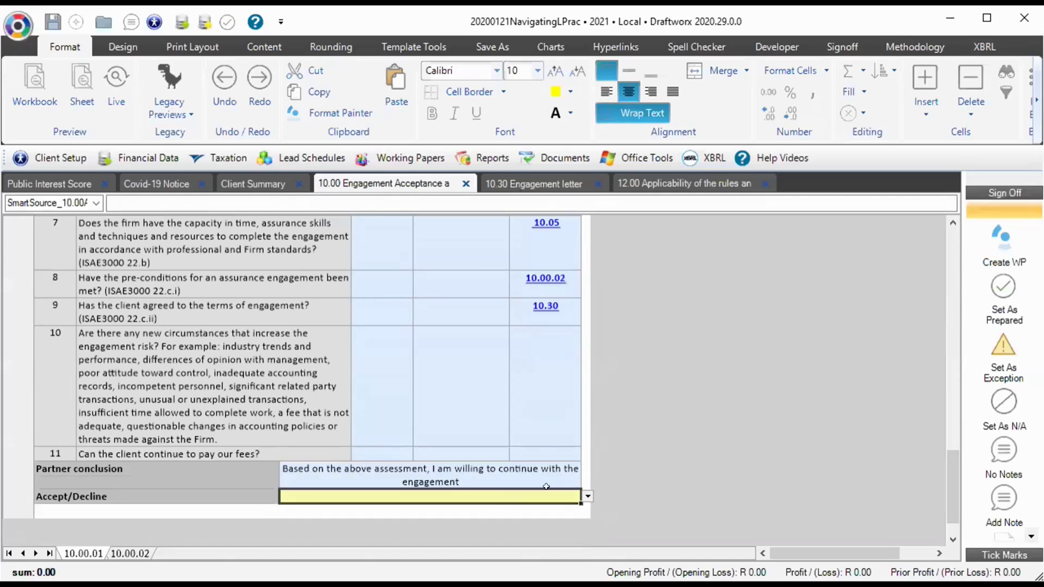
left_click(588, 496)
left_click(319, 519)
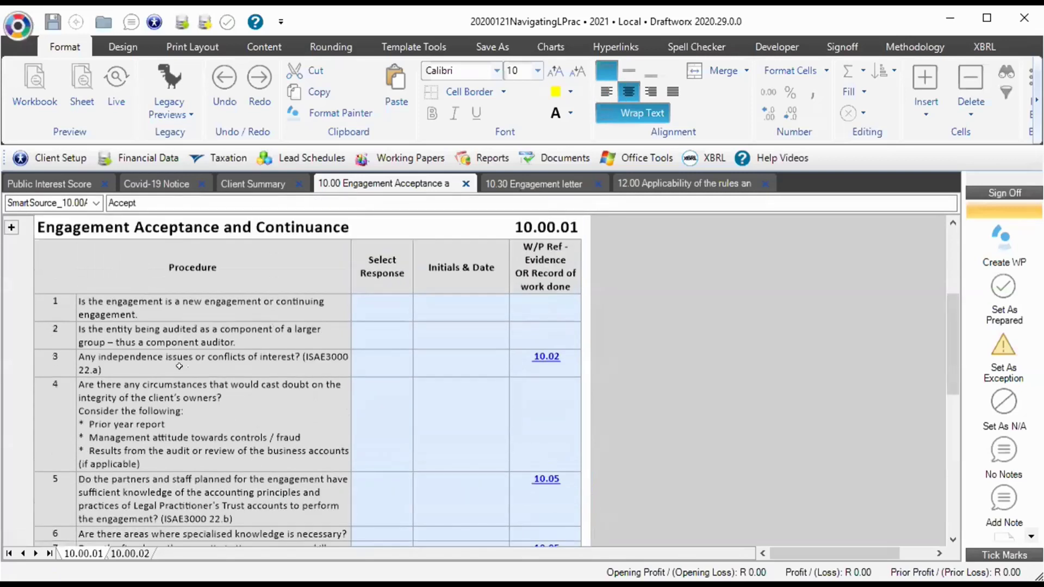
View the response options for procedure 1 in 10.00.01, whether this is a new or continuing engagement
left_click(173, 310)
left_click(373, 302)
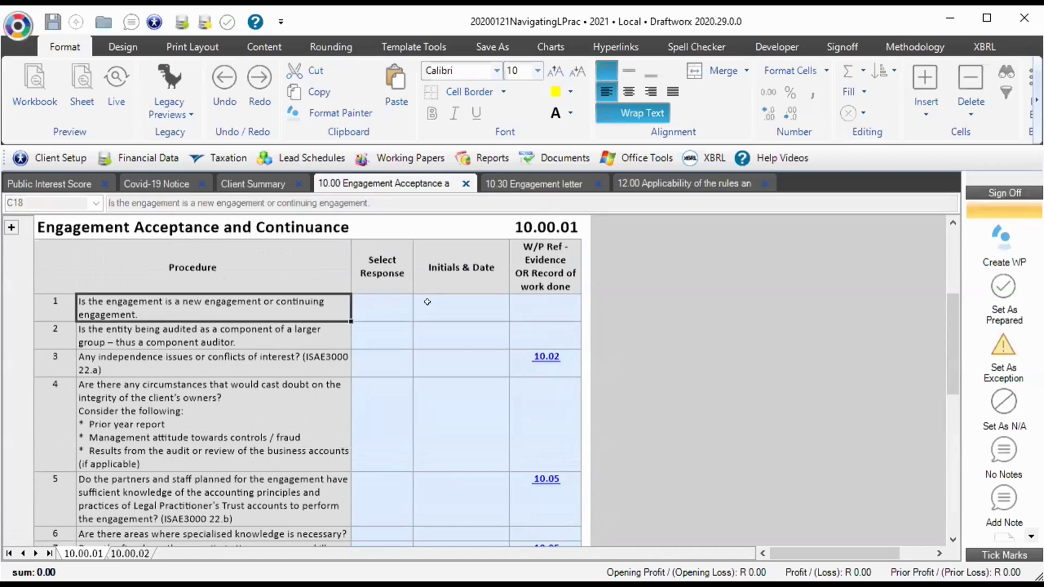
left_click(420, 313)
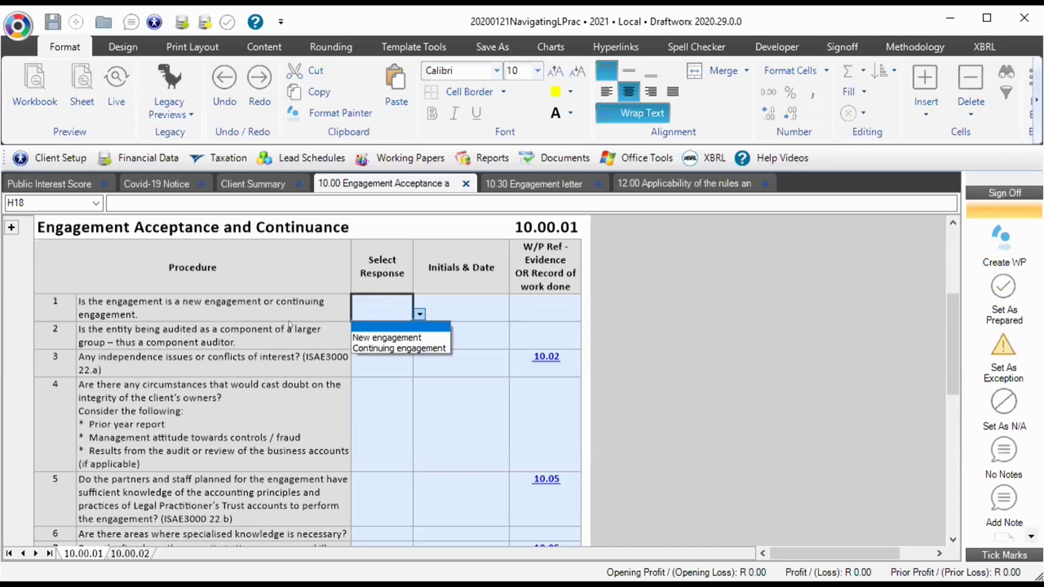
Review the preconditions for an assurance engagement in 10.00.02, including their default responses and comments, and return to the first precondition
left_click(134, 555)
left_click(134, 556)
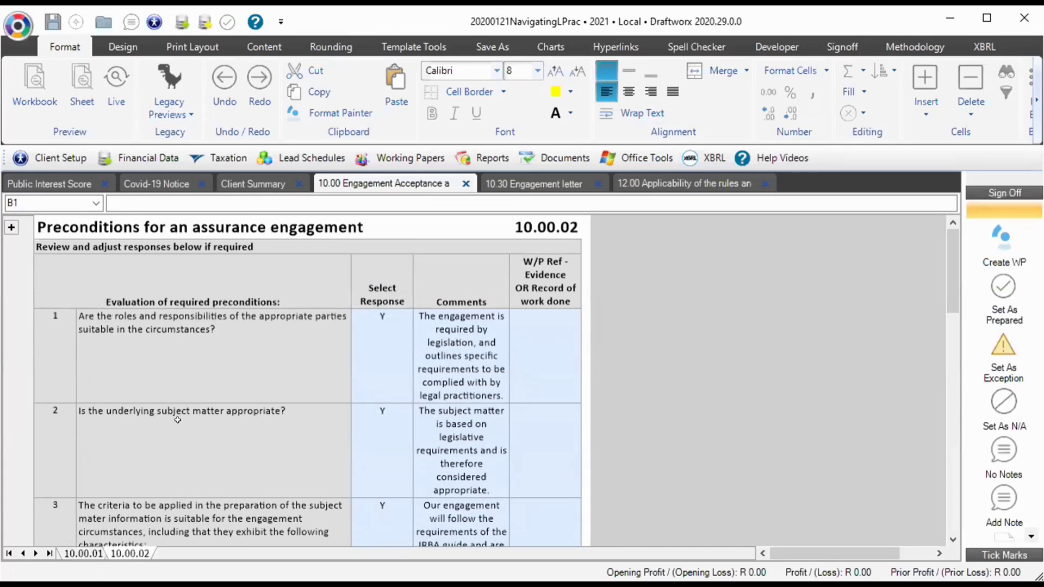
scroll(178, 419, "down", 5)
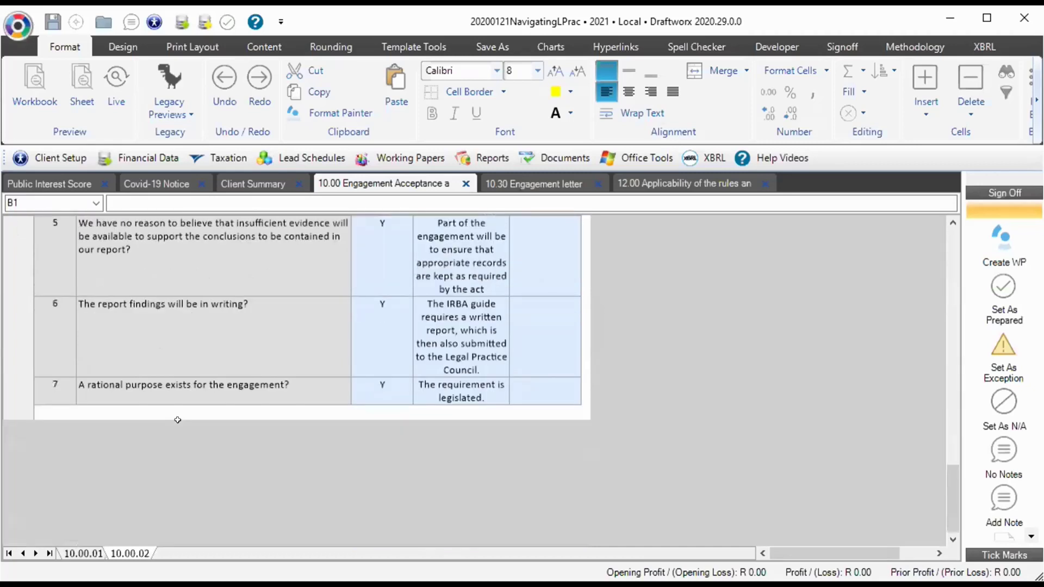
scroll(177, 420, "up", 4)
scroll(298, 419, "up", 1)
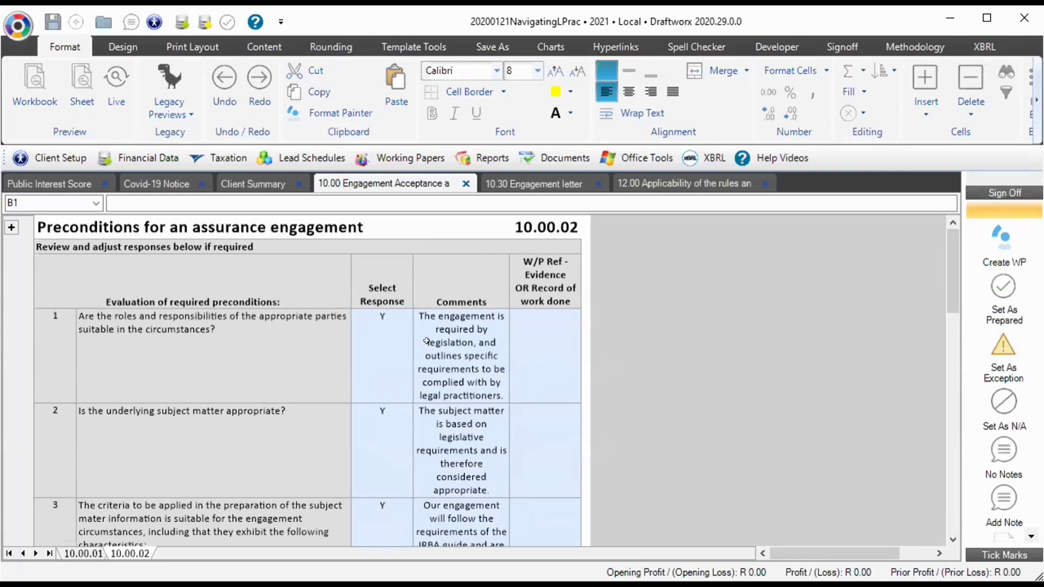
left_click(119, 550)
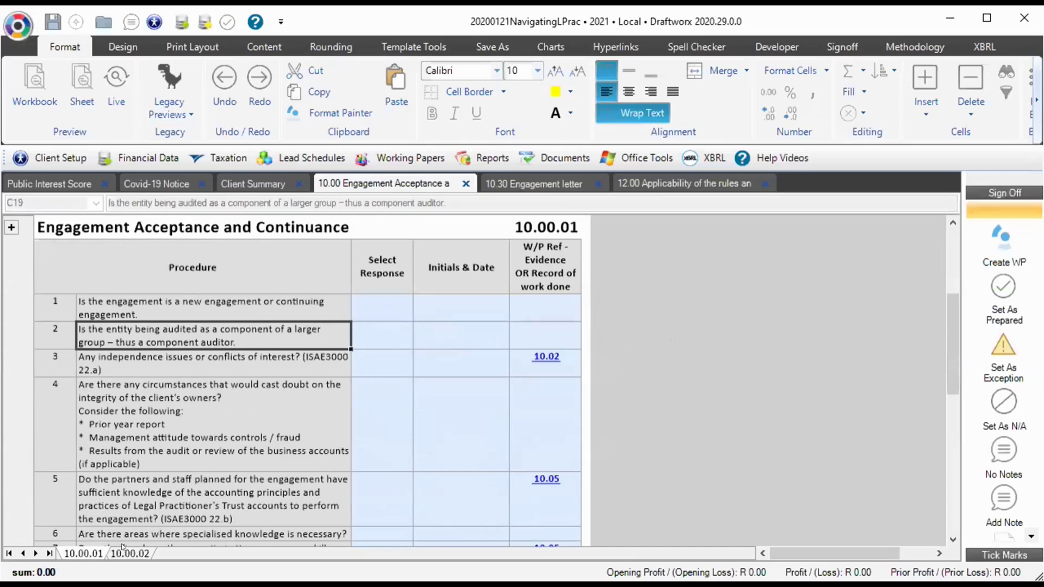
key("ctrl+Page_Down")
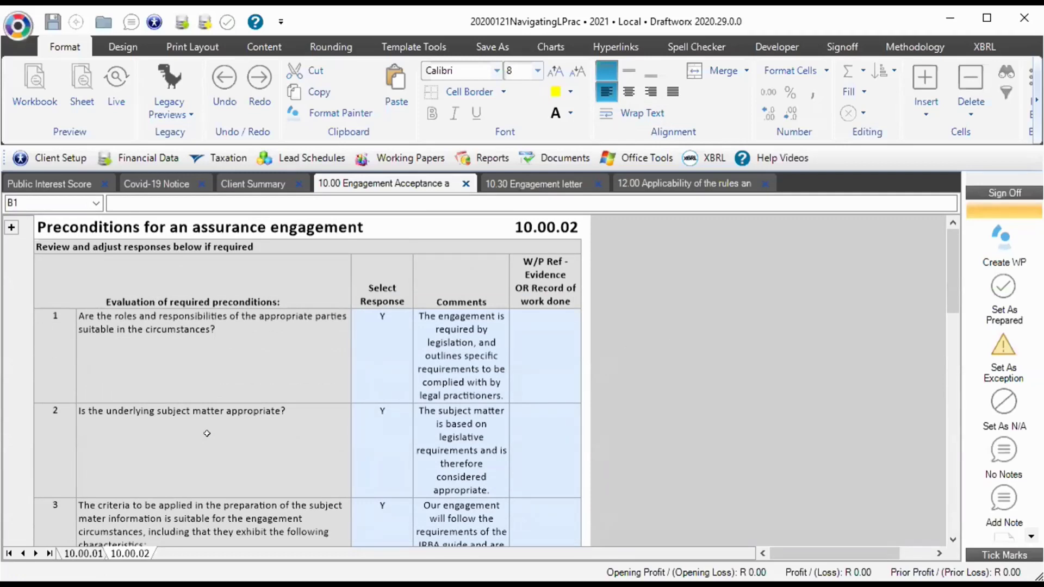
left_click(179, 351)
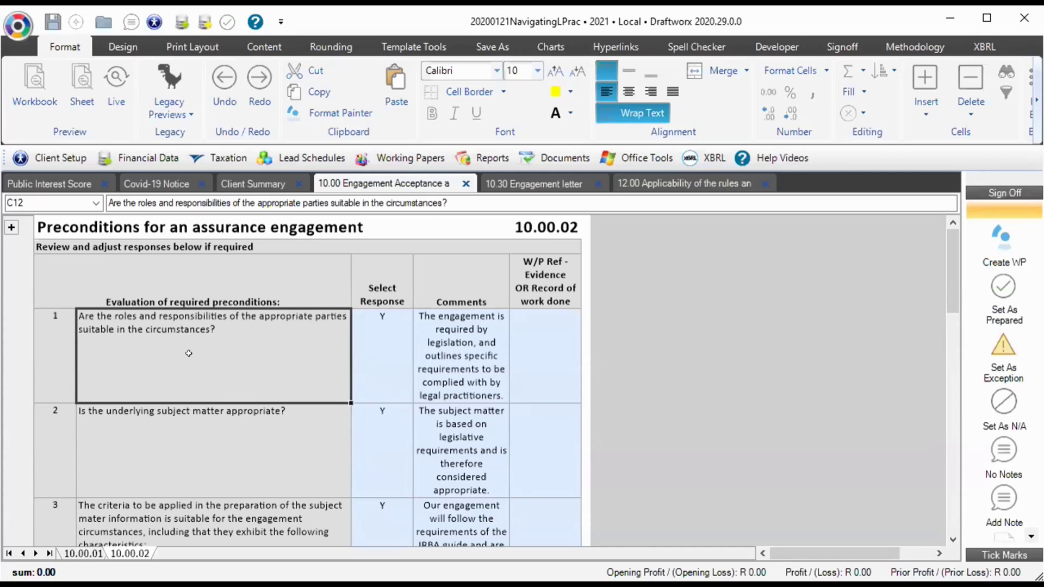
Open the 10.30 Engagement letter and review its settings, from how the client is addressed to the period end date
left_click(537, 188)
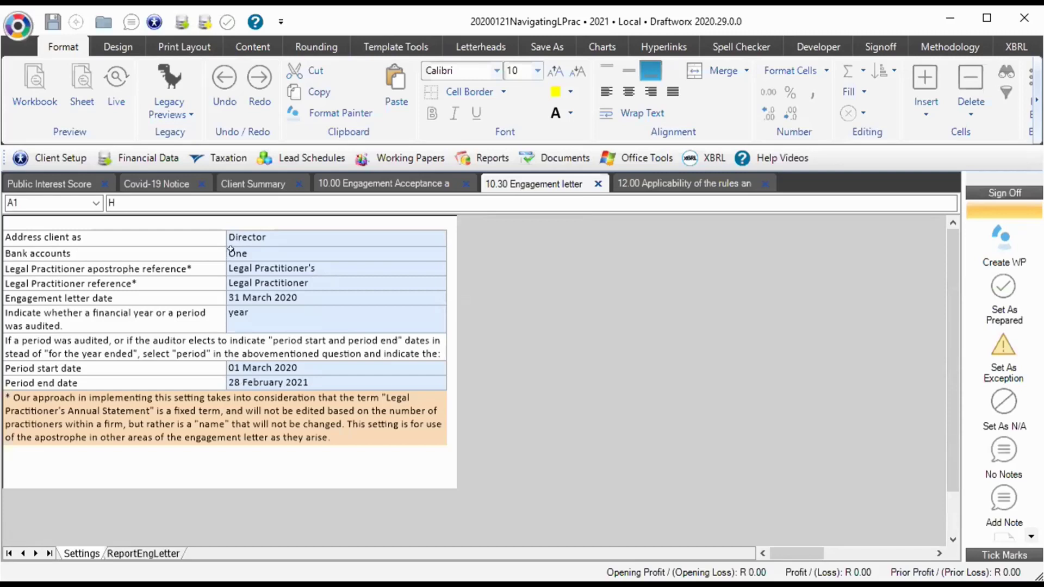
left_click_drag(265, 238, 188, 448)
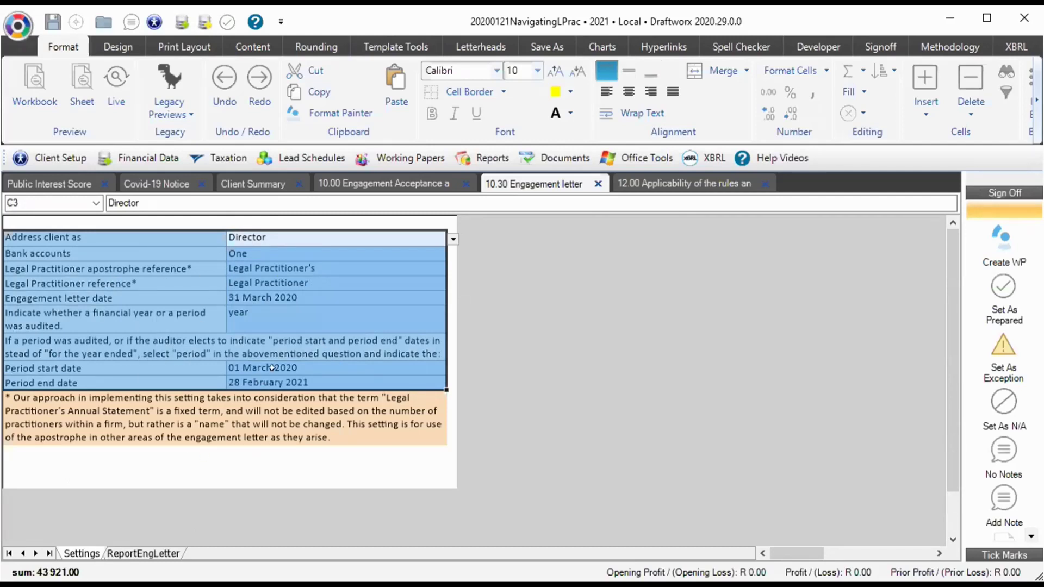
key("ctrl+Down")
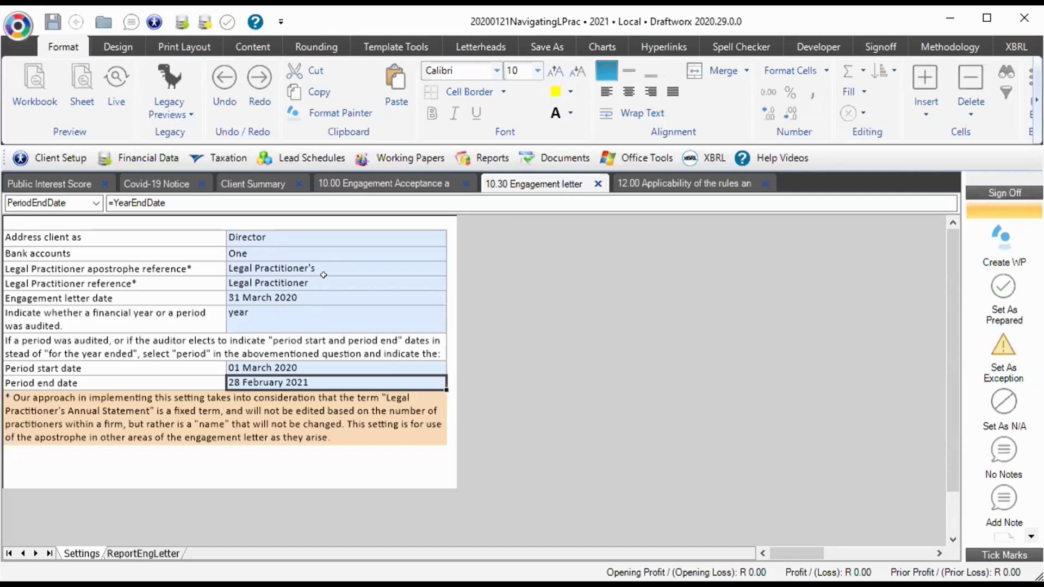
Read the ReportEngLetter sheet through the requested work and the director's and auditor's responsibilities, and return to the Settings sheet
left_click(125, 555)
scroll(182, 473, "down", 3)
scroll(190, 471, "down", 4)
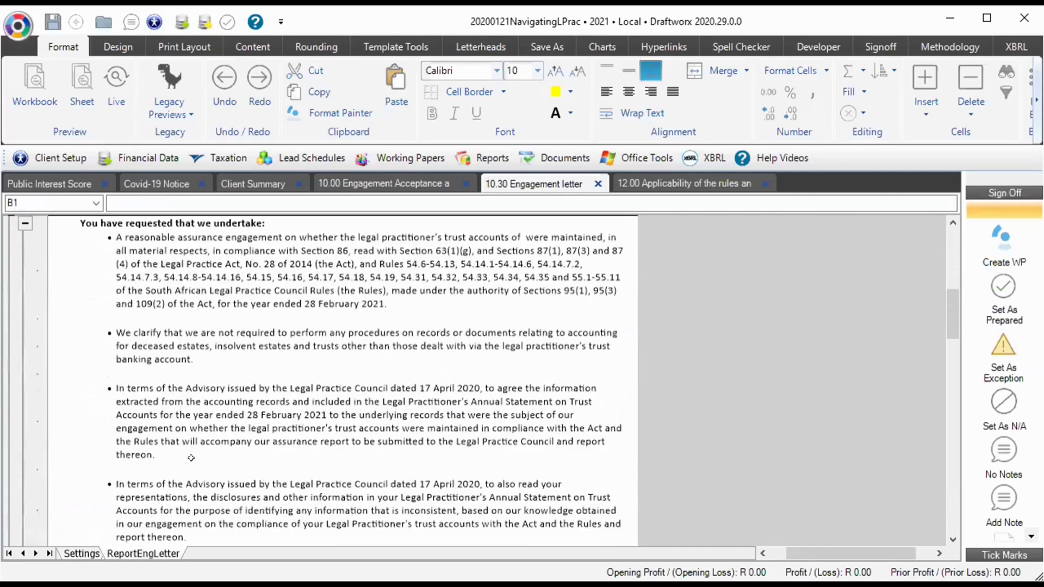
scroll(191, 458, "down", 4)
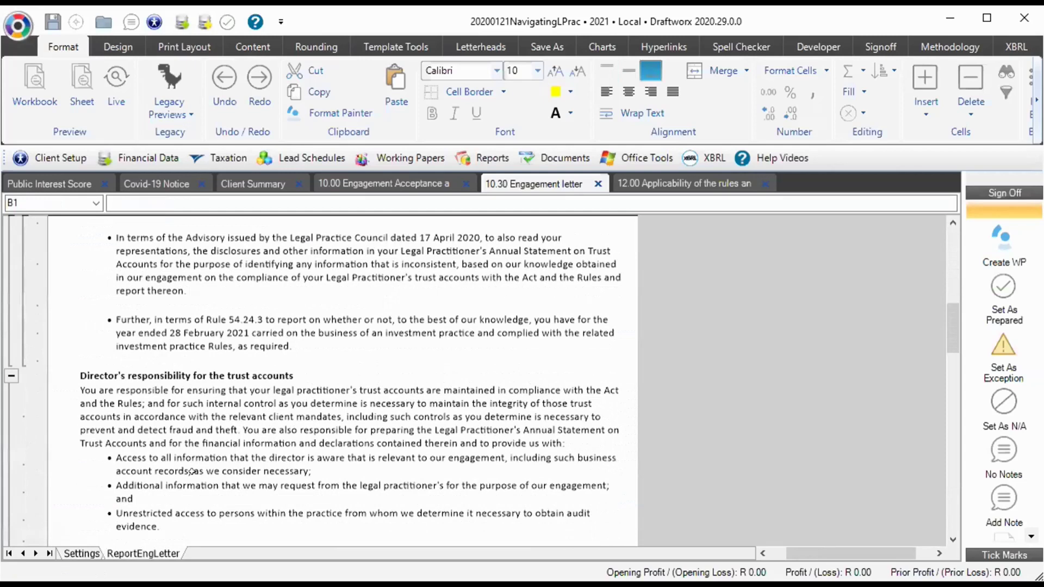
scroll(192, 471, "down", 3)
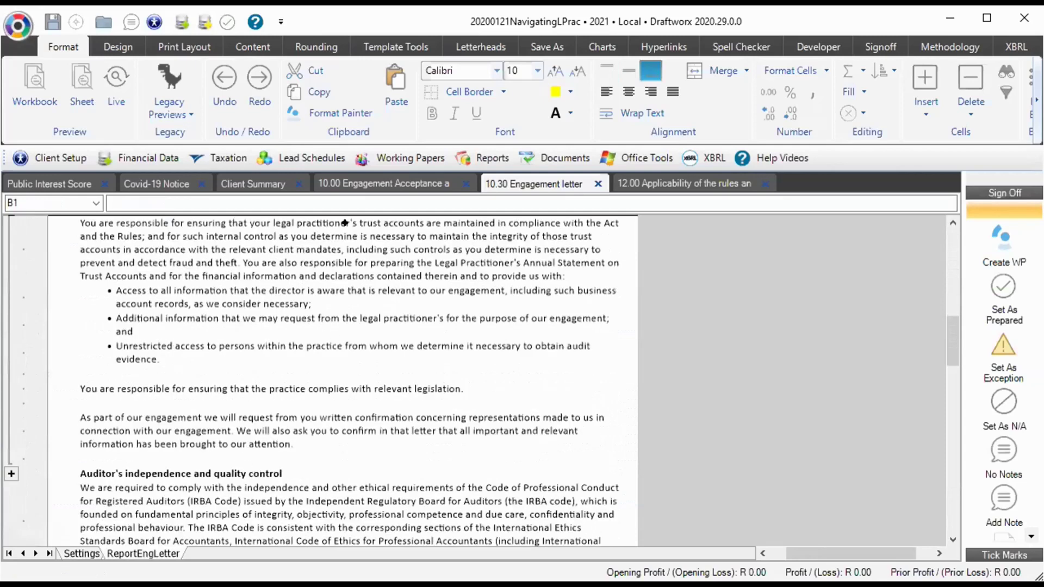
scroll(283, 390, "down", 4)
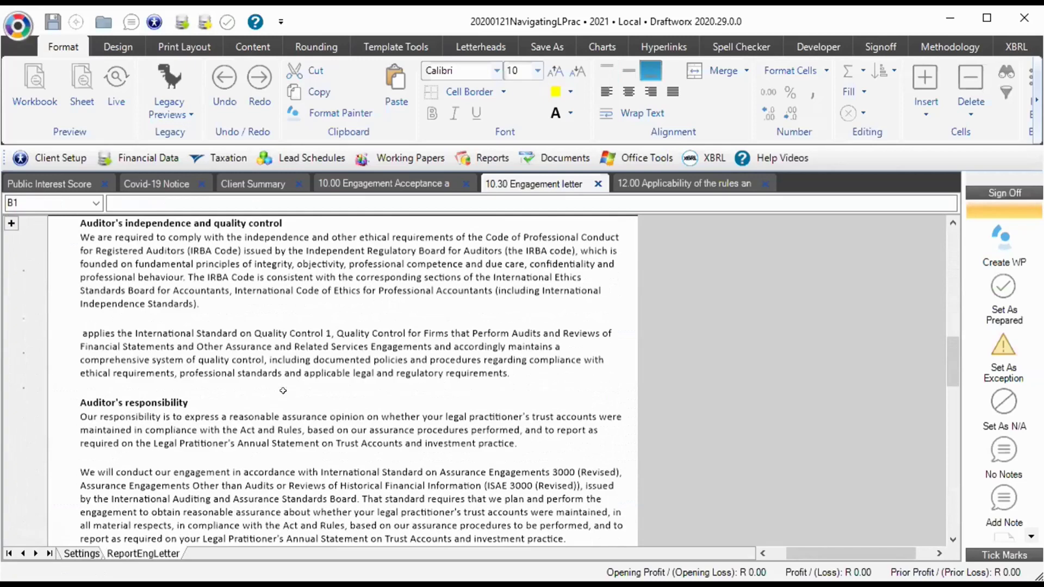
scroll(283, 391, "down", 3)
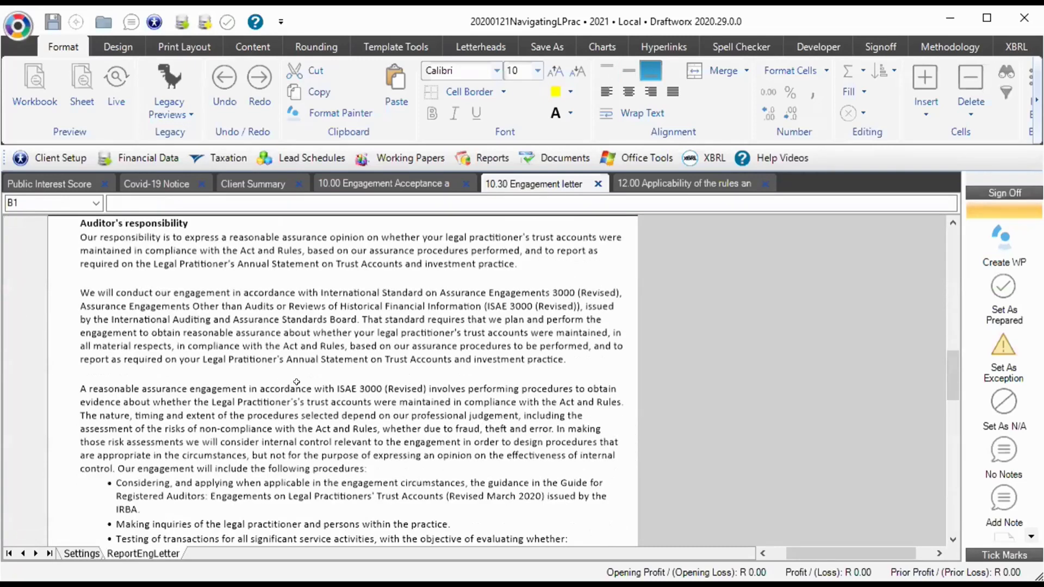
double_click(295, 379)
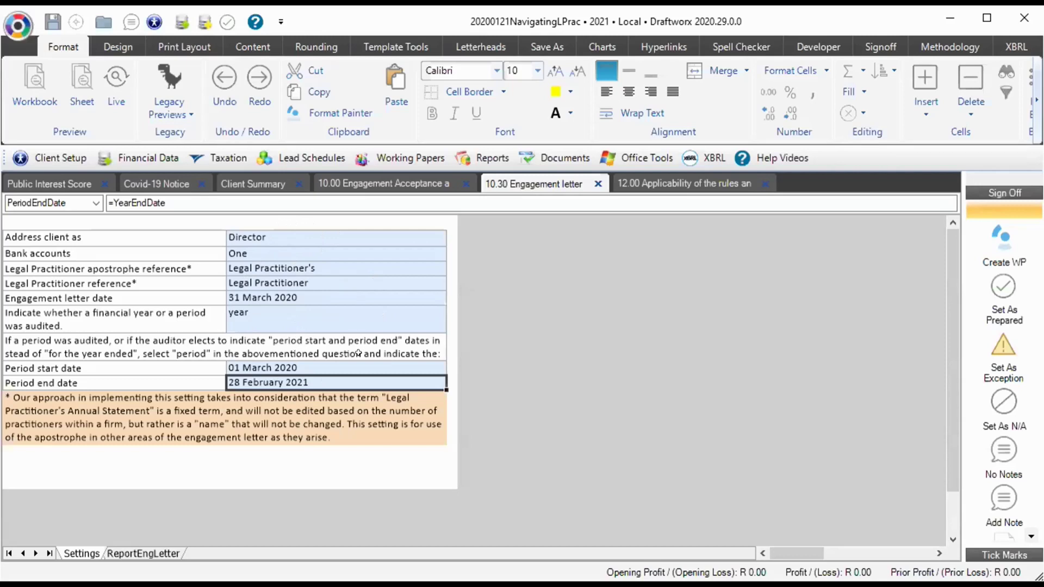
Open 12.00 Applicability of the rules and risk identification, and examine rule 1's Act references and applicability cell
left_click(704, 157)
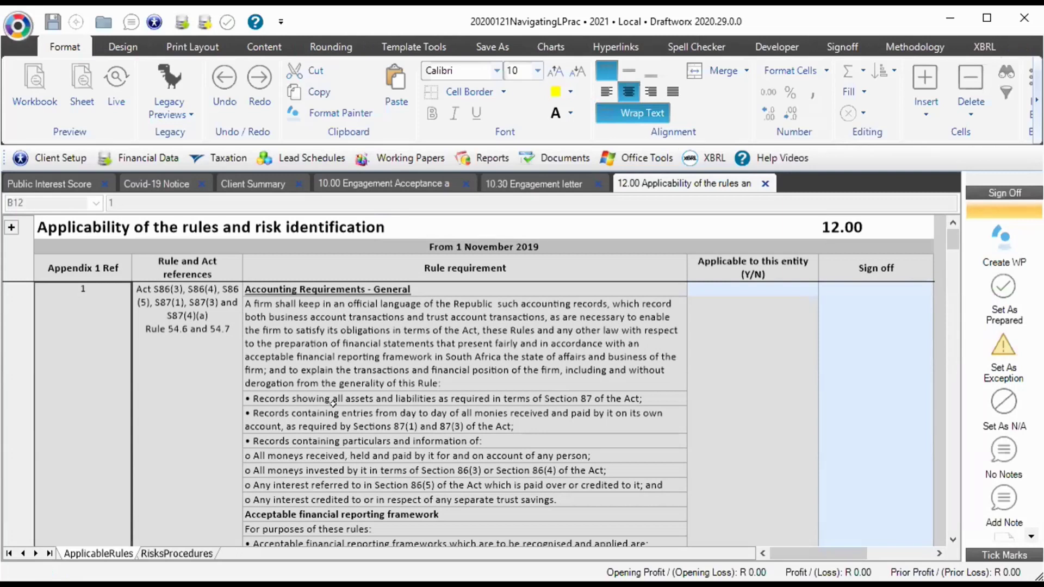
left_click(172, 364)
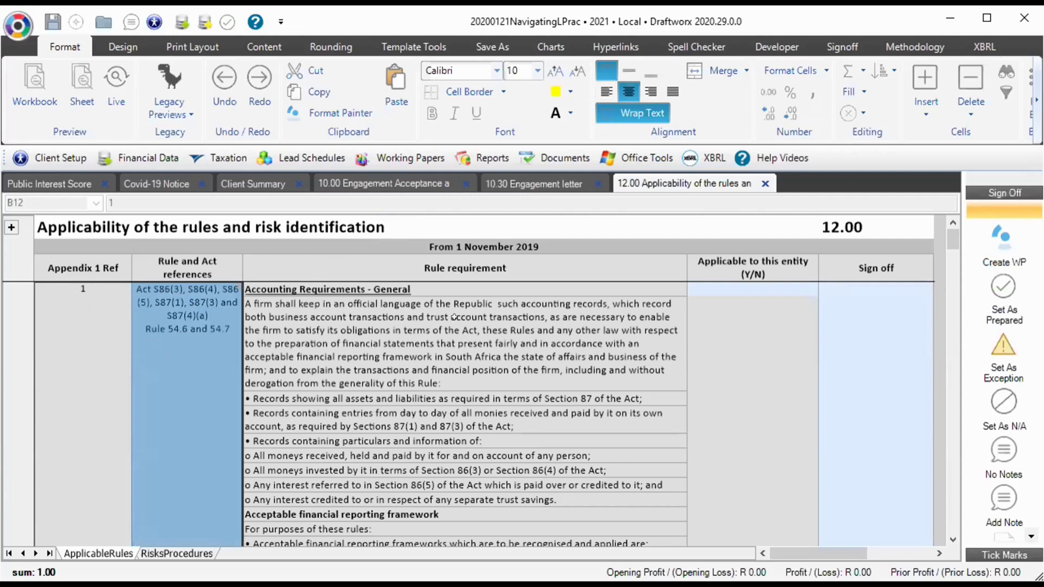
left_click(690, 367)
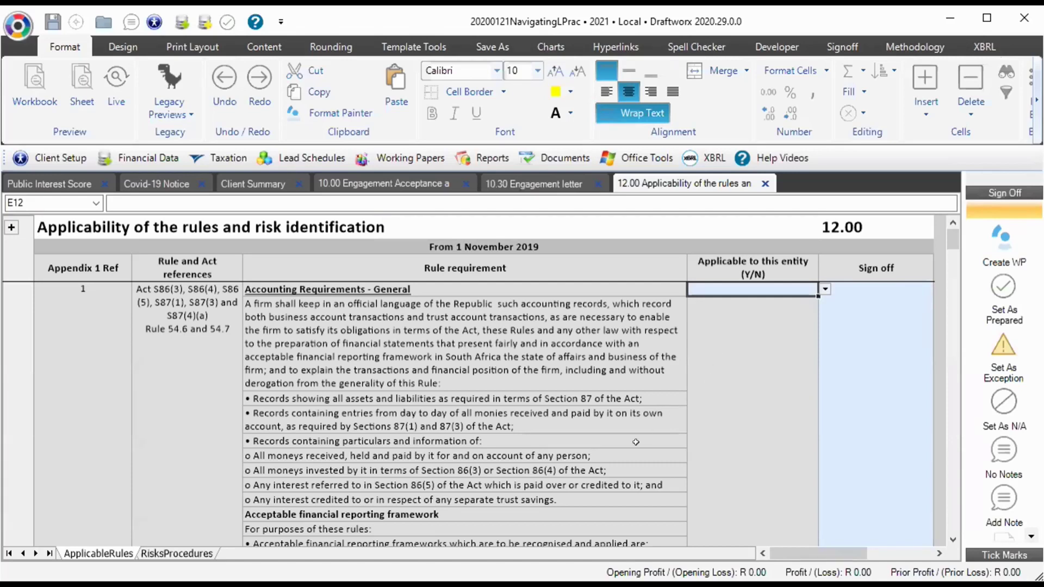
Mark requirement 20, Investment practice - Mandates (Rule 55.4), as N under Applicable to this entity
scroll(401, 467, "down", 5)
scroll(401, 468, "down", 3)
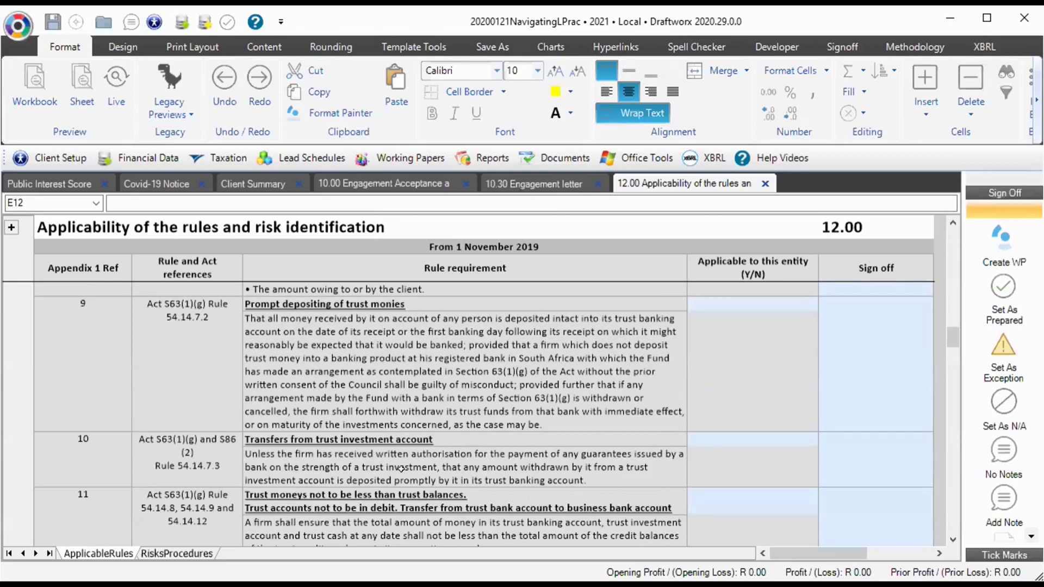
scroll(401, 468, "down", 5)
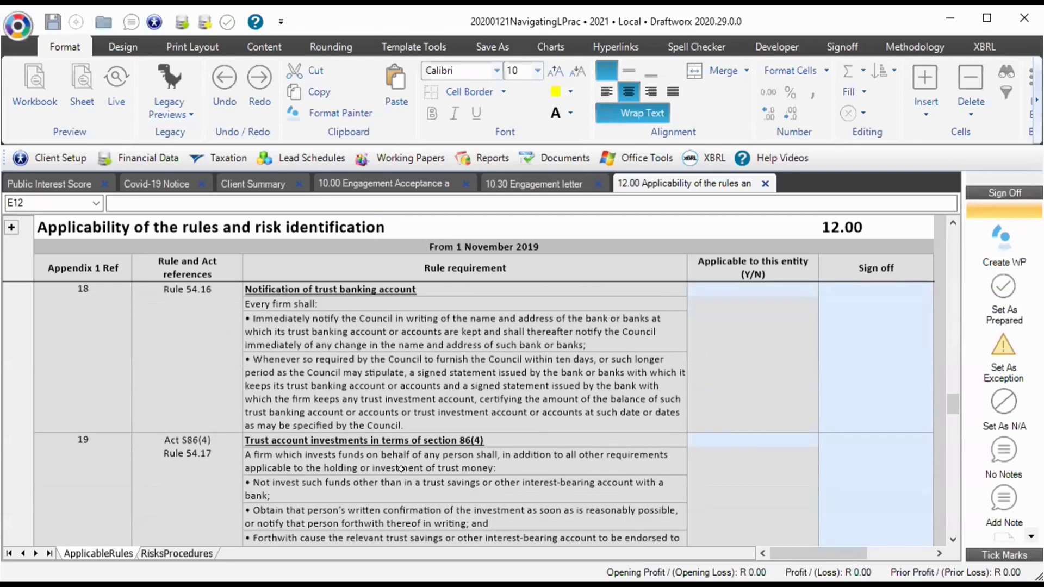
scroll(401, 468, "down", 3)
left_click(440, 471)
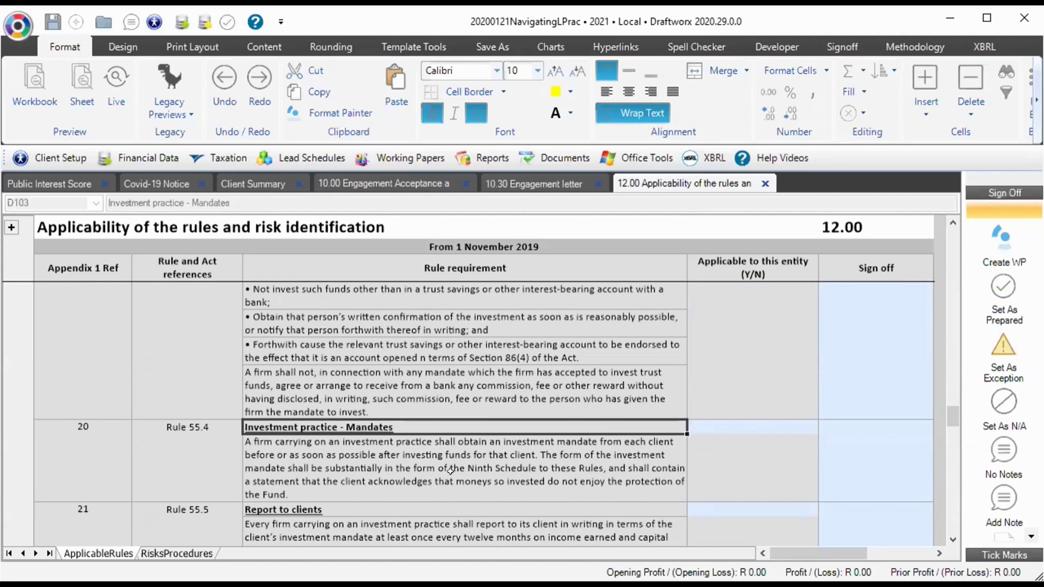
left_click(699, 384)
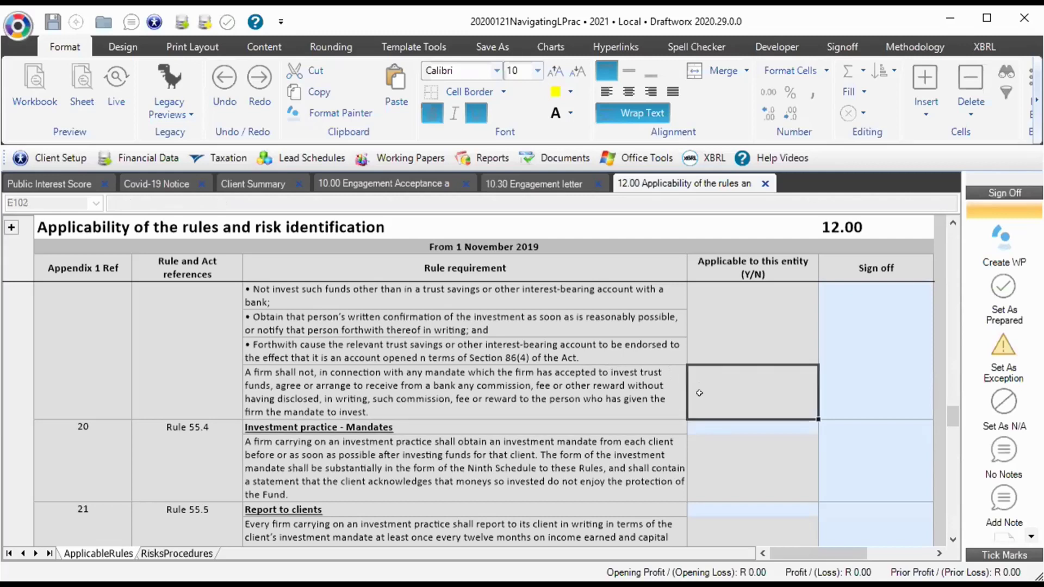
left_click(761, 428)
left_click(724, 458)
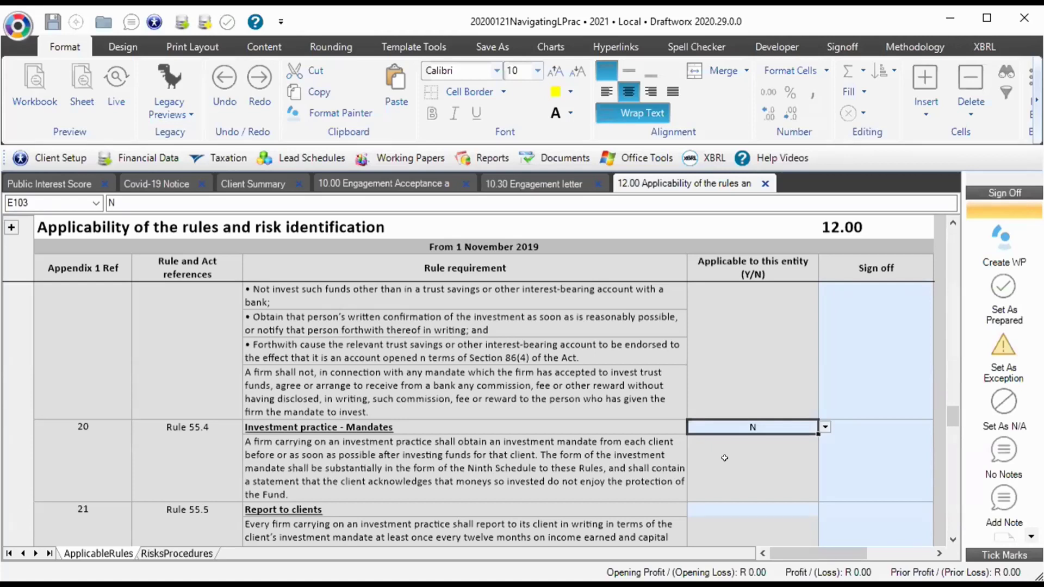
Look over the Sign off column and the preceding rule requirements, from trust account investments back to Accounting Requirements - General
left_click(857, 328)
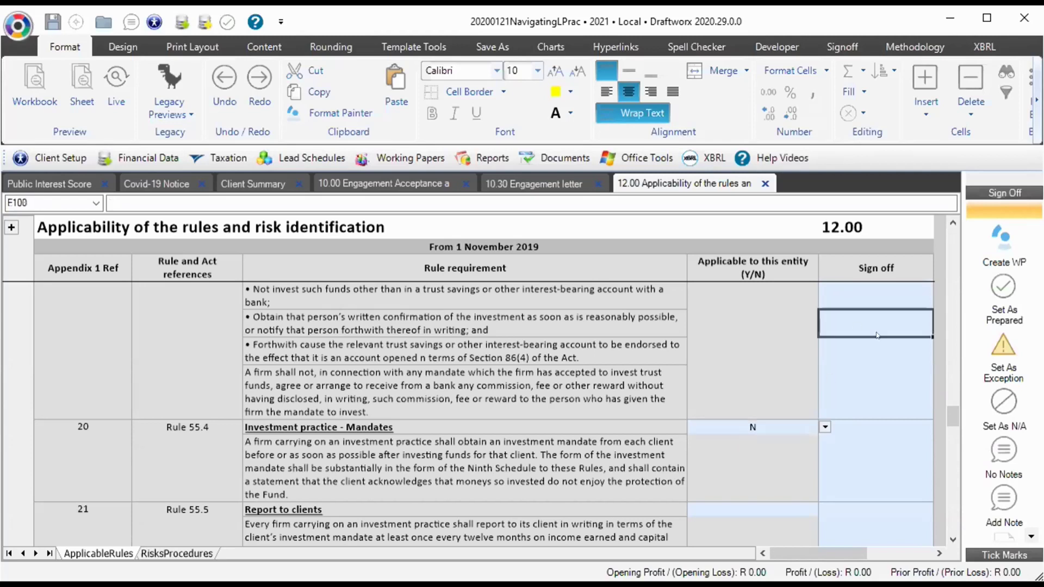
key("Up")
key("Up")
key("Up")
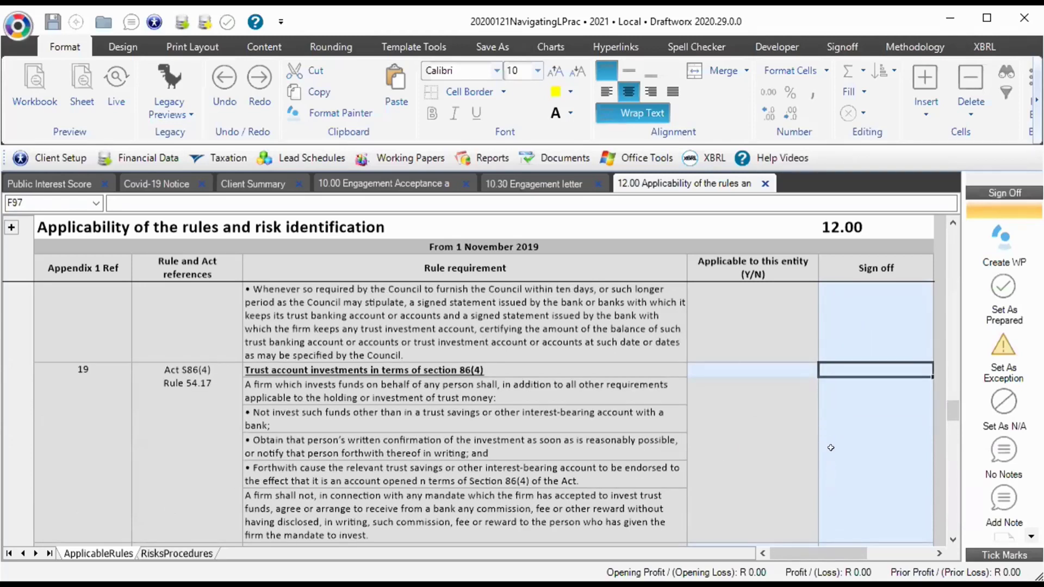
scroll(831, 447, "up", 5)
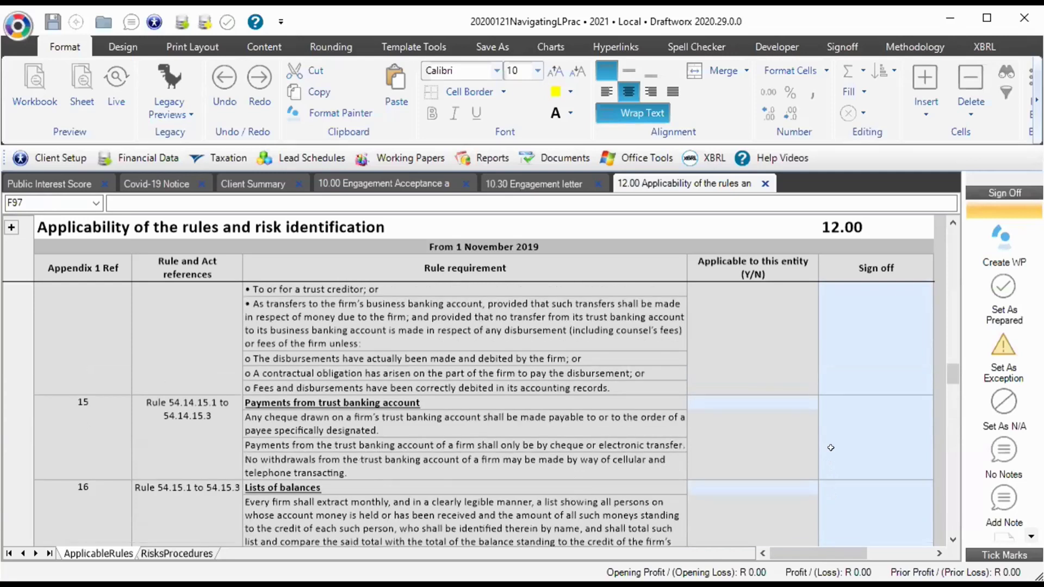
scroll(831, 447, "up", 10)
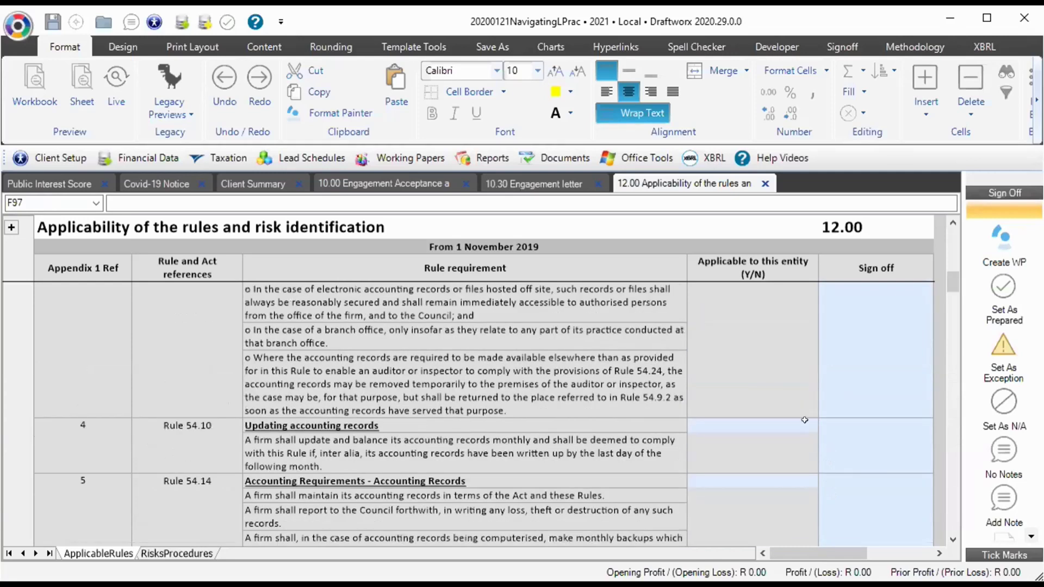
scroll(246, 495, "up", 3)
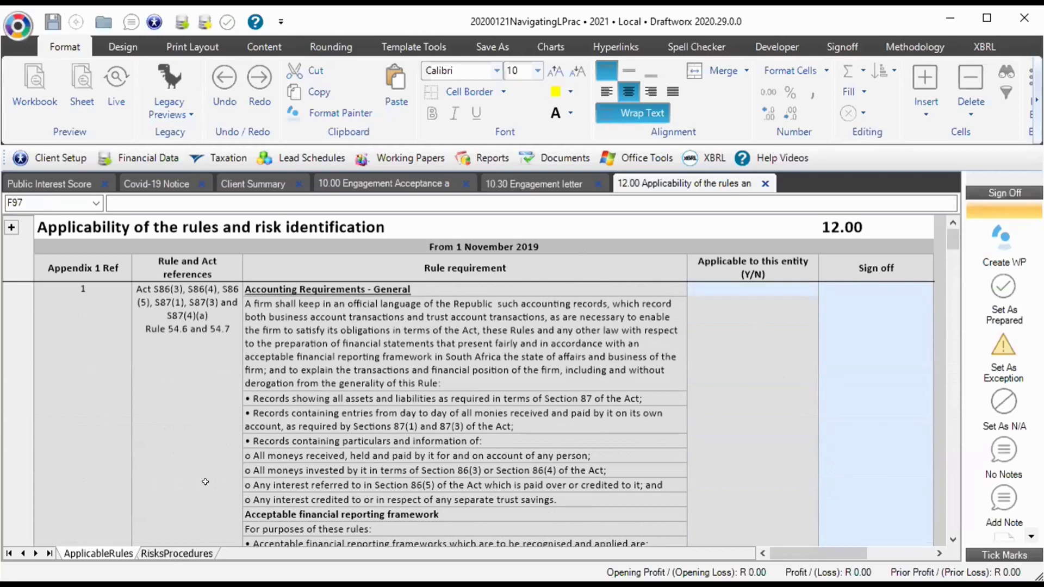
Open the RisksProcedures sheet and examine the first responses to assessed assurance engagement risk for Accounting Requirements - General
key("ctrl+Page_Down")
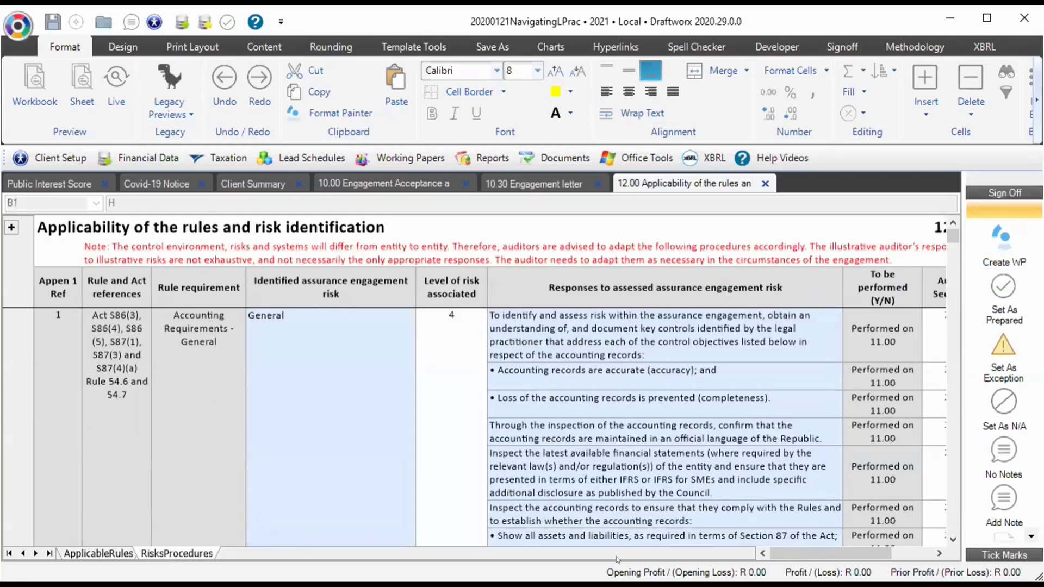
left_click(86, 331)
left_click_drag(596, 315, 585, 457)
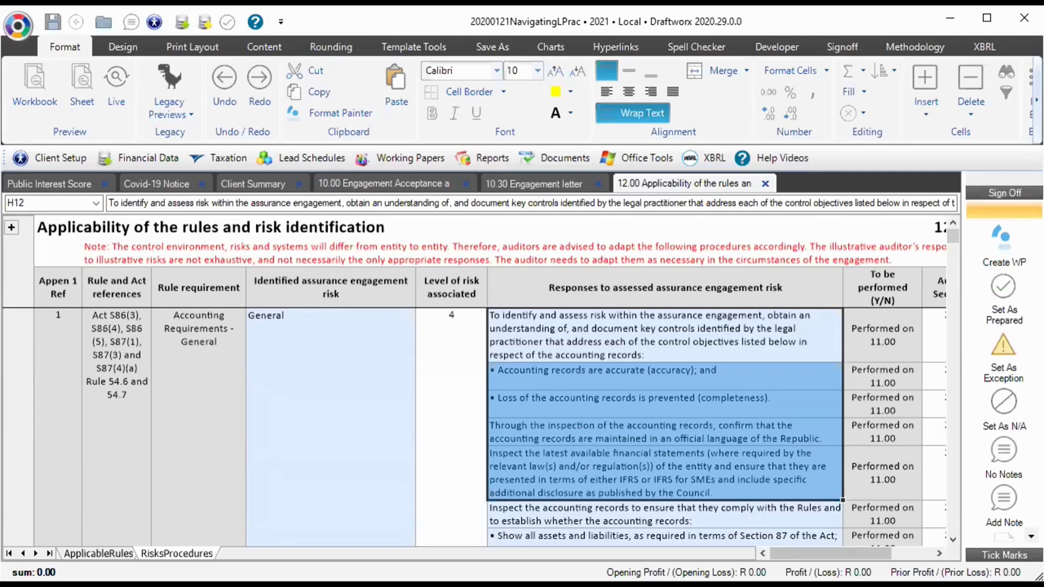
Review the responses, To be performed and Audit Section entries for Accounting Requirements - General, down to the separate trust savings interest response
left_click_drag(837, 558, 868, 559)
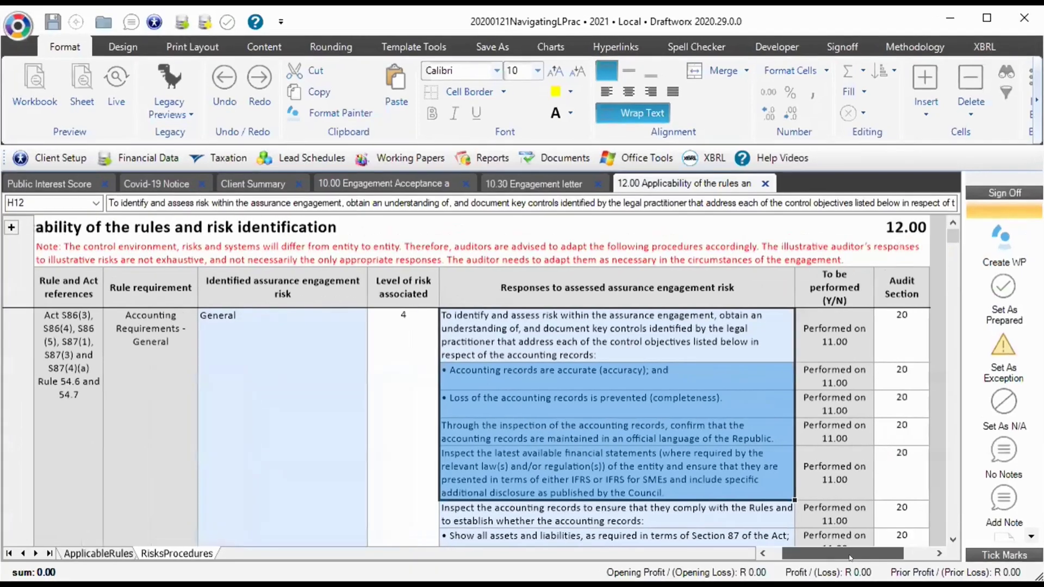
left_click(741, 314)
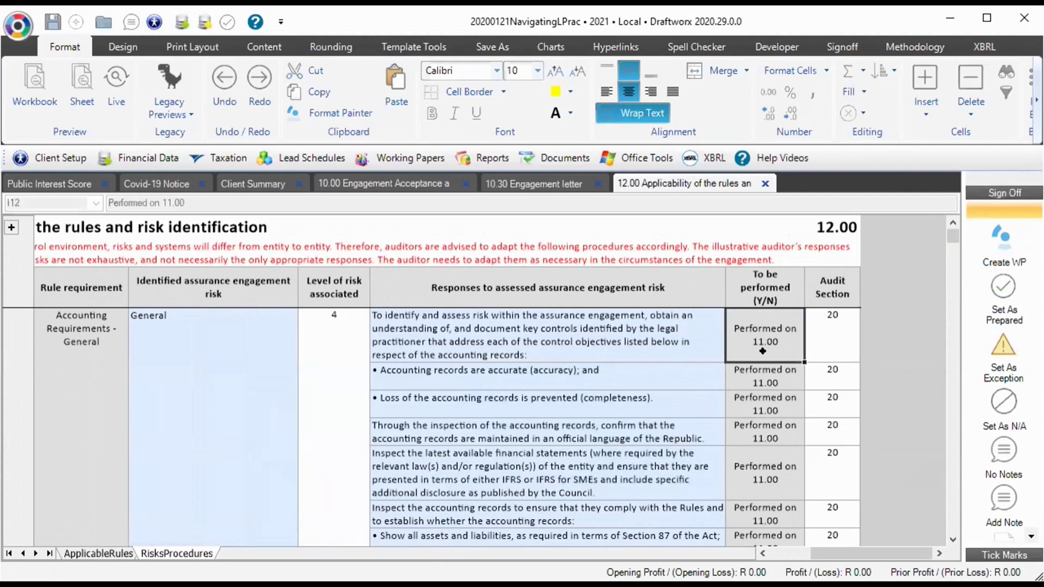
left_click(435, 348)
left_click(477, 463, "shift")
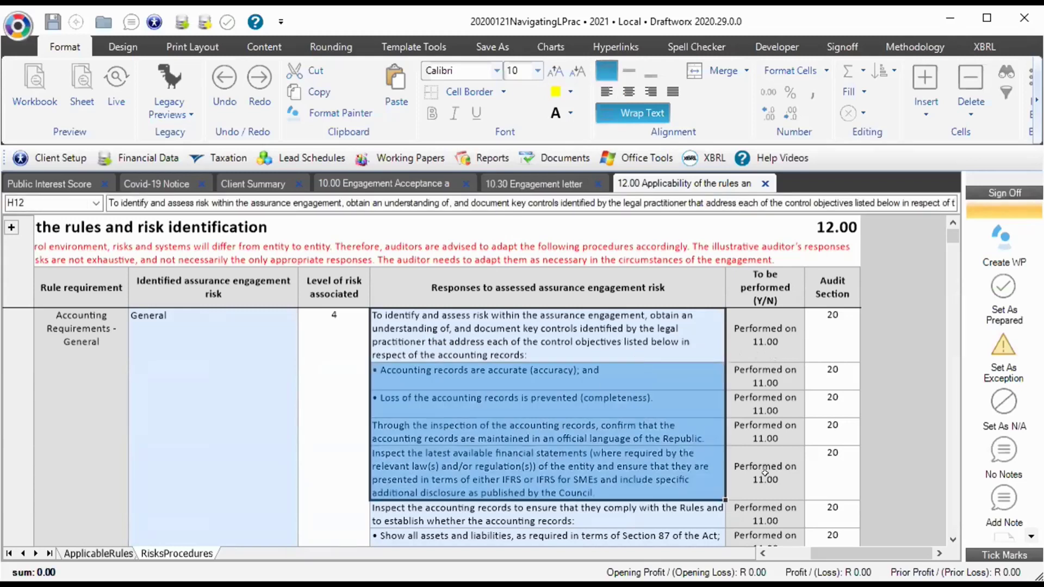
left_click(74, 340)
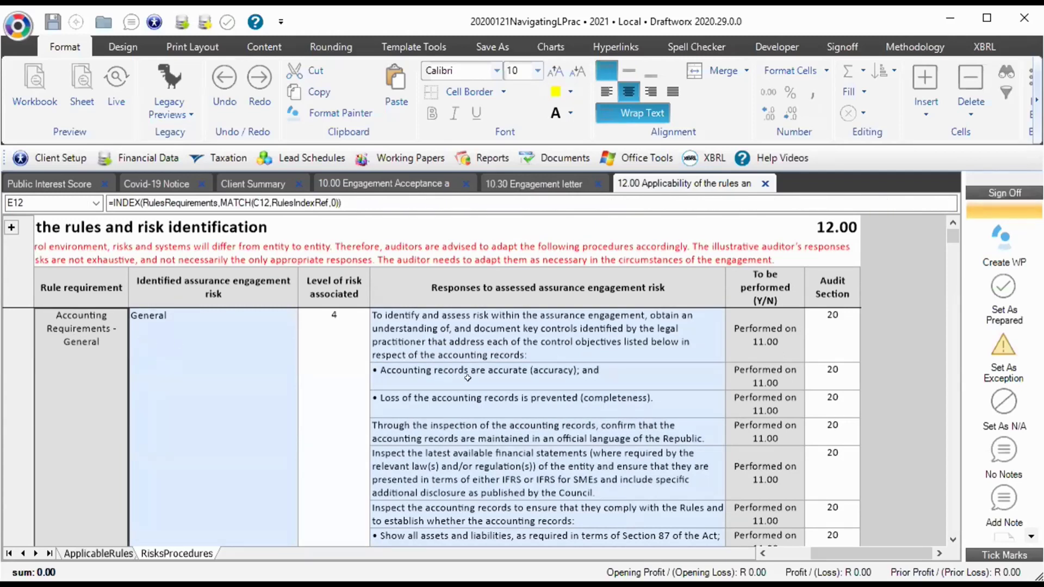
left_click(530, 405)
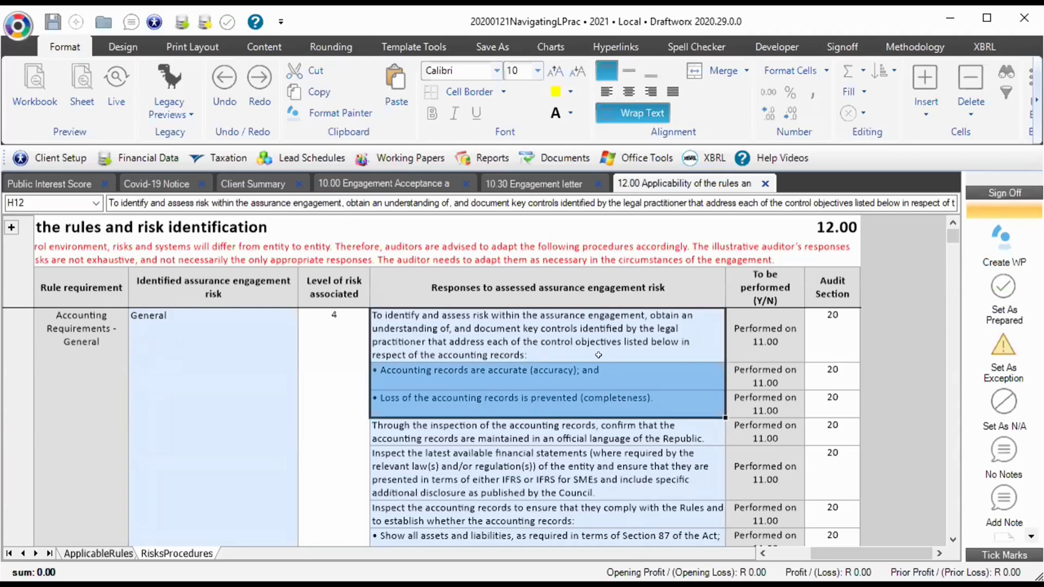
left_click(592, 466, "shift")
scroll(592, 466, "down", 3)
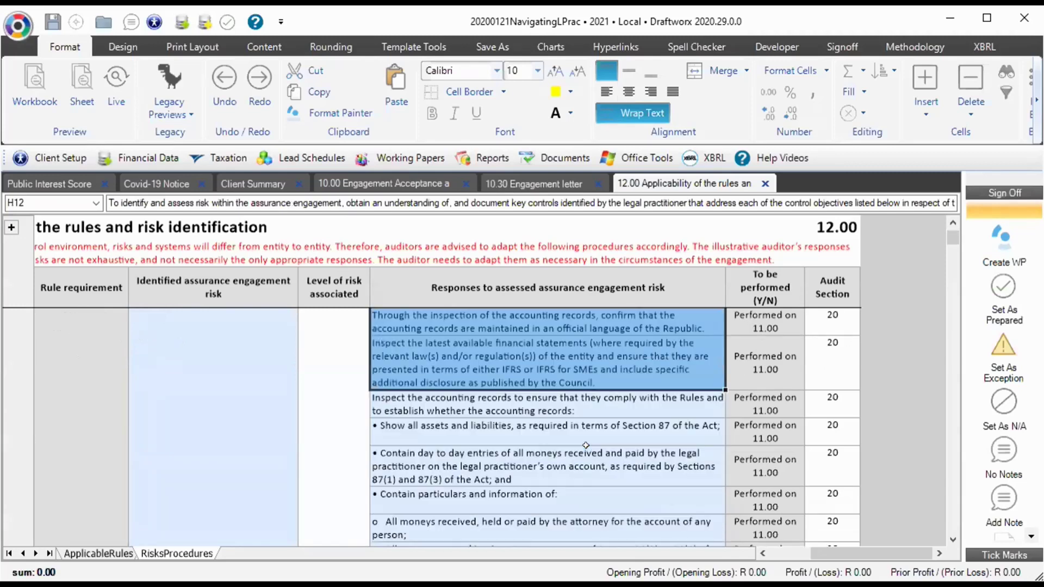
scroll(557, 417, "down", 3)
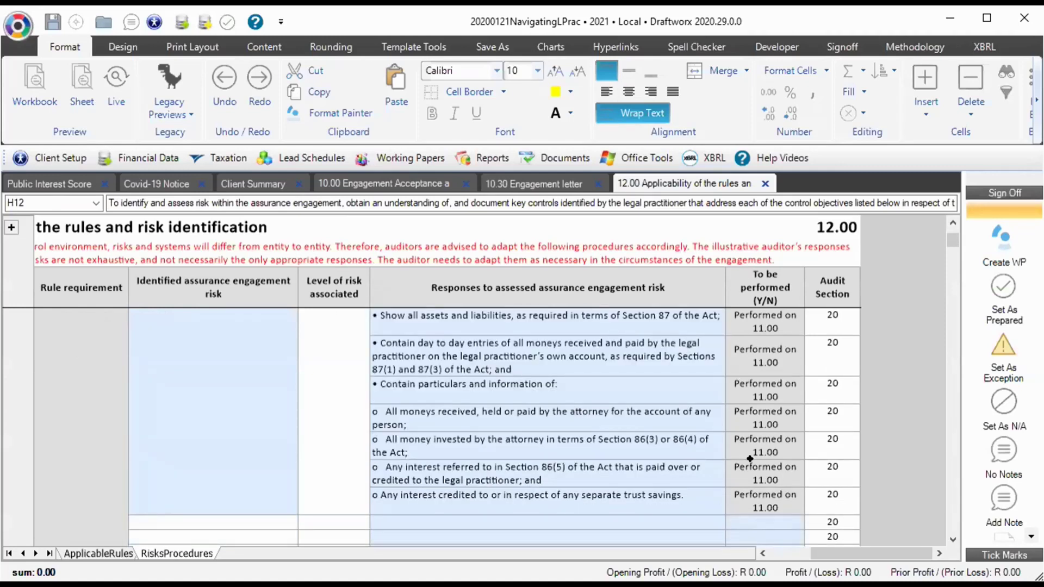
left_click(772, 439)
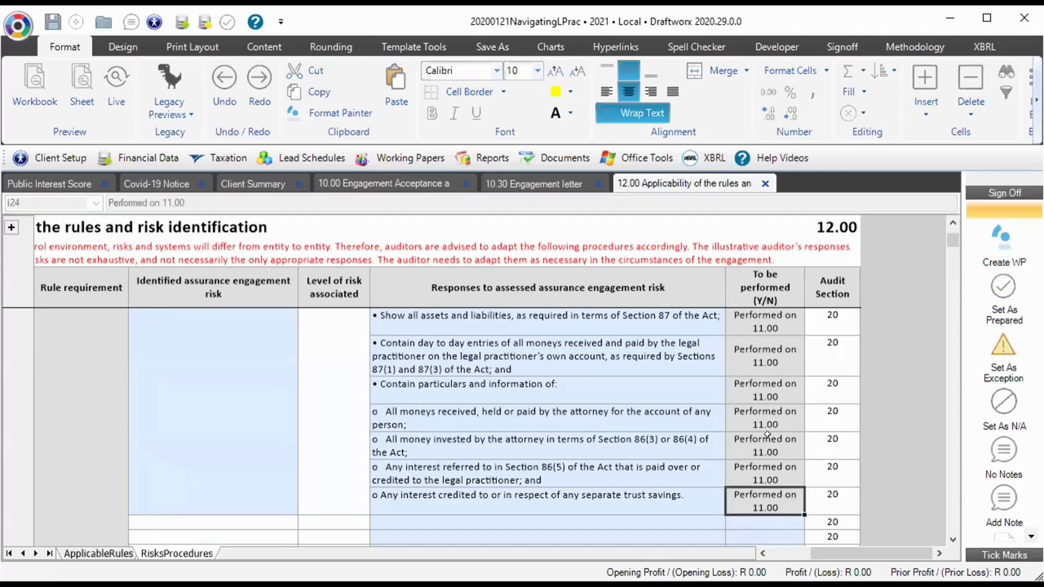
Examine the note on adapting the procedures and the spare risk and response rows between requirements 1 and 2
scroll(637, 379, "down", 3)
left_click(348, 239)
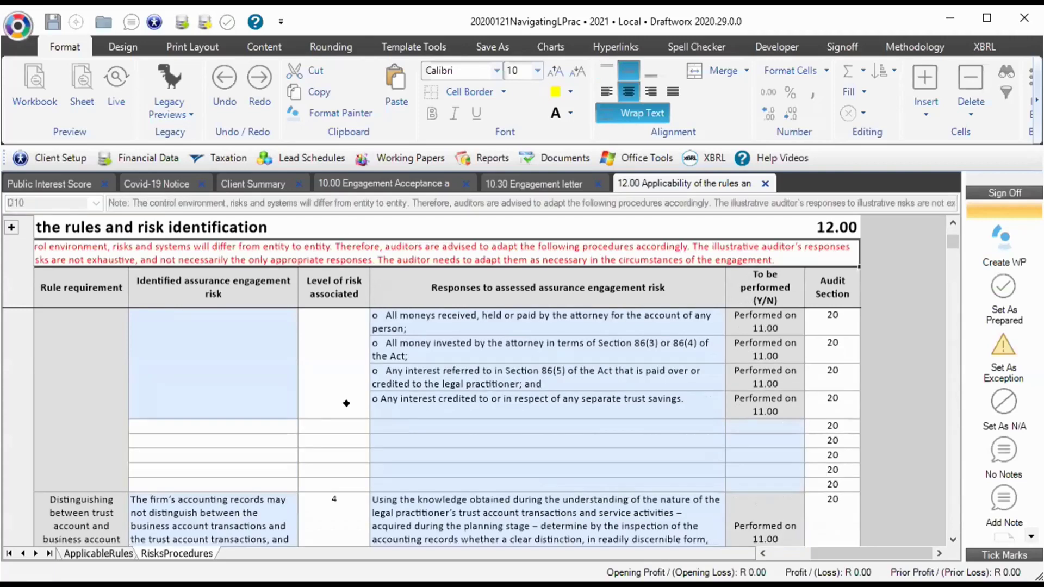
left_click(478, 526)
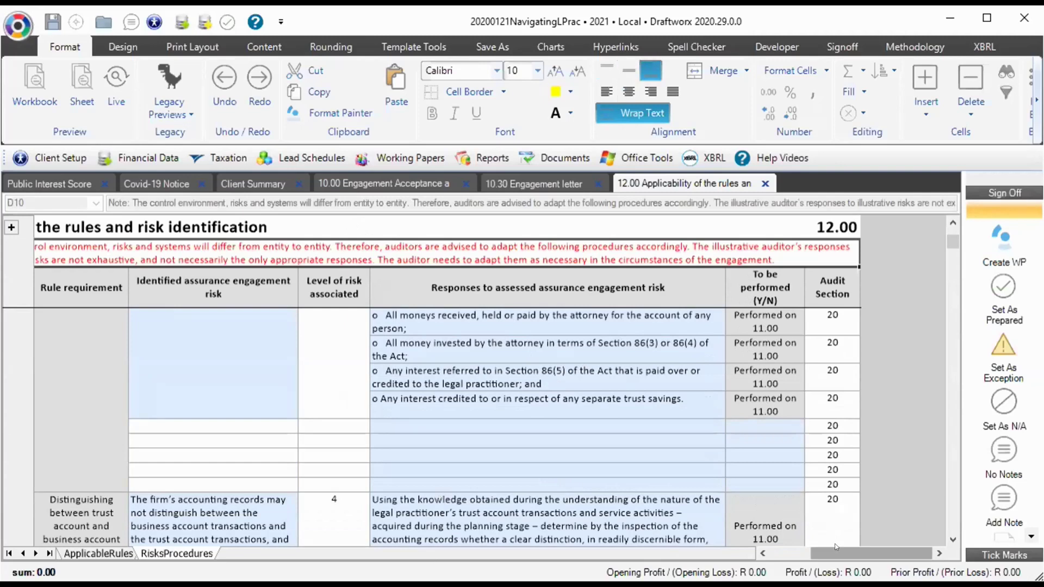
left_click_drag(853, 549, 838, 548)
scroll(795, 521, "left", 1)
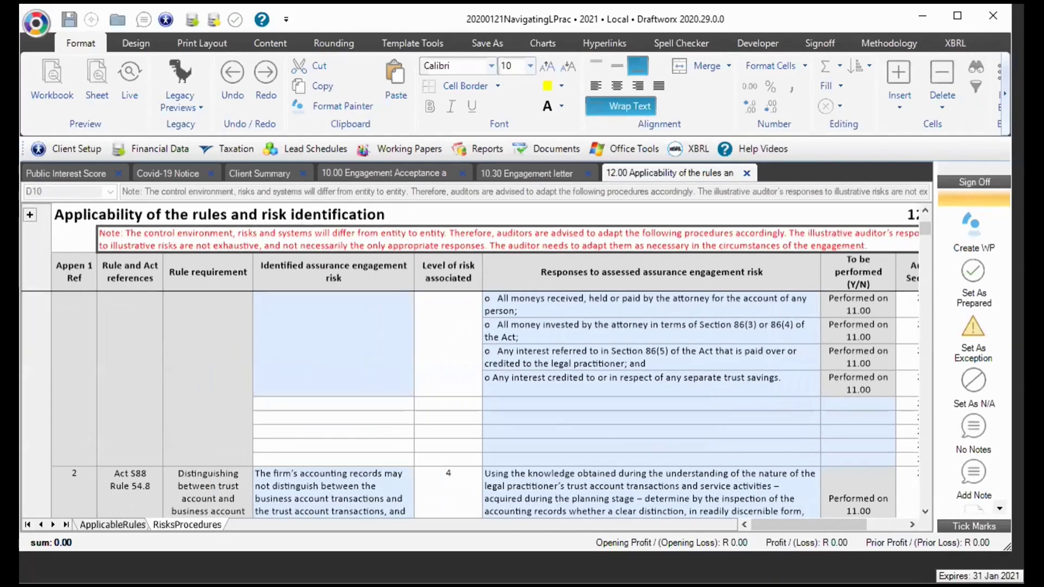
scroll(932, 548, "right", 1)
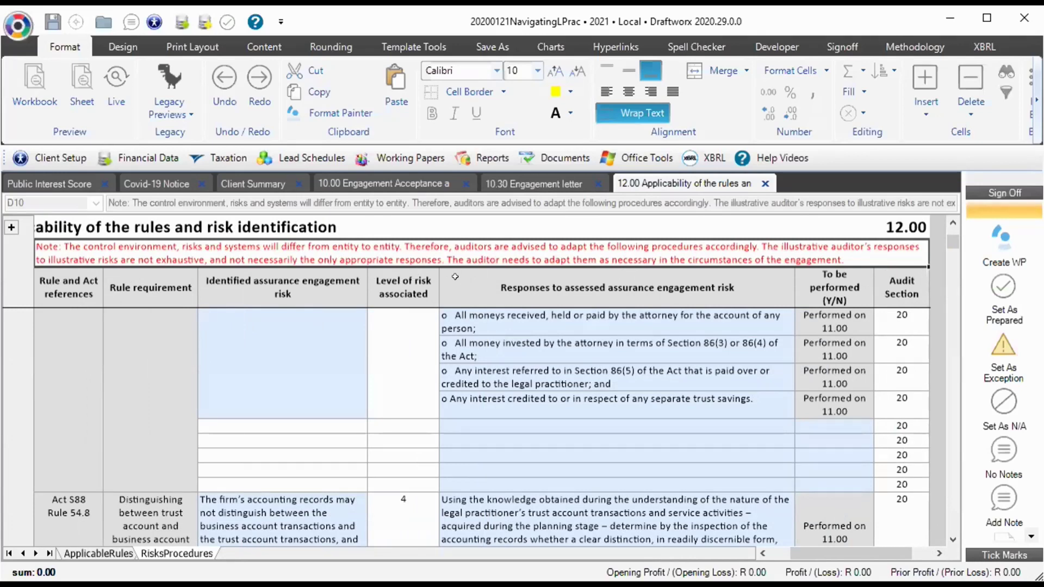
left_click(463, 436)
left_click_drag(842, 554, 787, 557)
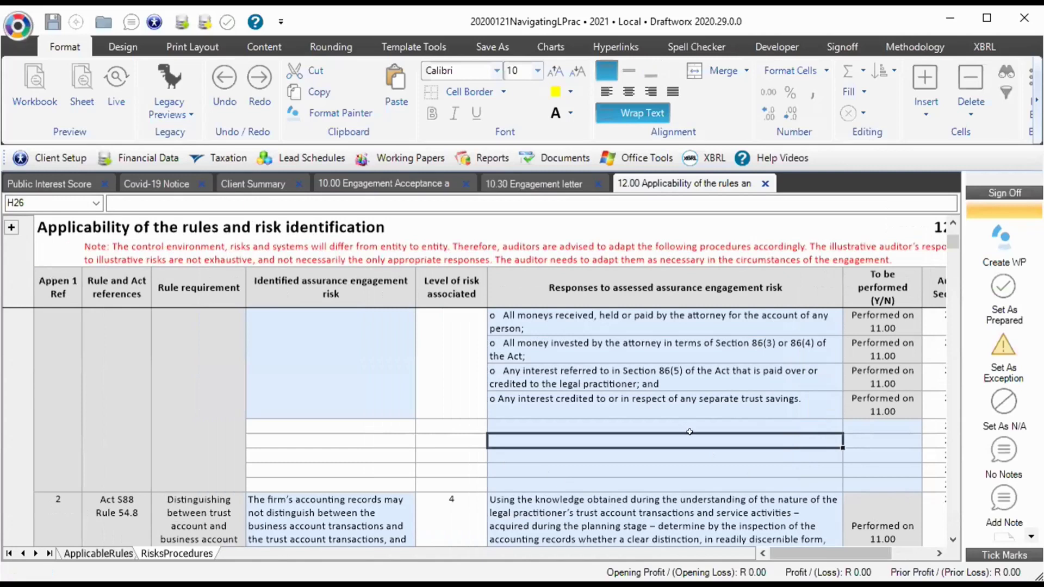
Examine the risks and responses for requirement 2, Distinguishing between trust account and business account transactions, and requirement 3, Retention of accounting records and files
scroll(690, 432, "up", 3)
scroll(690, 432, "up", 2)
scroll(354, 391, "down", 5)
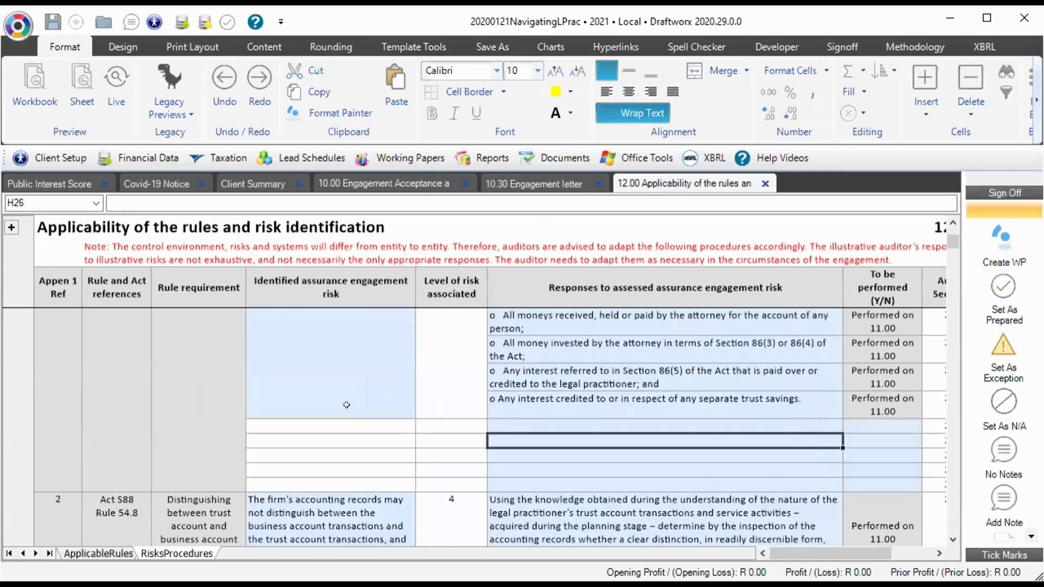
scroll(272, 446, "down", 3)
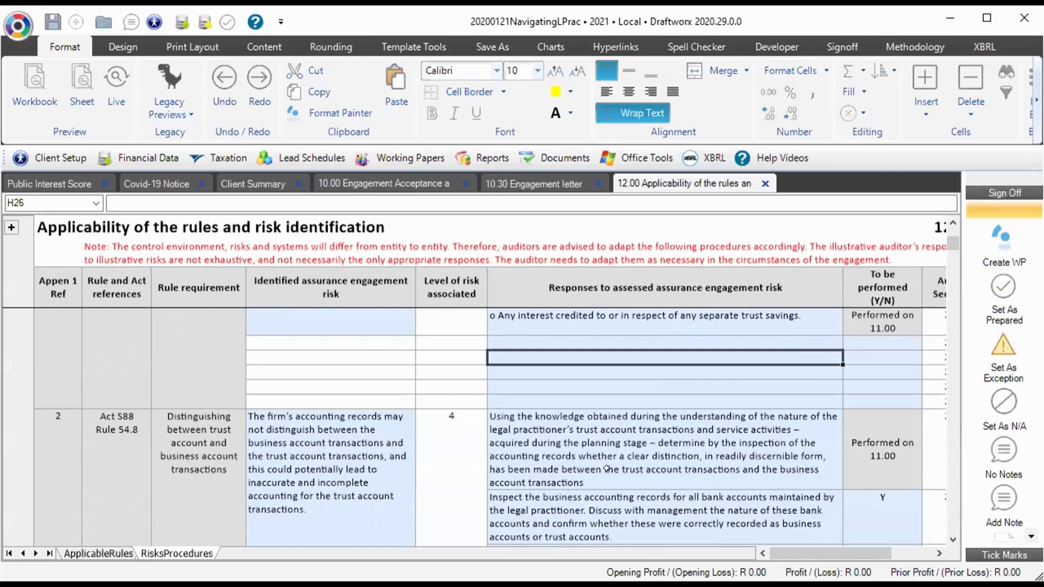
scroll(595, 456, "down", 2)
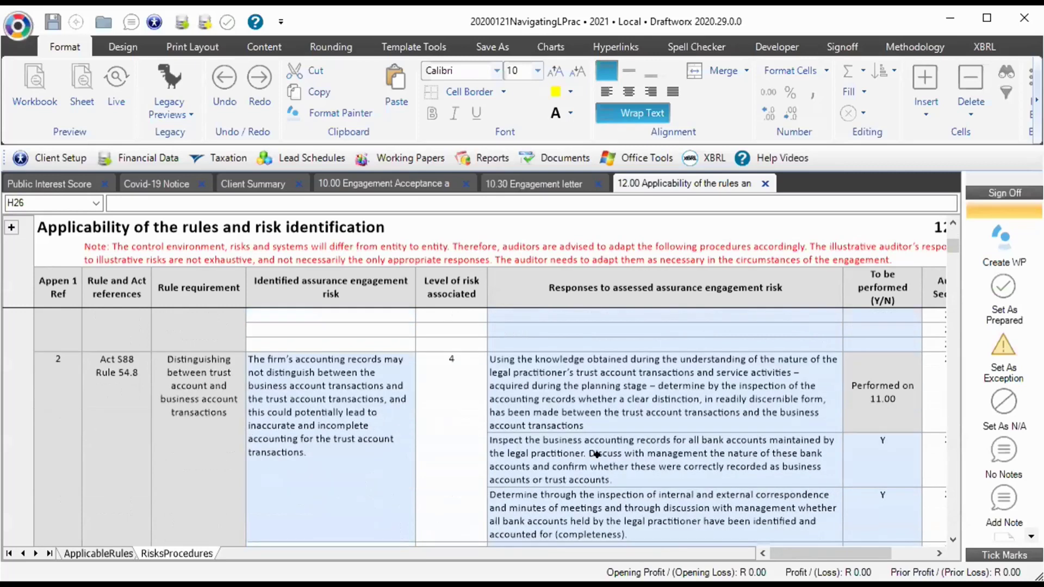
scroll(597, 445, "down", 2)
left_click(622, 408)
scroll(661, 389, "down", 8)
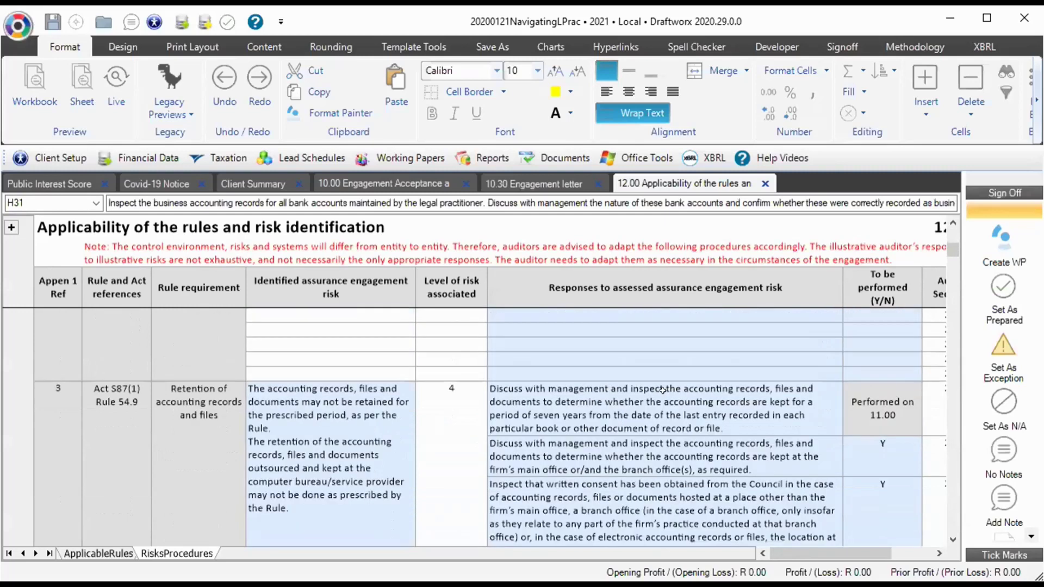
scroll(647, 387, "up", 5)
left_click(611, 506)
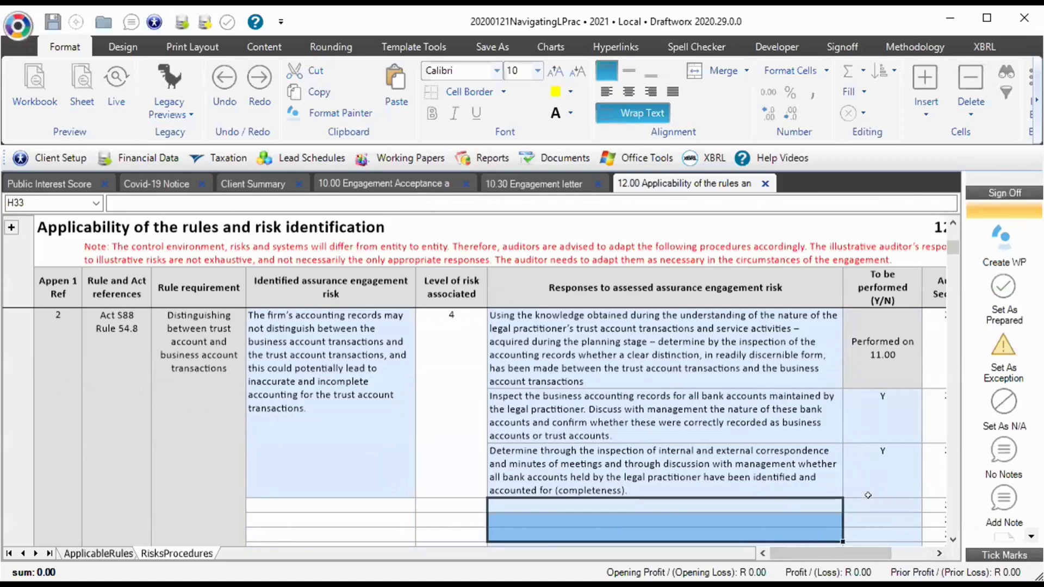
scroll(860, 483, "down", 3)
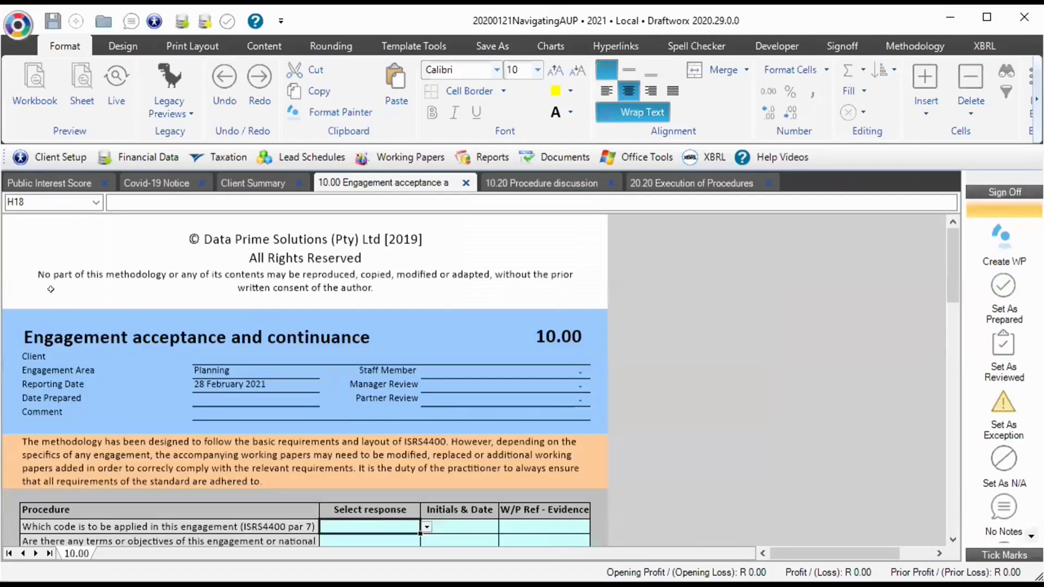
Read through the 10.00 Engagement acceptance and continuance questions based on ISRS4400 in the agreed-upon procedures file
scroll(88, 311, "down", 2)
scroll(88, 312, "down", 2)
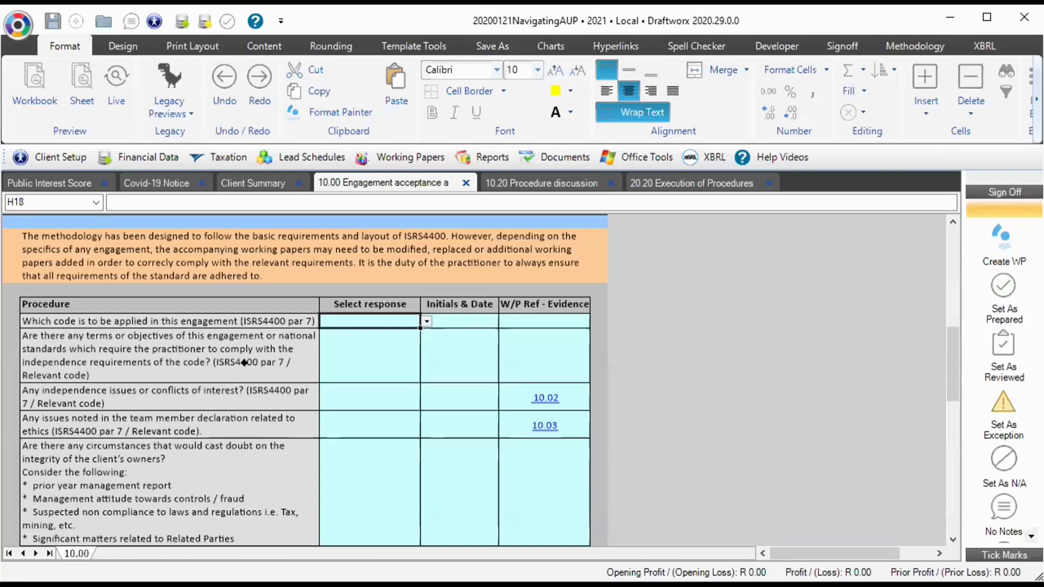
scroll(259, 367, "down", 1)
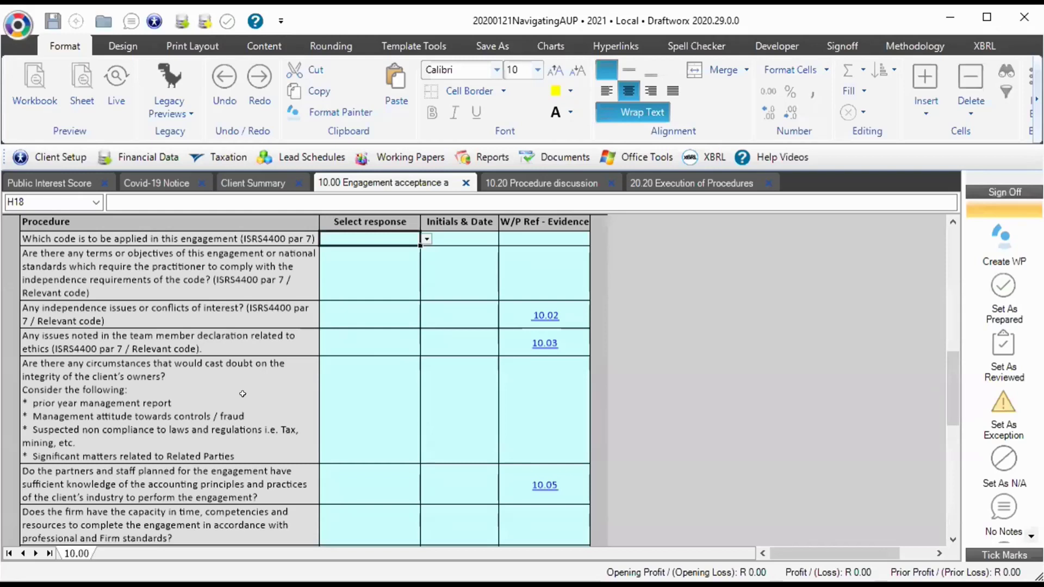
scroll(230, 416, "down", 6)
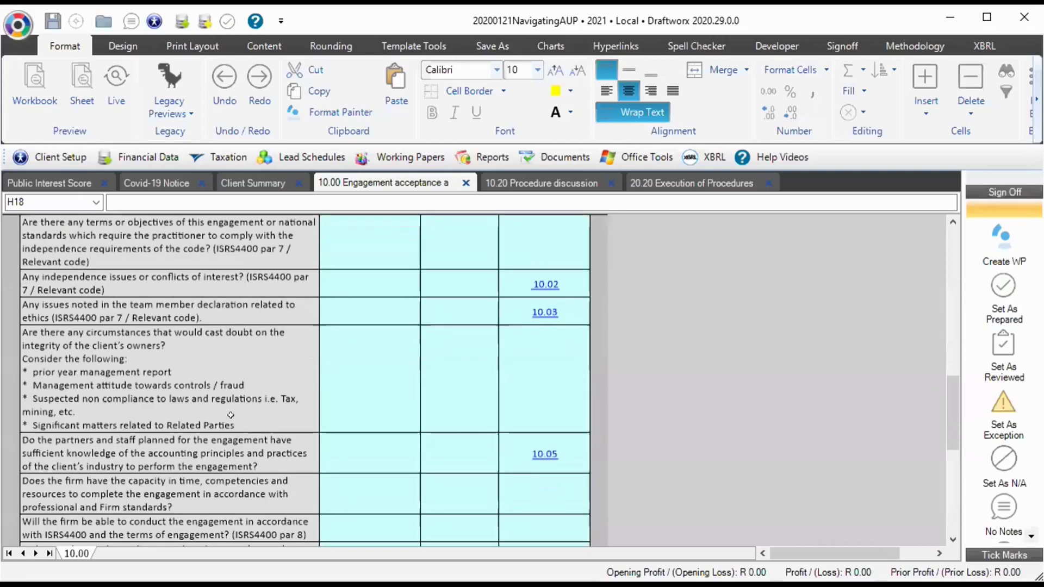
scroll(282, 354, "up", 10)
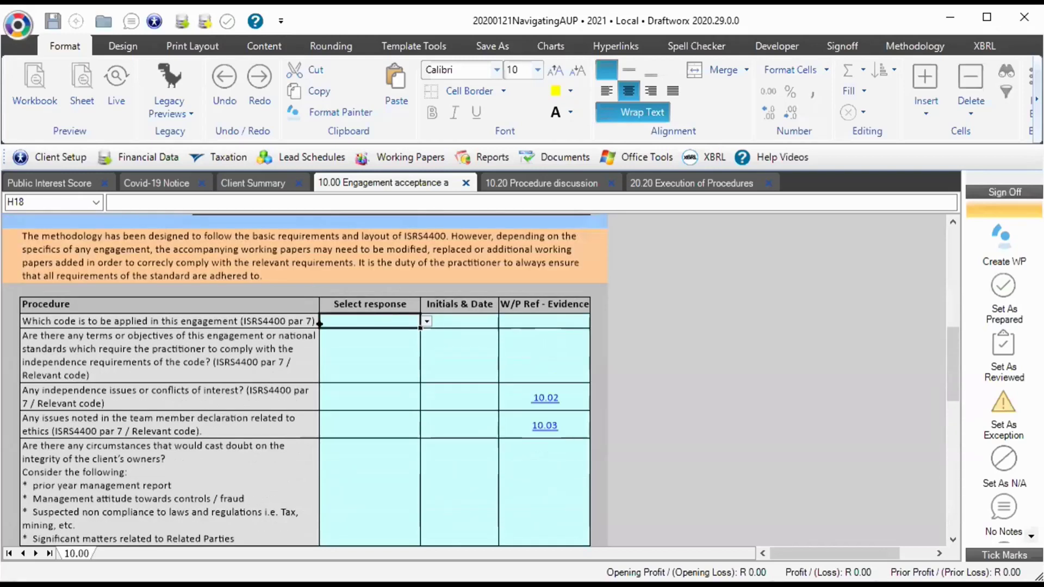
scroll(269, 389, "down", 1)
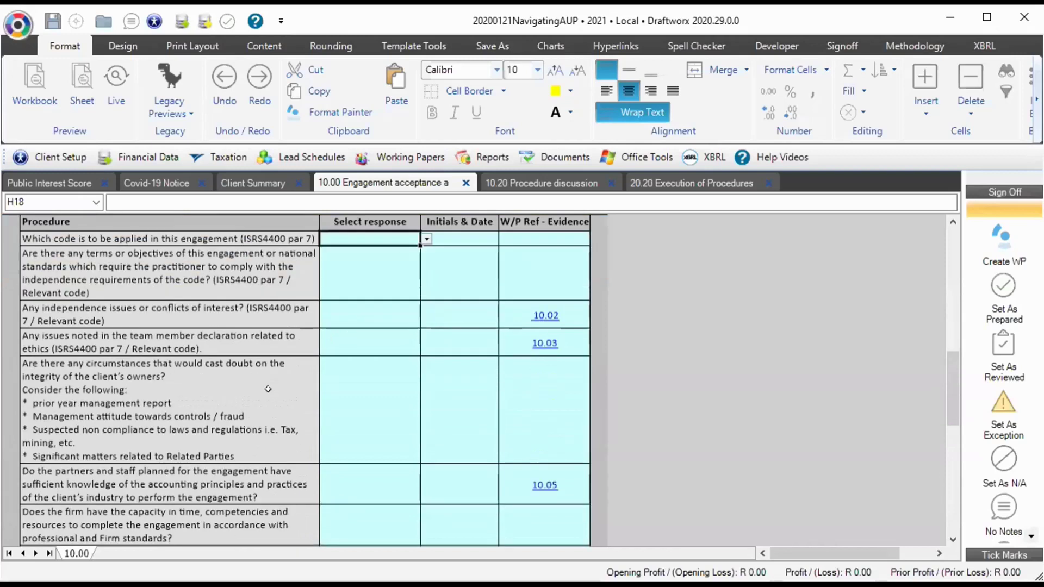
scroll(268, 390, "up", 3)
scroll(268, 390, "up", 1)
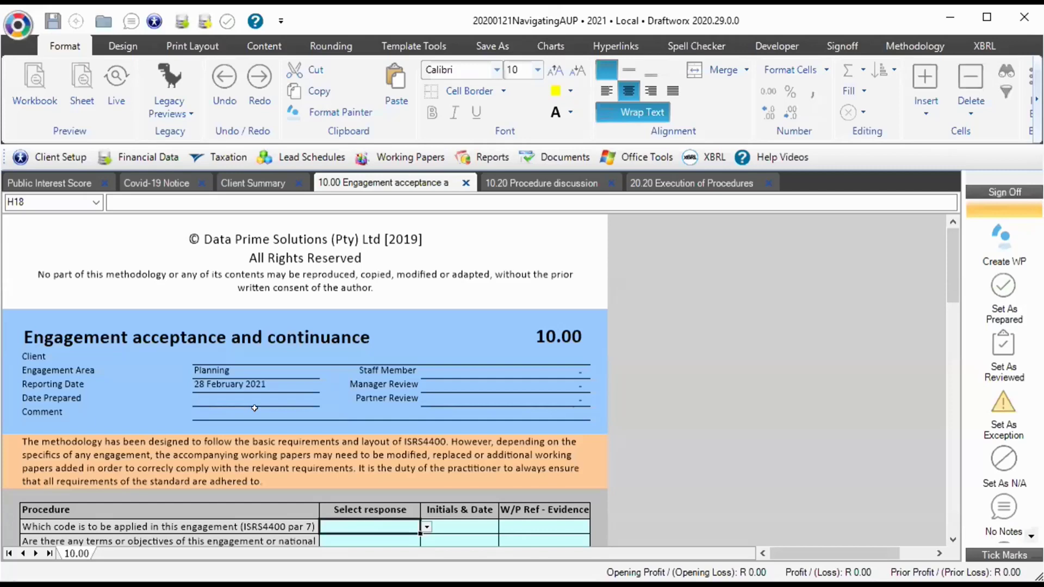
Open 10.20 Procedure discussion and examine the debtors age analysis objective, its procedure and the guidance on designing procedures
left_click(549, 182)
scroll(555, 314, "up", 5)
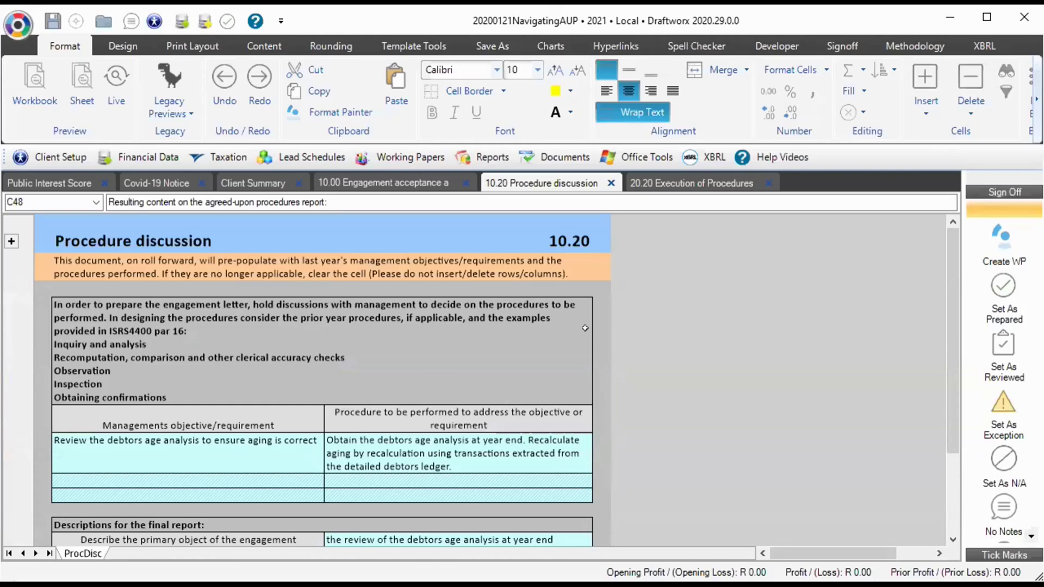
scroll(243, 405, "down", 1)
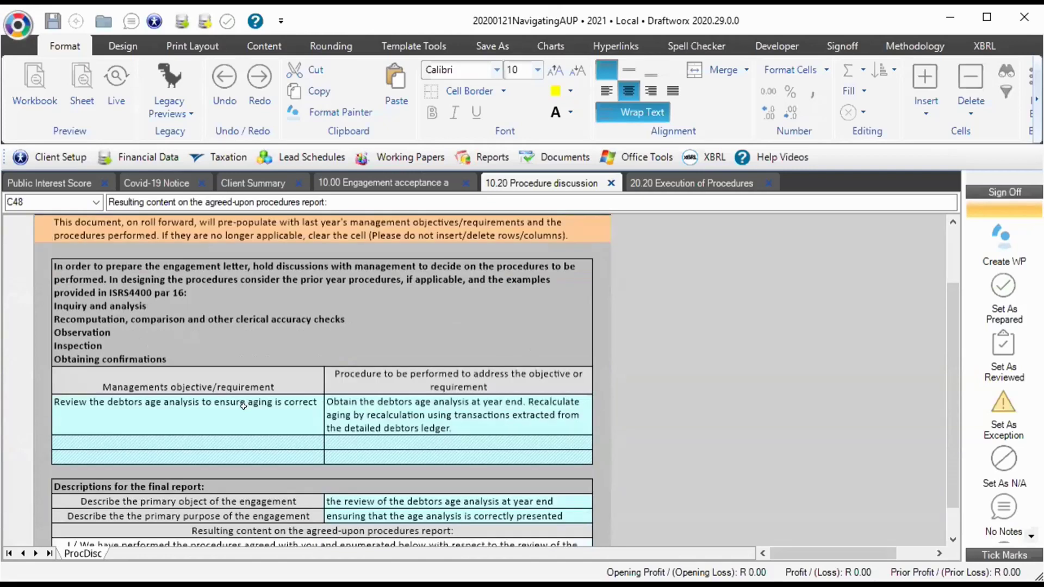
left_click(228, 408)
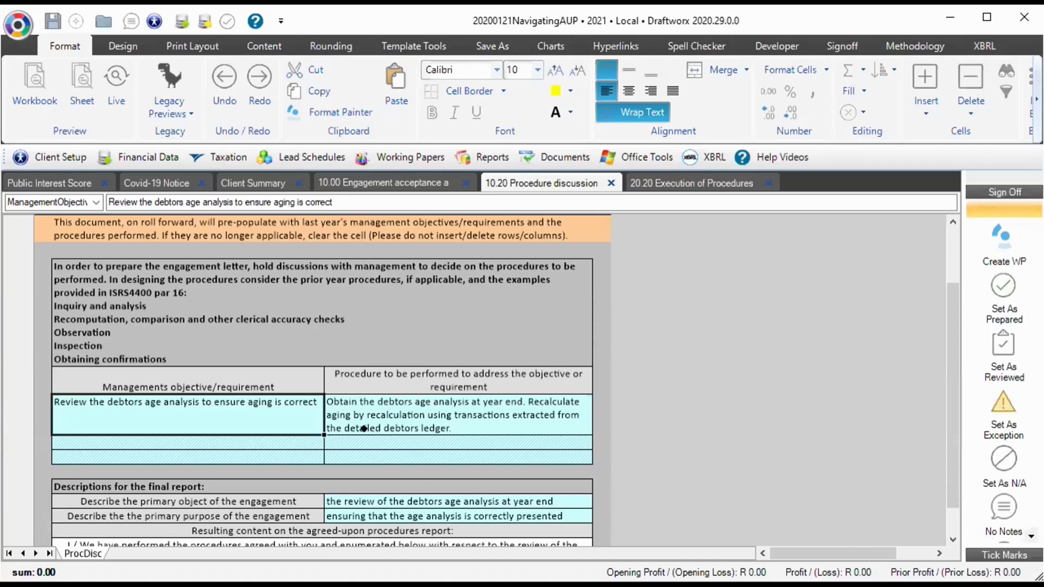
left_click(140, 389)
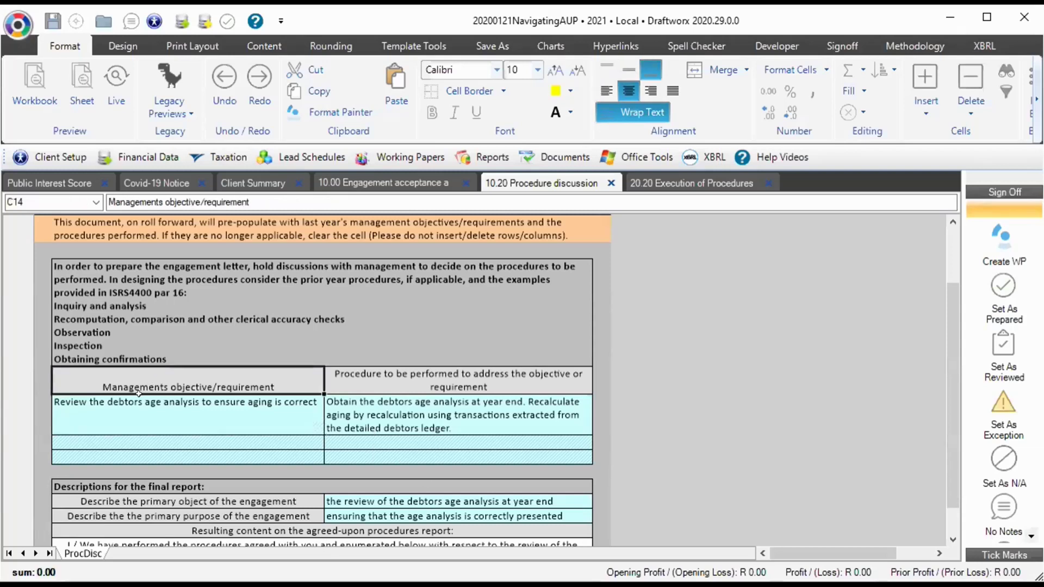
left_click(155, 403)
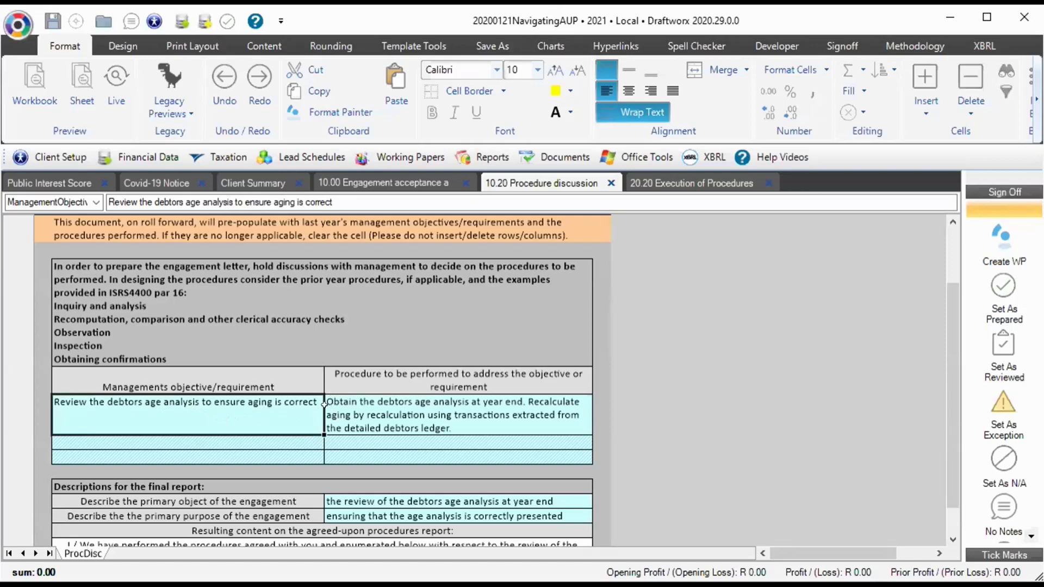
left_click(451, 434)
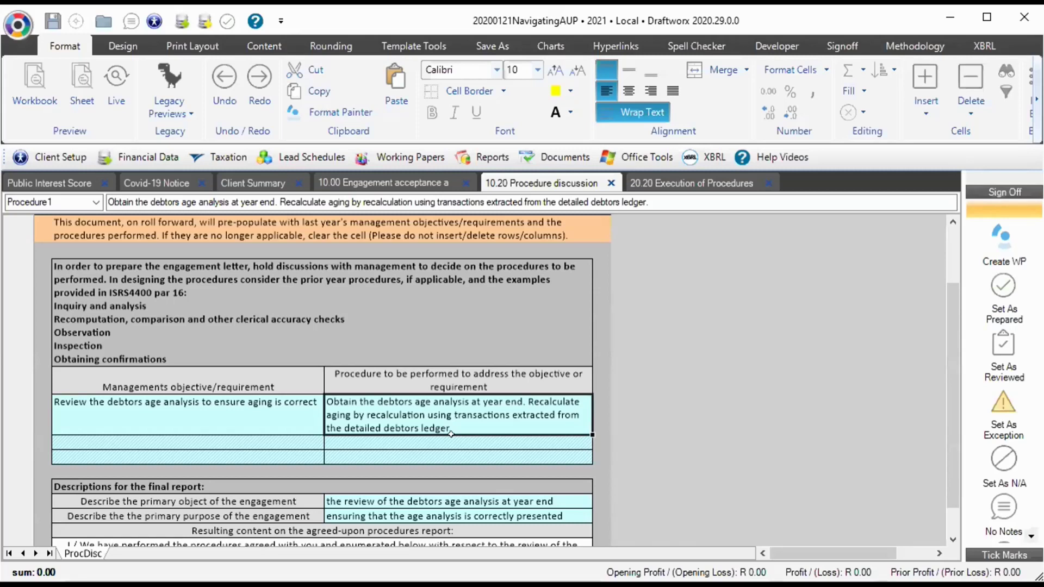
left_click(68, 276)
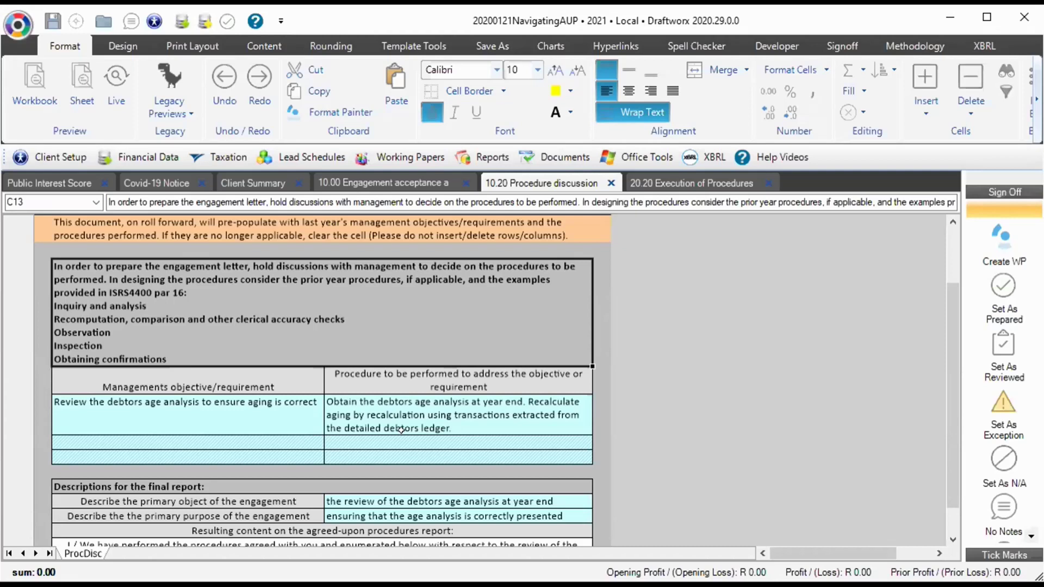
Examine the descriptions for the final report and the resulting agreed-upon procedures report paragraph in 10.20
scroll(335, 498, "down", 5)
scroll(310, 444, "up", 2)
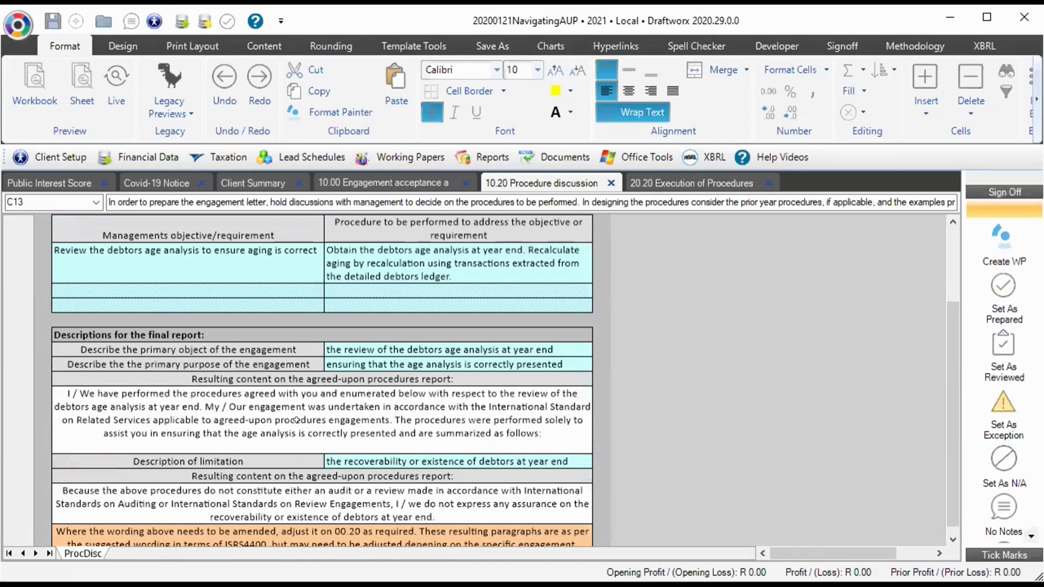
left_click(156, 390)
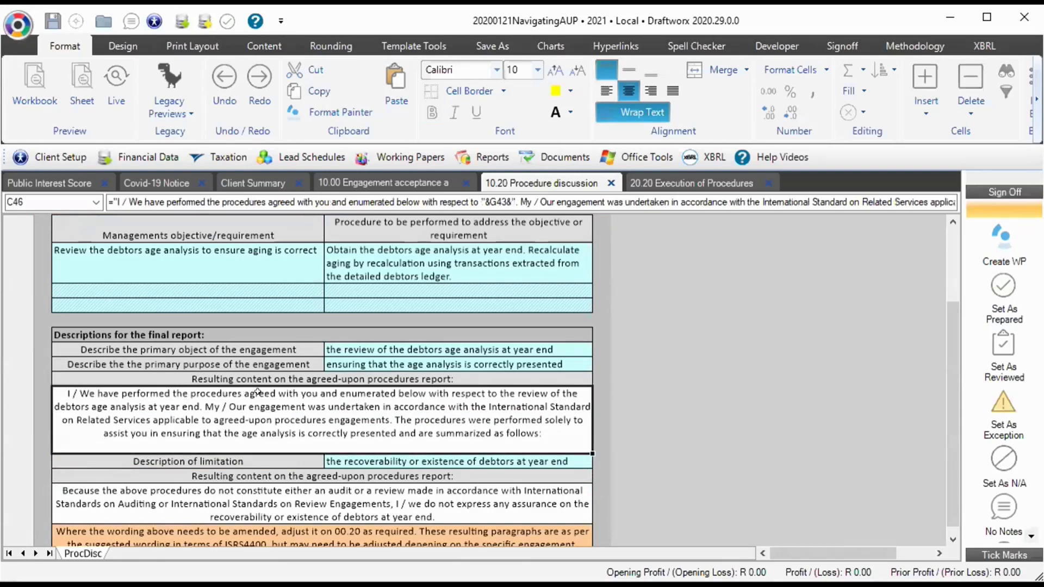
left_click(360, 377)
left_click(344, 403)
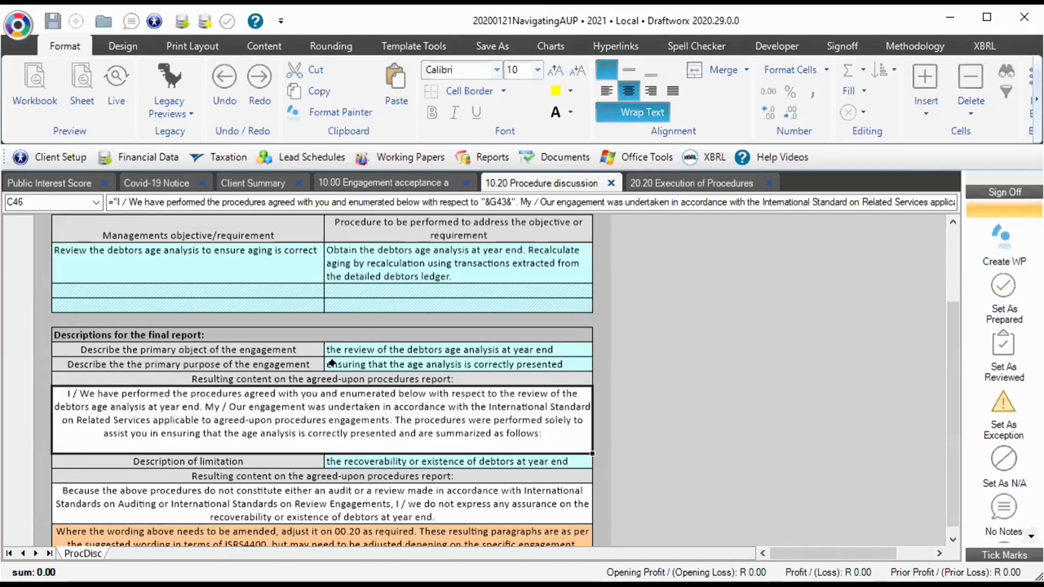
Compare the primary object and primary purpose descriptions with the resulting agreed-upon procedures report paragraph in 10.20
left_click(373, 351)
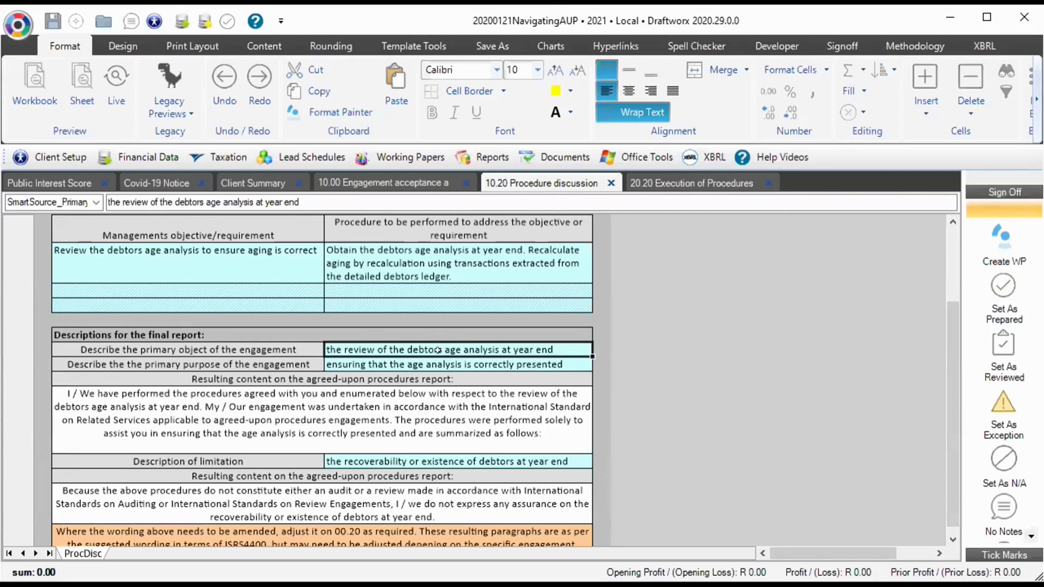
left_click(363, 417)
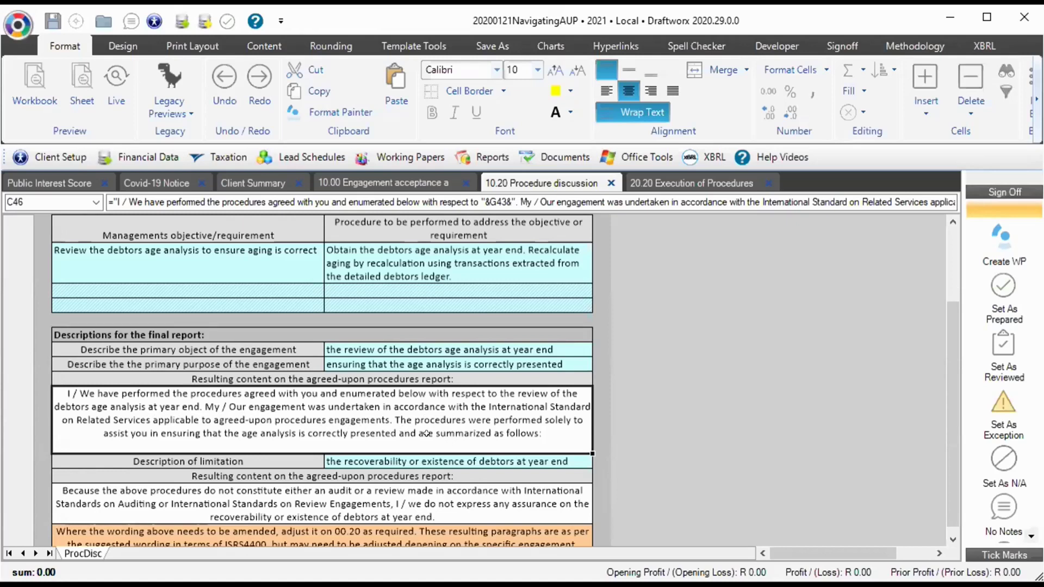
left_click(364, 364)
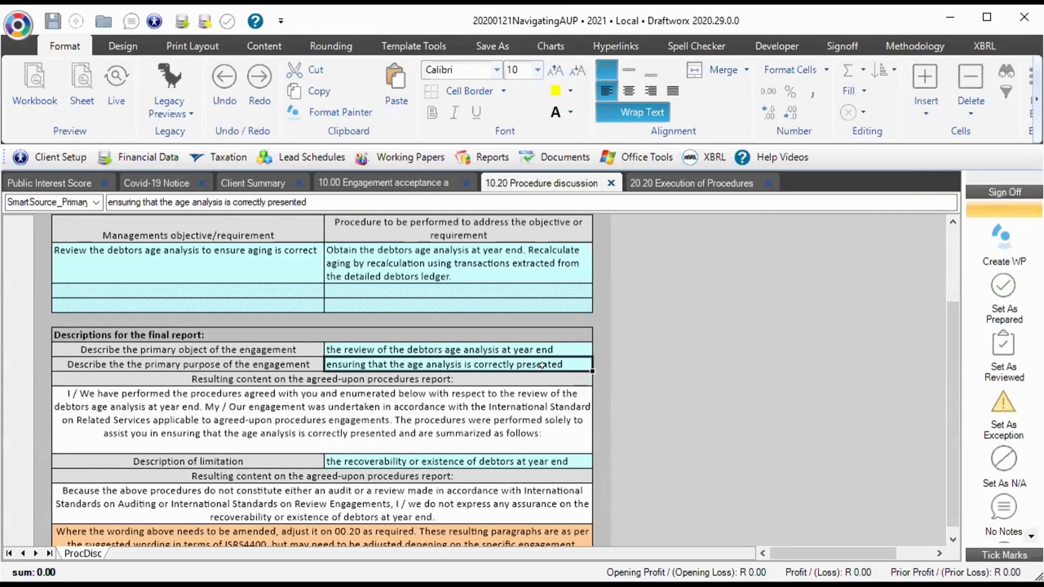
left_click(543, 408)
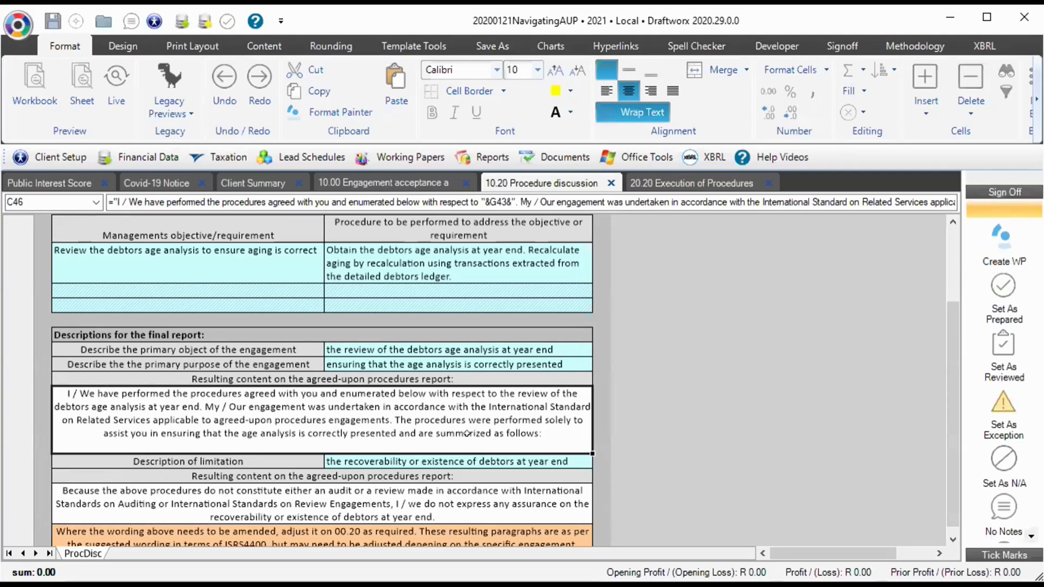
Examine the description of limitation and the resulting no-assurance paragraph for the agreed-upon procedures report
scroll(467, 433, "down", 3)
key("Down")
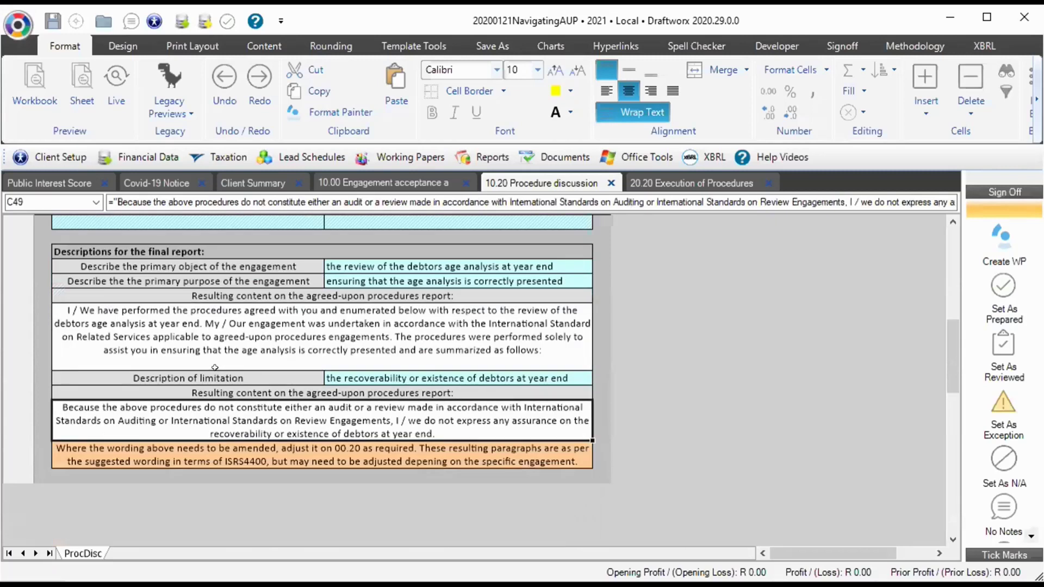
left_click(200, 378)
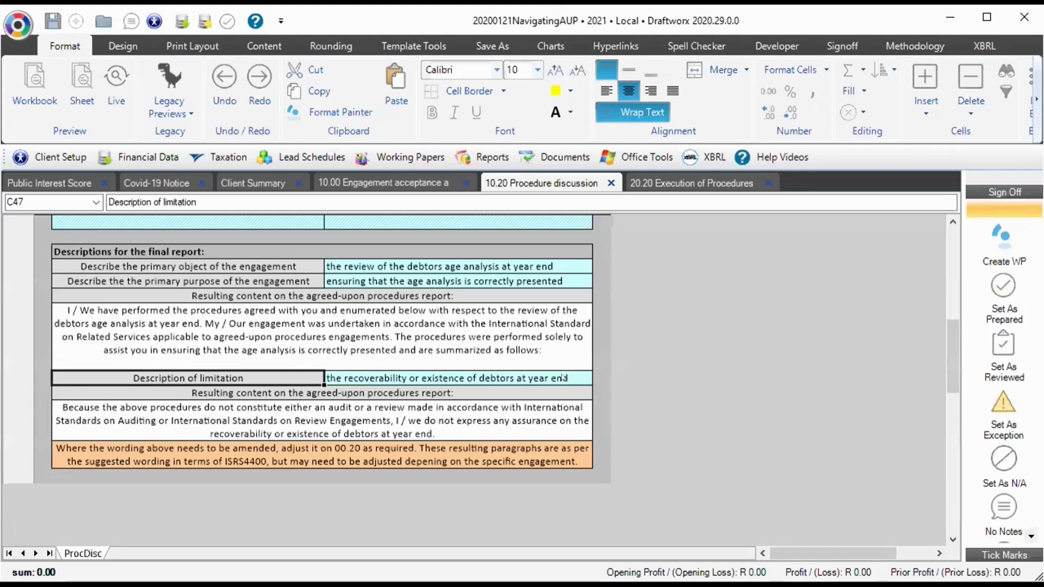
key("Right")
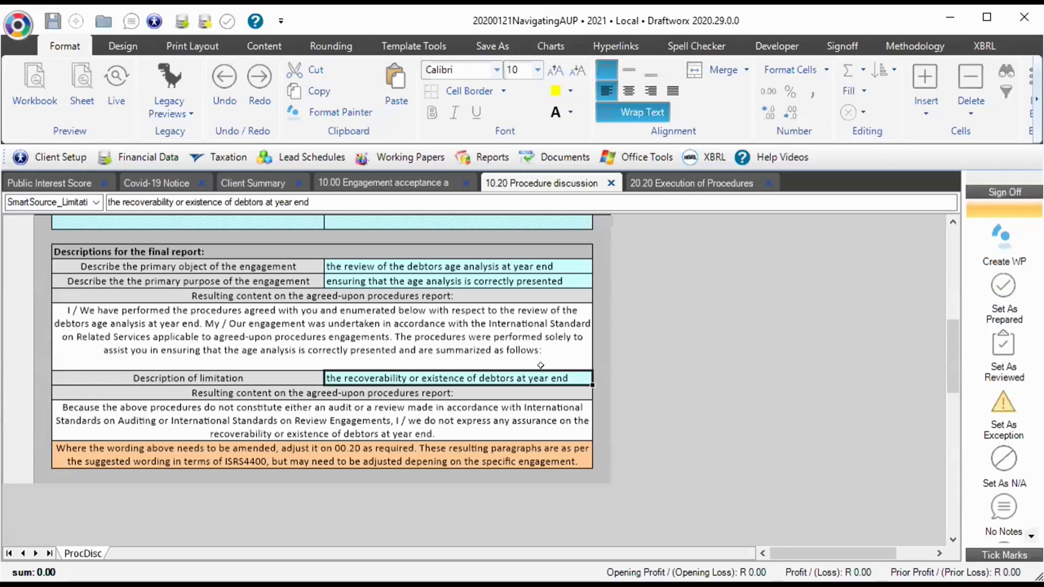
Compare the agreed procedures in 10.20 with Procedure 1 and the blank sub-procedure rows in 20.20 Execution of Procedures
scroll(294, 390, "up", 6)
left_click_drag(411, 429, 403, 451)
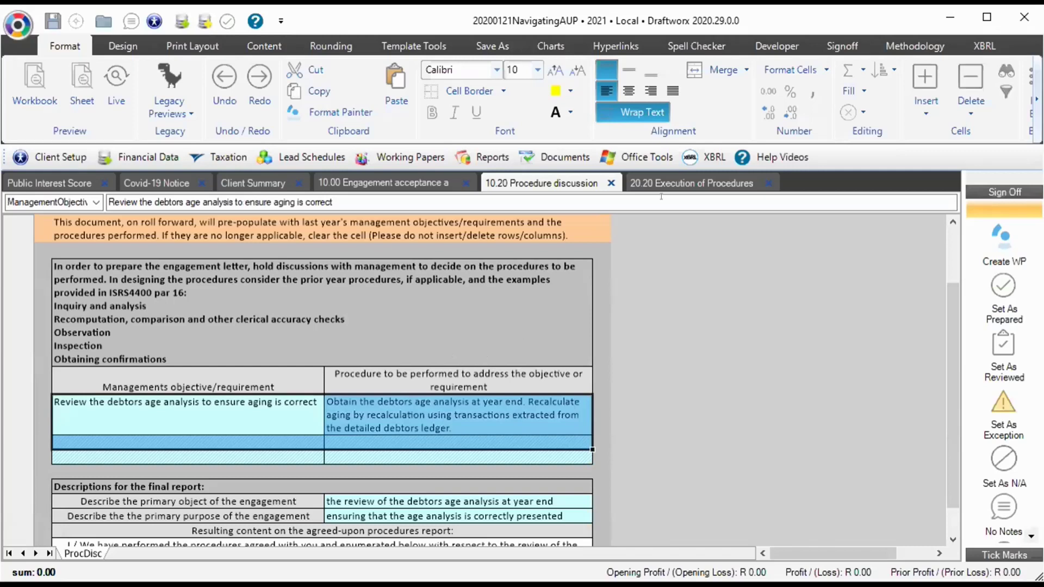
left_click(679, 183)
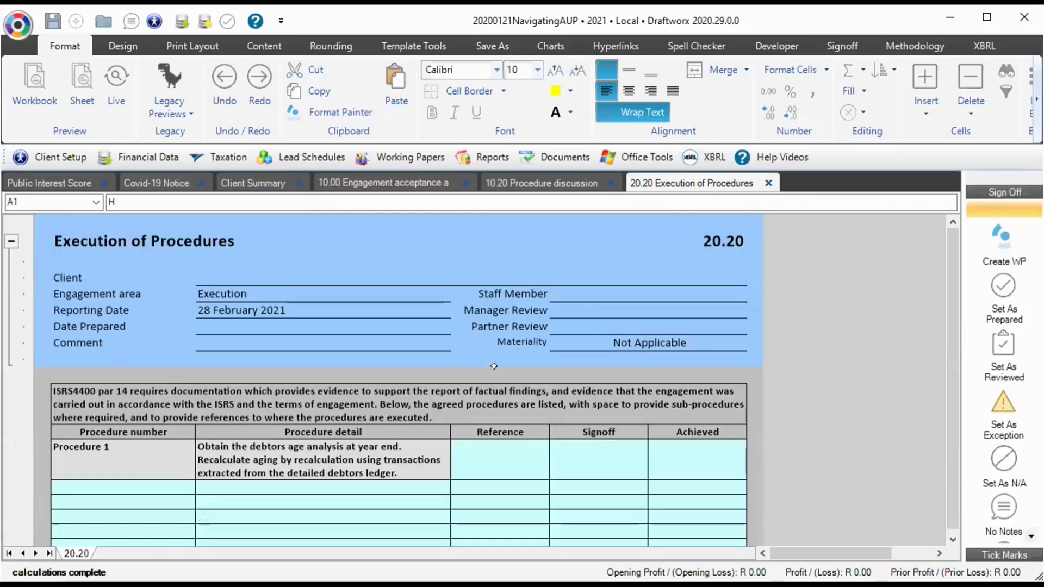
scroll(298, 393, "down", 1)
left_click(298, 393)
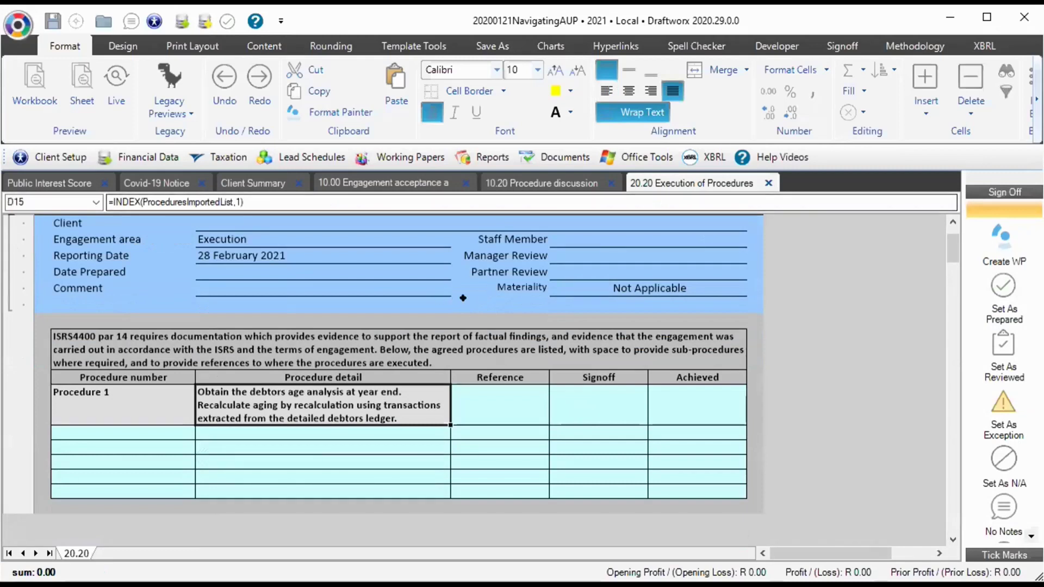
left_click_drag(308, 433, 315, 489)
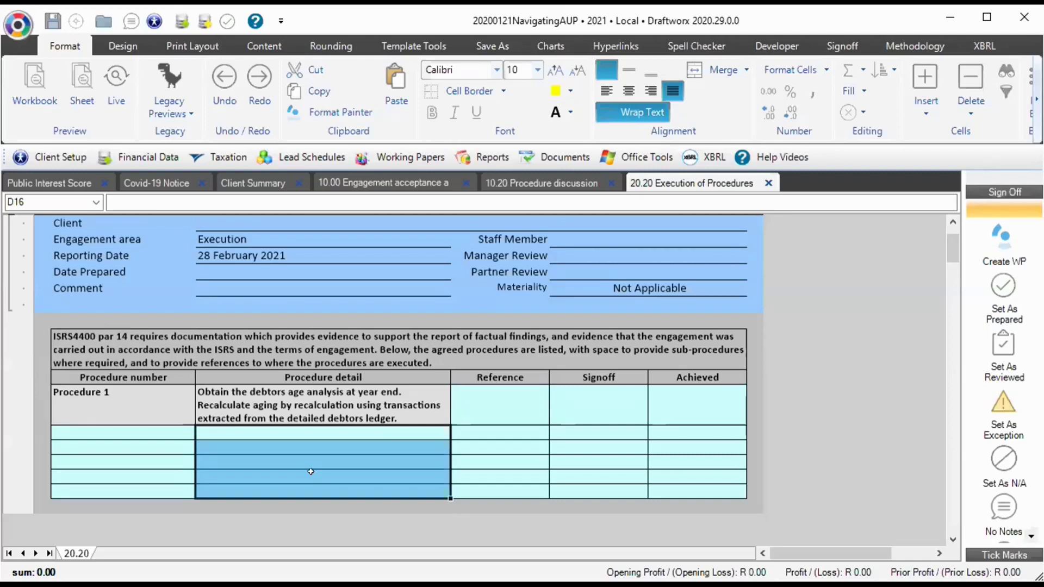
left_click(590, 181)
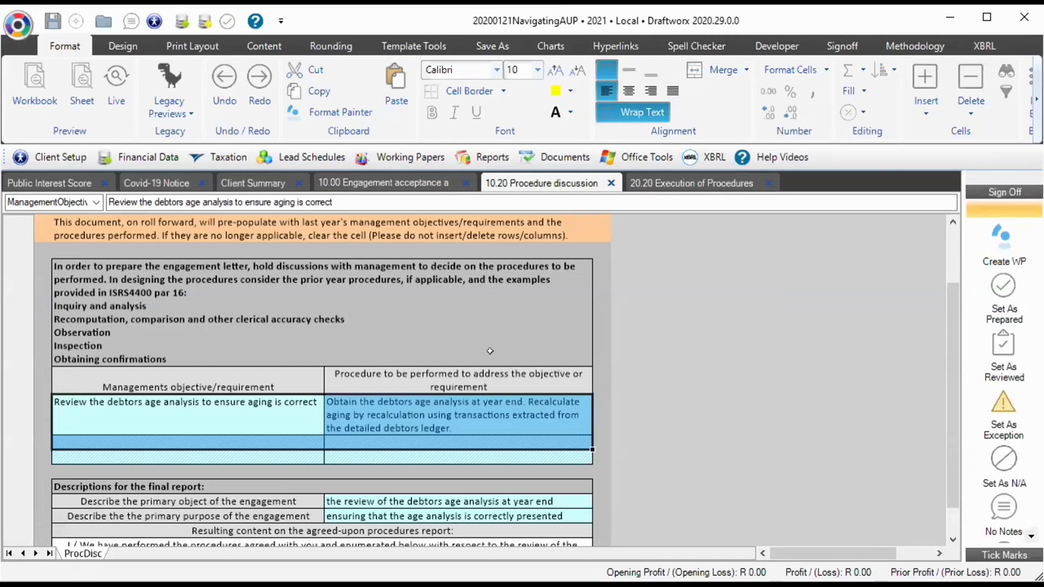
Switch to the accounting officer file and read through the 10.00.01 Engagement acceptance and continuance questions
left_click(280, 298)
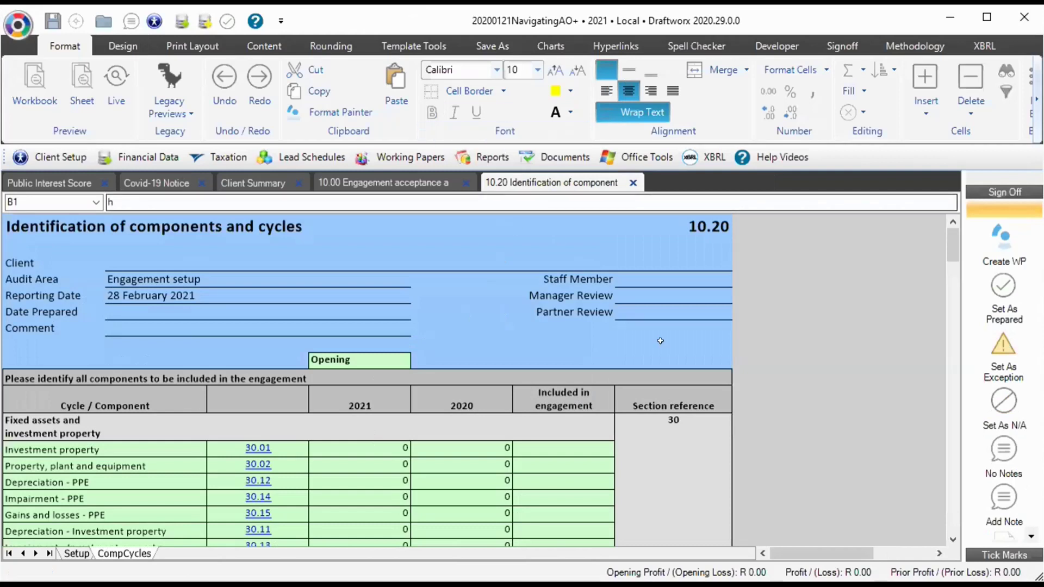
left_click(384, 183)
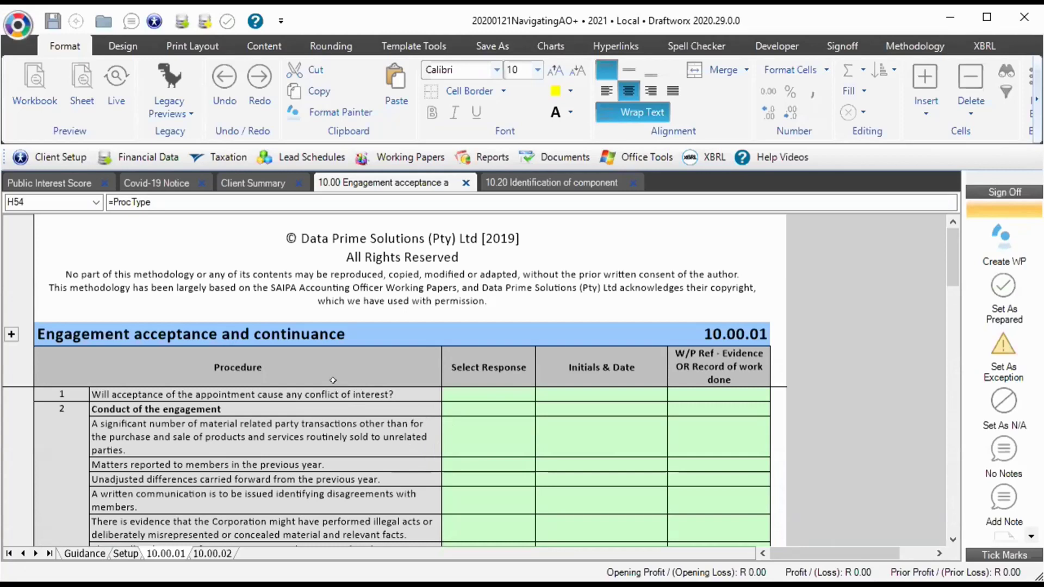
scroll(372, 448, "down", 1)
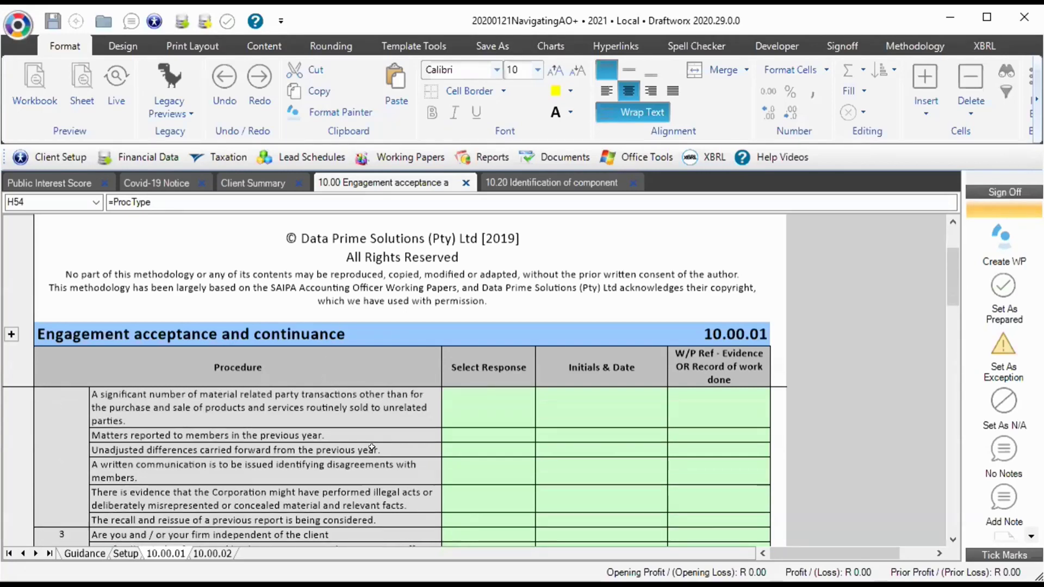
scroll(372, 448, "down", 1)
scroll(372, 448, "down", 3)
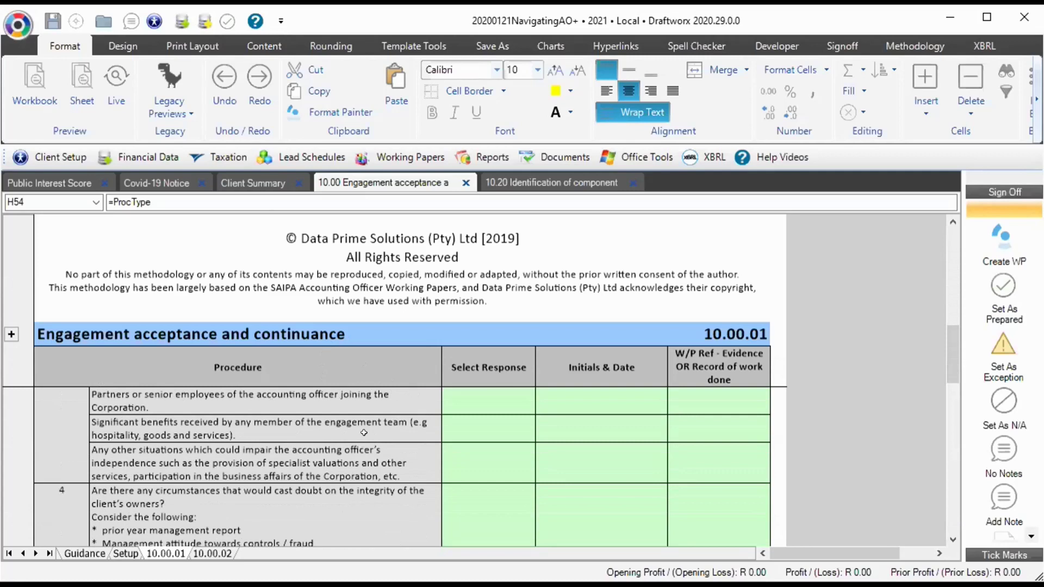
Examine the client engagement details on the Setup sheet of 10.00, including first-year and accounting records questions
left_click(126, 554)
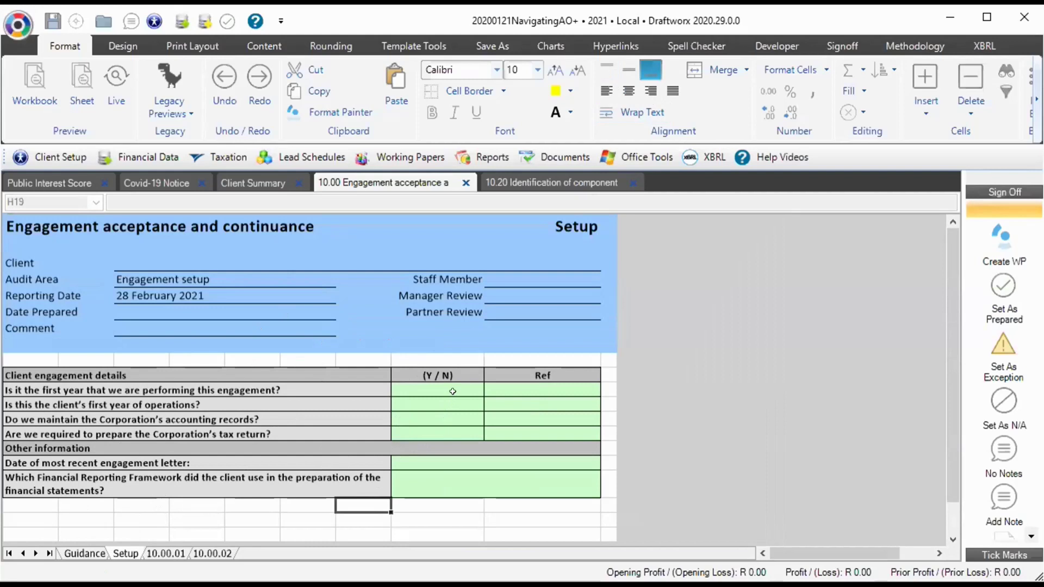
left_click(336, 389)
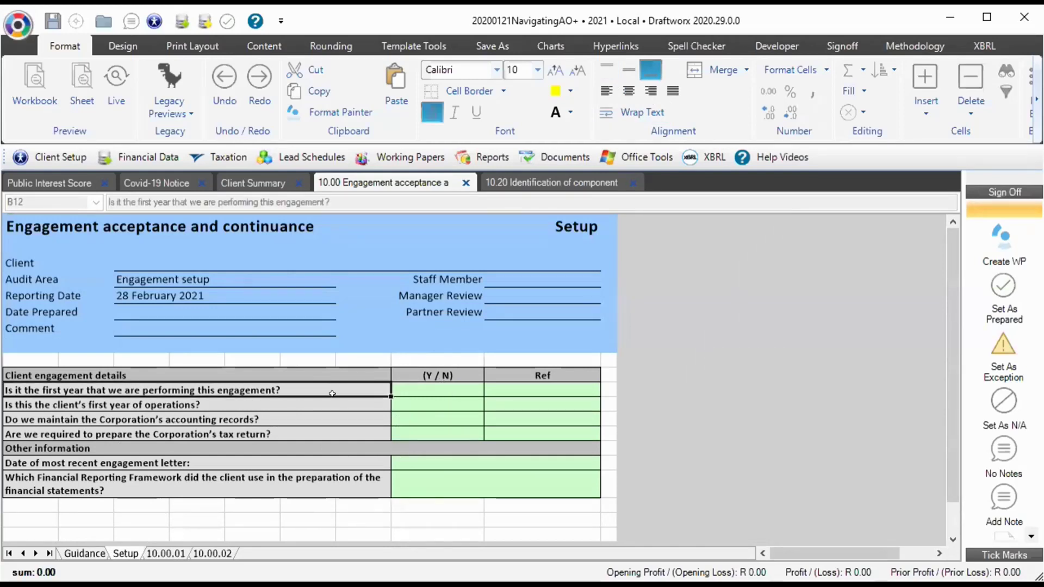
left_click(323, 406)
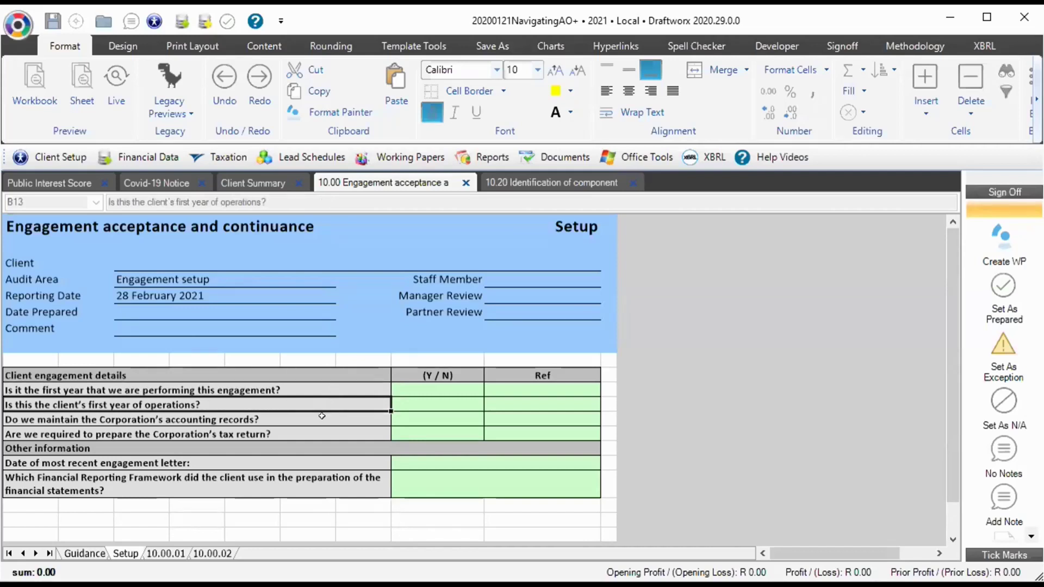
left_click(320, 420)
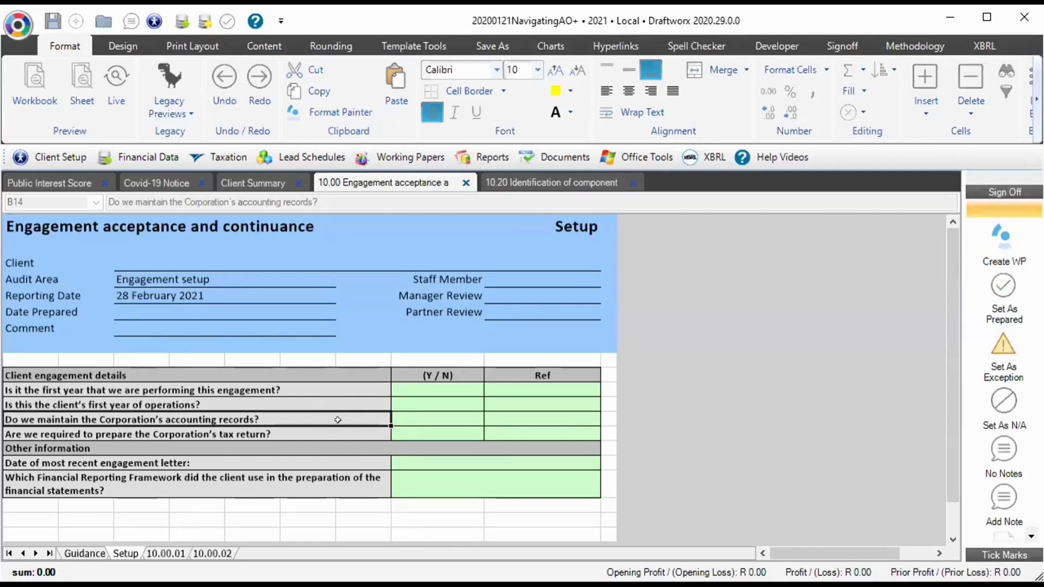
Examine Actions 1 to 4 on sheet 10.00.02, covering governing act, entity type, PIS score calculation and engagement type considerations
left_click(216, 552)
scroll(270, 435, "up", 12)
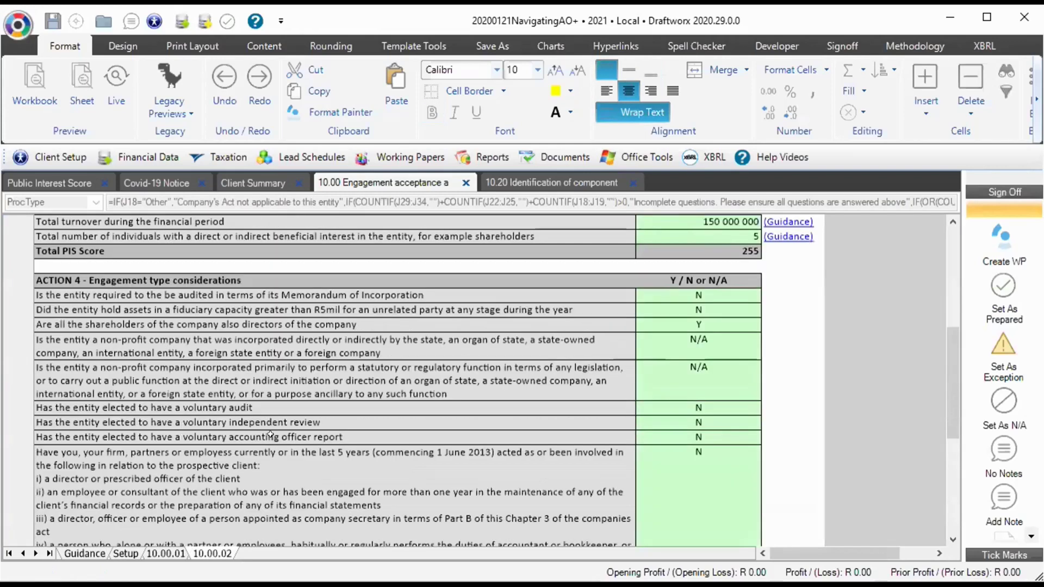
scroll(271, 436, "up", 5)
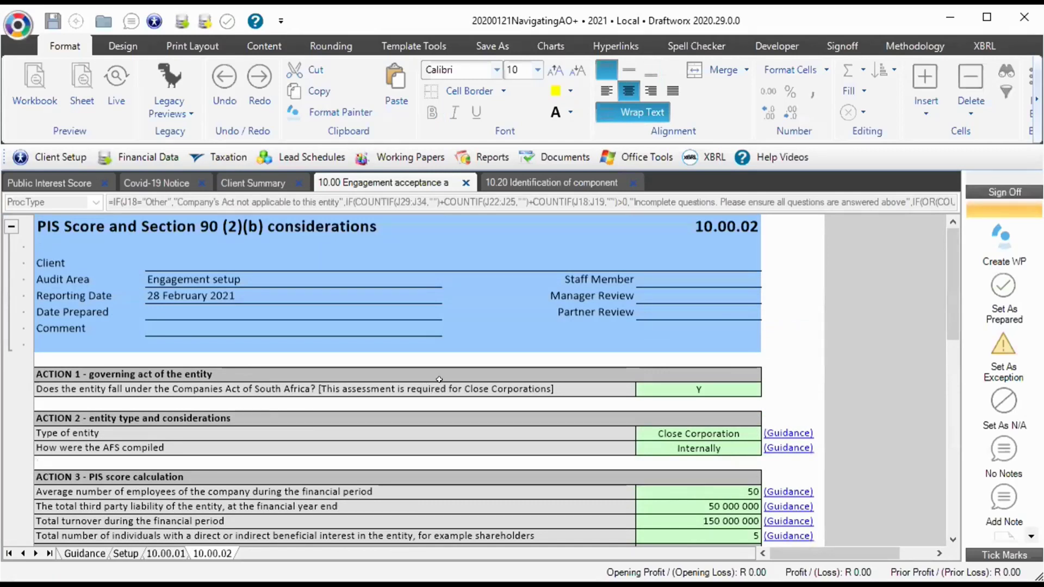
left_click(492, 384)
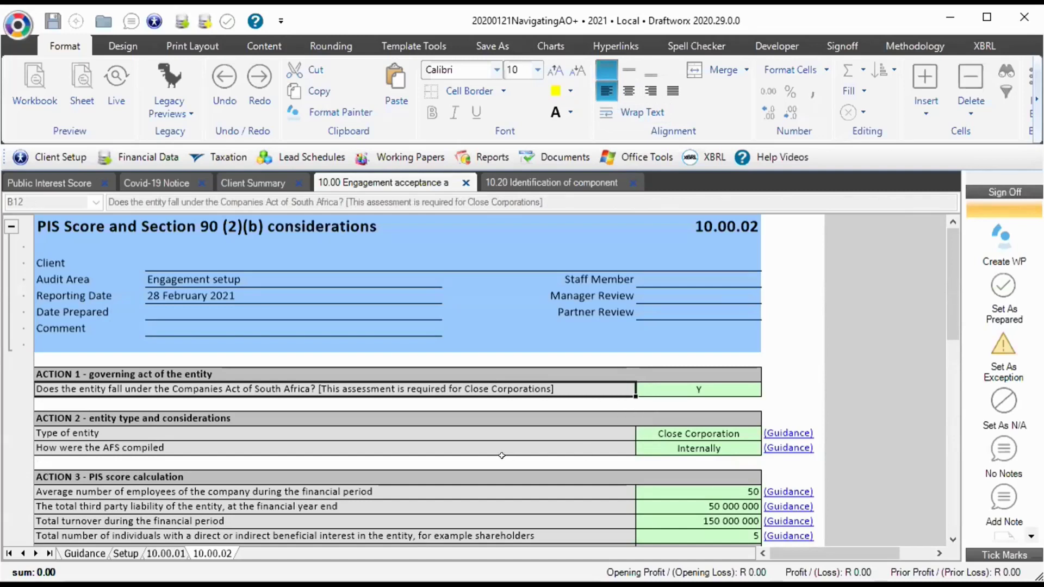
key("Tab")
scroll(502, 456, "down", 6)
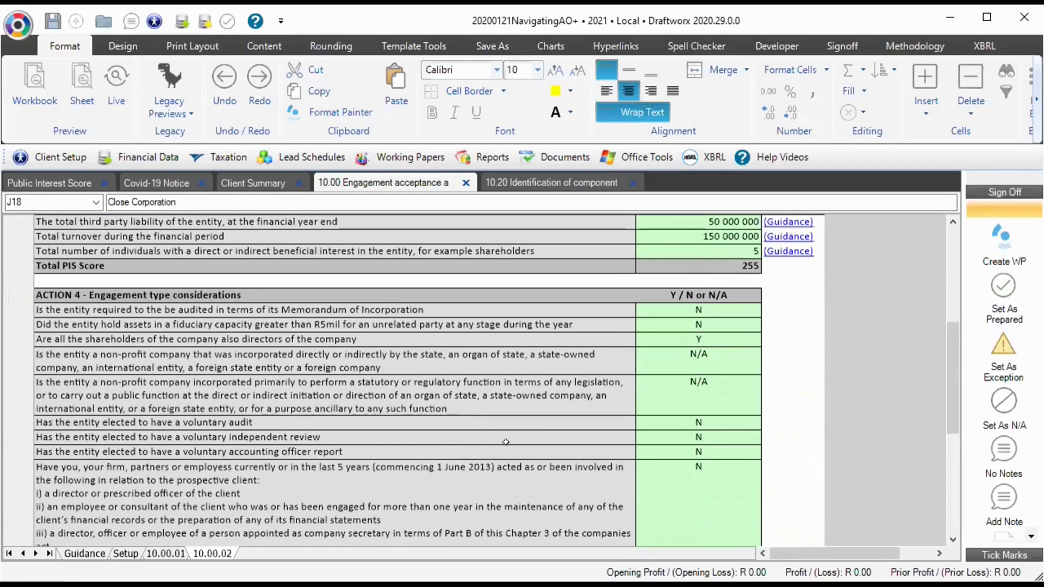
Examine the audit indicators, accounting officer report and section 90 (2) (b) sections and the conclusion on required procedures in 10.00.02
scroll(505, 441, "down", 5)
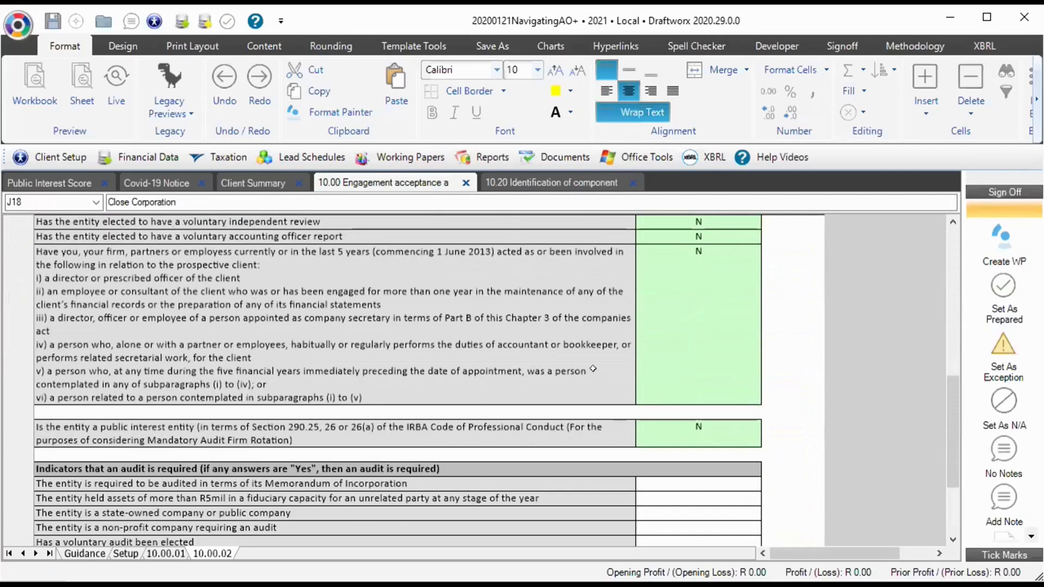
scroll(593, 369, "down", 4)
scroll(567, 465, "down", 1)
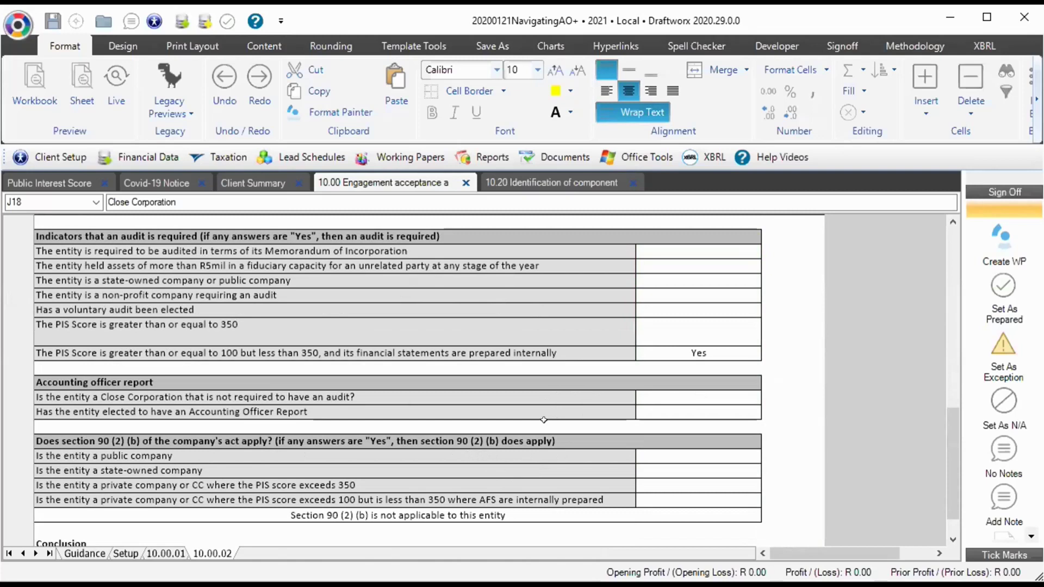
key("Tab")
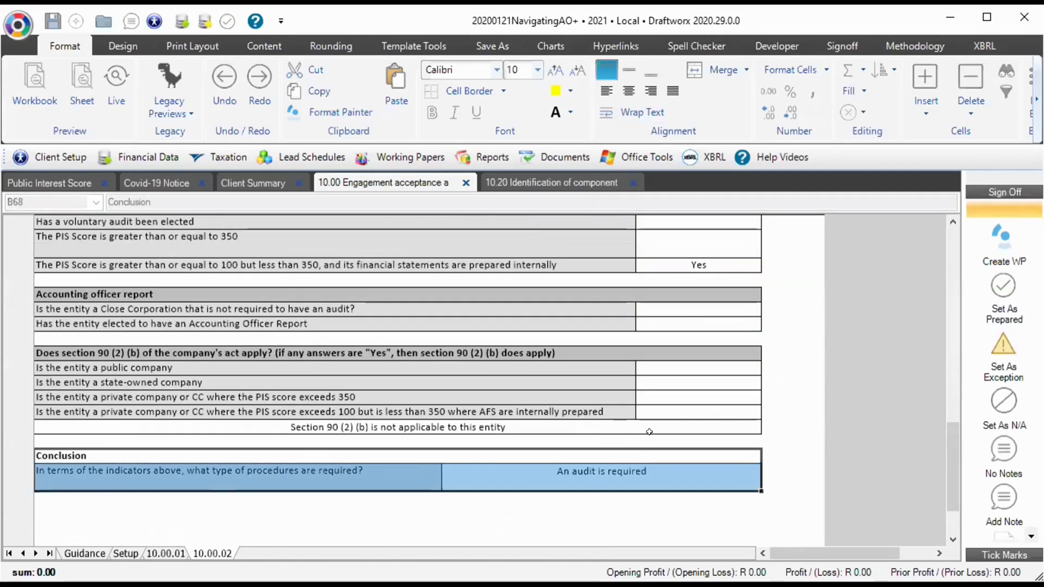
key("Tab")
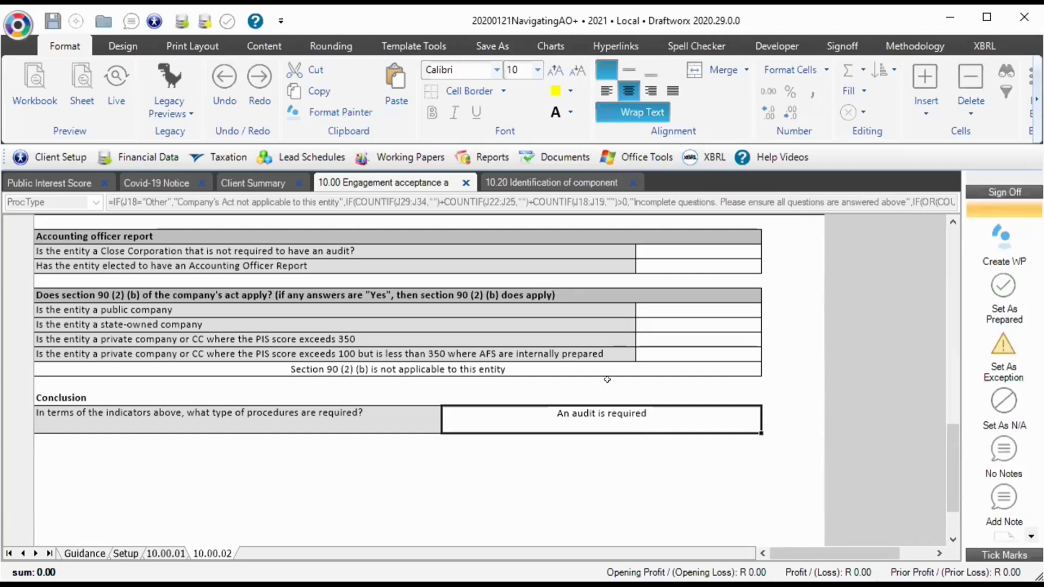
scroll(607, 379, "up", 15)
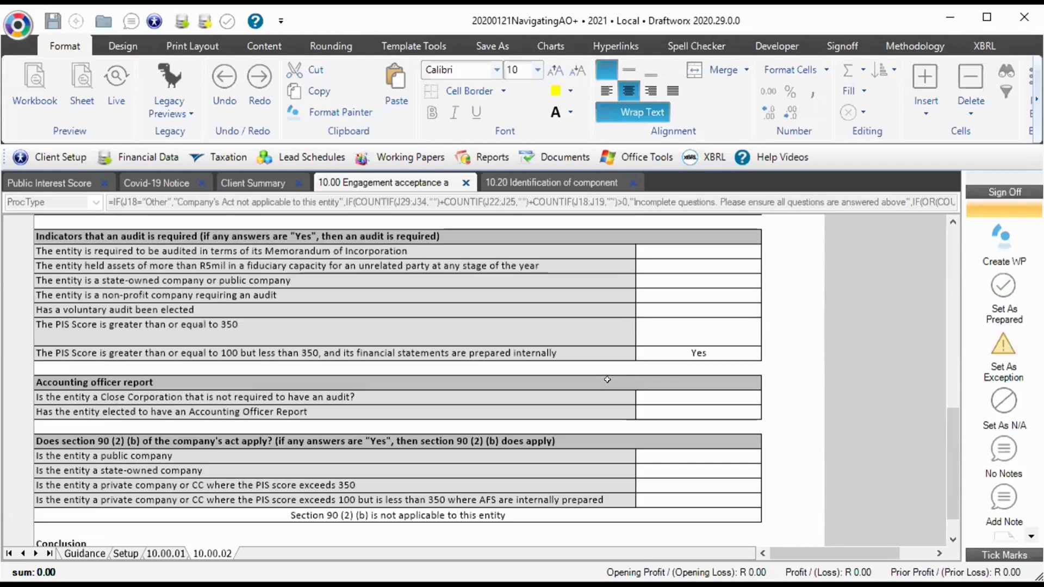
scroll(607, 379, "up", 12)
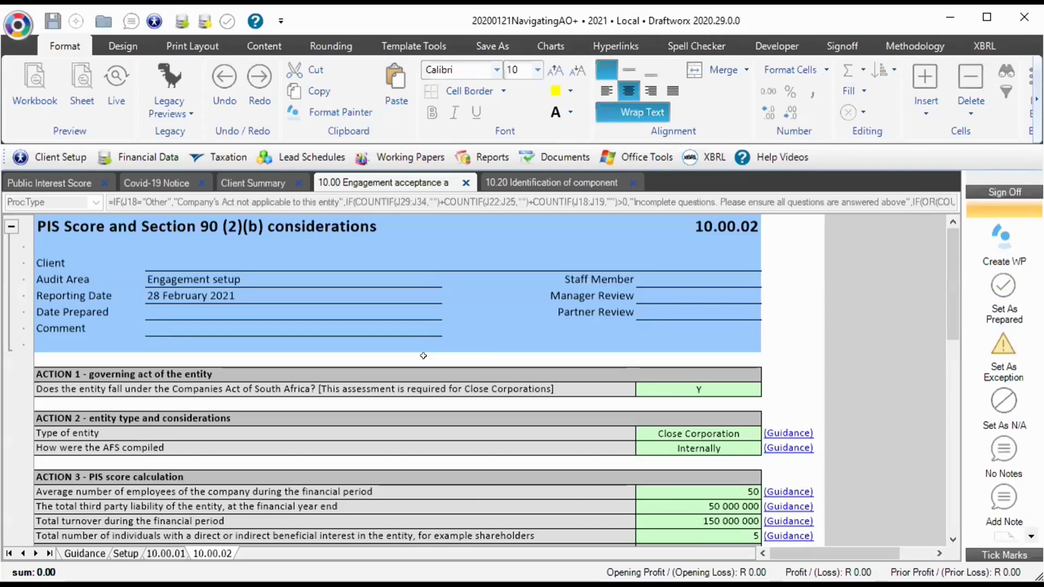
Open 10.20 Identification of components and cycles and examine the 2021 and 2020 balances for the fixed and intangible asset components
left_click(562, 183)
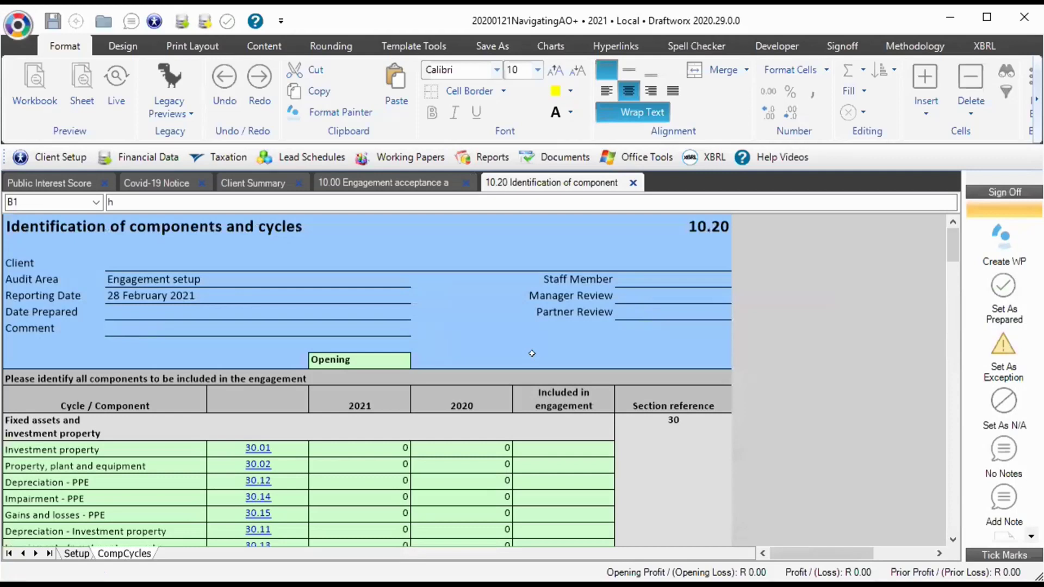
scroll(516, 471, "down", 1)
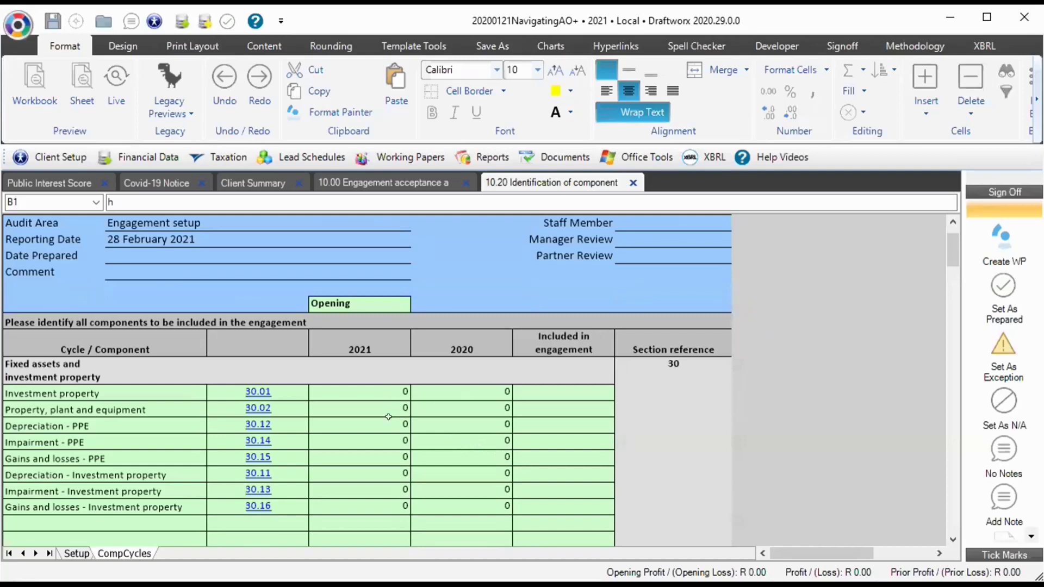
left_click(373, 391)
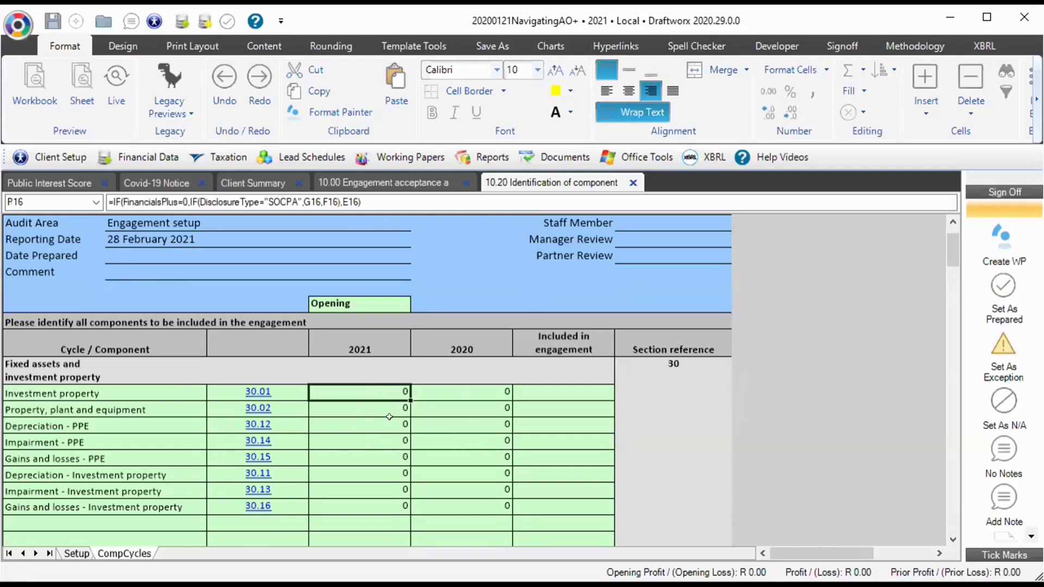
left_click_drag(454, 389, 463, 411)
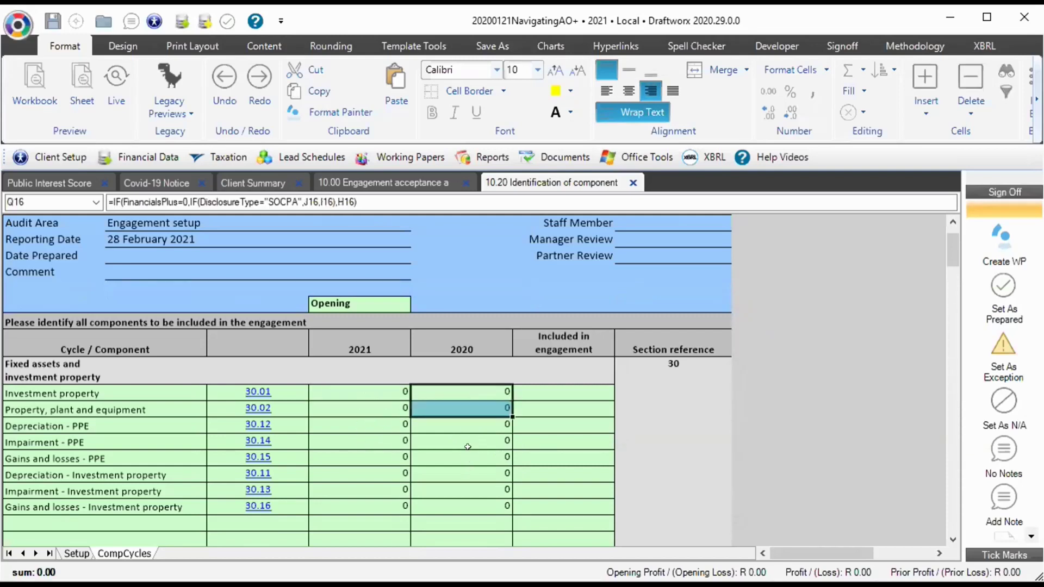
scroll(491, 433, "down", 2)
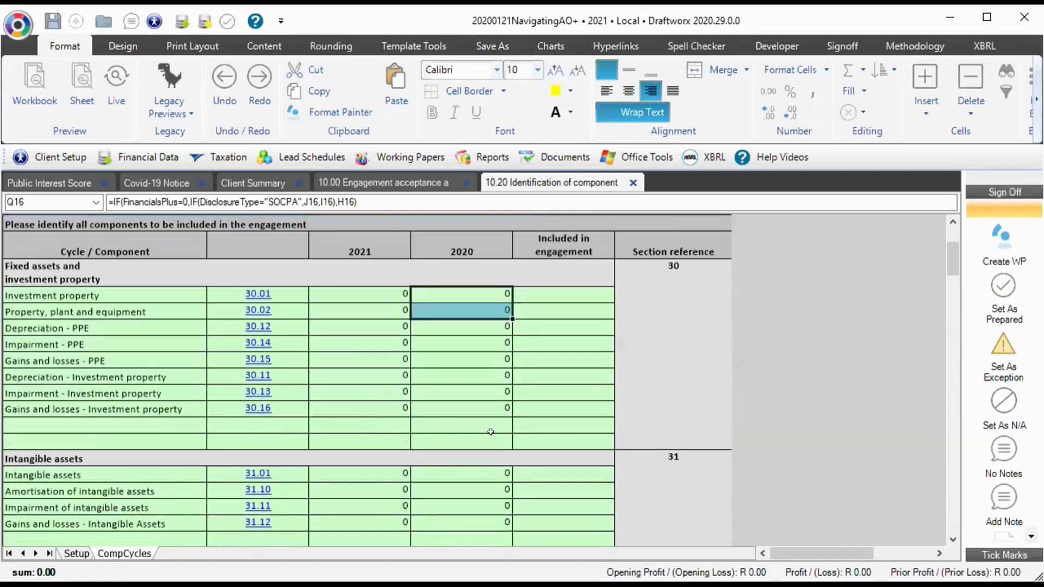
Review the procedure set options on the Setup sheet of 10.20, keeping SAIPA Procedures, and return to CompCycles
left_click(66, 553)
left_click(319, 321)
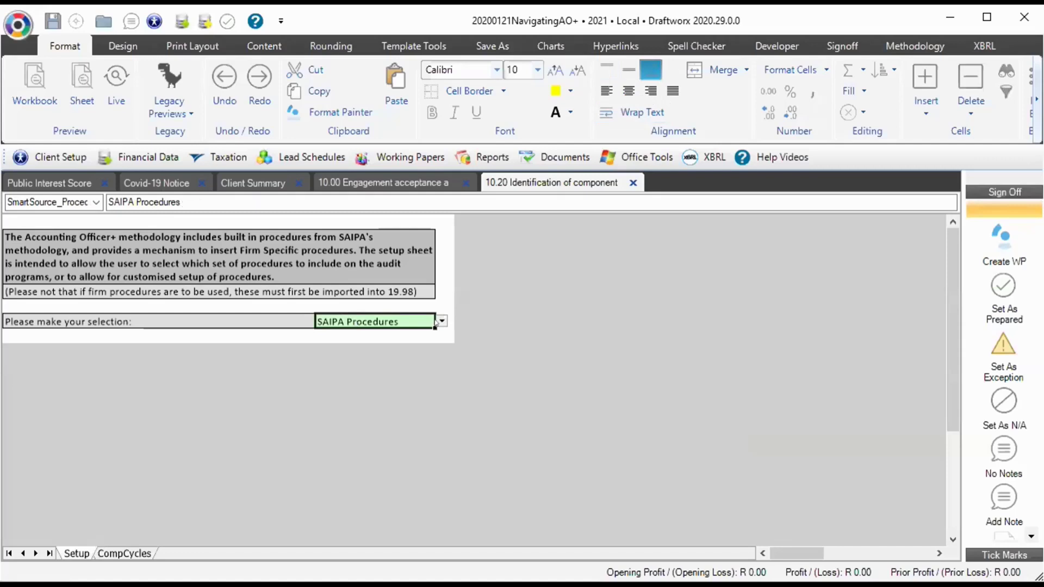
left_click(438, 321)
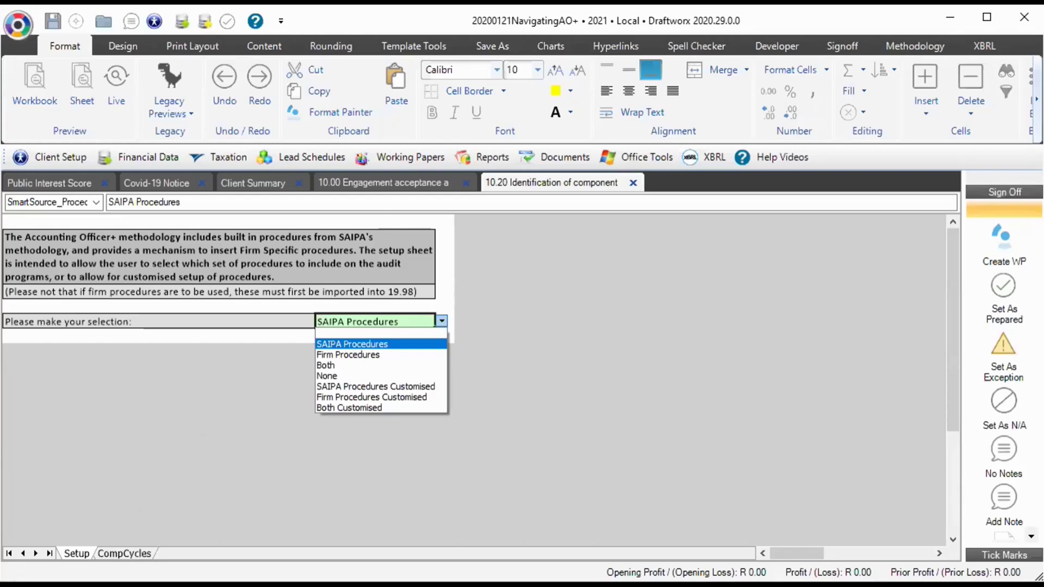
key("Escape")
key("ctrl+Page_Down")
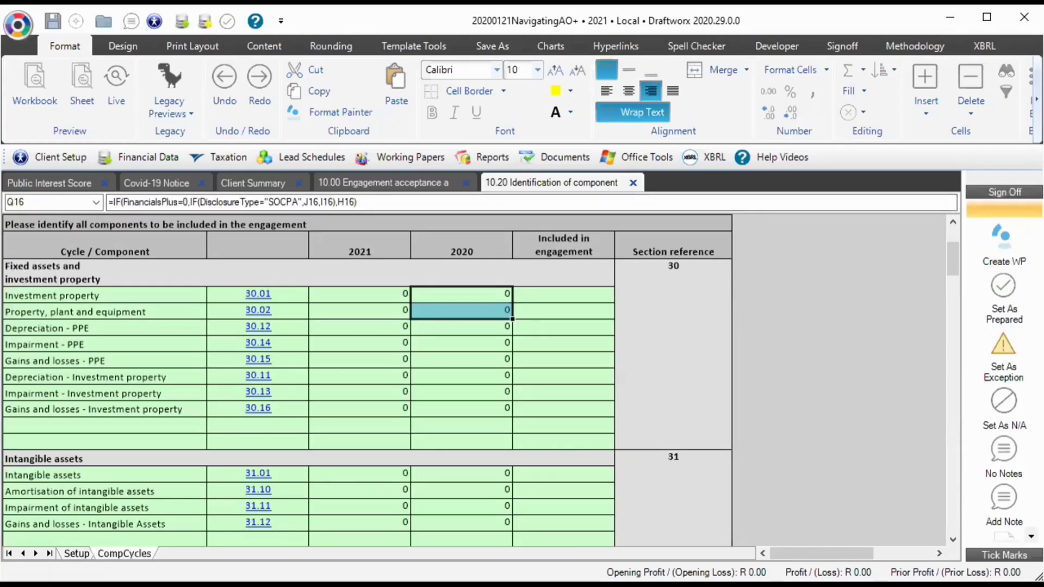